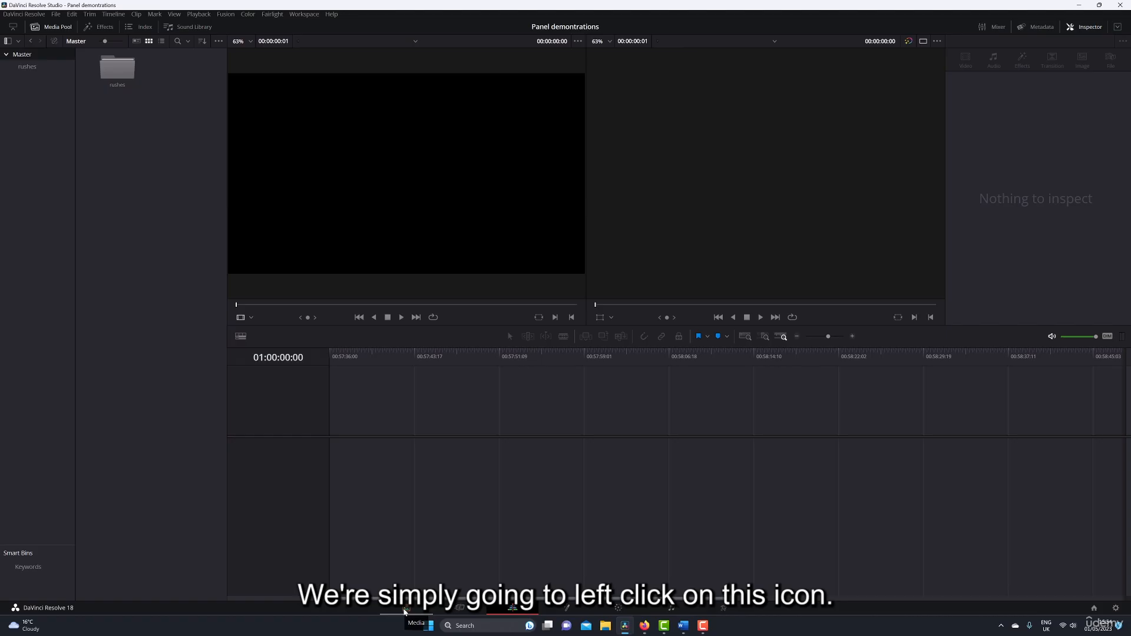
Switch to the Media page and browse to Misc footage for demo purposes inside Udemy demo projects on the M.2 Storage drive.
{"action": "left_click", "coordinate": [405, 610]}
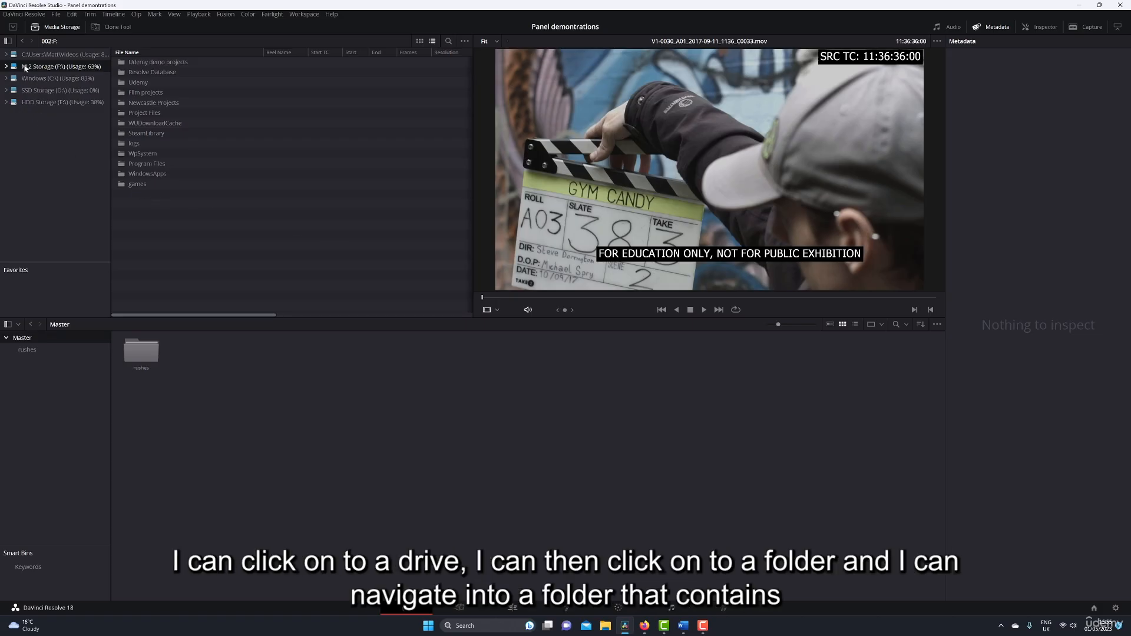
{"action": "left_click", "coordinate": [7, 67]}
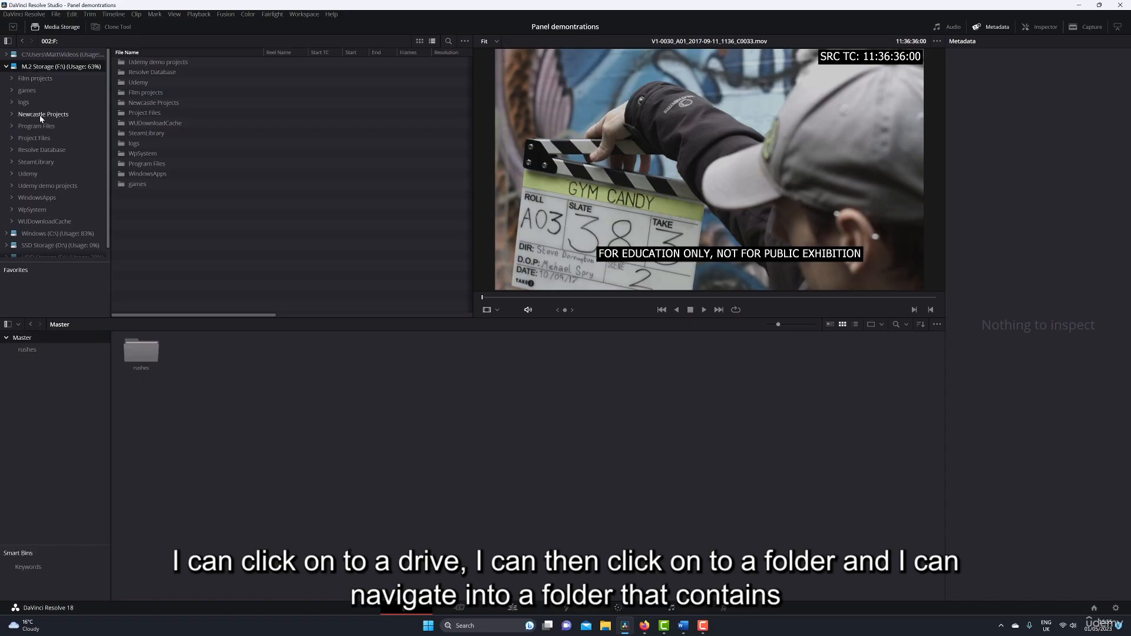
{"action": "left_click", "coordinate": [38, 186]}
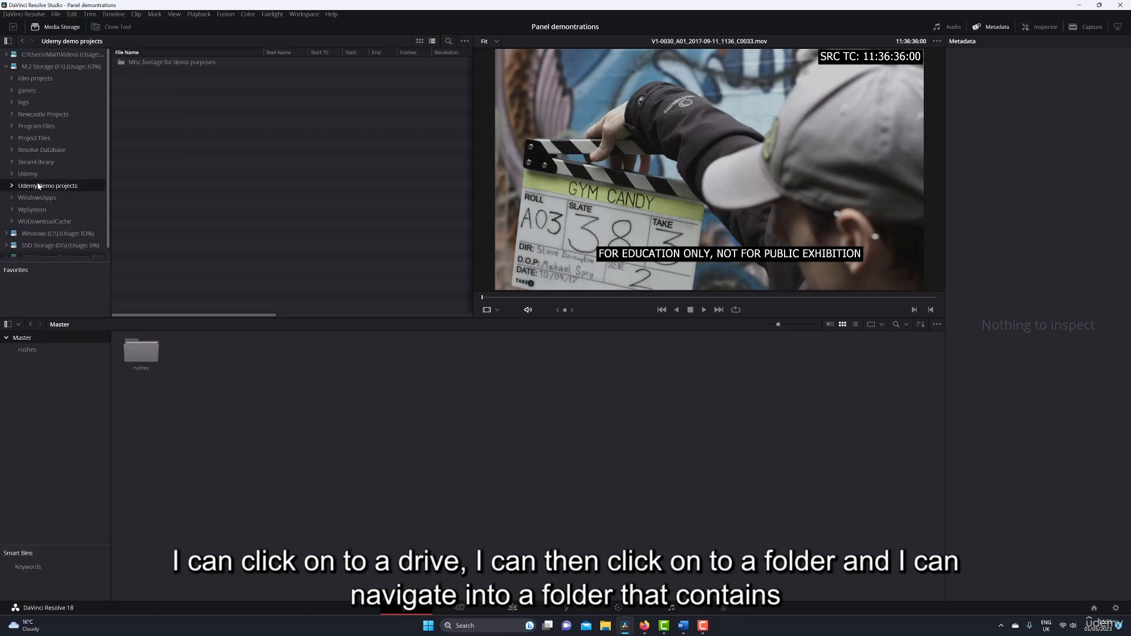
{"action": "double_click", "coordinate": [123, 63]}
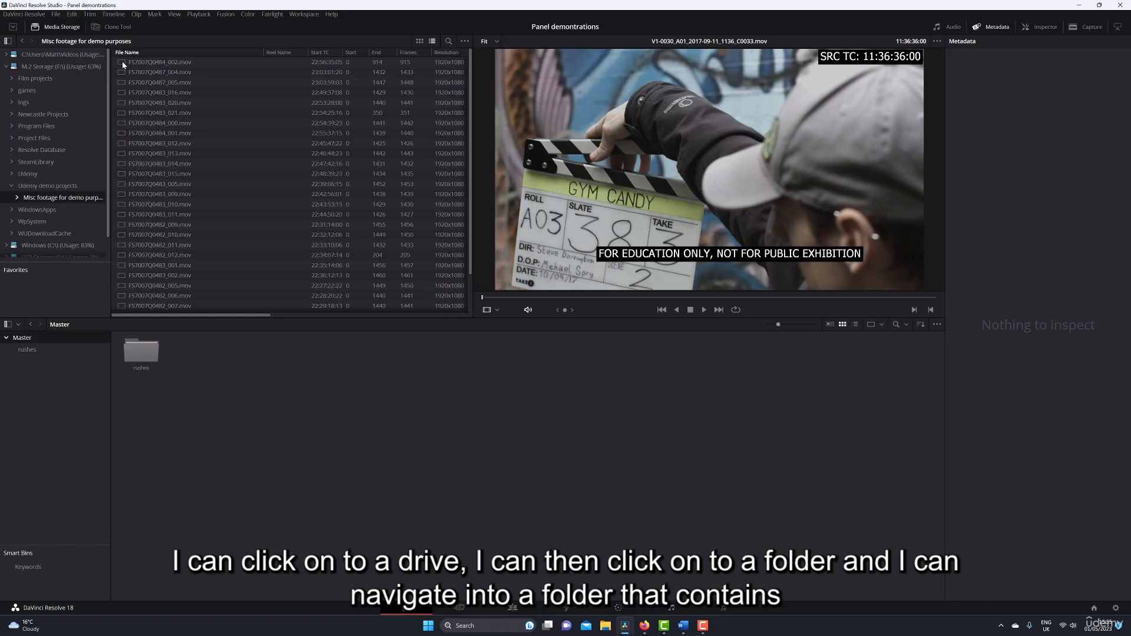
Preview several footage clips from the folder, ending with FS7007Q0483_012.mov, and scrub its opening frames before returning to the start.
{"action": "left_click", "coordinate": [152, 122]}
{"action": "left_click", "coordinate": [158, 204]}
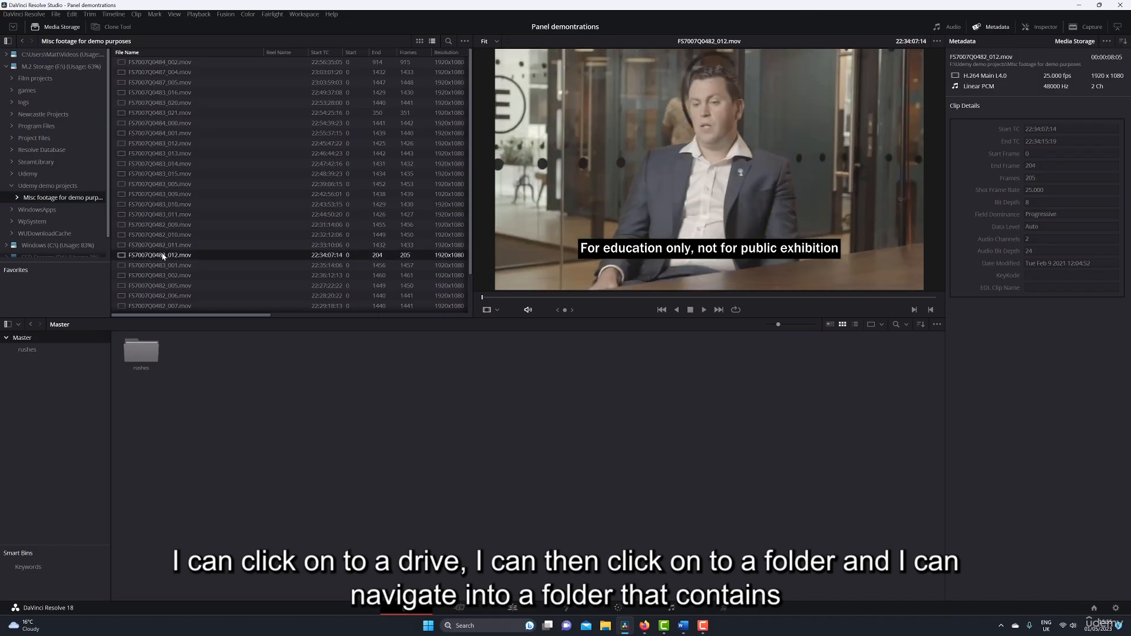
{"action": "left_click", "coordinate": [174, 163]}
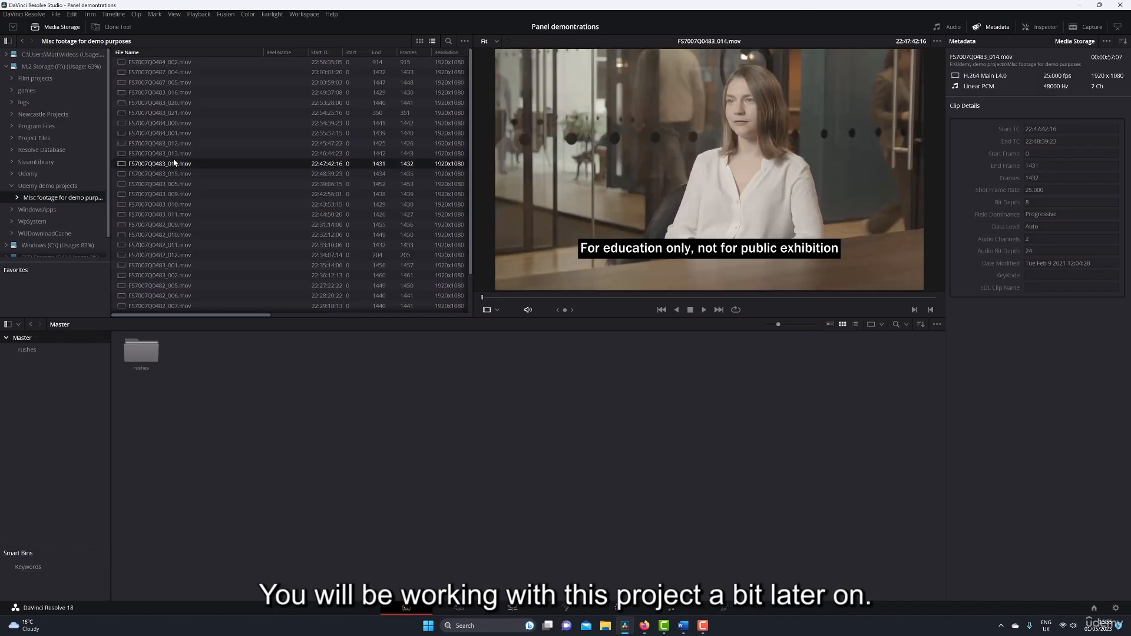
{"action": "left_click", "coordinate": [175, 143]}
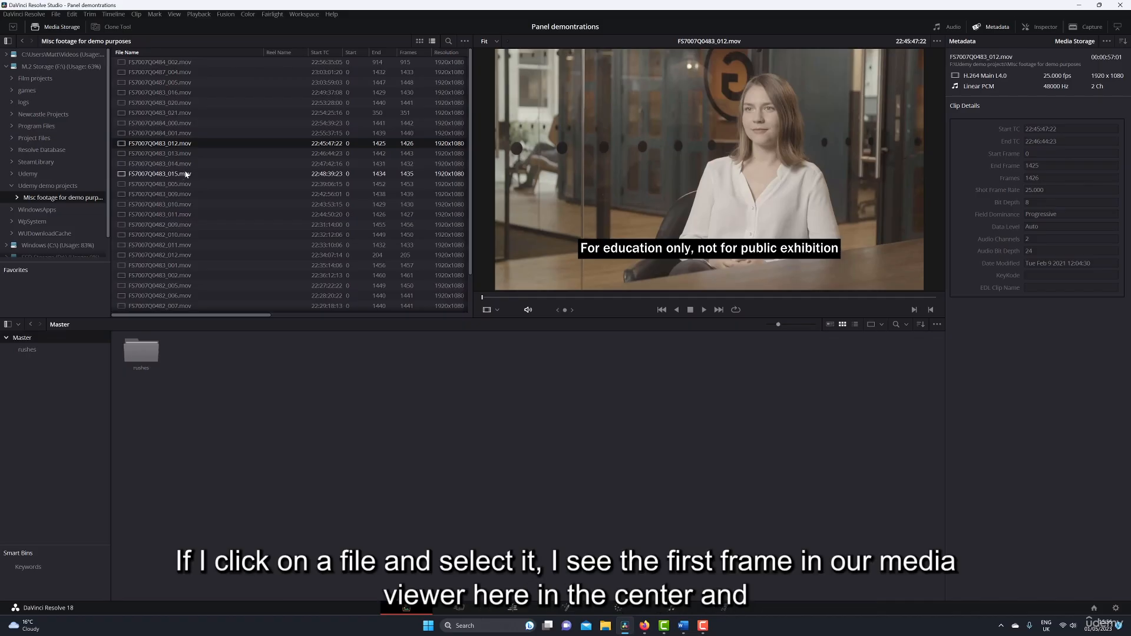
{"action": "left_click", "coordinate": [489, 297]}
{"action": "mouse_move", "coordinate": [493, 300]}
{"action": "left_mouse_down"}
{"action": "mouse_move", "coordinate": [514, 298]}
{"action": "mouse_move", "coordinate": [496, 299]}
{"action": "left_mouse_up"}
{"action": "mouse_move", "coordinate": [491, 298]}
{"action": "left_mouse_down"}
{"action": "mouse_move", "coordinate": [583, 293]}
{"action": "mouse_move", "coordinate": [474, 295]}
{"action": "left_mouse_up"}
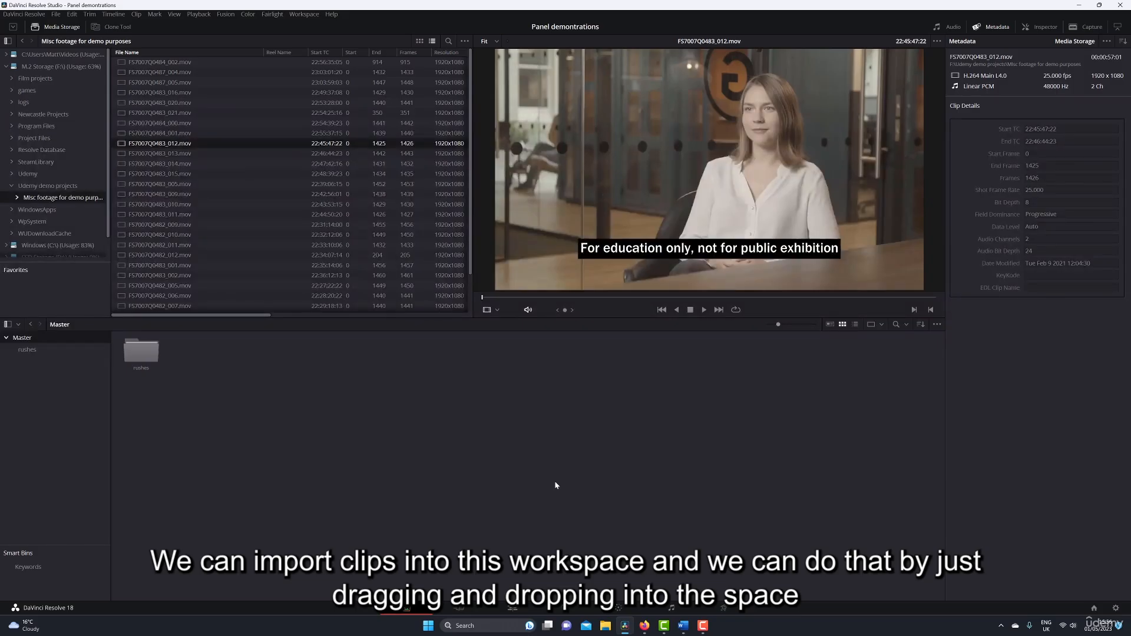
Import FS7007Q0483_020.mov and the seven files from FS7007Q0483_021.mov to FS7007Q0483_015.mov into the Master bin, and delete all these clips again.
{"action": "left_click_drag", "start_coordinate": [158, 102], "coordinate": [308, 402]}
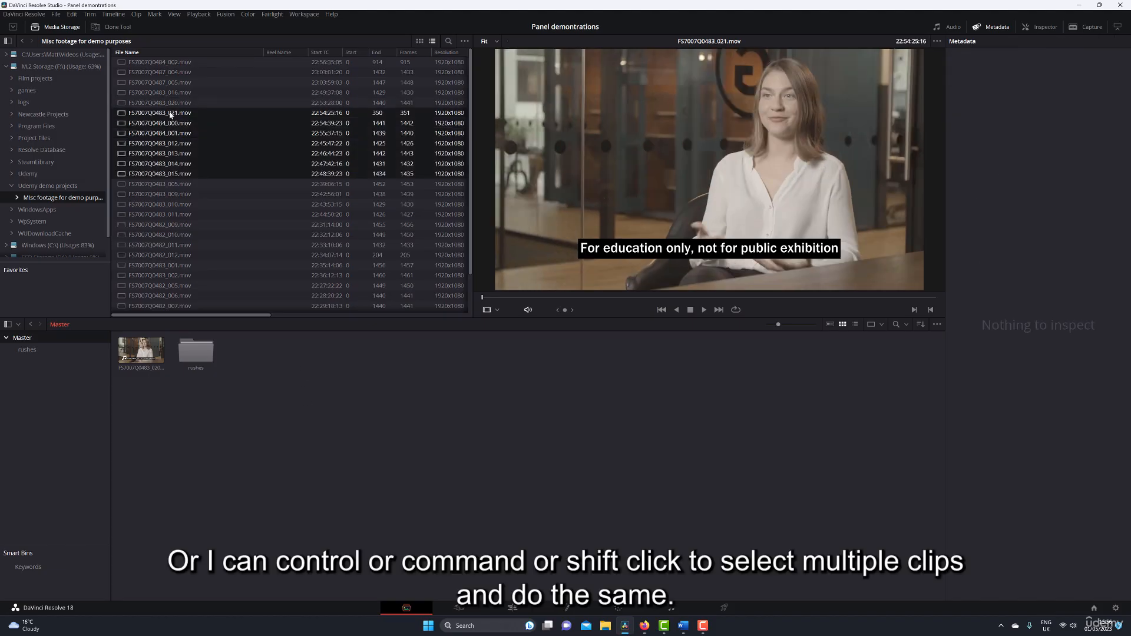
{"action": "left_click_drag", "start_coordinate": [170, 115], "coordinate": [318, 388]}
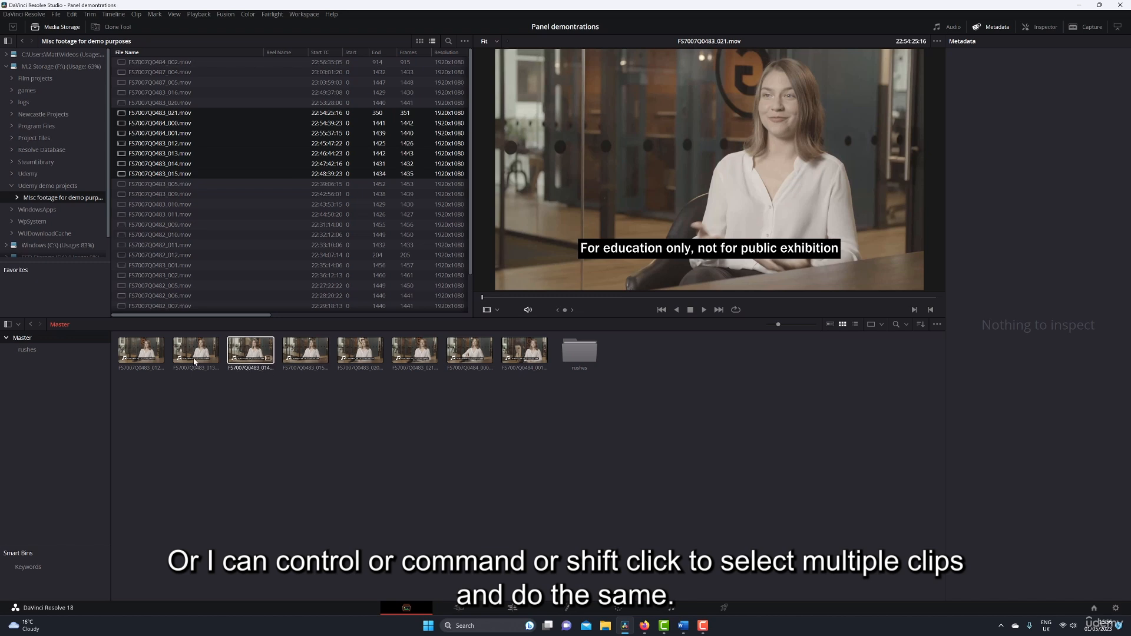
{"action": "left_click_drag", "start_coordinate": [534, 378], "coordinate": [150, 359]}
{"action": "key", "text": "Delete"}
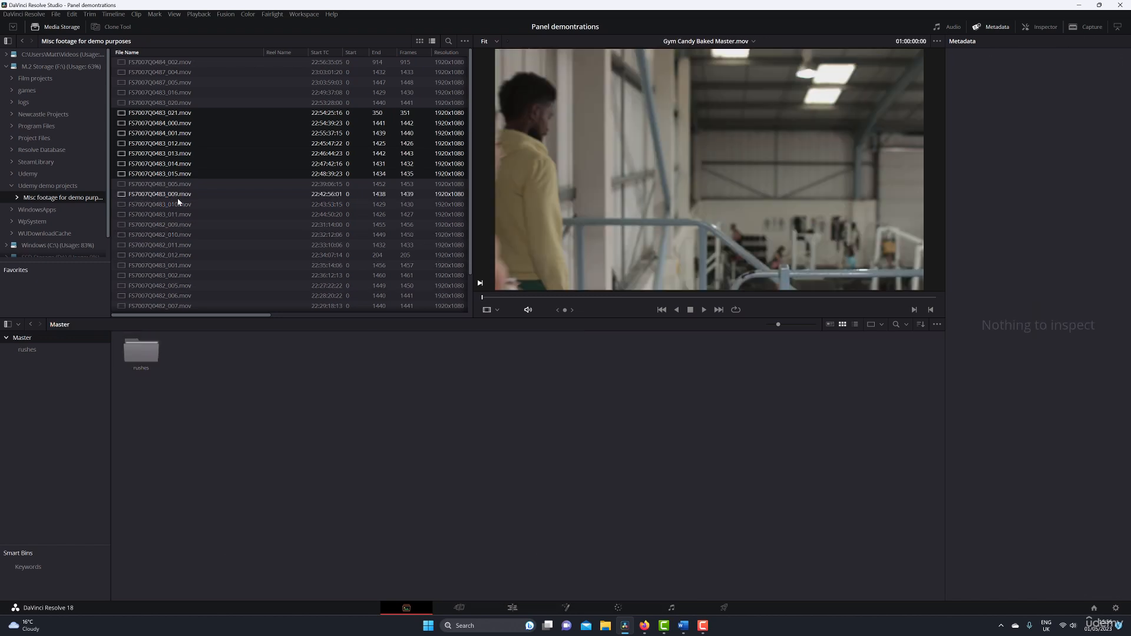
Try to add the Misc footage for demo purposes folder and its subfolders to the media pool.
{"action": "left_click", "coordinate": [51, 187]}
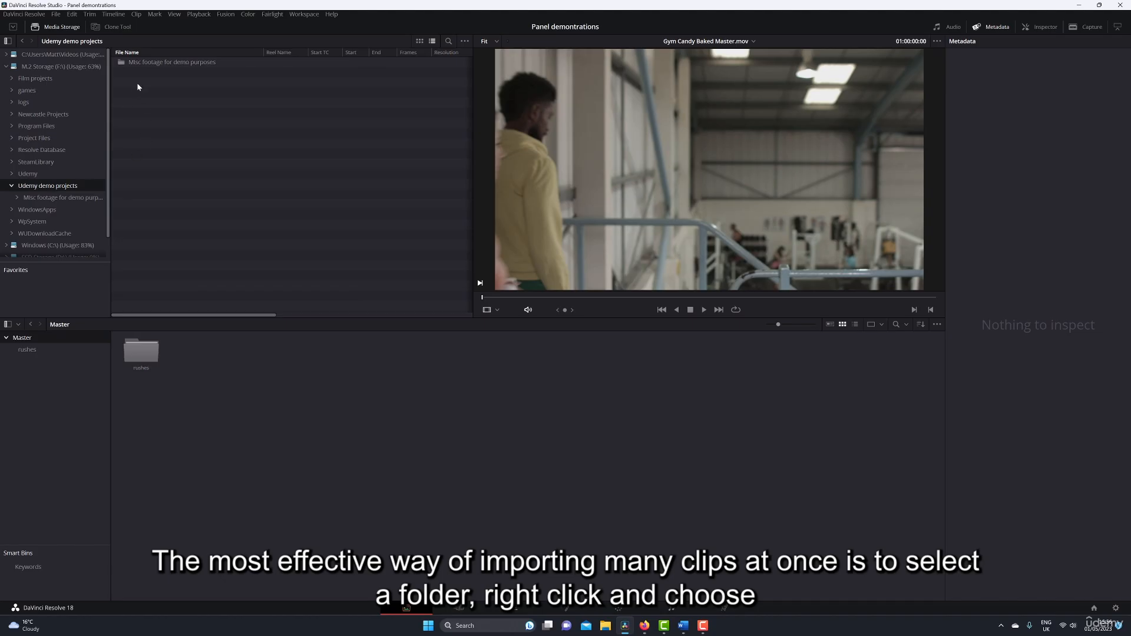
{"action": "left_click", "coordinate": [135, 63]}
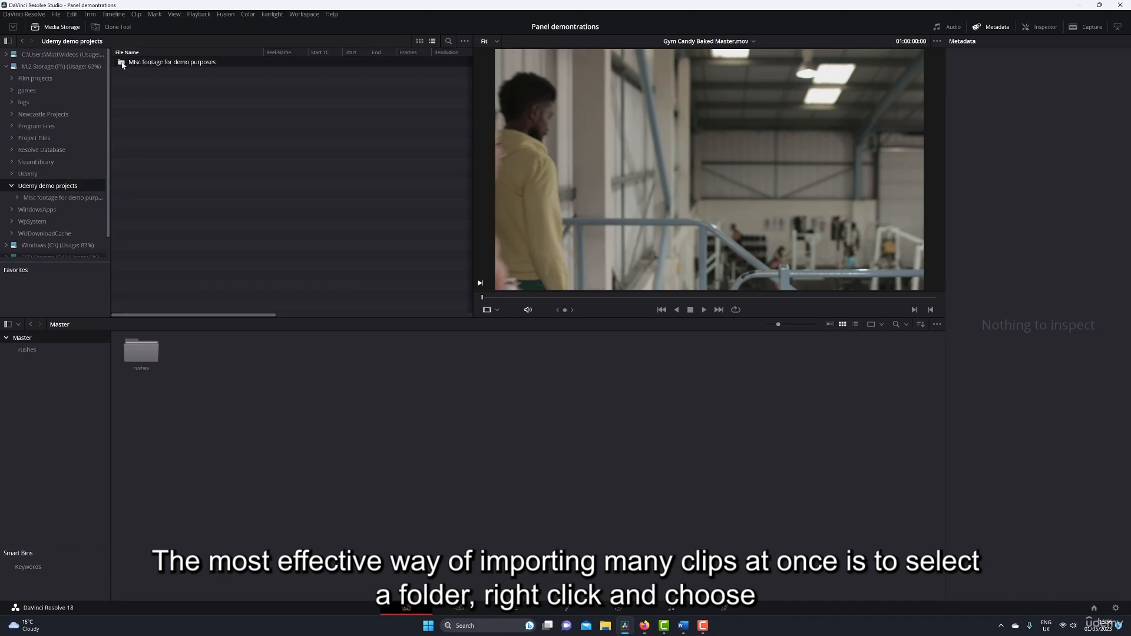
{"action": "right_click", "coordinate": [122, 65]}
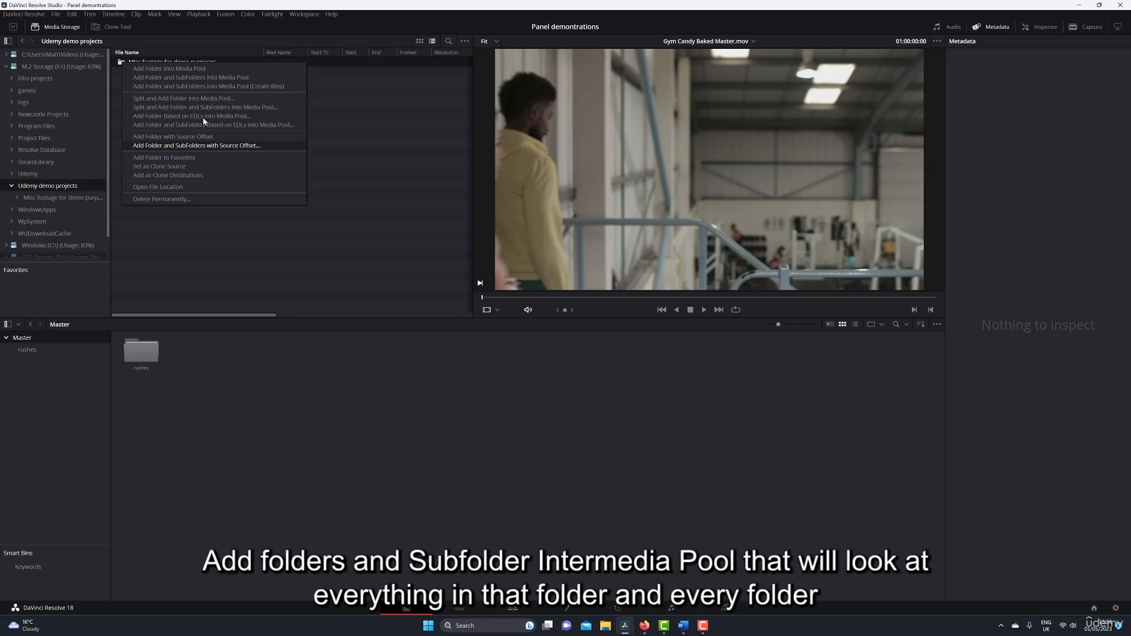
{"action": "left_click", "coordinate": [209, 80]}
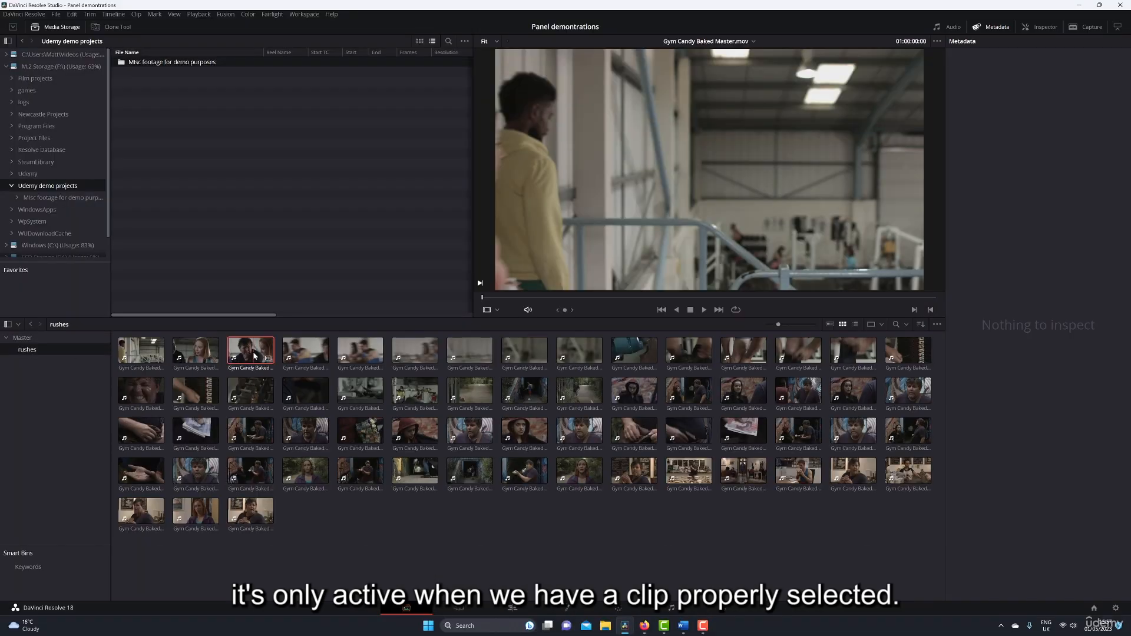
Examine the metadata of several clips in the rushes bin, ending with the close-up of the woman in the red hood.
{"action": "left_click", "coordinate": [243, 357]}
{"action": "left_click", "coordinate": [301, 361]}
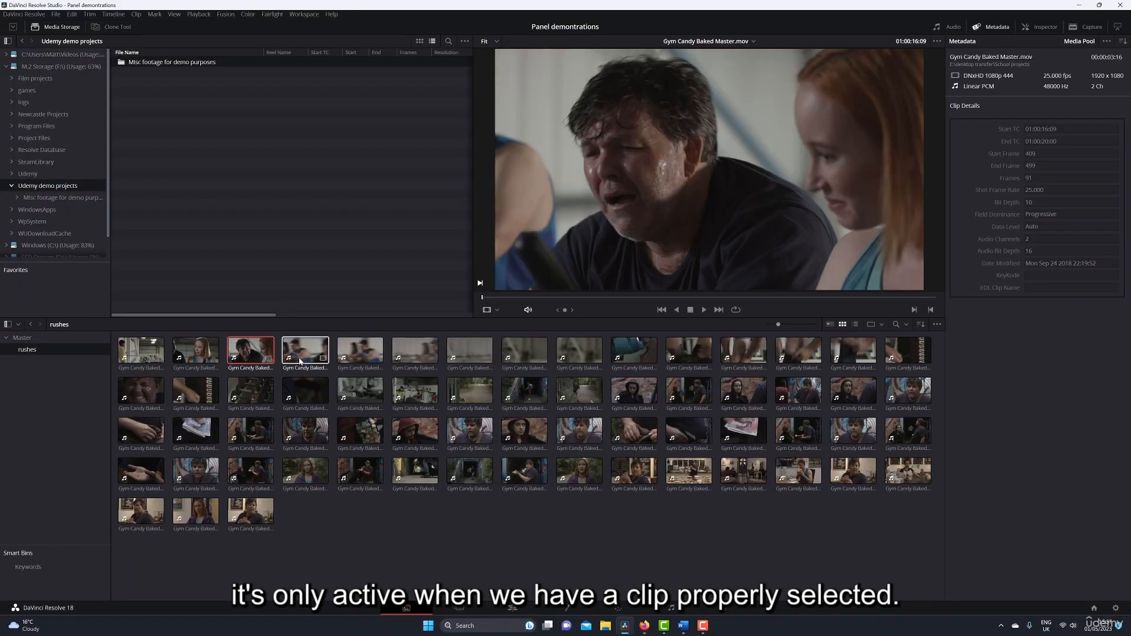
{"action": "left_click", "coordinate": [524, 428]}
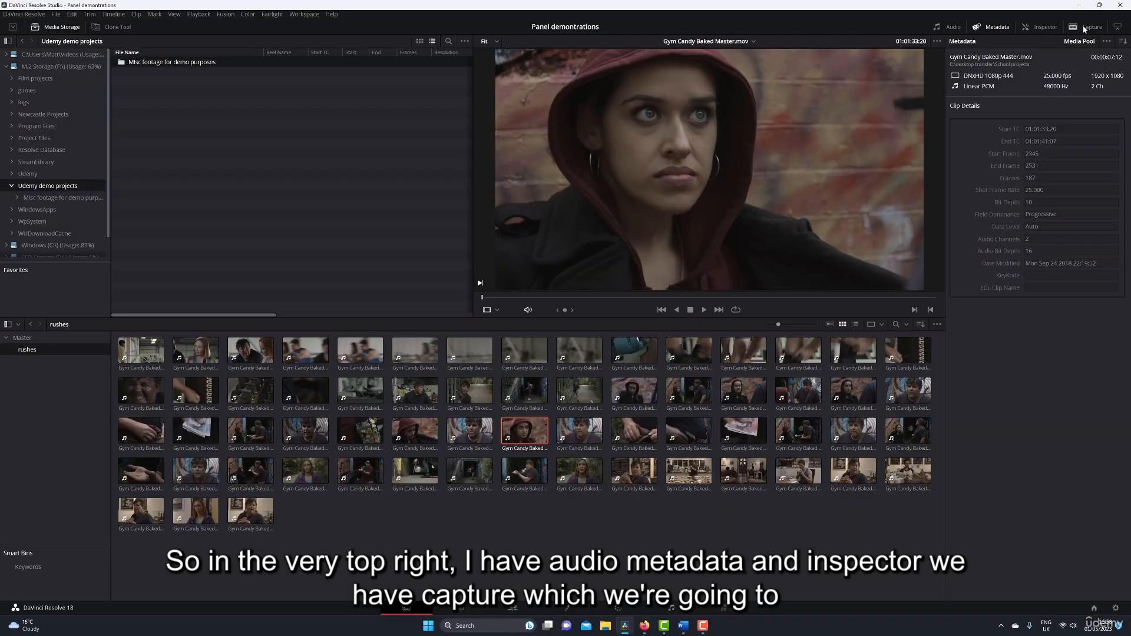
Display the audio meters for the red-hooded woman's clip, scrub it to 01:01:39:03, and switch to the waveform display.
{"action": "left_click", "coordinate": [950, 26]}
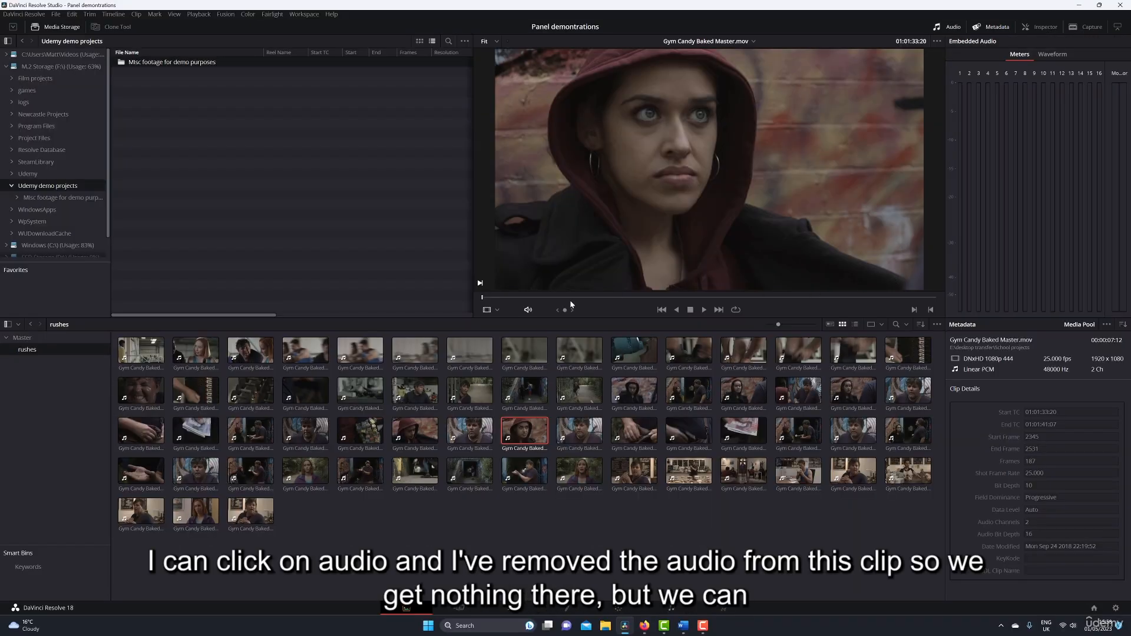
{"action": "left_click", "coordinate": [529, 298]}
{"action": "left_click_drag", "start_coordinate": [530, 298], "coordinate": [806, 297]}
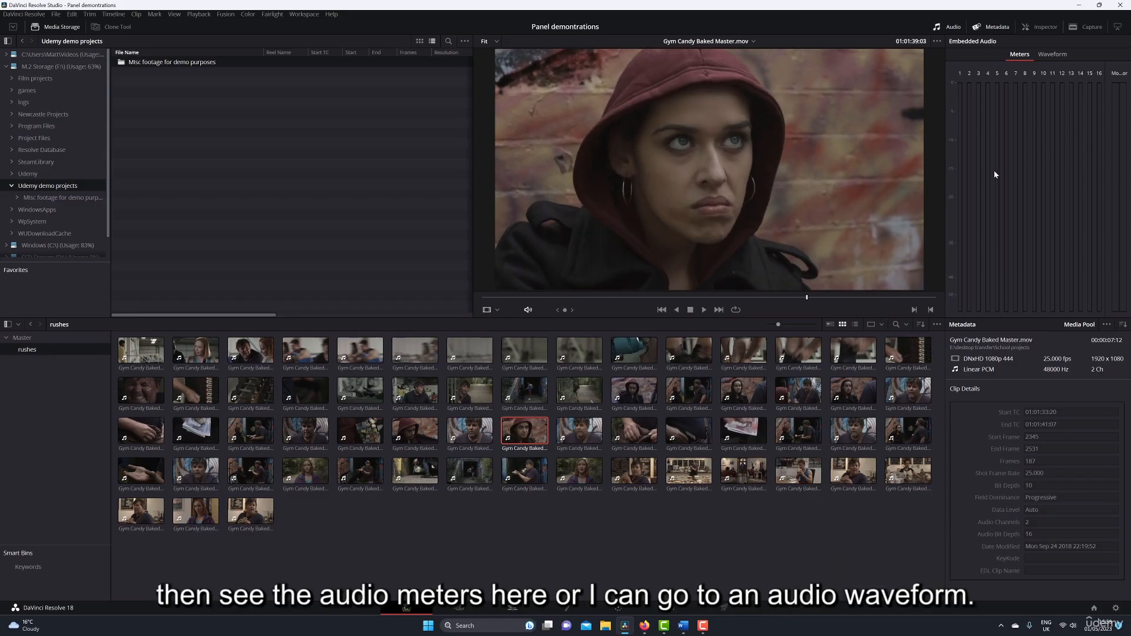
{"action": "left_click", "coordinate": [1054, 54]}
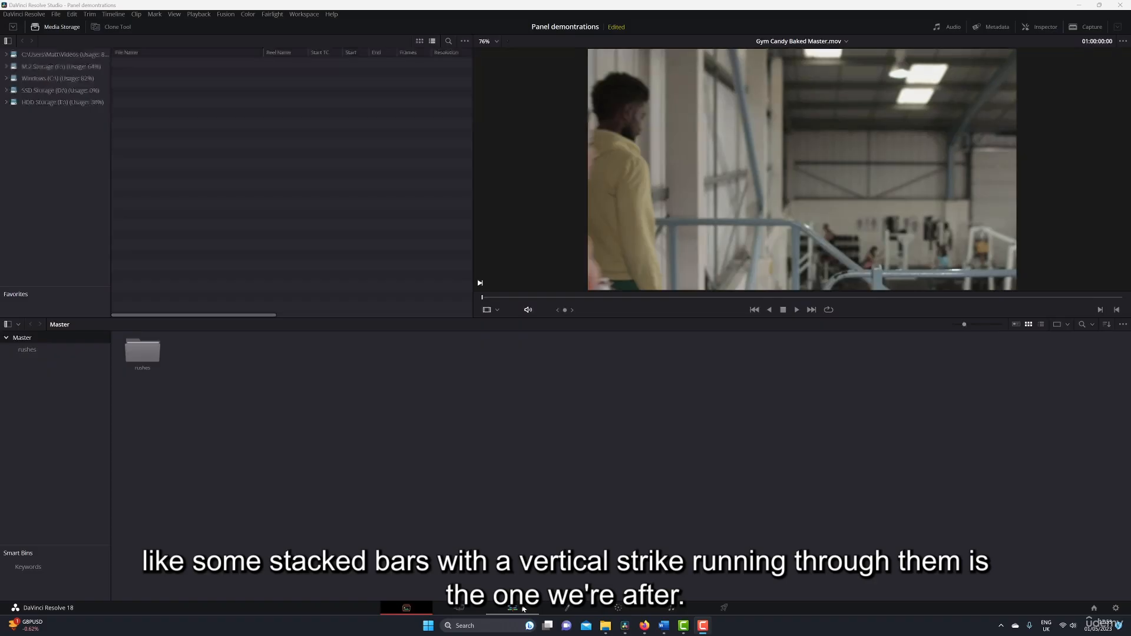
On the Edit page, load the second clip of the rushes bin into the source viewer and scrub it to 01:00:15:06.
{"action": "left_click", "coordinate": [523, 608]}
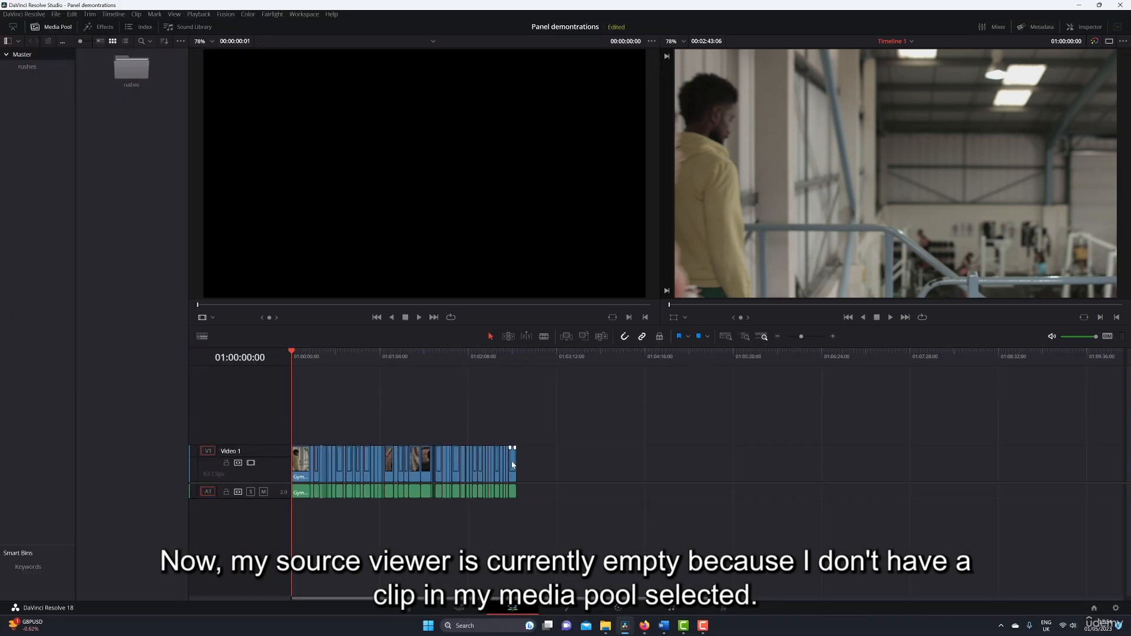
{"action": "double_click", "coordinate": [136, 75]}
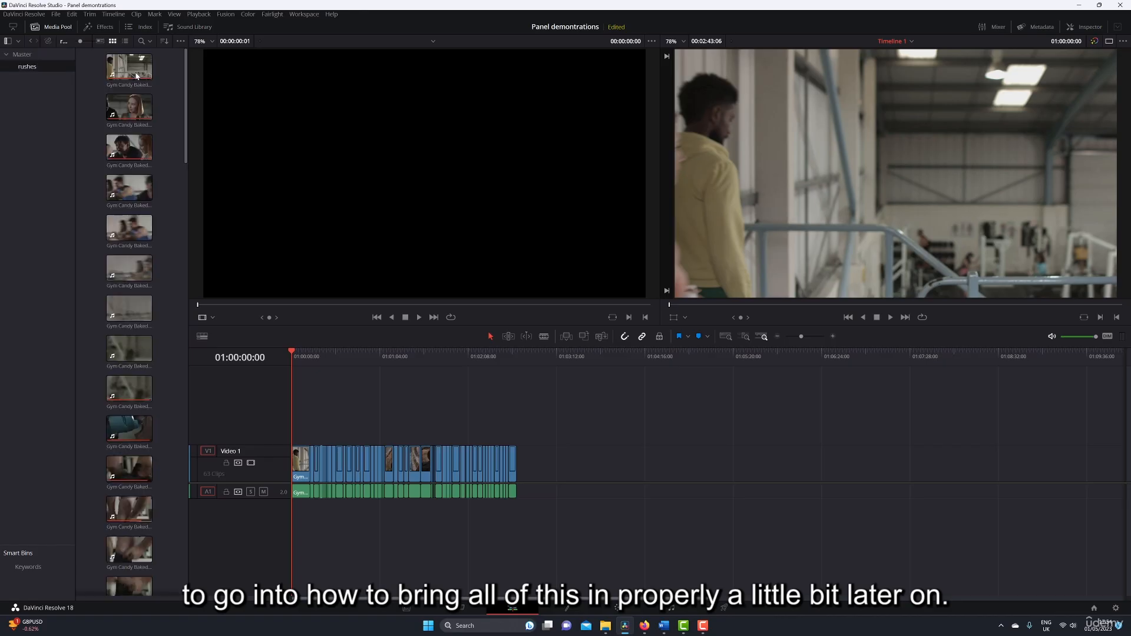
{"action": "left_click", "coordinate": [138, 114]}
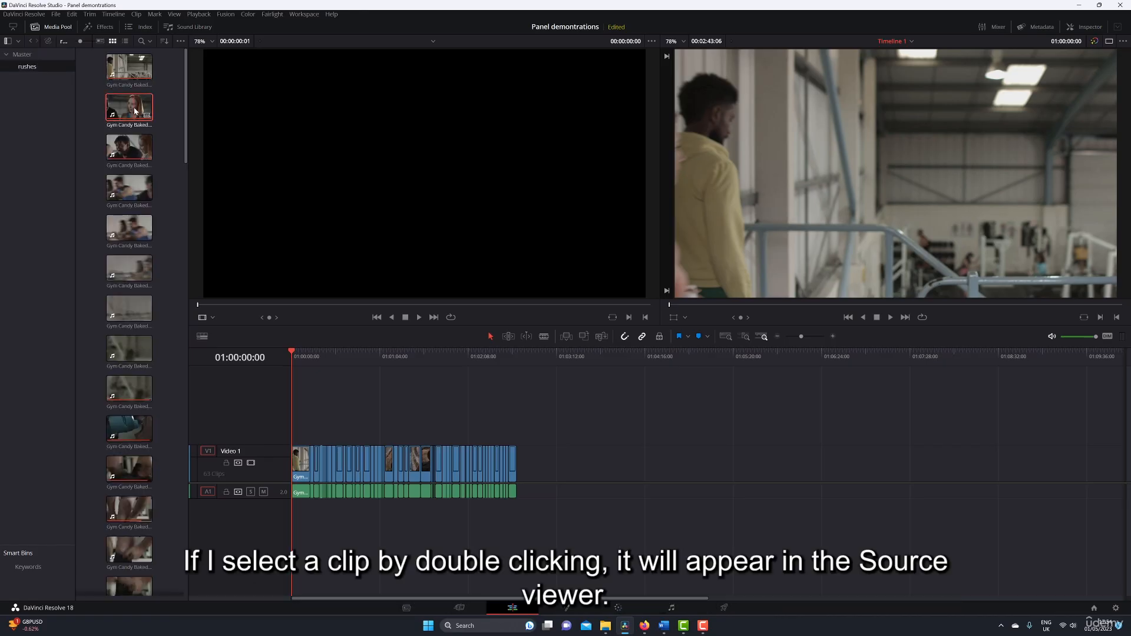
{"action": "double_click", "coordinate": [135, 111]}
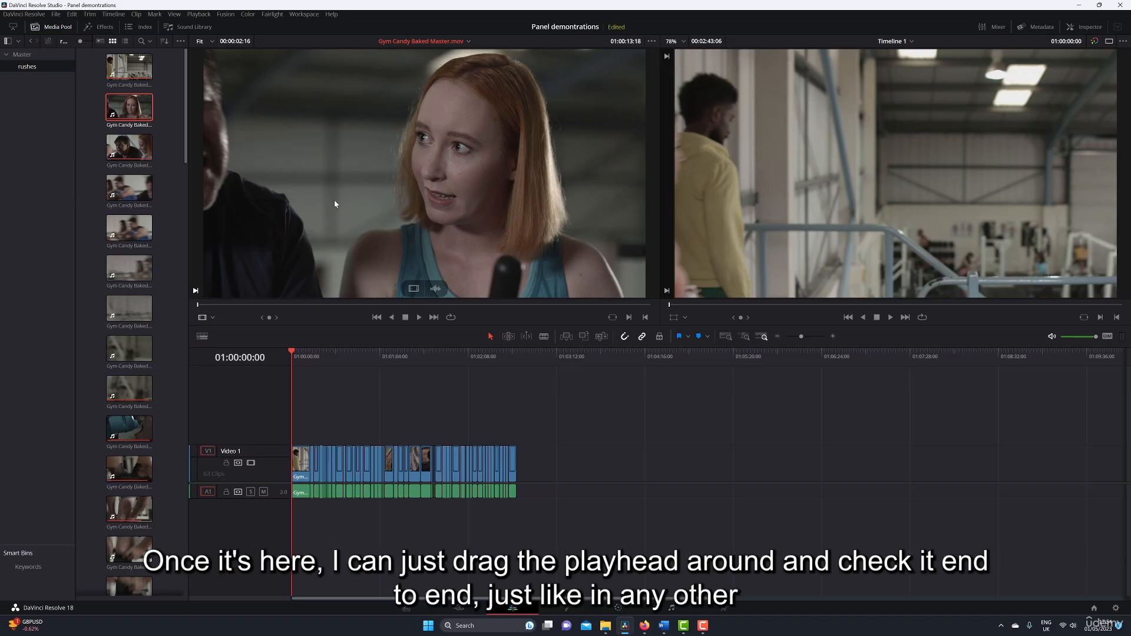
{"action": "left_click_drag", "start_coordinate": [207, 306], "coordinate": [463, 313]}
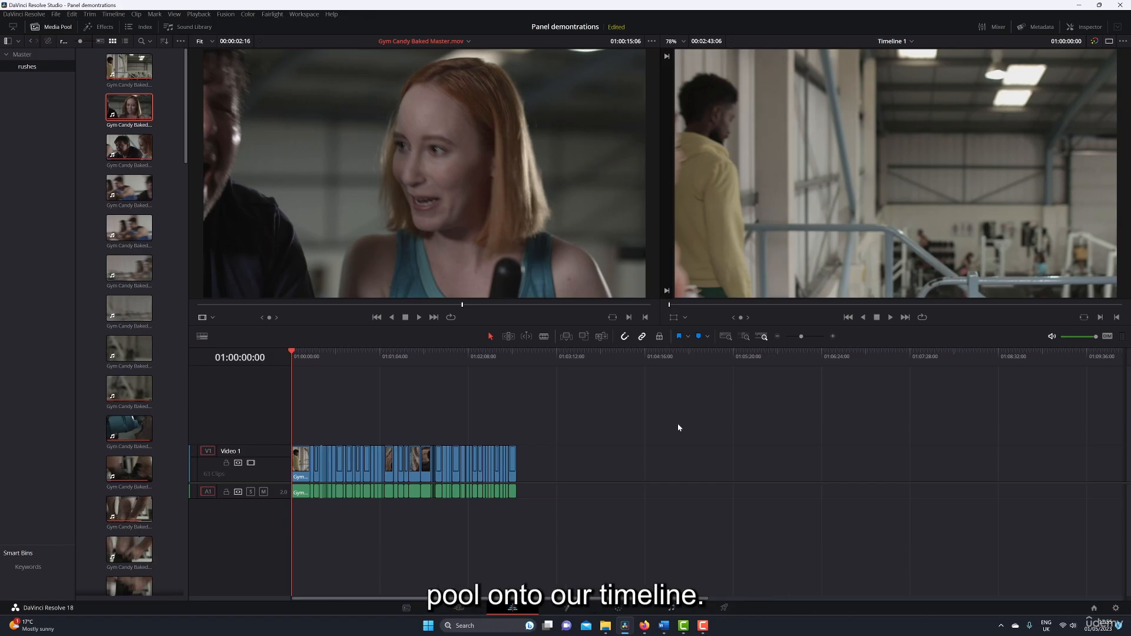
Place the sixth clip of the rushes bin on Video 1, leaving a gap after the existing edit.
{"action": "left_click_drag", "start_coordinate": [129, 267], "coordinate": [637, 450]}
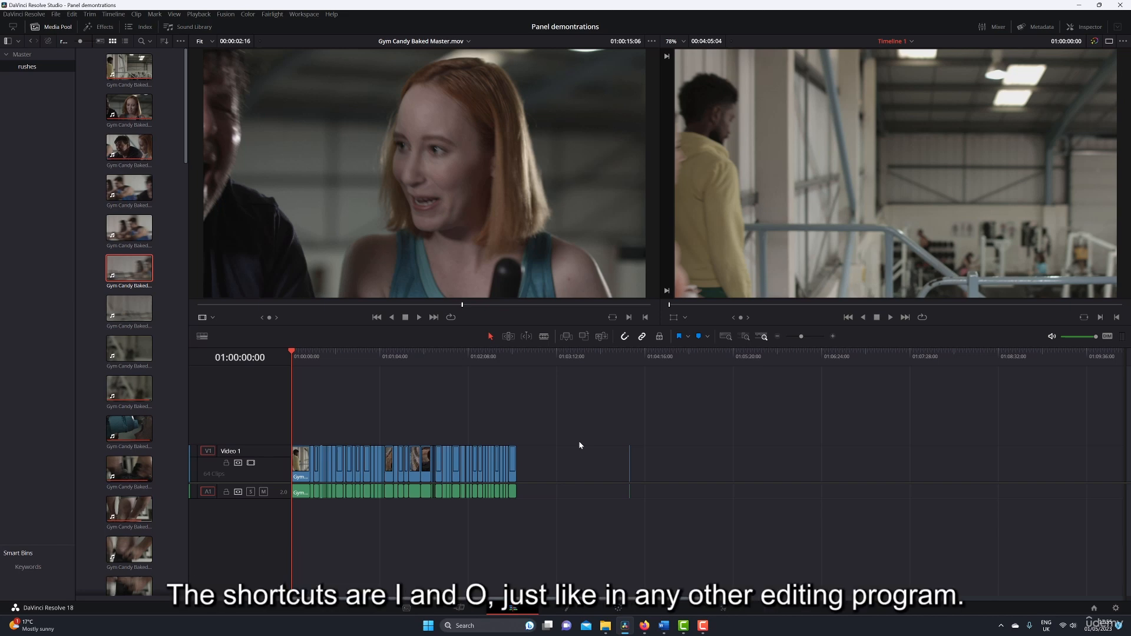
Mark the source clip in at 01:00:14:19 and out at 01:00:15:14, and add that range to Video 1 beyond the last clip.
{"action": "left_click_drag", "start_coordinate": [437, 303], "coordinate": [380, 304]}
{"action": "key", "text": "i"}
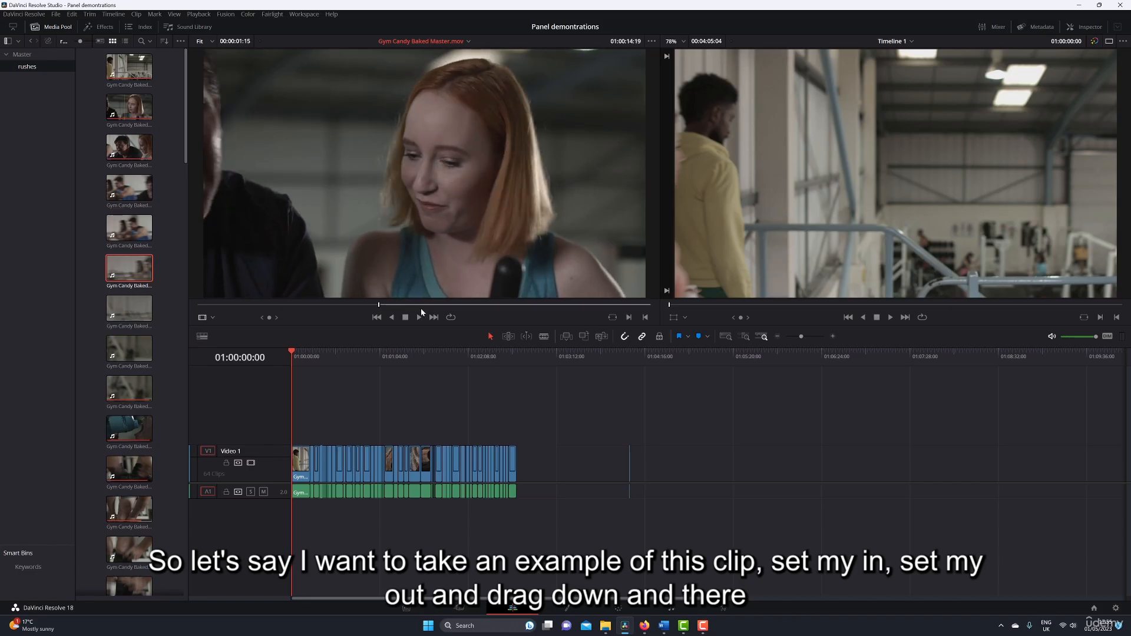
{"action": "left_click", "coordinate": [517, 305]}
{"action": "key", "text": "o"}
{"action": "left_click_drag", "start_coordinate": [427, 286], "coordinate": [723, 468]}
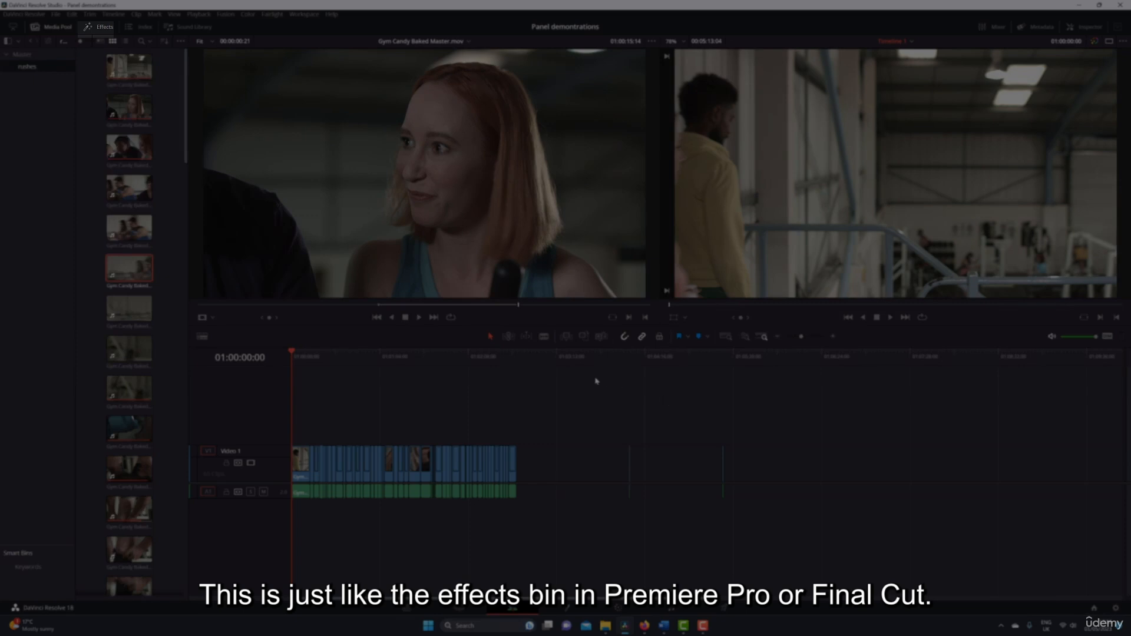
Review the Video Transitions, Audio Transitions, Titles, Generators and Effects categories in the effects library, and close the library.
{"action": "left_click", "coordinate": [101, 28]}
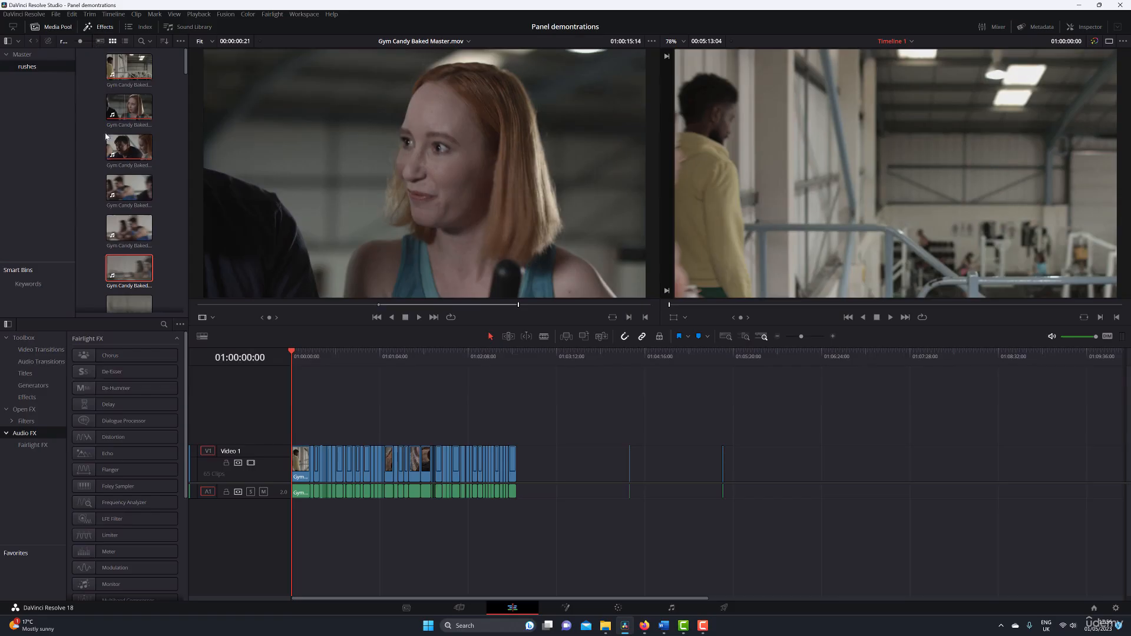
{"action": "left_click", "coordinate": [39, 351]}
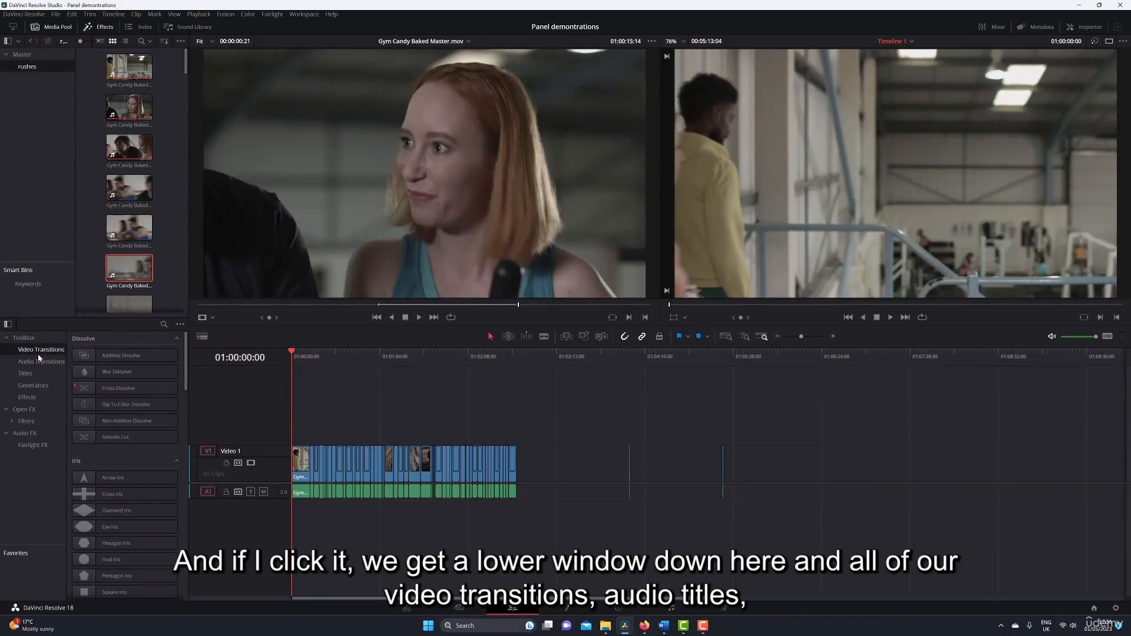
{"action": "left_click", "coordinate": [35, 362]}
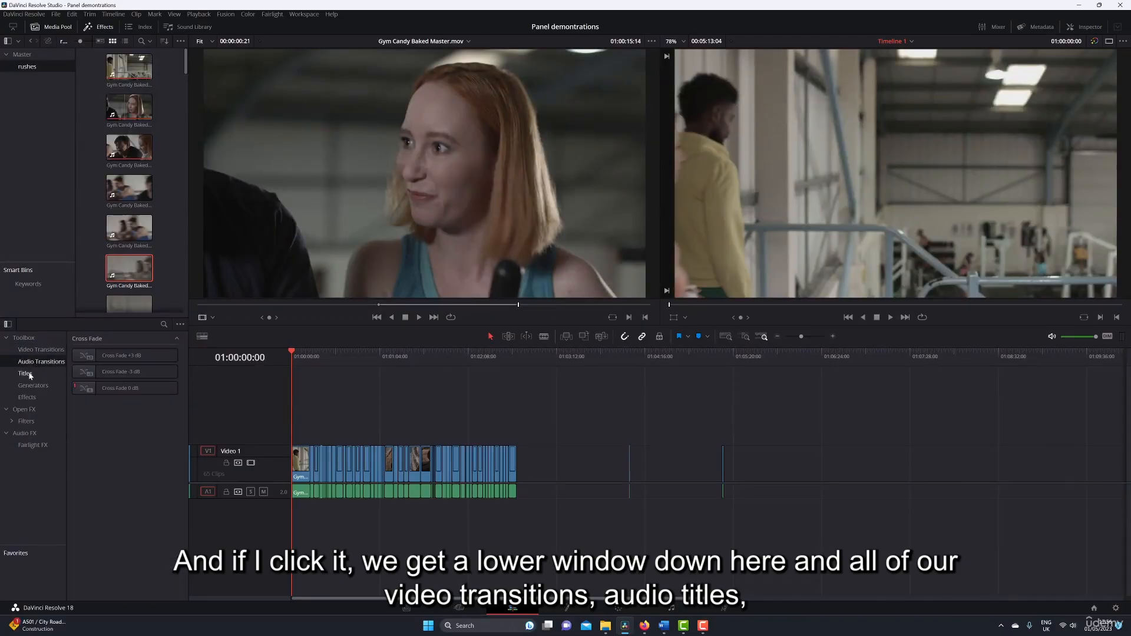
{"action": "left_click", "coordinate": [30, 374]}
{"action": "left_click", "coordinate": [40, 385]}
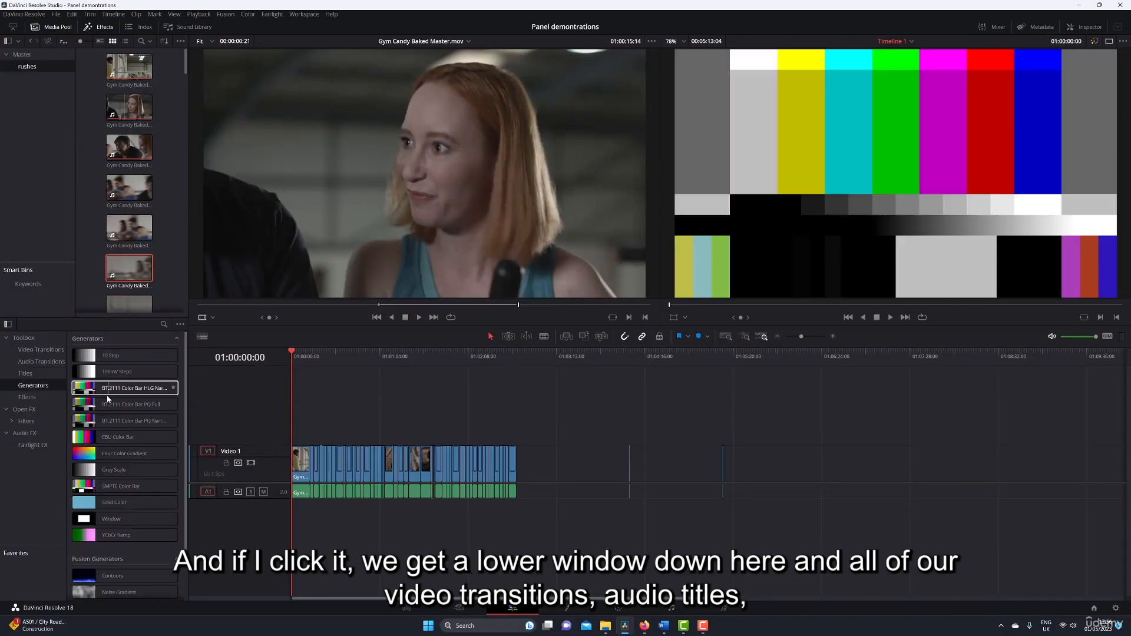
{"action": "scroll", "coordinate": [112, 353], "scroll_direction": "down", "scroll_amount": 2}
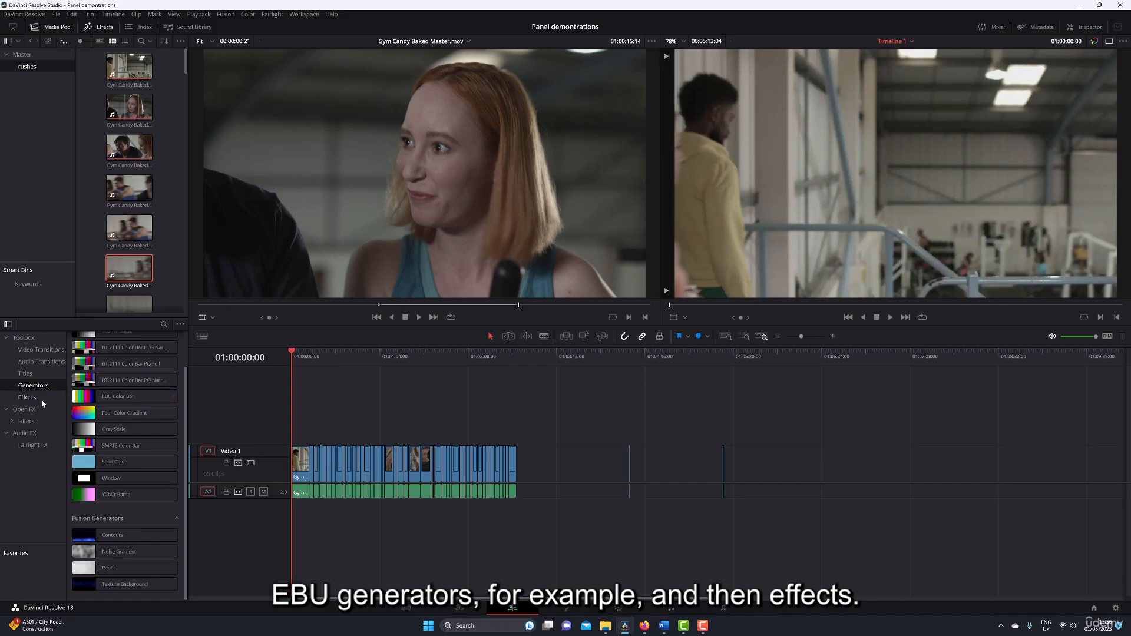
{"action": "left_click", "coordinate": [41, 399]}
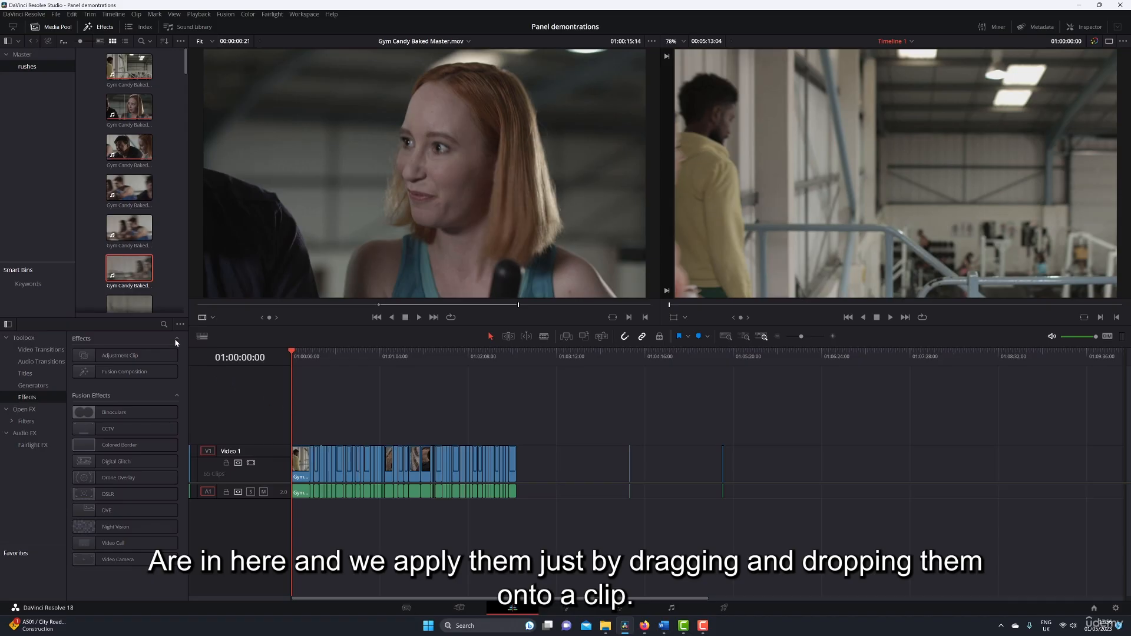
{"action": "left_click", "coordinate": [100, 27]}
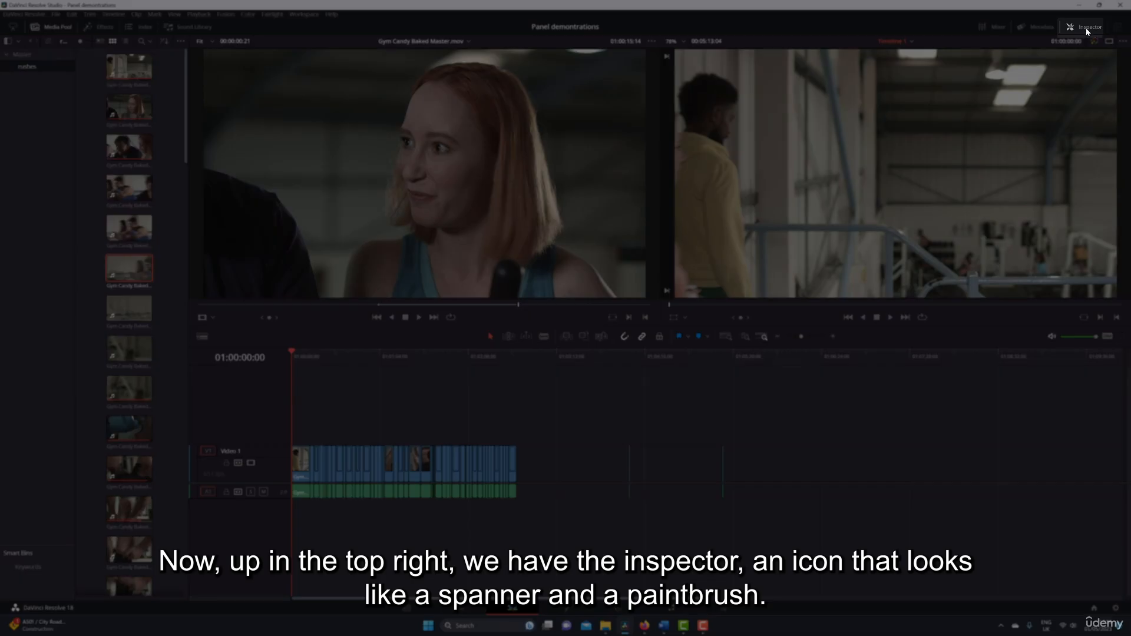
Show the Inspector for the clip at the playhead and examine the blend options available for its composite mode, leaving it at Normal.
{"action": "left_click", "coordinate": [1085, 27]}
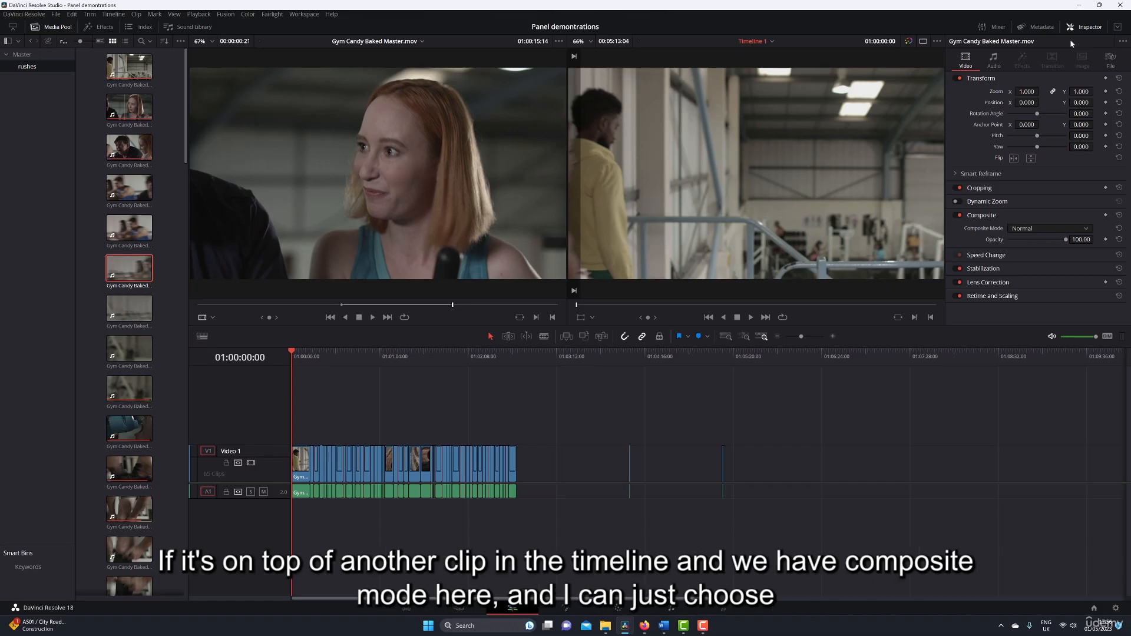
{"action": "left_click", "coordinate": [1052, 229]}
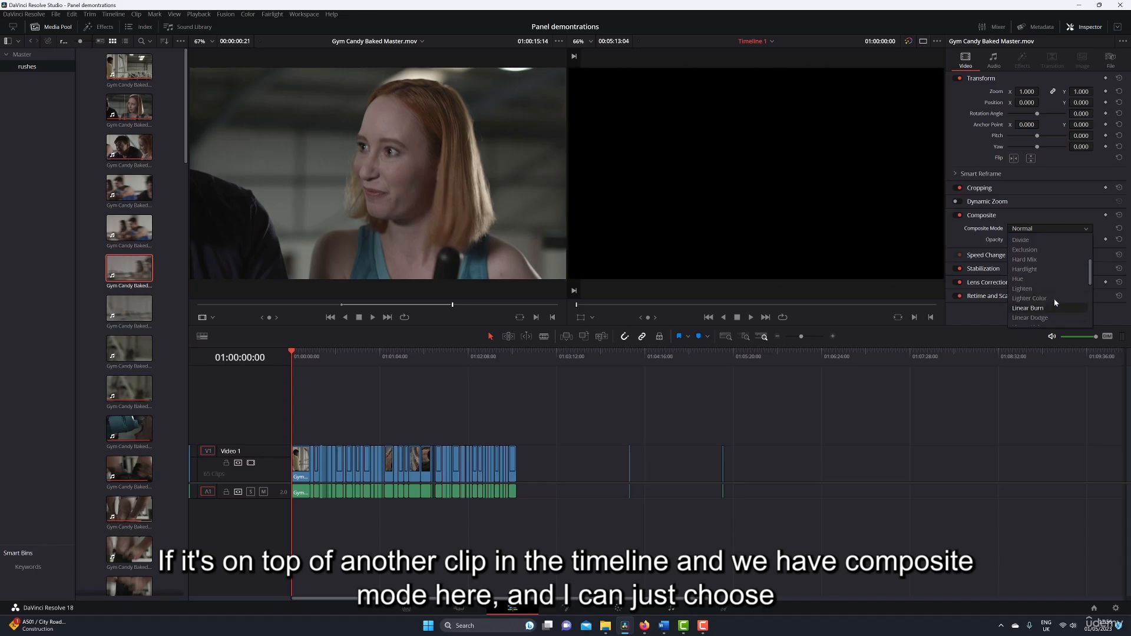
{"action": "scroll", "coordinate": [1054, 298], "scroll_direction": "up", "scroll_amount": 3}
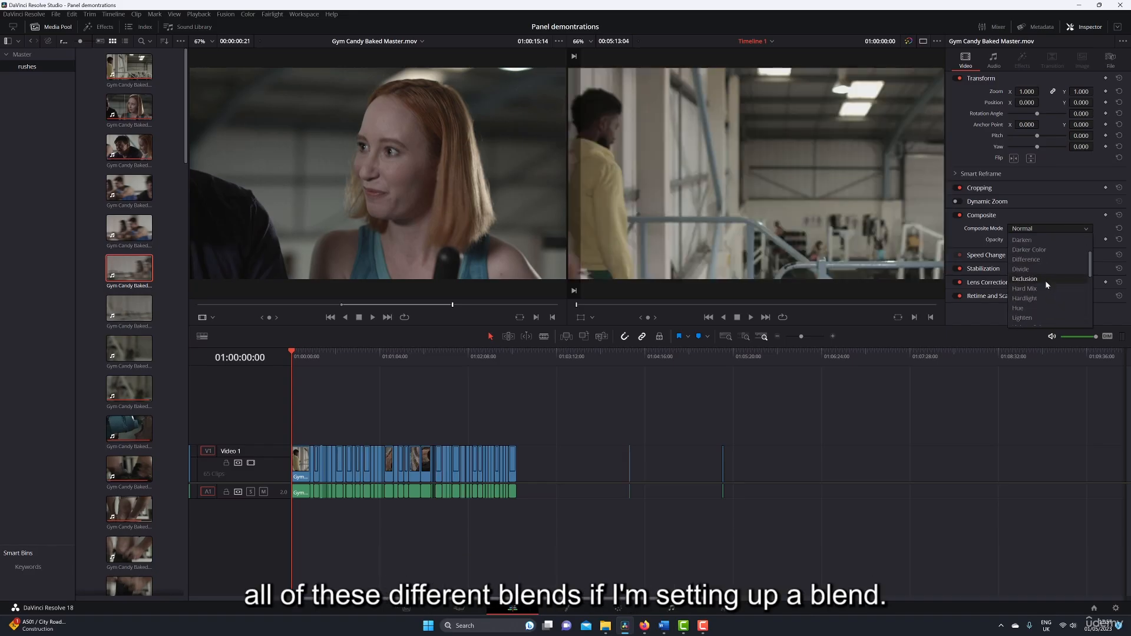
{"action": "left_click", "coordinate": [1037, 241]}
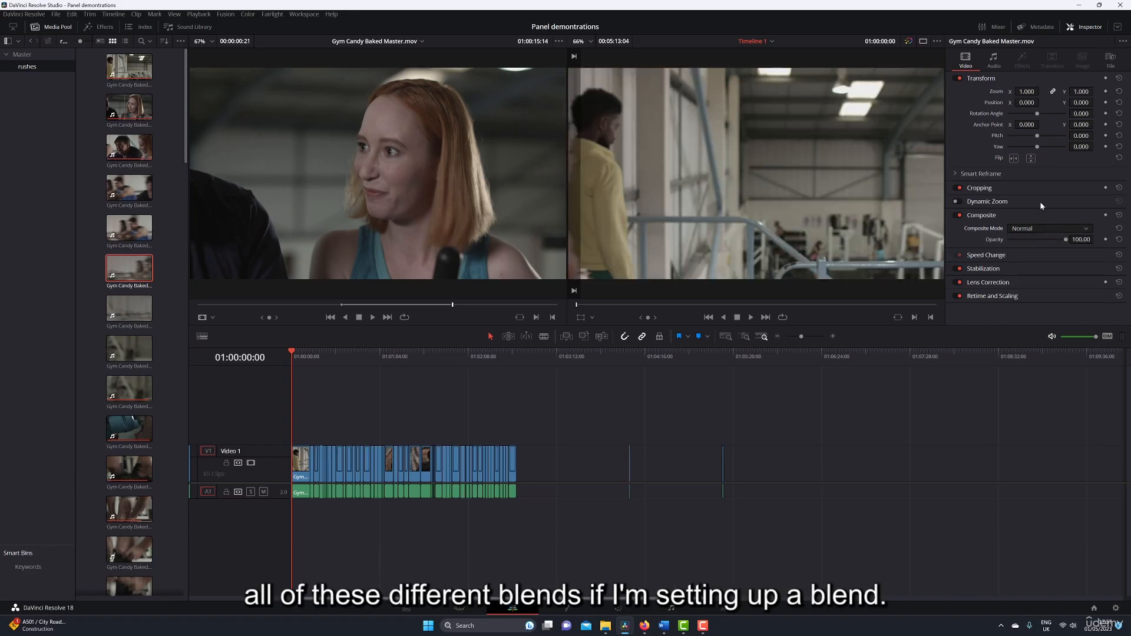
{"action": "left_click", "coordinate": [1049, 27]}
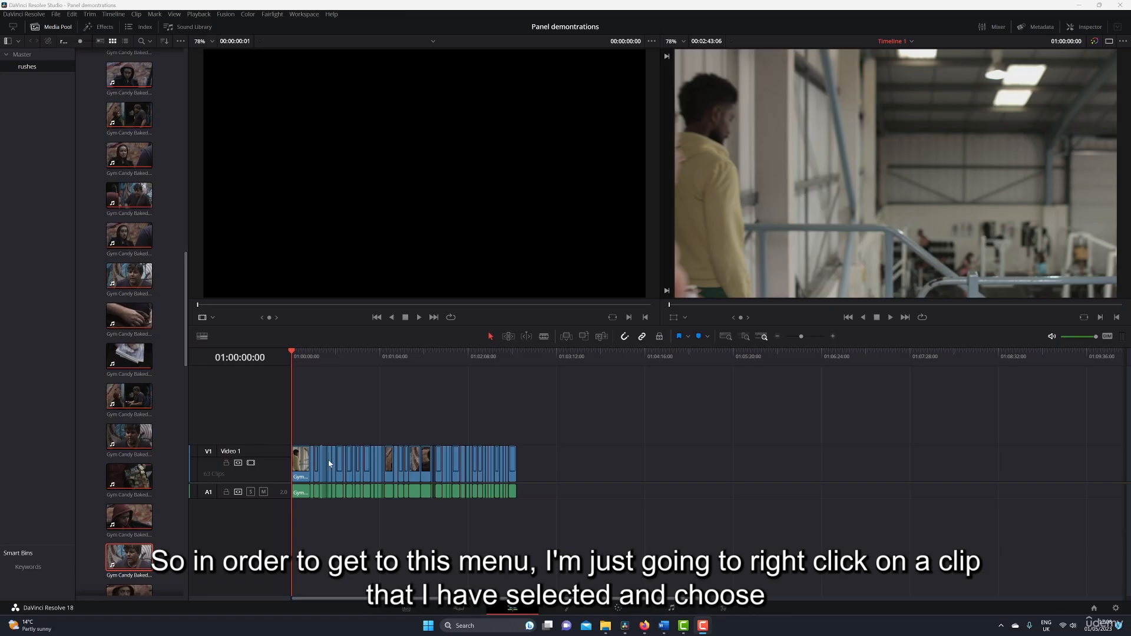
Review the video attributes of the first clip on Video 1, dismiss them without changes, and open the project settings.
{"action": "left_click", "coordinate": [301, 460]}
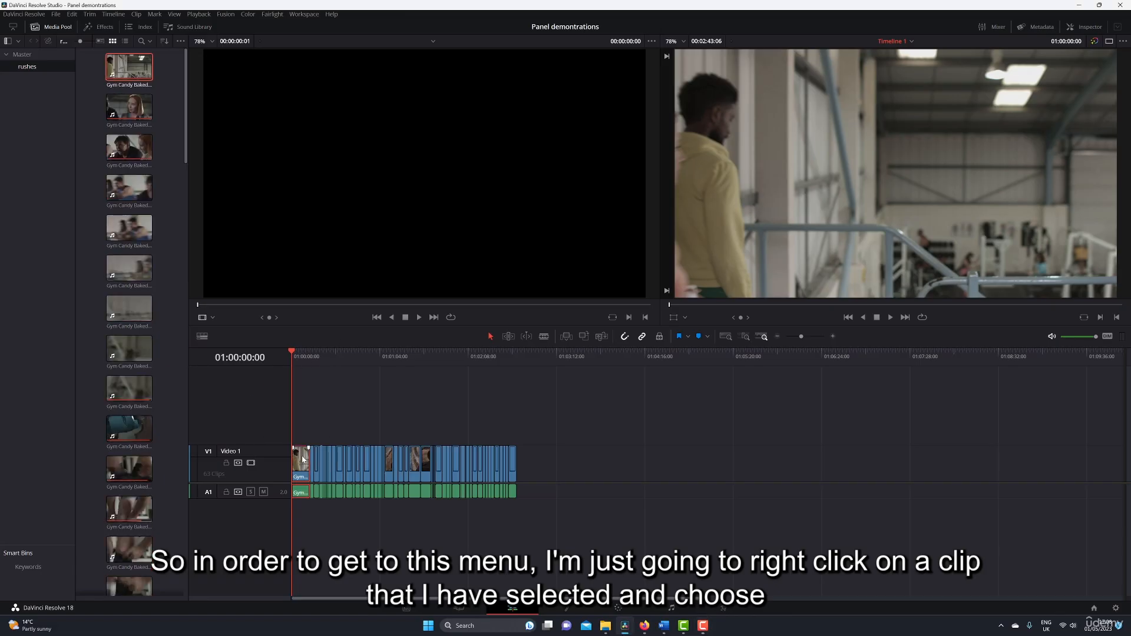
{"action": "right_click", "coordinate": [302, 459]}
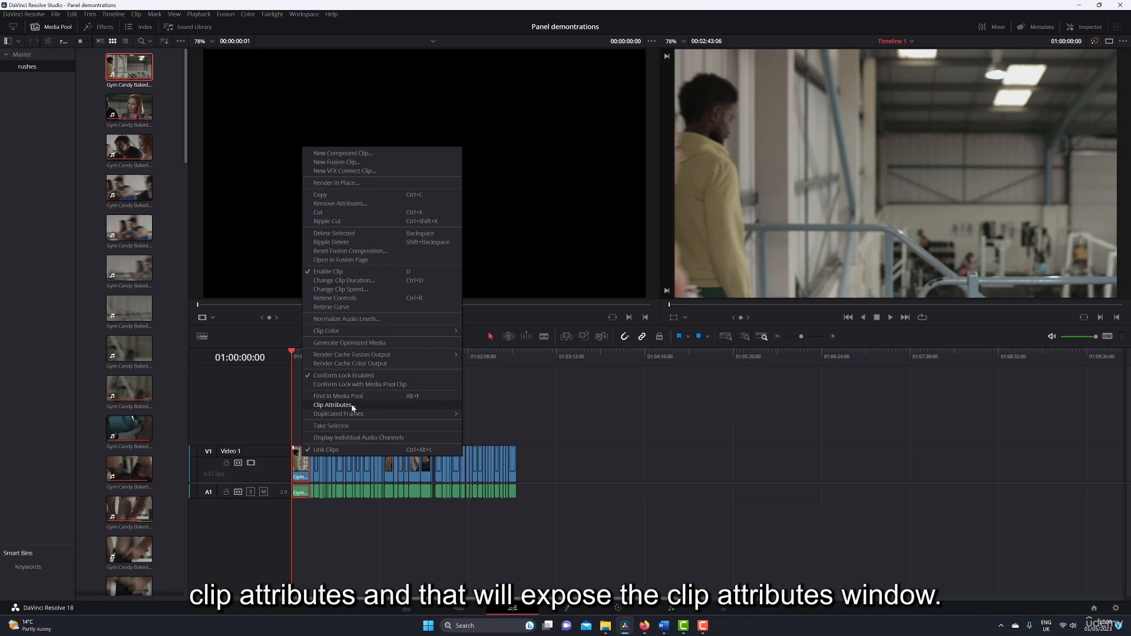
{"action": "left_click", "coordinate": [334, 405]}
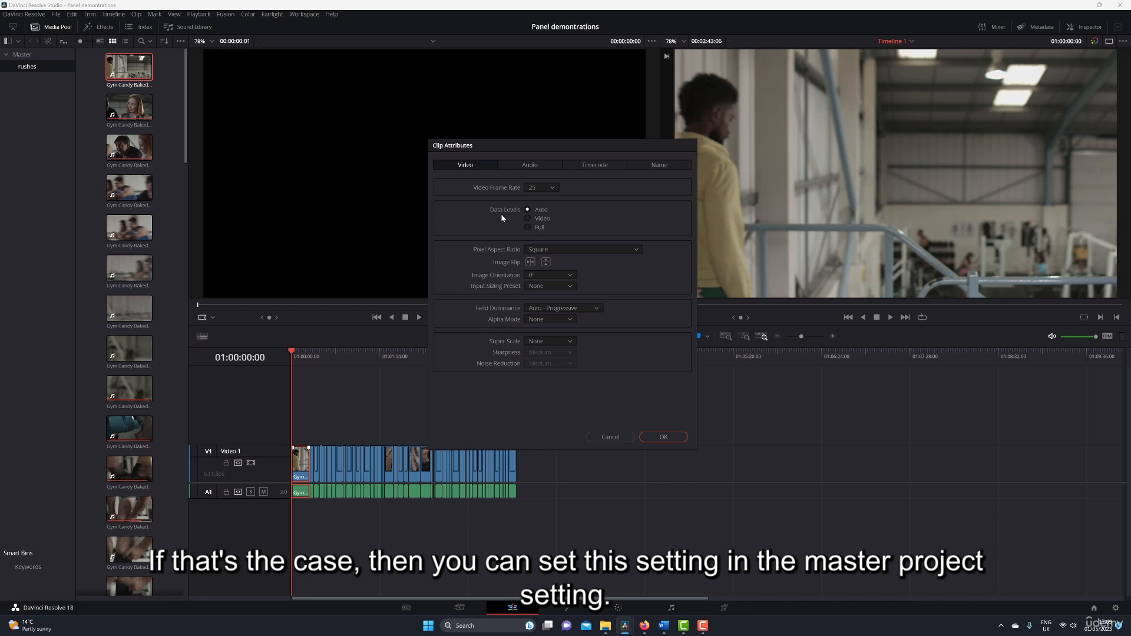
{"action": "left_click", "coordinate": [610, 436]}
{"action": "left_click", "coordinate": [1116, 607]}
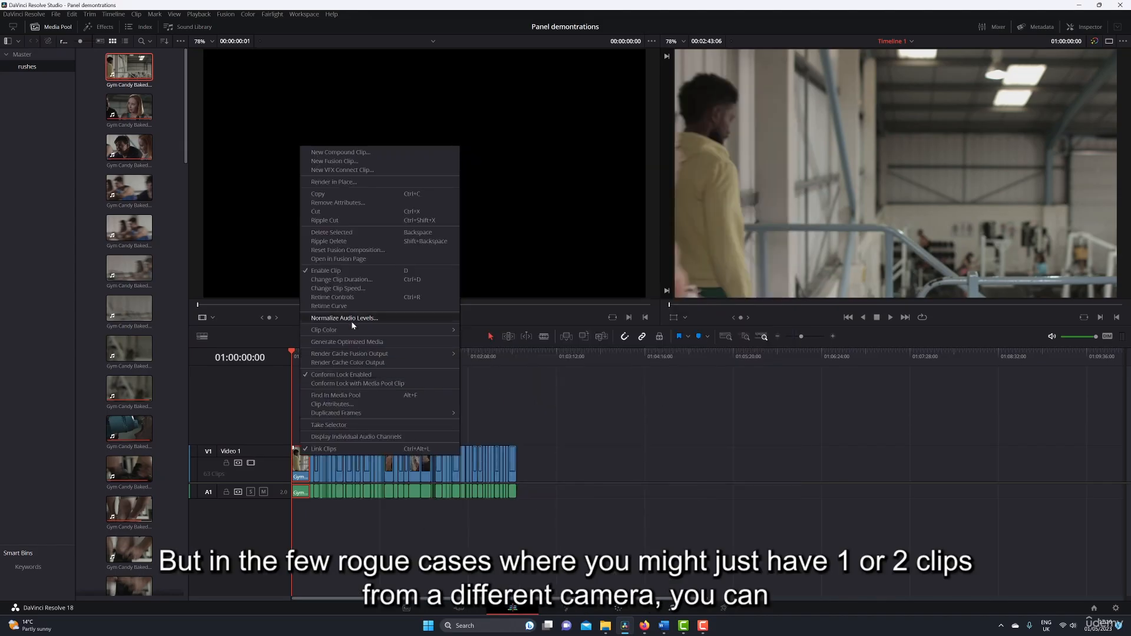
Reopen the first clip's attributes and examine the pixel aspect ratio, image orientation, input sizing preset and alpha mode options.
{"action": "left_click", "coordinate": [355, 404]}
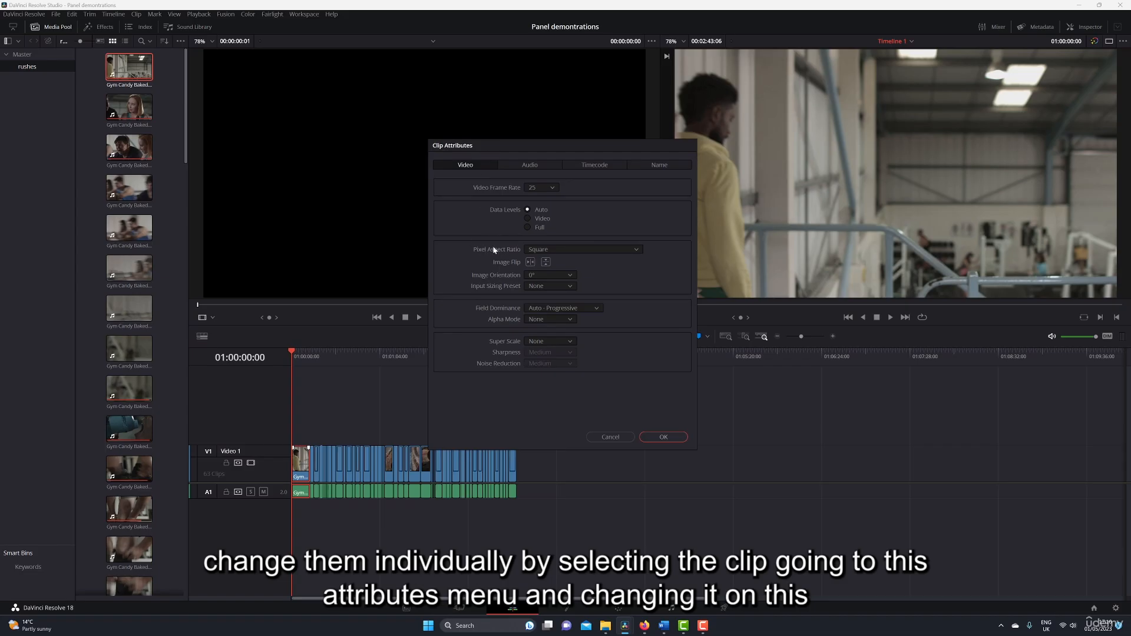
{"action": "left_click", "coordinate": [550, 249]}
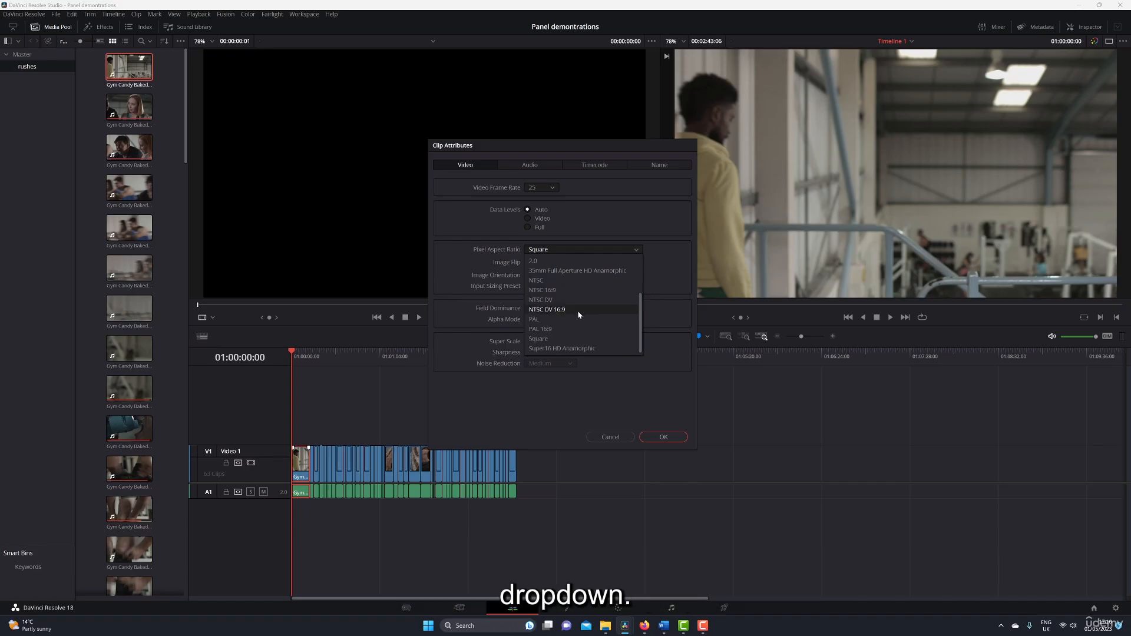
{"action": "left_click", "coordinate": [474, 254]}
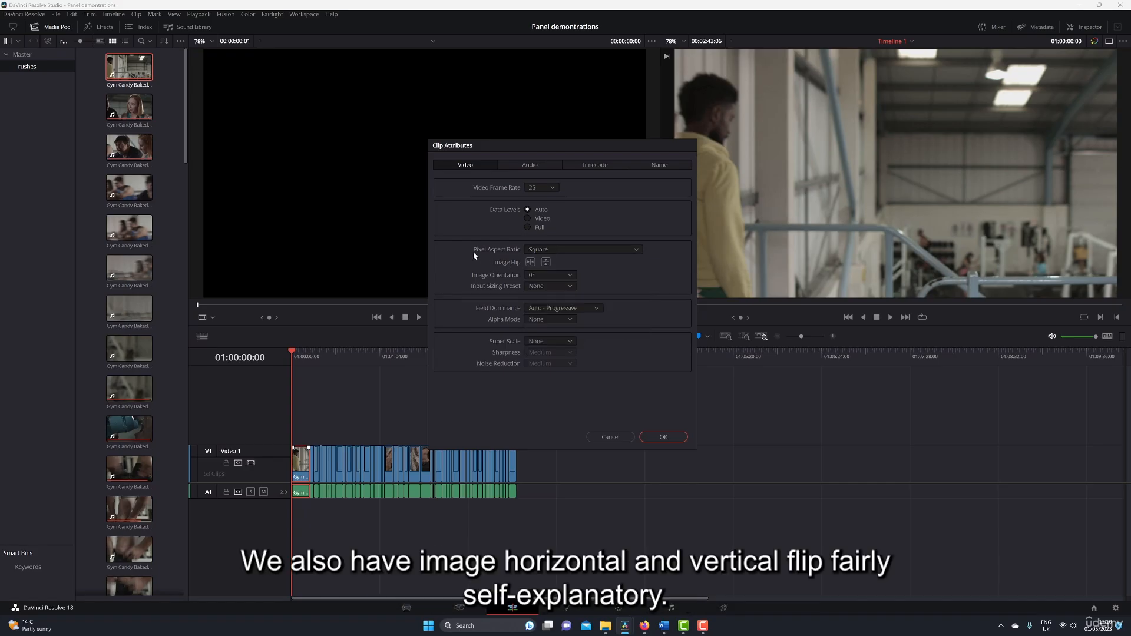
{"action": "left_click", "coordinate": [530, 262]}
{"action": "left_click", "coordinate": [546, 275]}
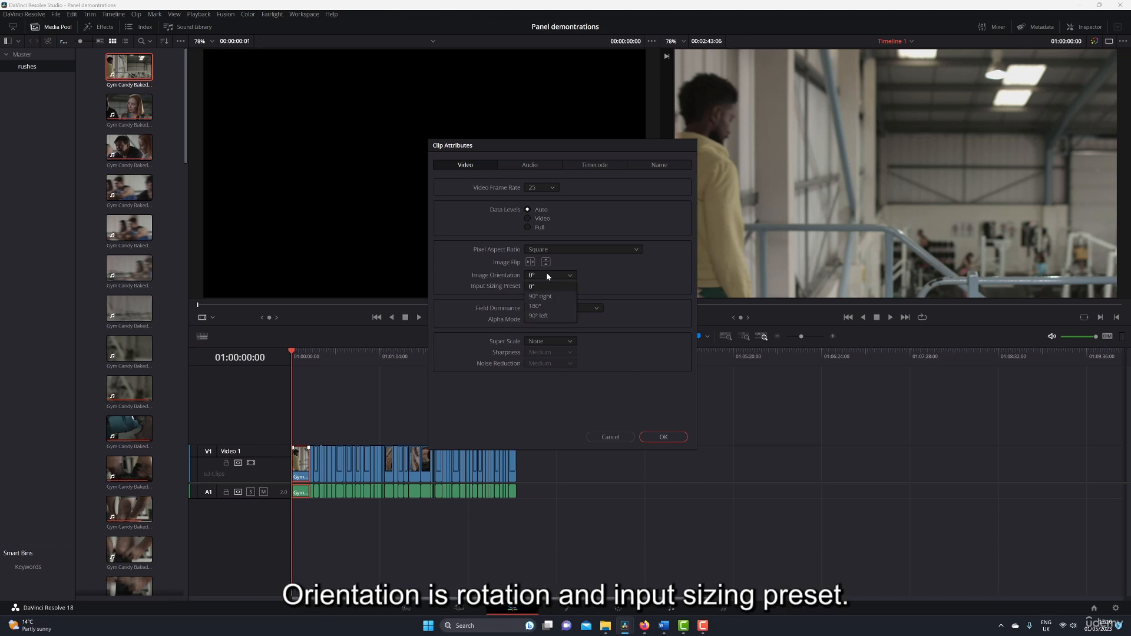
{"action": "left_click", "coordinate": [508, 278]}
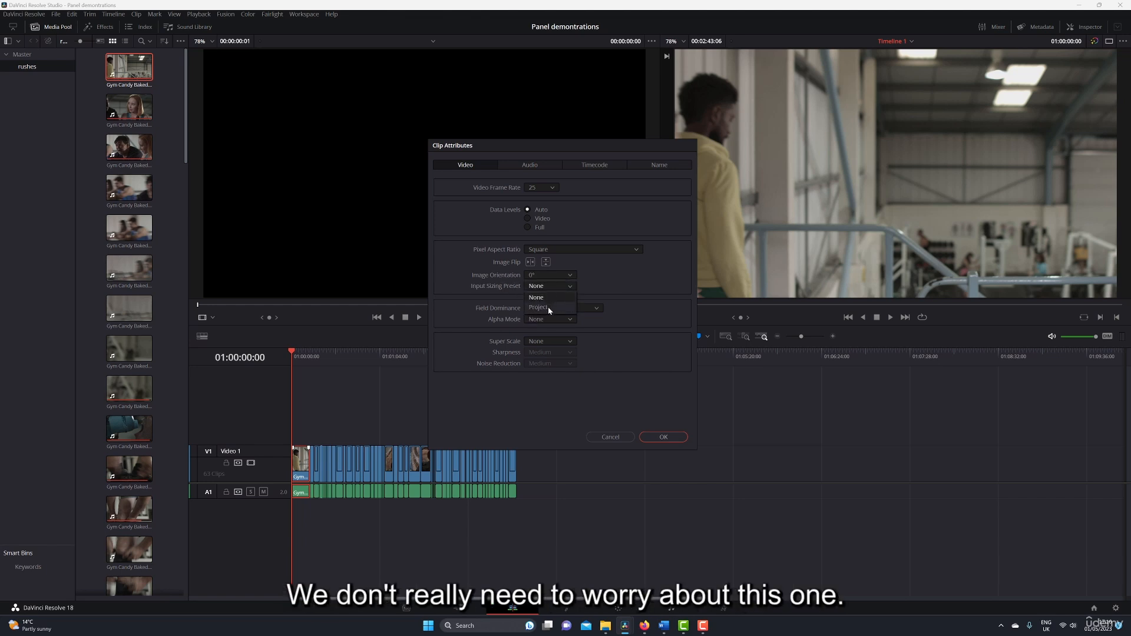
{"action": "left_click", "coordinate": [486, 284]}
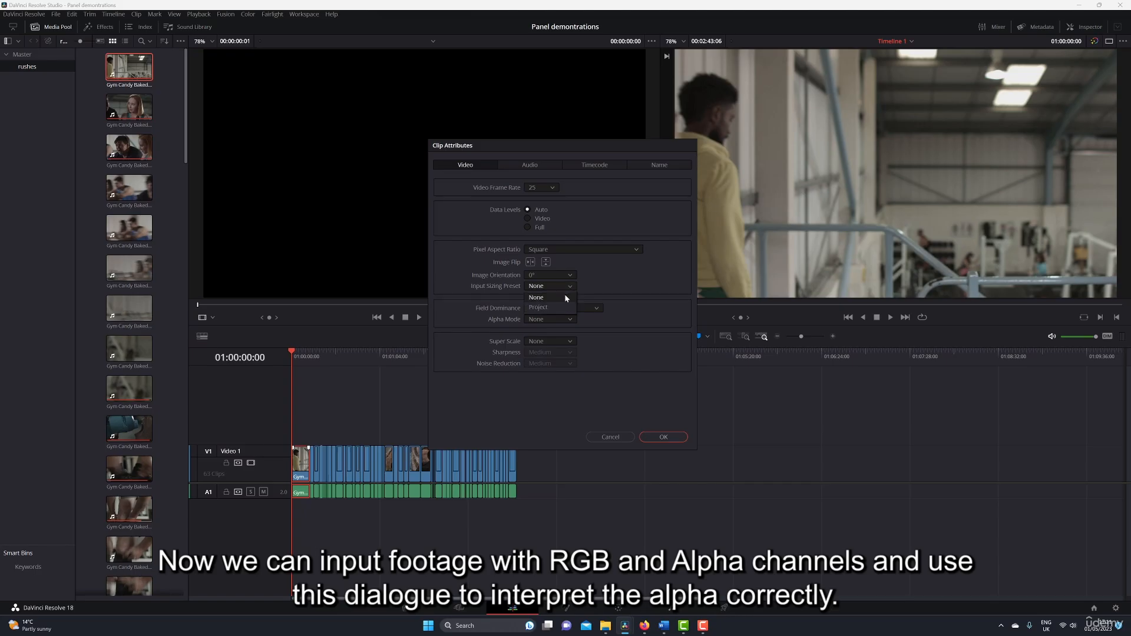
{"action": "left_click", "coordinate": [569, 294]}
{"action": "left_click", "coordinate": [566, 320]}
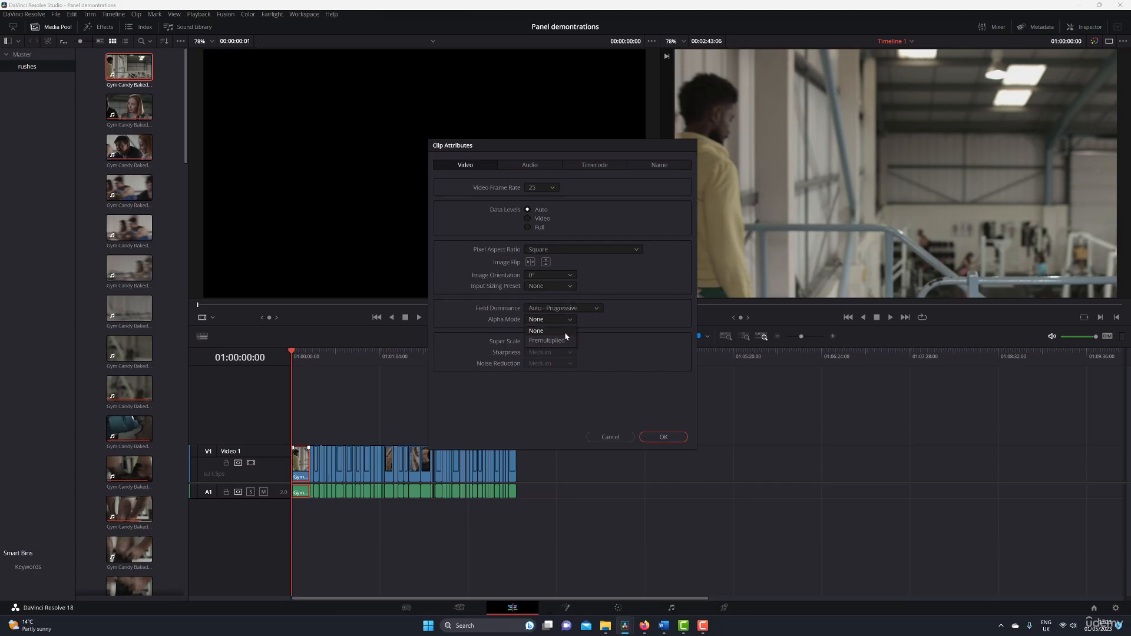
{"action": "left_click", "coordinate": [615, 326]}
Try a super scale of 2x in the clip attributes and return it to None.
{"action": "left_click", "coordinate": [538, 342]}
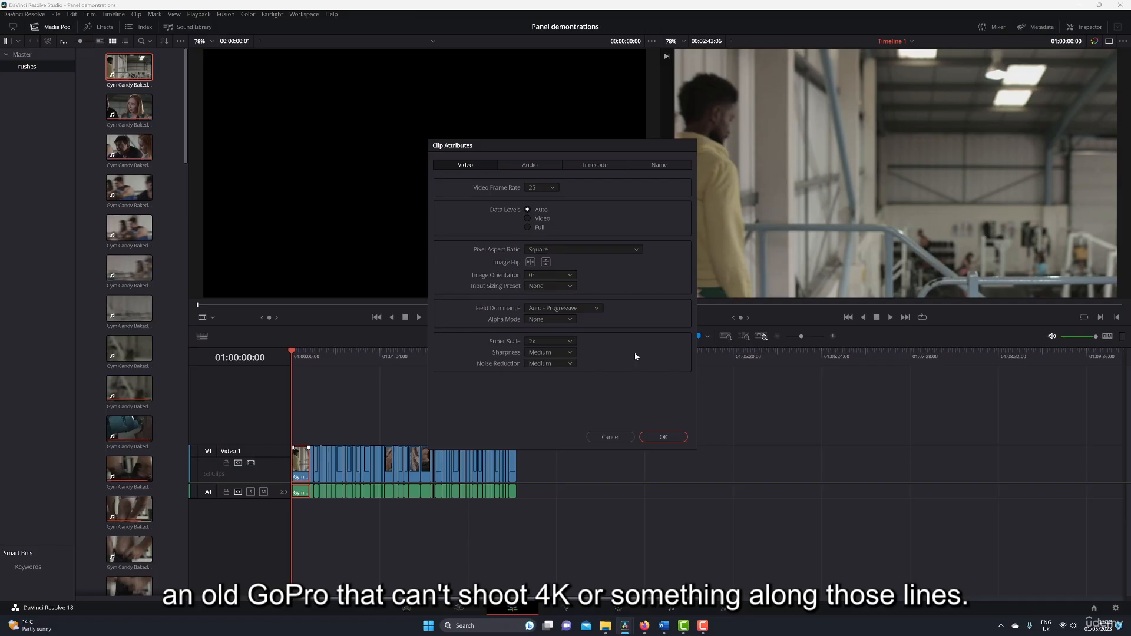
{"action": "left_click", "coordinate": [549, 342]}
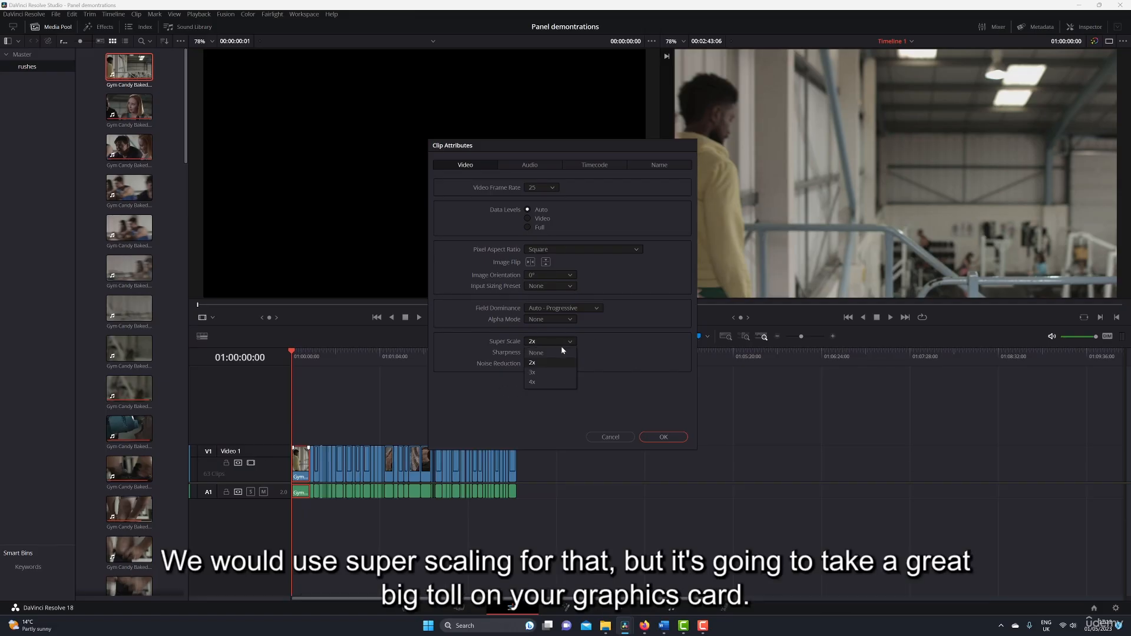
{"action": "left_click", "coordinate": [560, 352]}
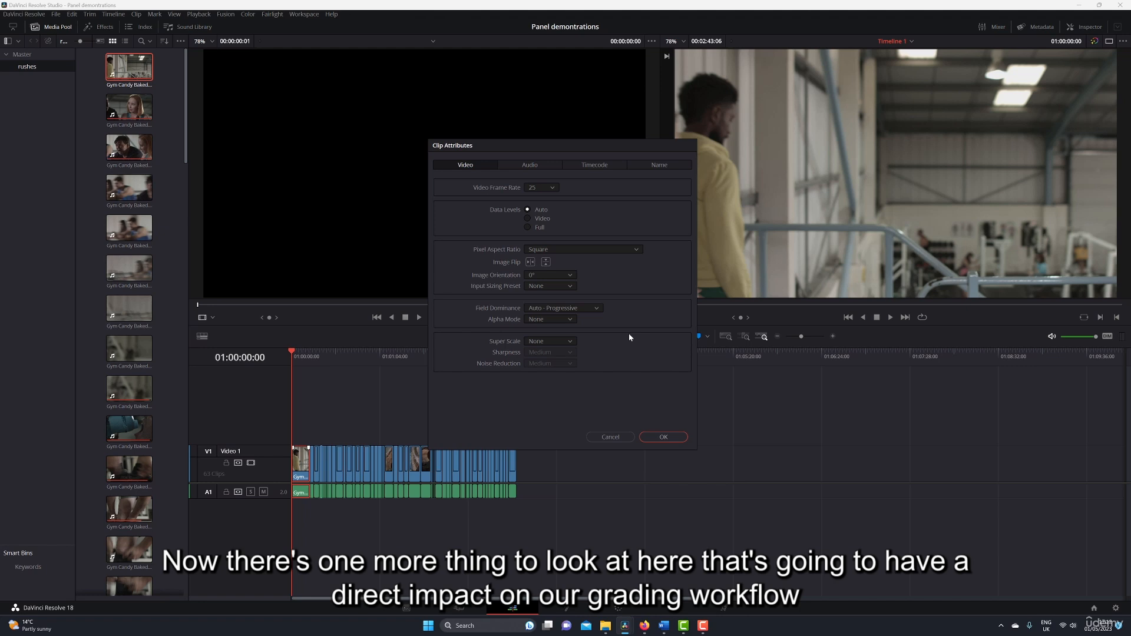
{"action": "left_click", "coordinate": [619, 170]}
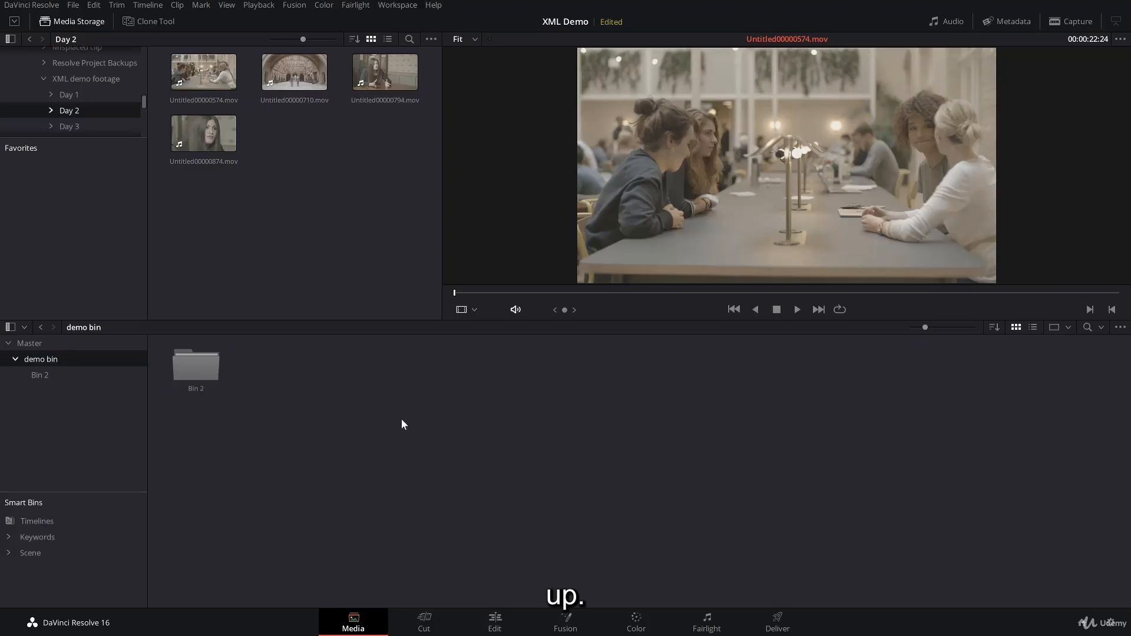
Open the XML Demo project's master settings and examine the available timeline resolutions and timeline frame rates.
{"action": "left_click", "coordinate": [1111, 625]}
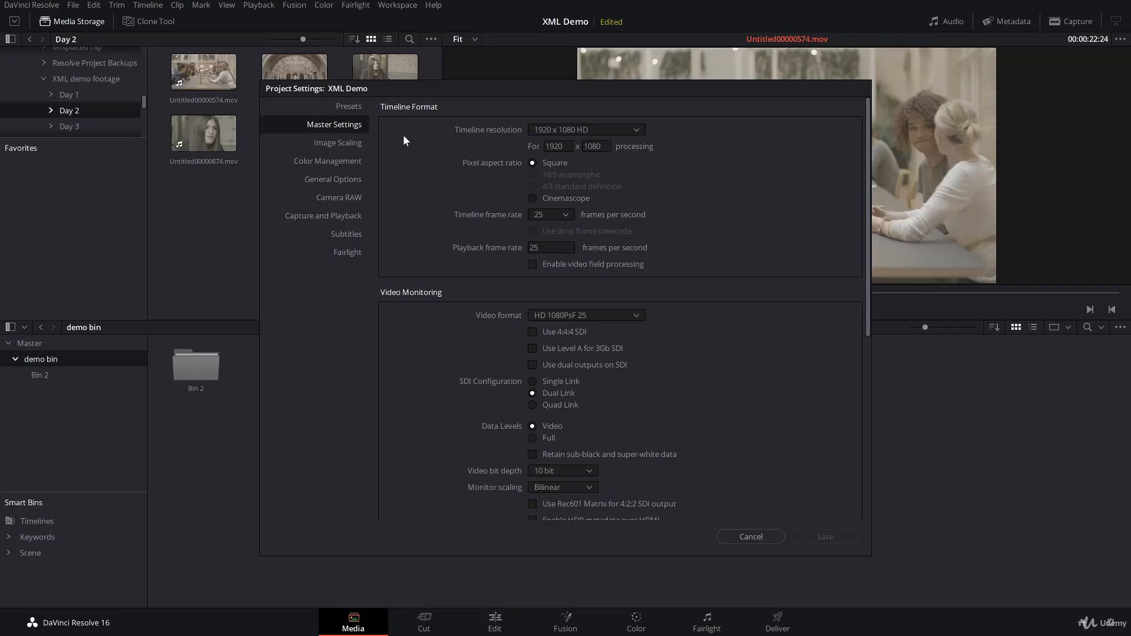
{"action": "left_click", "coordinate": [635, 128]}
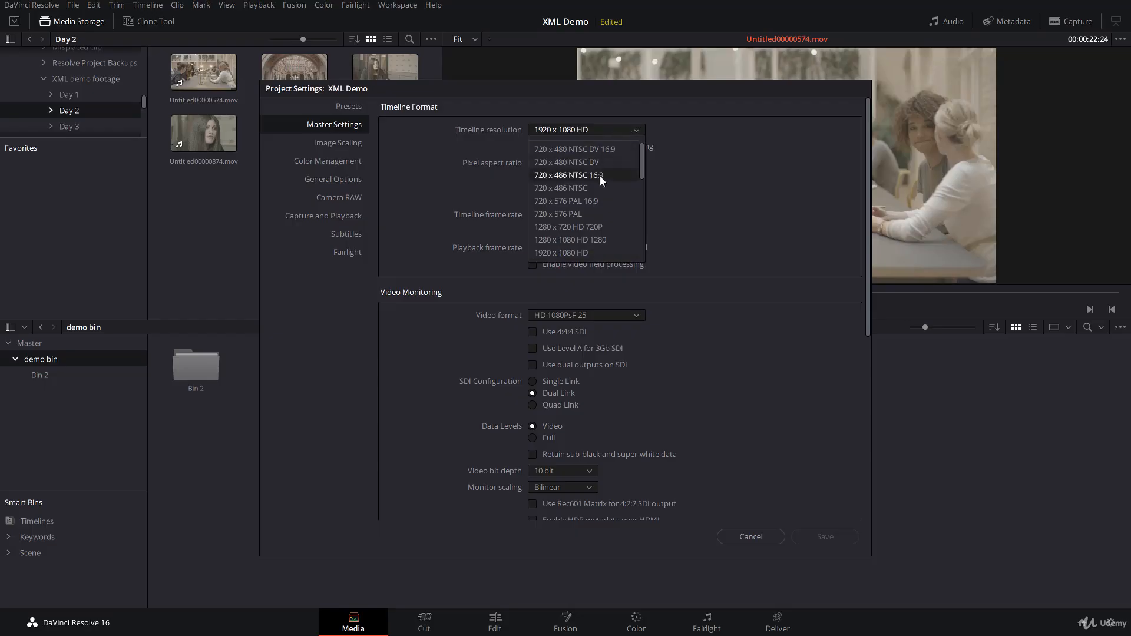
{"action": "scroll", "coordinate": [617, 183], "scroll_direction": "down", "scroll_amount": 3}
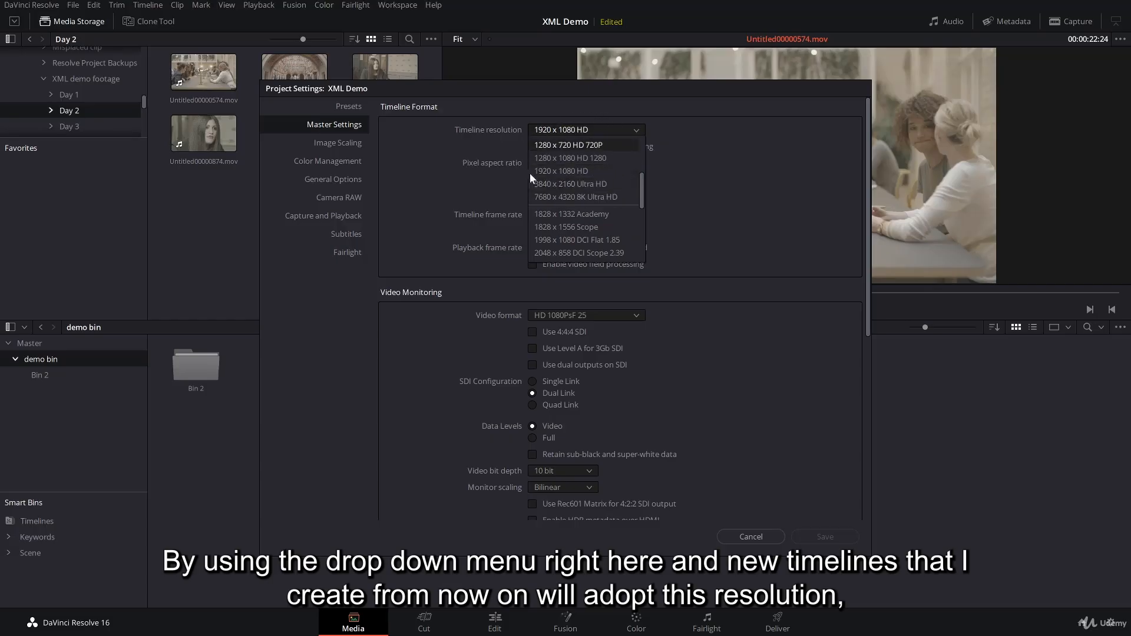
{"action": "left_click", "coordinate": [712, 167]}
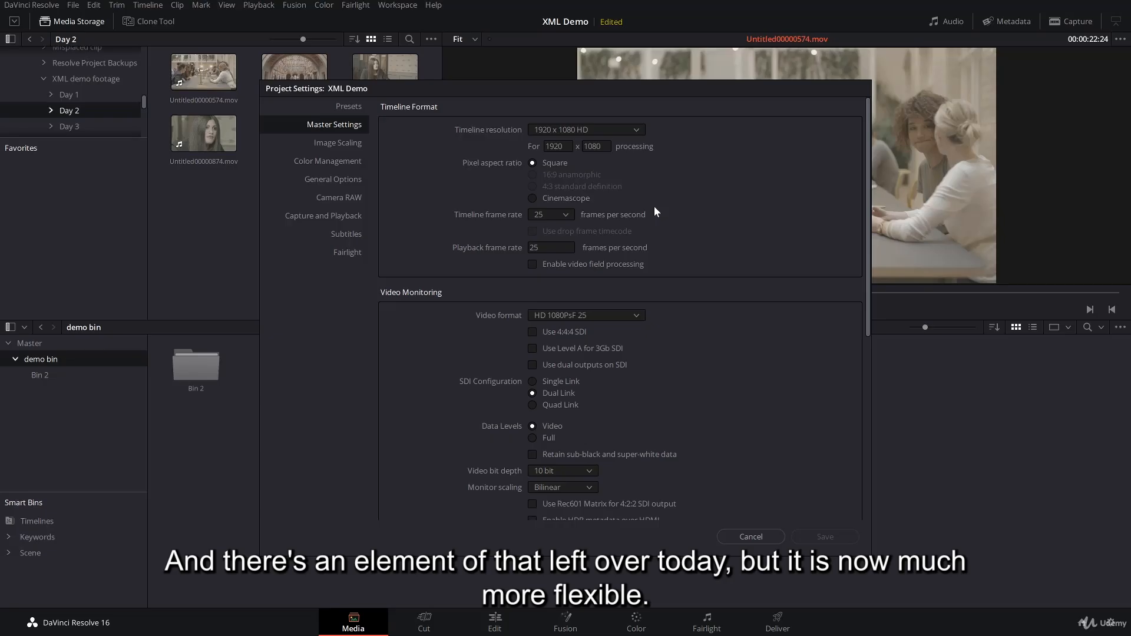
{"action": "left_click", "coordinate": [565, 215]}
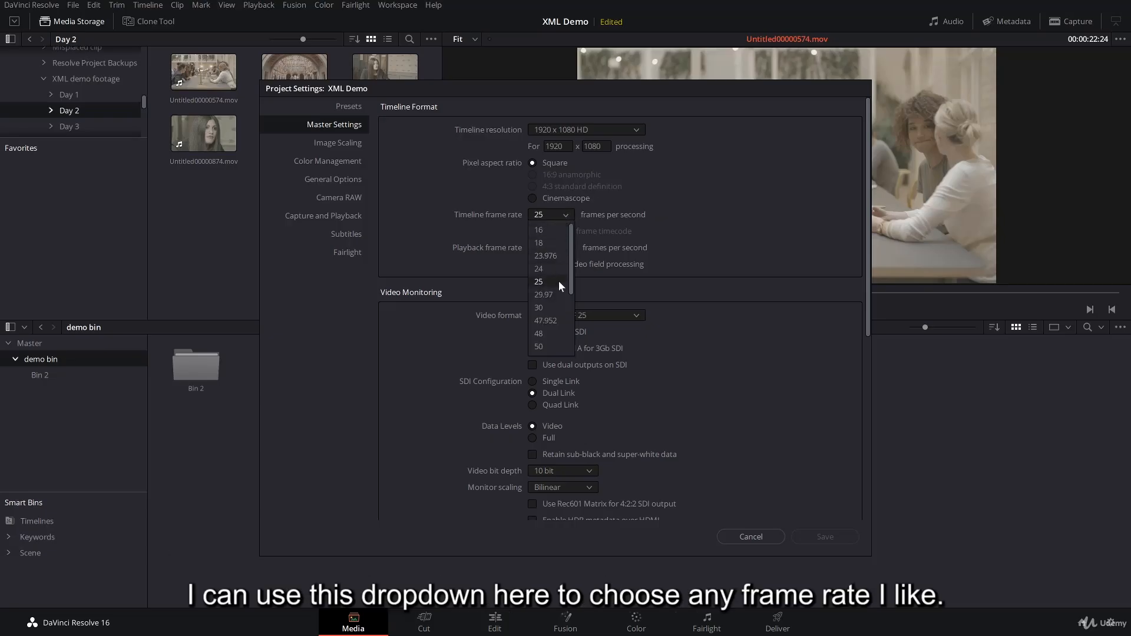
{"action": "left_click", "coordinate": [550, 237]}
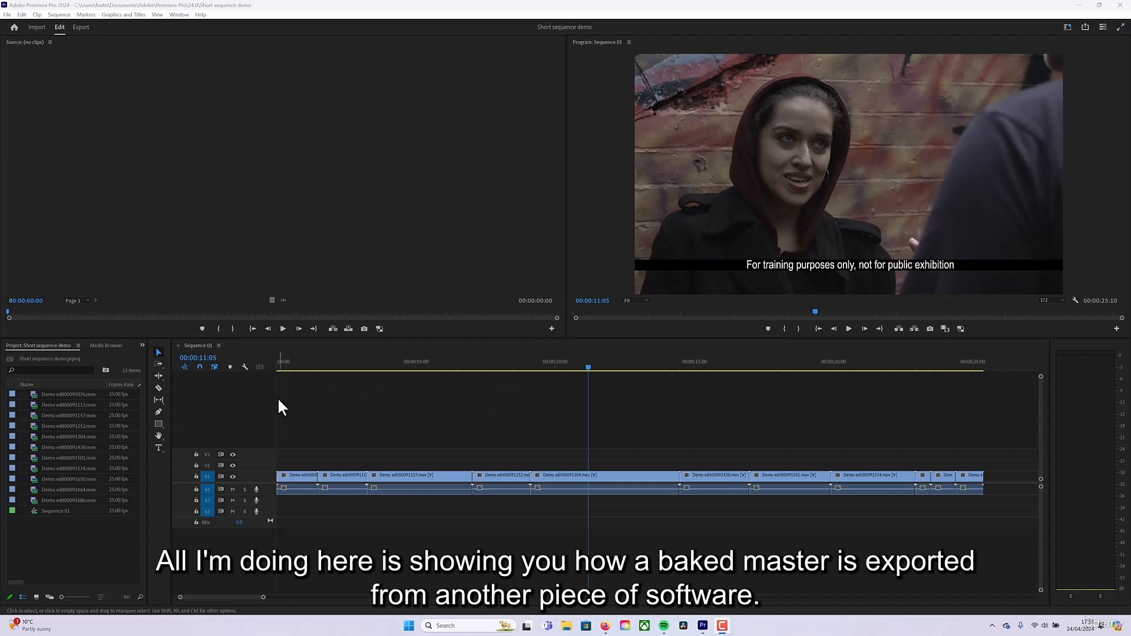
Switch to Premiere Pro, scrub Sequence 01 to 00:00:11:01 and open its export settings.
{"action": "left_click_drag", "start_coordinate": [589, 362], "coordinate": [713, 361]}
{"action": "left_click", "coordinate": [584, 362]}
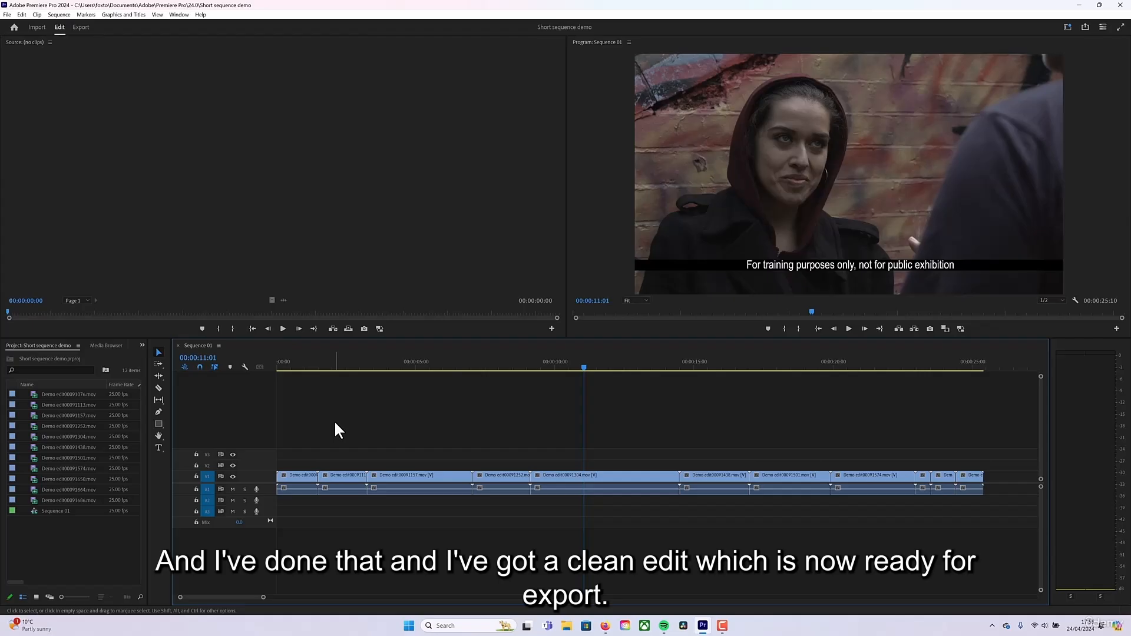
{"action": "left_click", "coordinate": [81, 28]}
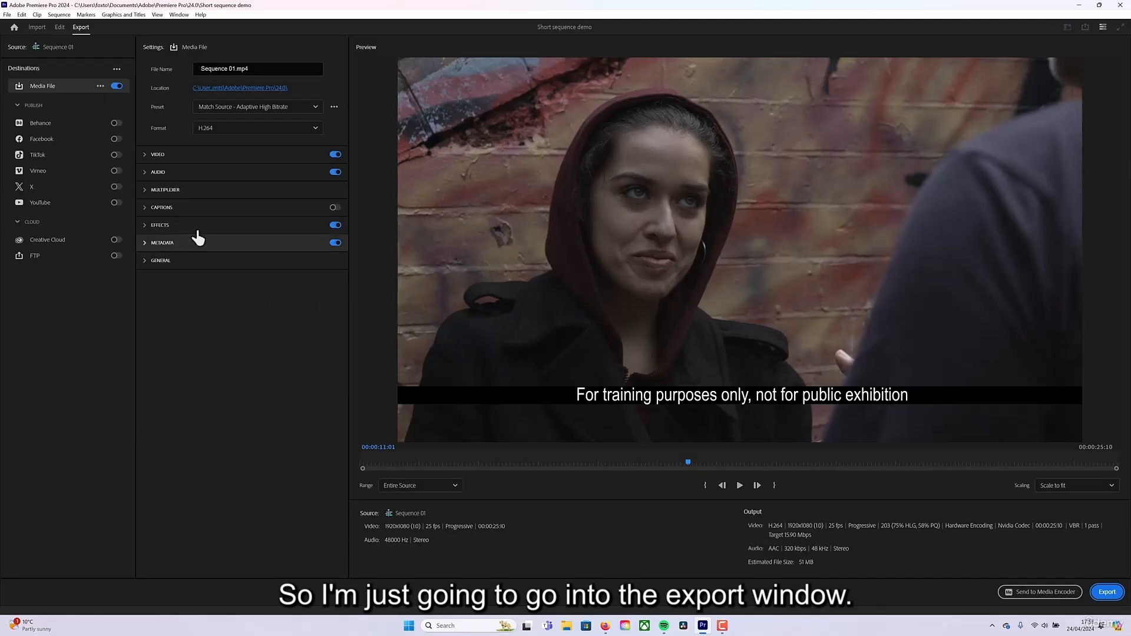
Set the export format of Sequence 01 to QuickTime.
{"action": "left_click", "coordinate": [317, 129]}
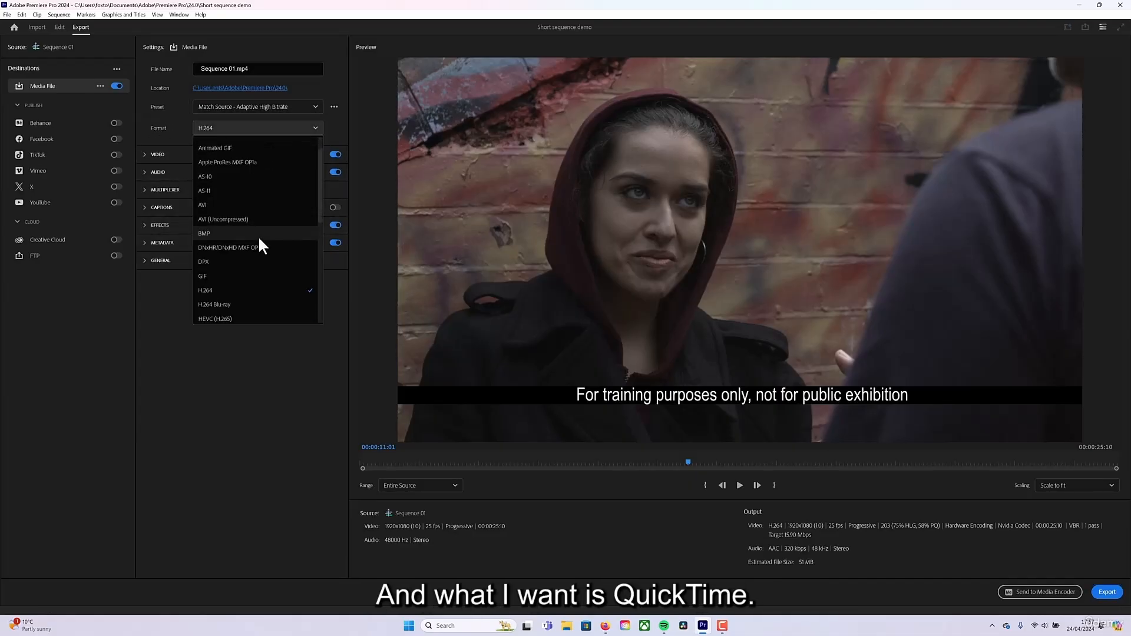
{"action": "scroll", "coordinate": [257, 236], "scroll_direction": "down", "scroll_amount": 1}
{"action": "scroll", "coordinate": [255, 201], "scroll_direction": "down", "scroll_amount": 4}
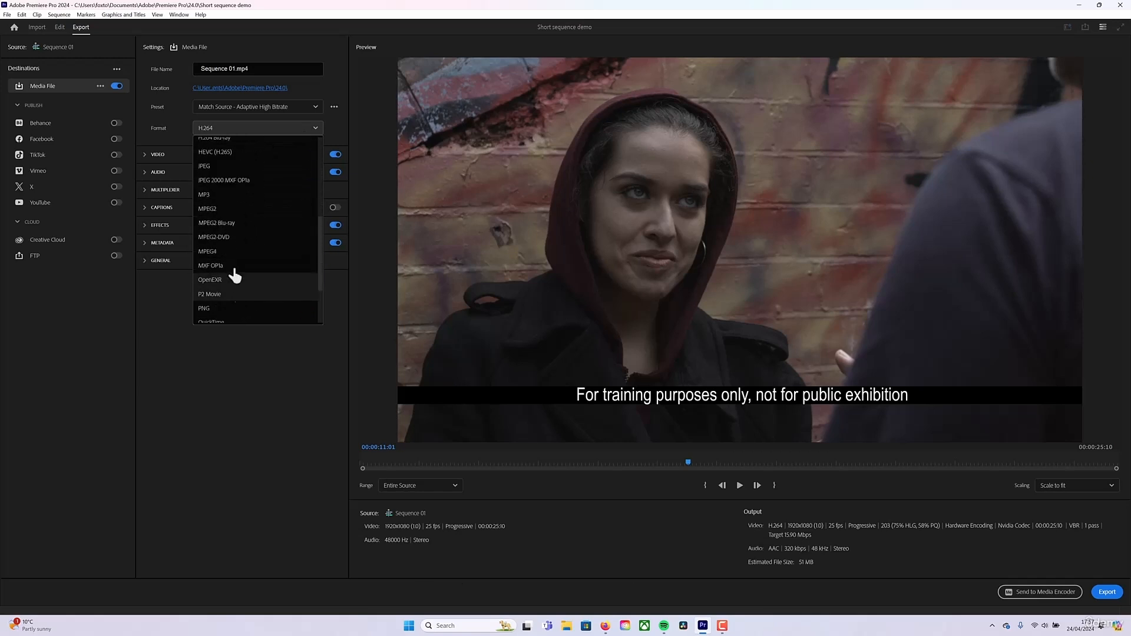
{"action": "scroll", "coordinate": [236, 271], "scroll_direction": "down", "scroll_amount": 2}
{"action": "left_click", "coordinate": [228, 312]}
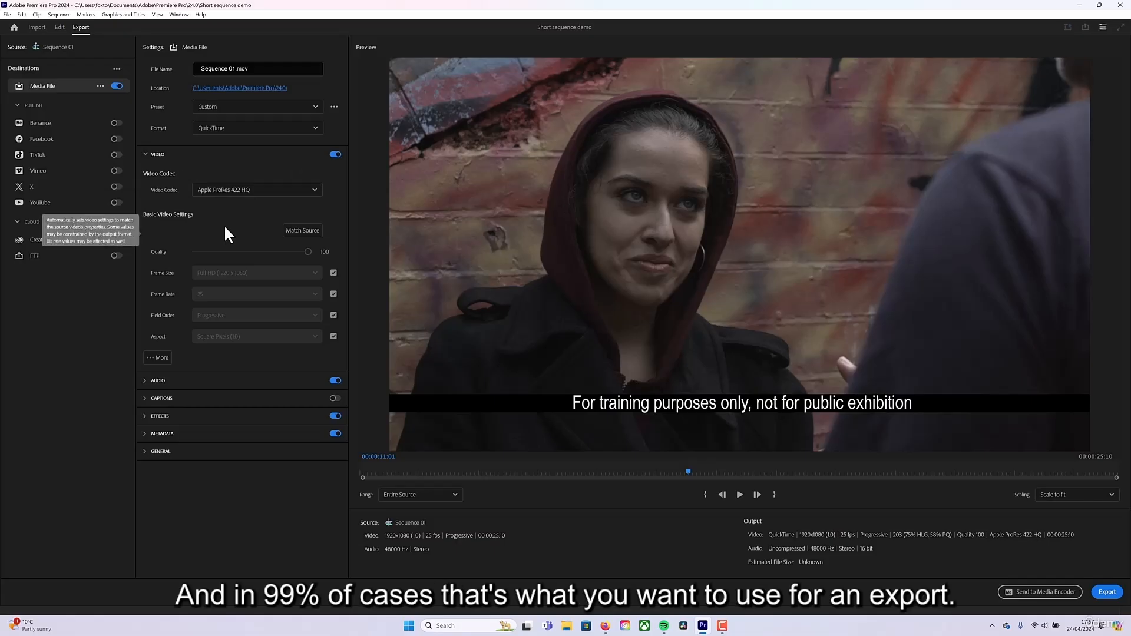
Look through the available QuickTime video codecs and keep Apple ProRes 422 HQ for the export.
{"action": "left_click", "coordinate": [316, 189]}
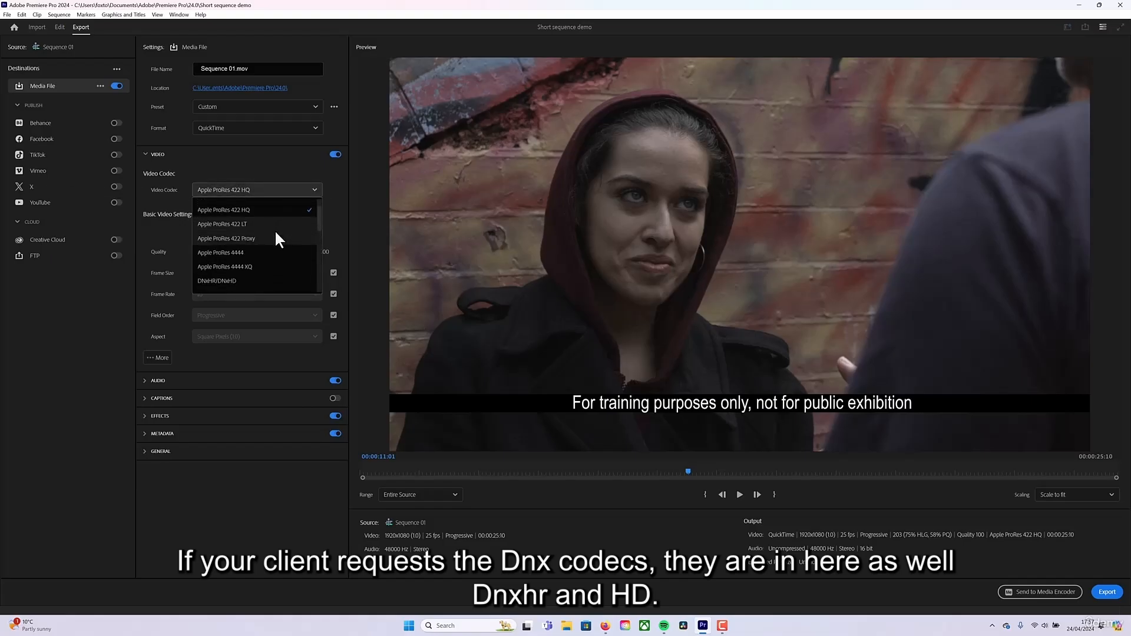
{"action": "scroll", "coordinate": [211, 260], "scroll_direction": "down", "scroll_amount": 1}
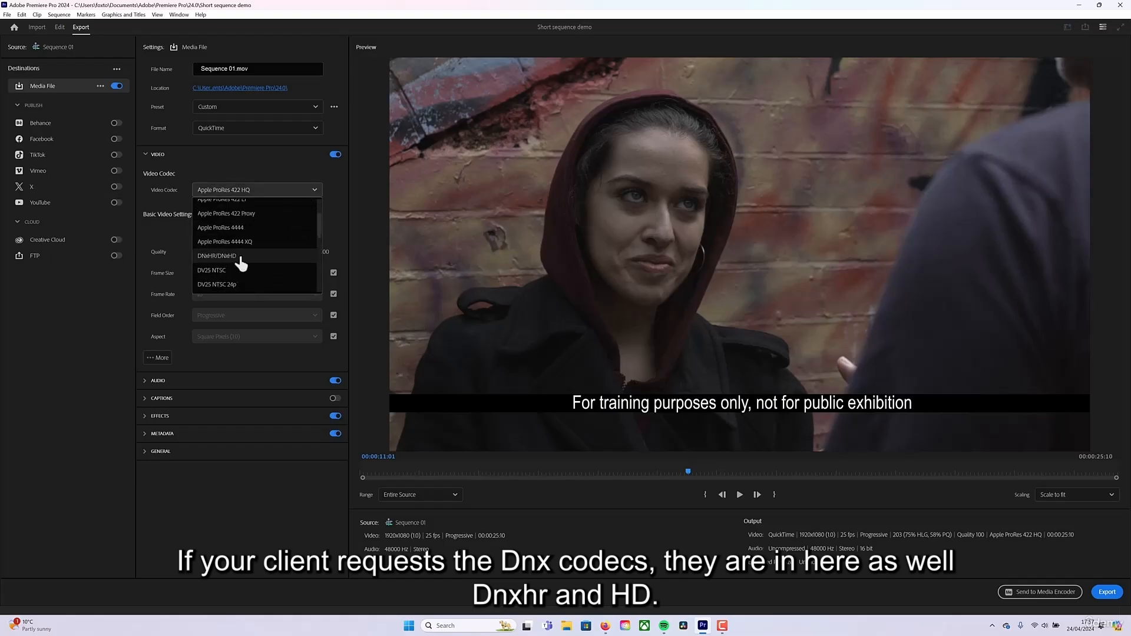
{"action": "scroll", "coordinate": [240, 248], "scroll_direction": "up", "scroll_amount": 2}
{"action": "left_click", "coordinate": [236, 219]}
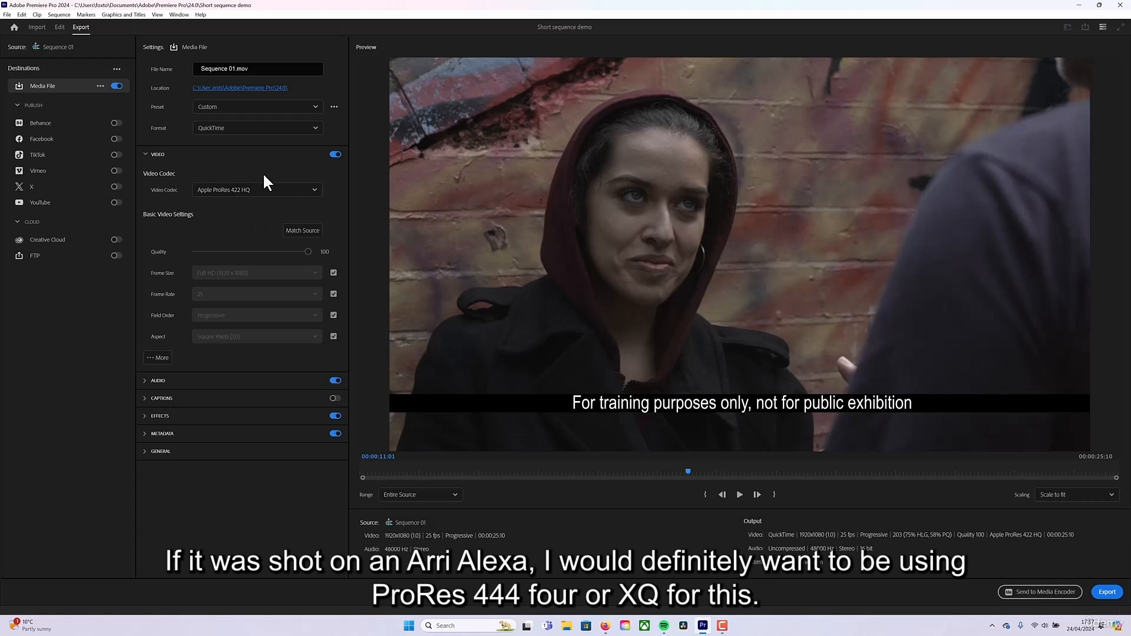
{"action": "left_click", "coordinate": [282, 192]}
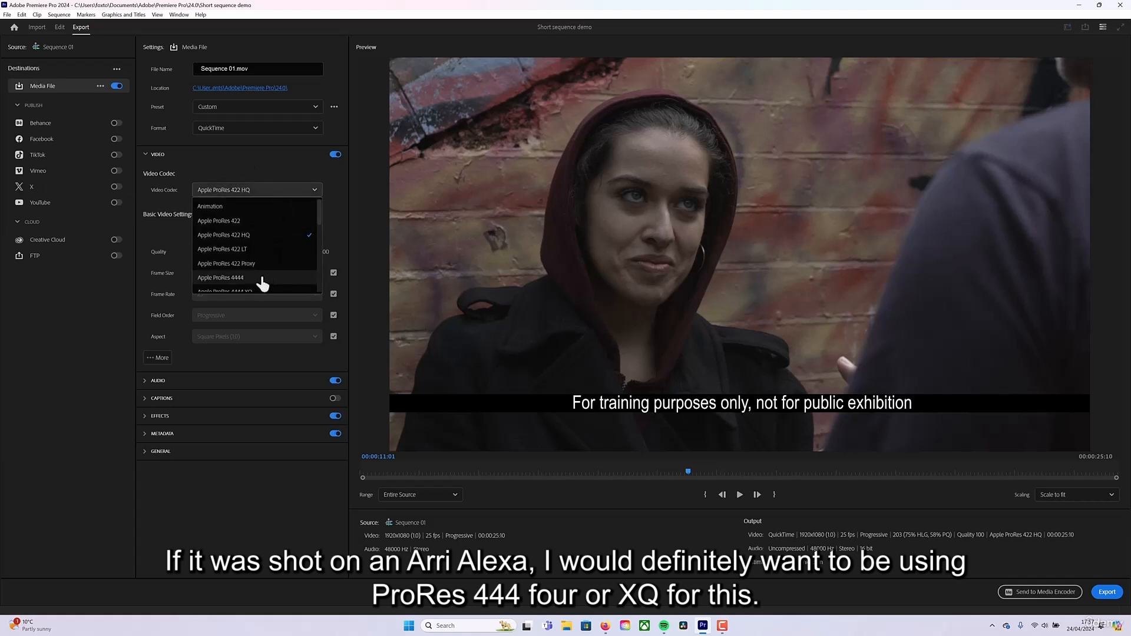
{"action": "scroll", "coordinate": [260, 281], "scroll_direction": "down", "scroll_amount": 1}
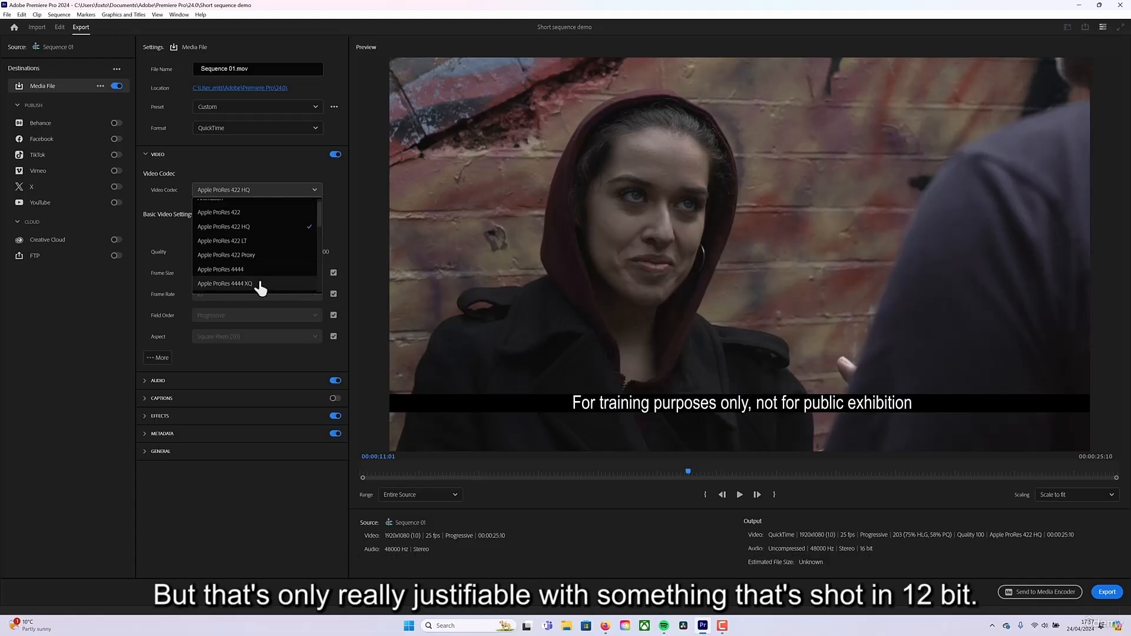
{"action": "left_click", "coordinate": [224, 227]}
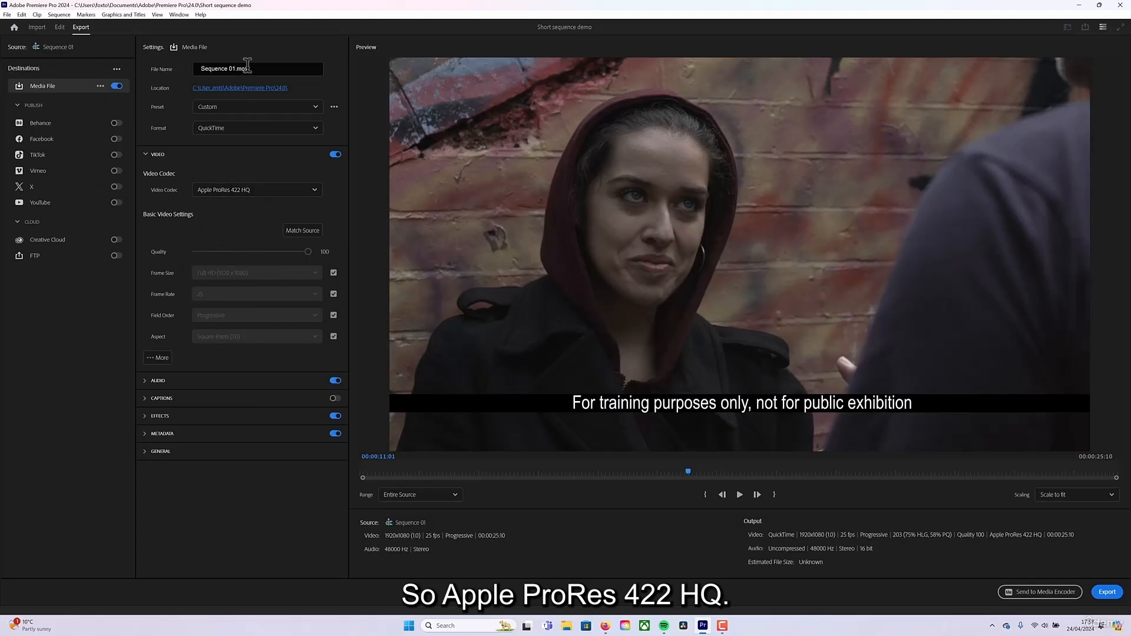
Name the export file "Short sequence demo render".
{"action": "left_click_drag", "start_coordinate": [236, 69], "coordinate": [194, 63]}
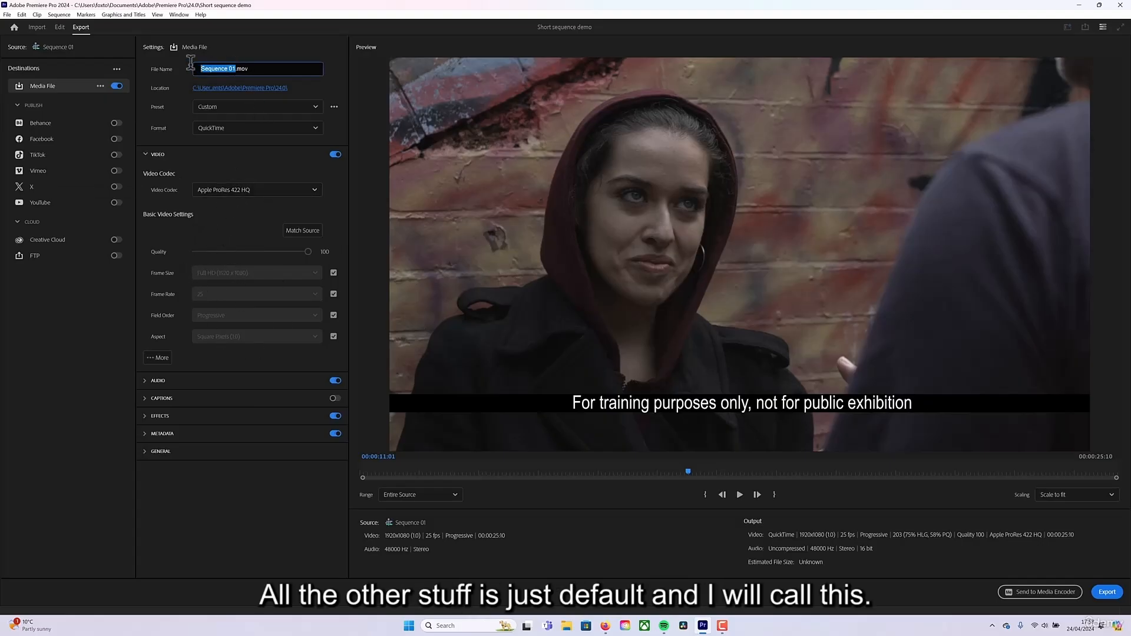
{"action": "type", "text": "Short sequence "}
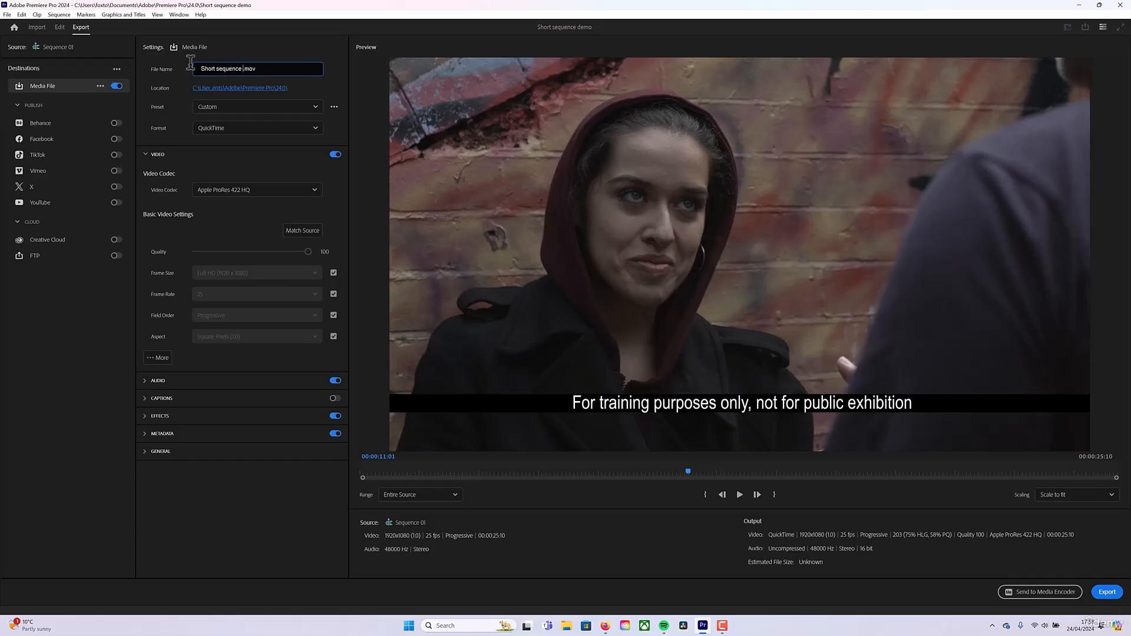
{"action": "type", "text": "demo render"}
{"action": "left_click", "coordinate": [265, 166]}
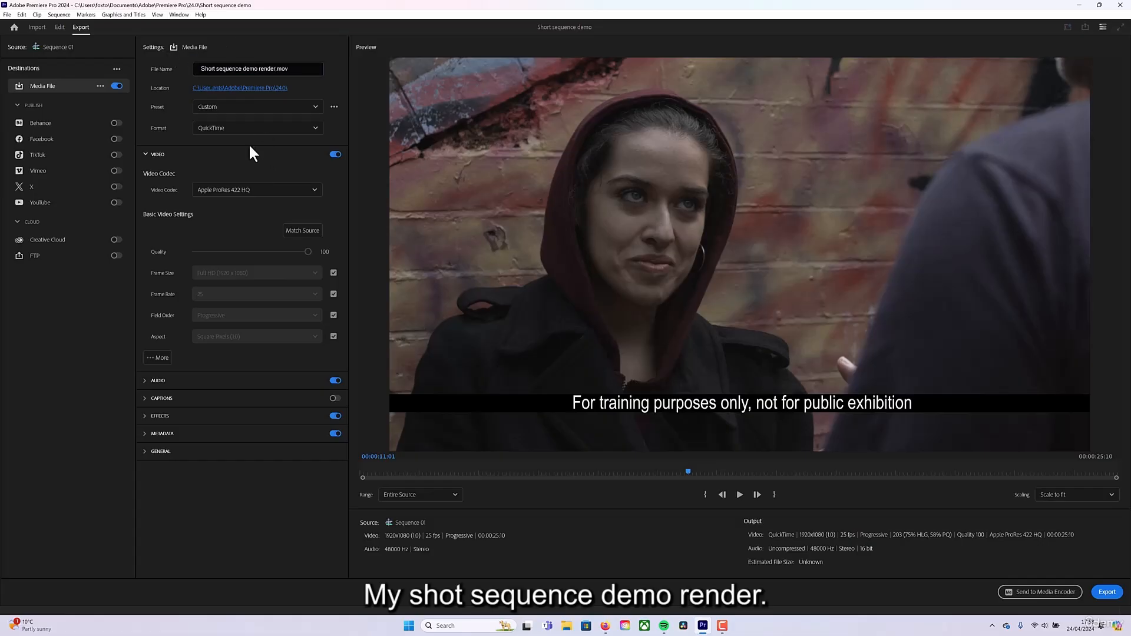
Set the export location to Deliverables\Baked master delivery on New Volume (D:) and start the export.
{"action": "left_click", "coordinate": [258, 88]}
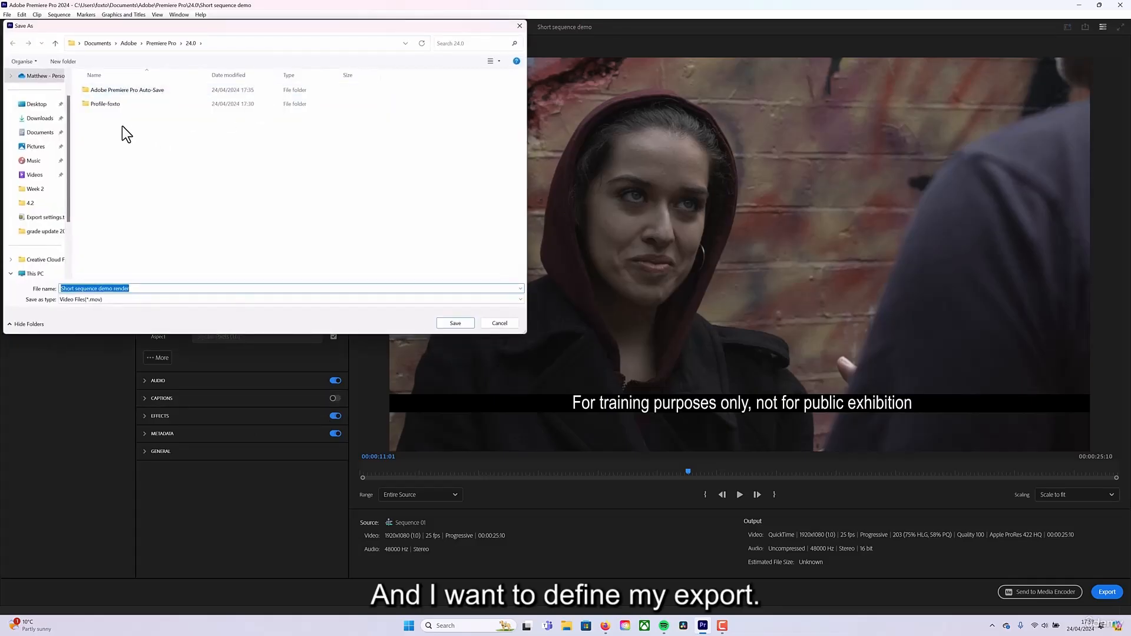
{"action": "scroll", "coordinate": [36, 253], "scroll_direction": "down", "scroll_amount": 2}
{"action": "left_click", "coordinate": [42, 230]}
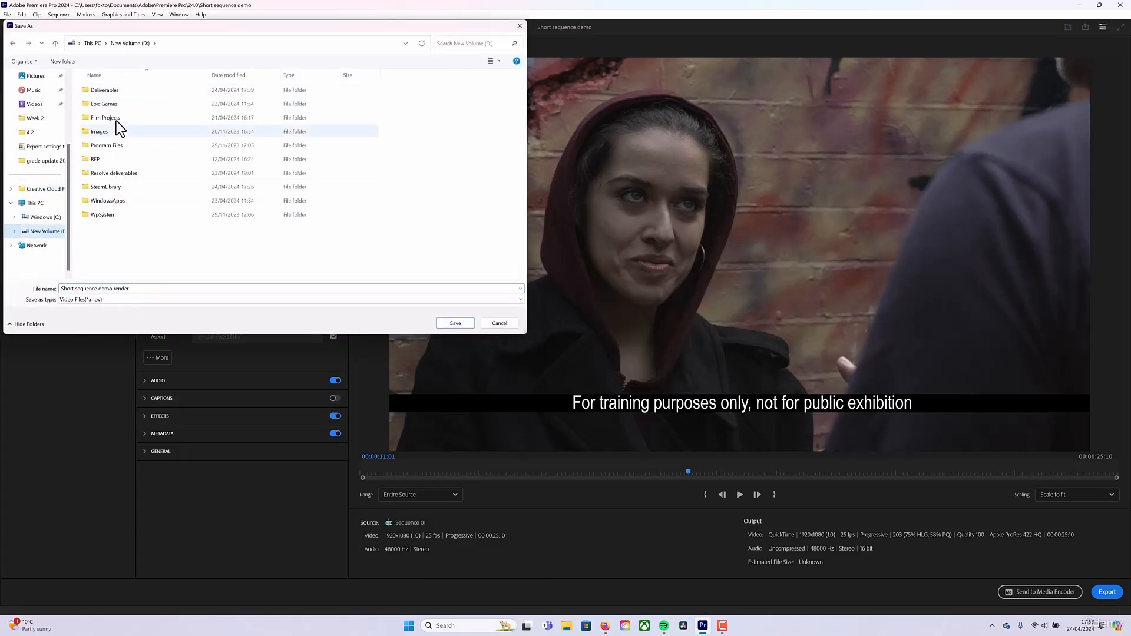
{"action": "double_click", "coordinate": [89, 89]}
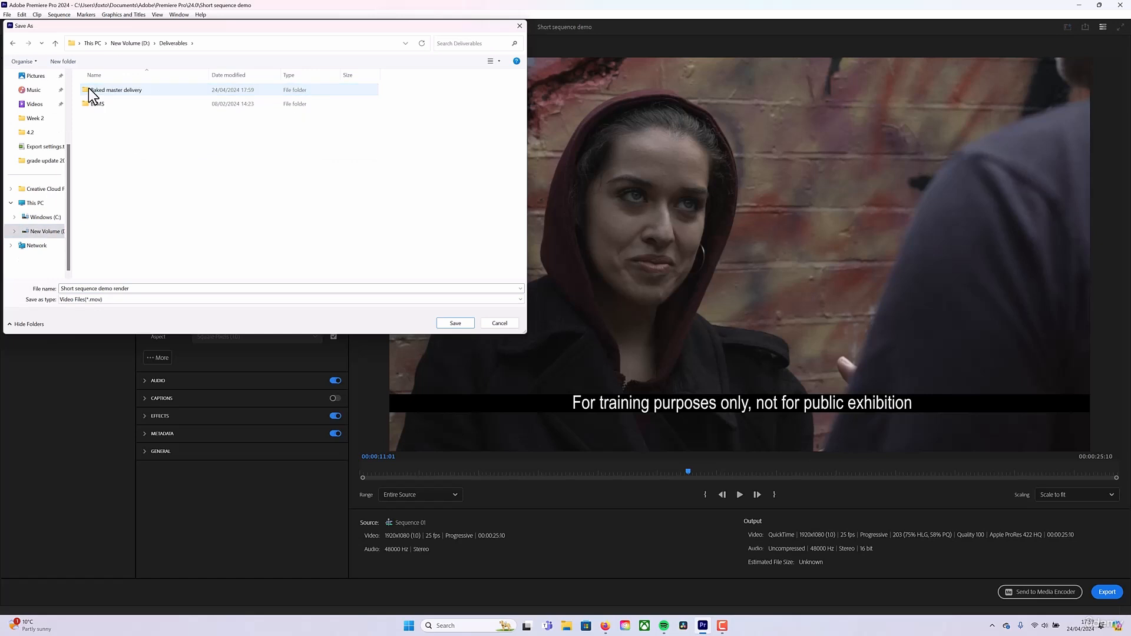
{"action": "double_click", "coordinate": [115, 90]}
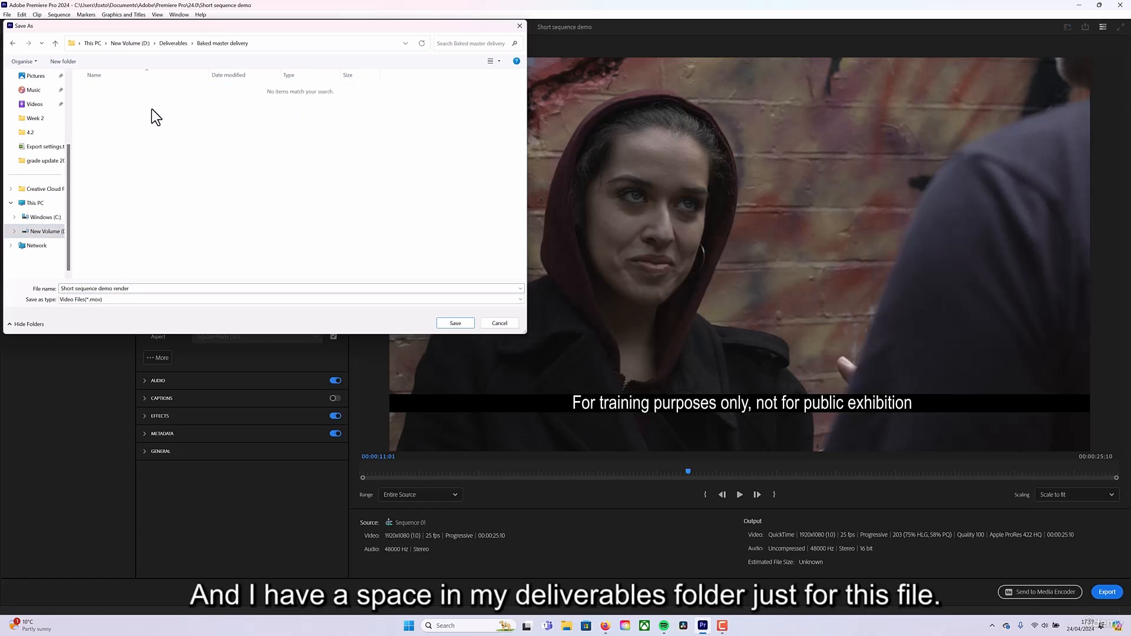
{"action": "left_click", "coordinate": [455, 325]}
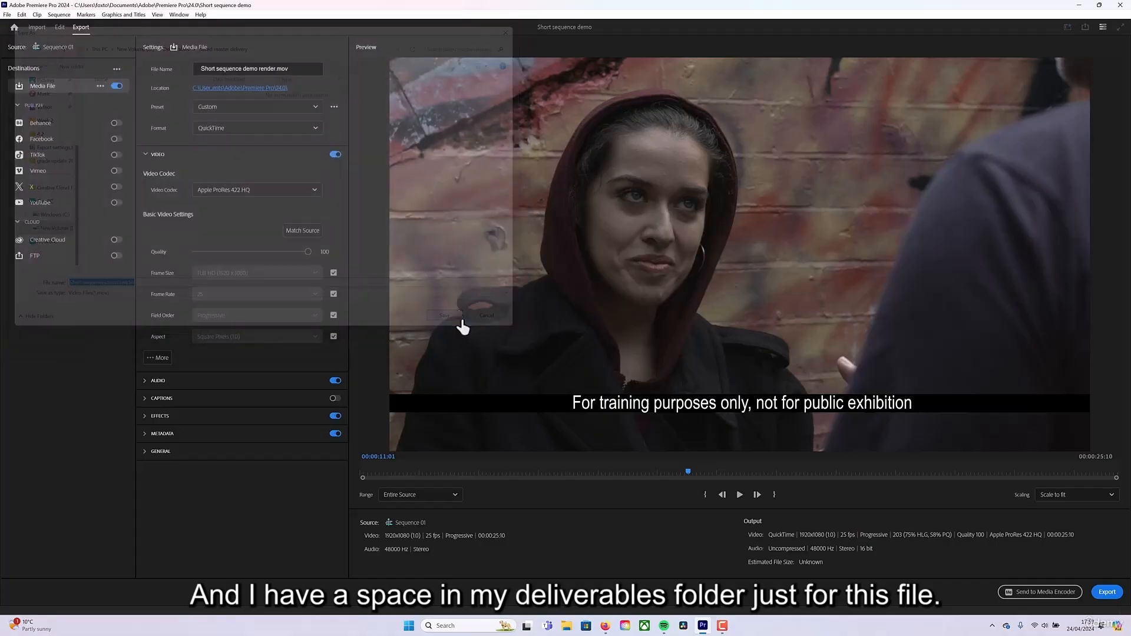
{"action": "left_click", "coordinate": [1105, 592]}
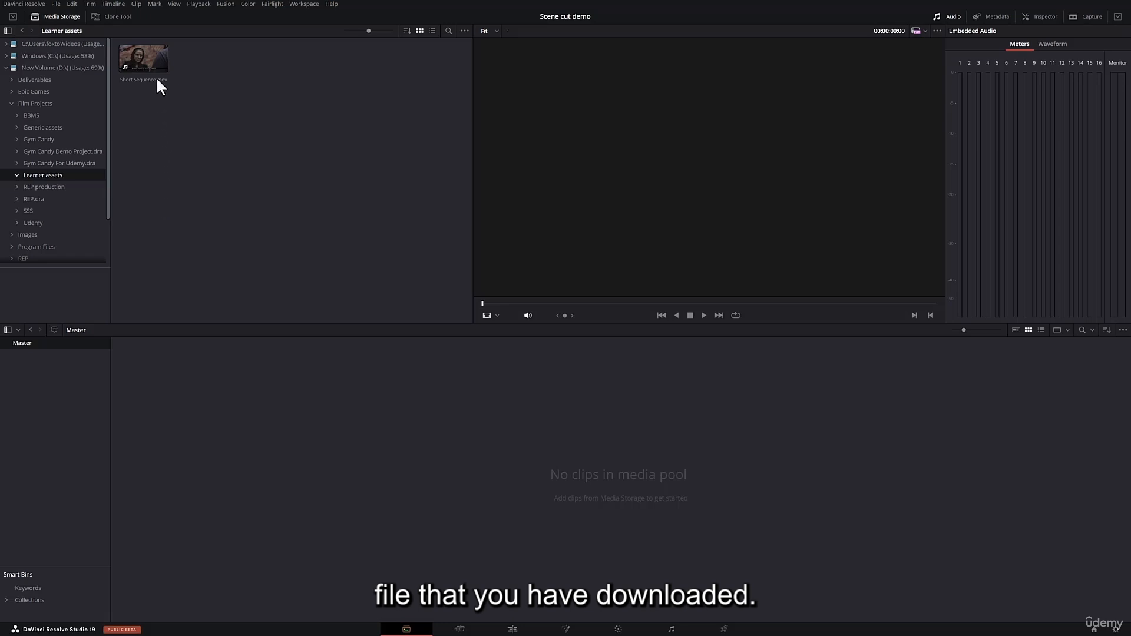
Switch to DaVinci Resolve, preview Short Sequence.mov from Learner assets, and create and open a media pool bin named "Scene cut".
{"action": "left_click", "coordinate": [137, 58]}
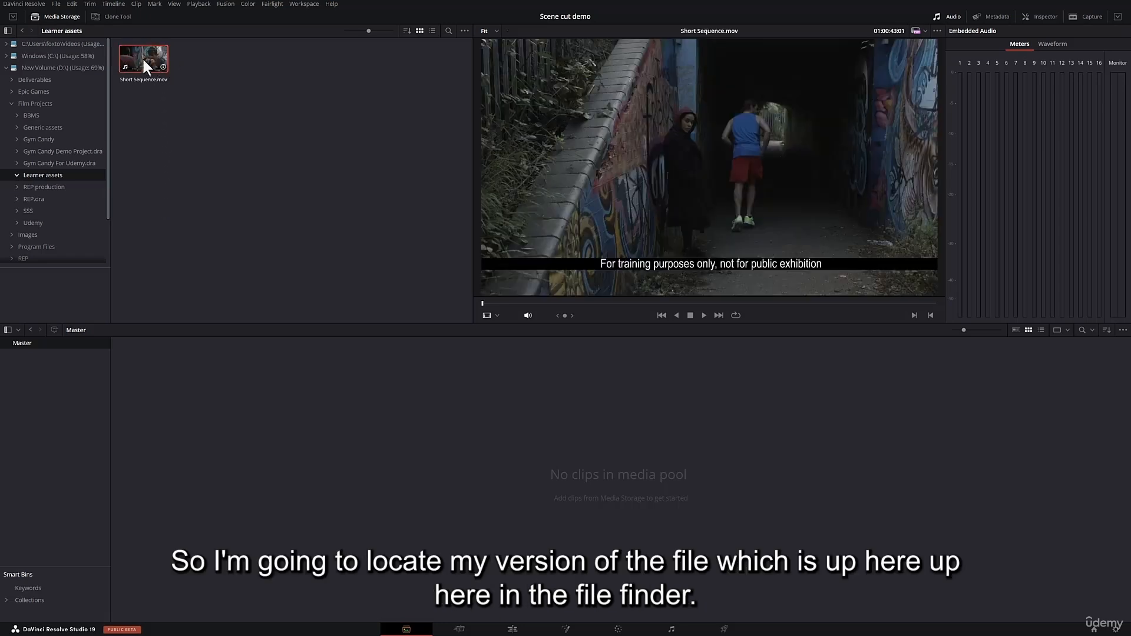
{"action": "left_click", "coordinate": [261, 169]}
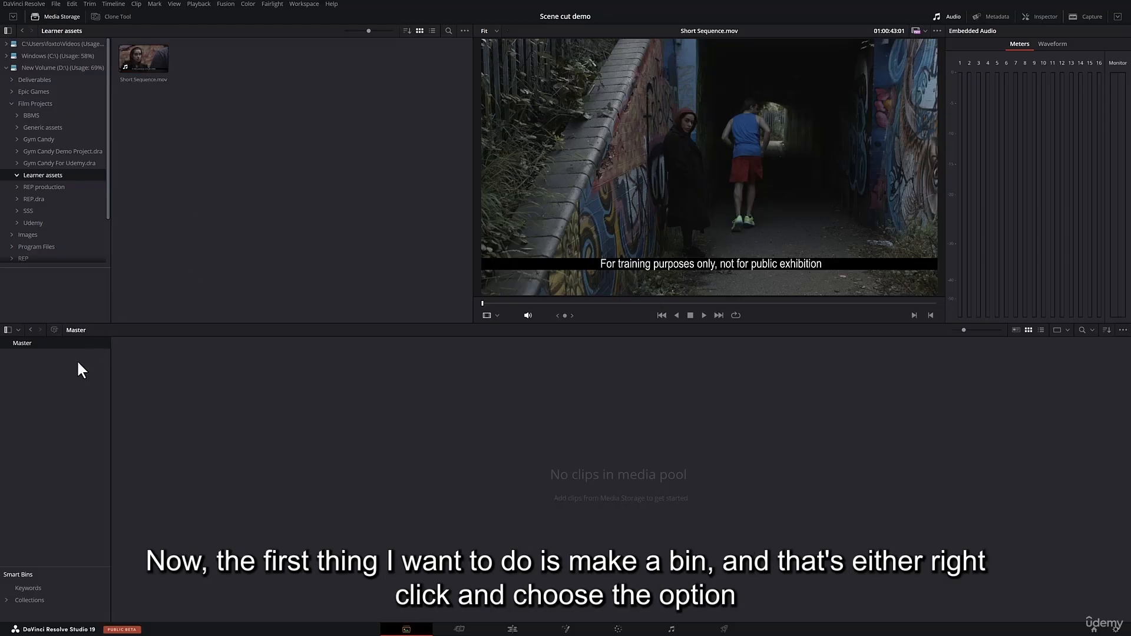
{"action": "right_click", "coordinate": [65, 378]}
{"action": "left_click", "coordinate": [76, 387]}
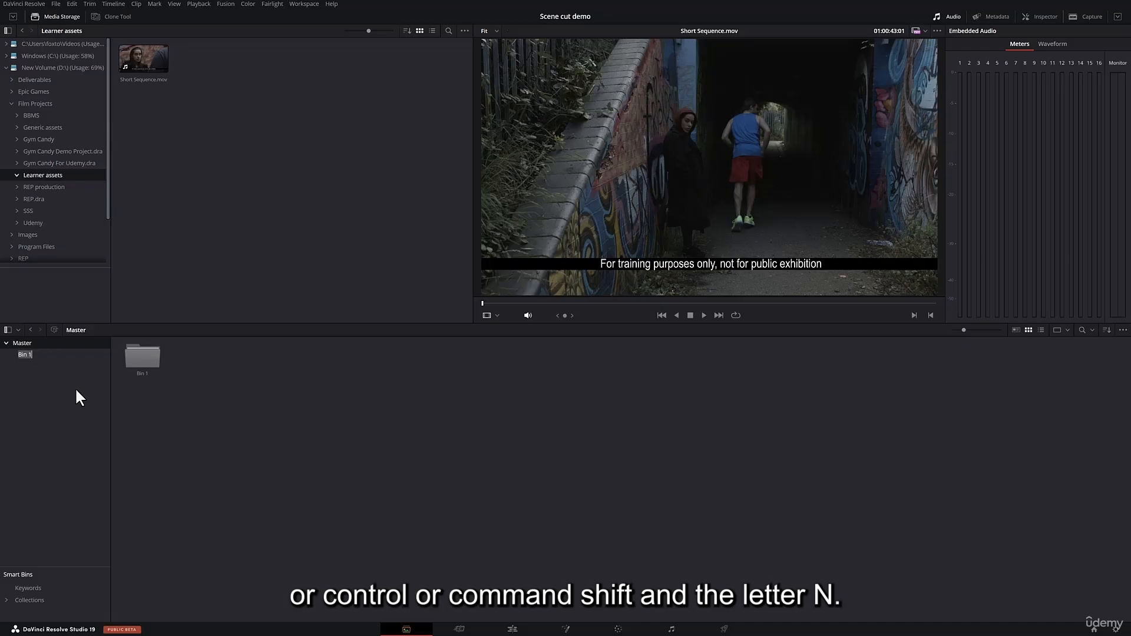
{"action": "type", "text": "Scene cut"}
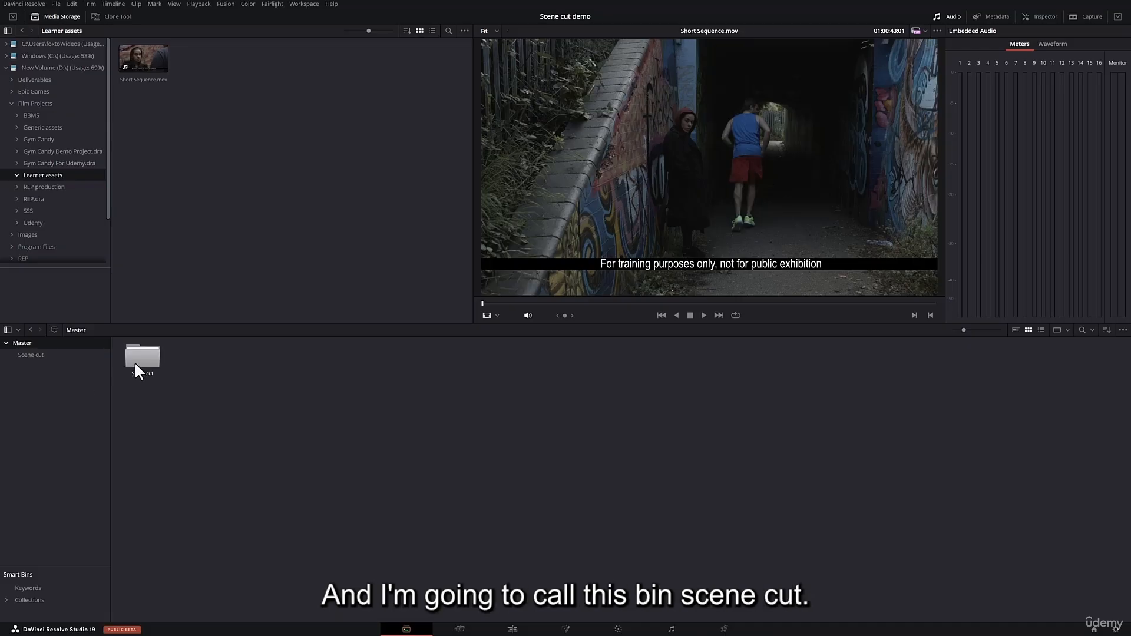
{"action": "left_click", "coordinate": [39, 358]}
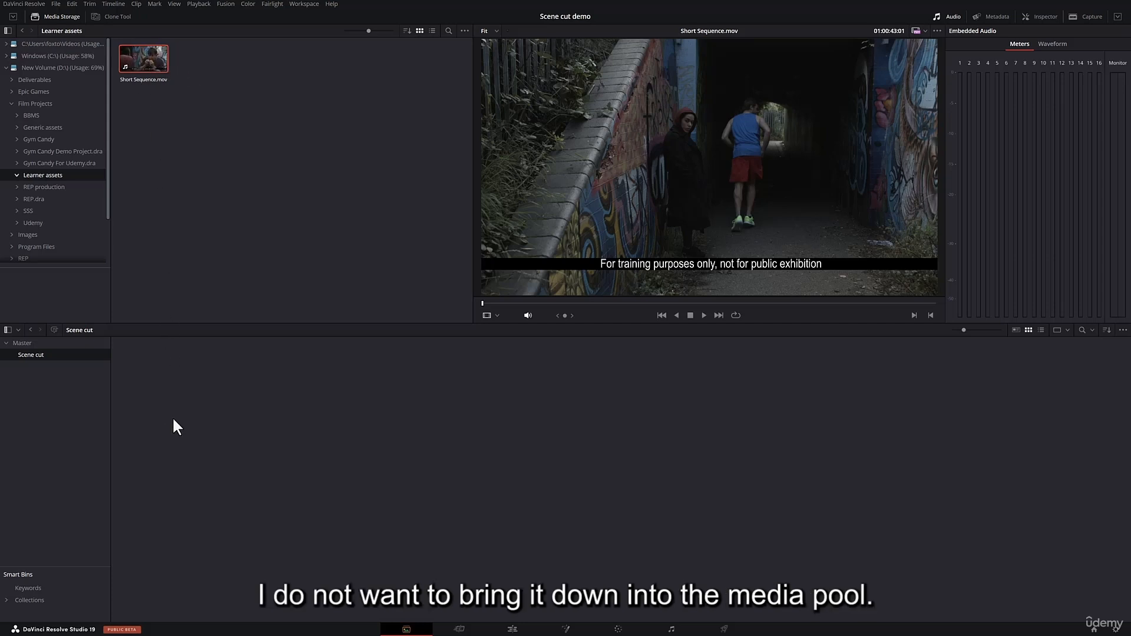
Open Scene Cut Detection for Short Sequence.mov directly from media storage, without adding the clip to the media pool.
{"action": "mouse_move", "coordinate": [139, 66]}
{"action": "left_mouse_down"}
{"action": "mouse_move", "coordinate": [172, 379]}
{"action": "mouse_move", "coordinate": [137, 61]}
{"action": "left_mouse_up"}
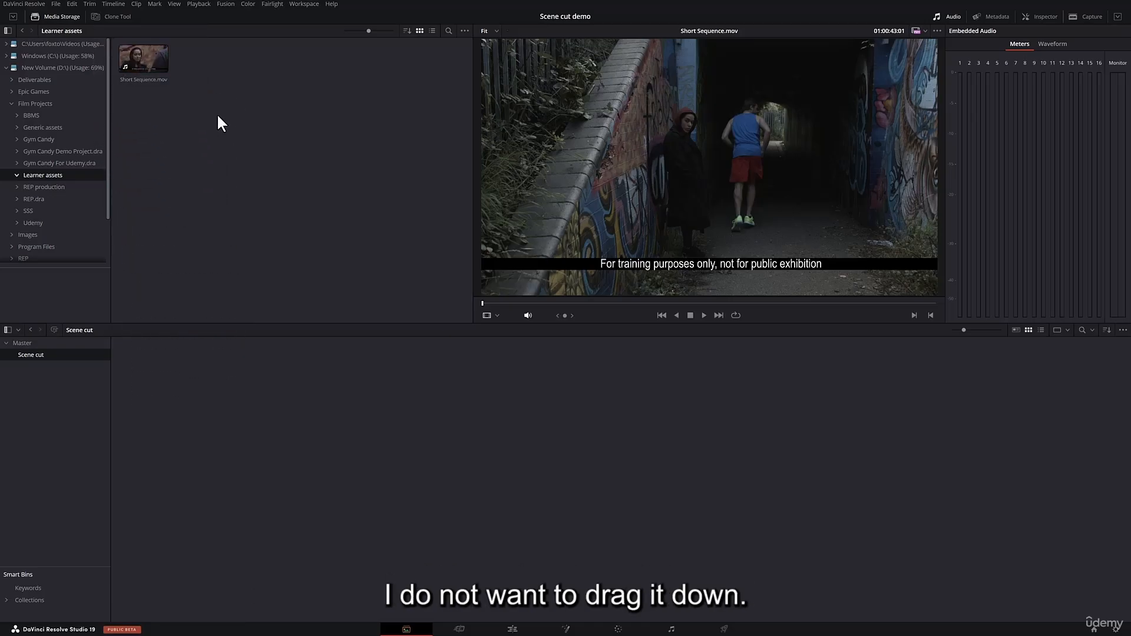
{"action": "right_click", "coordinate": [143, 54]}
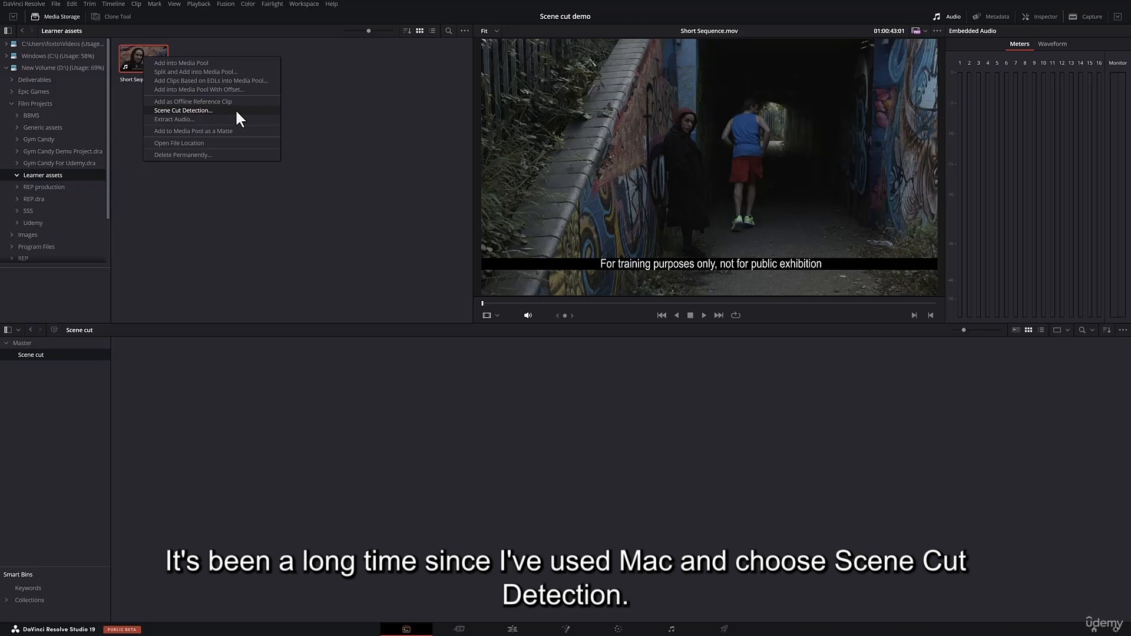
{"action": "left_click", "coordinate": [197, 110]}
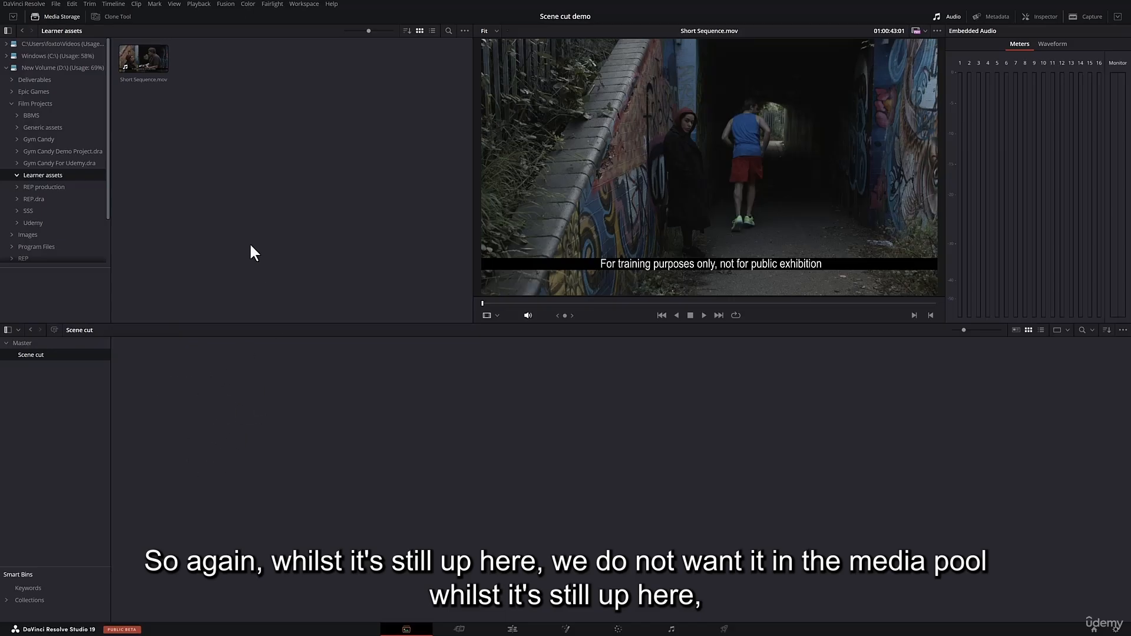
{"action": "right_click", "coordinate": [140, 57]}
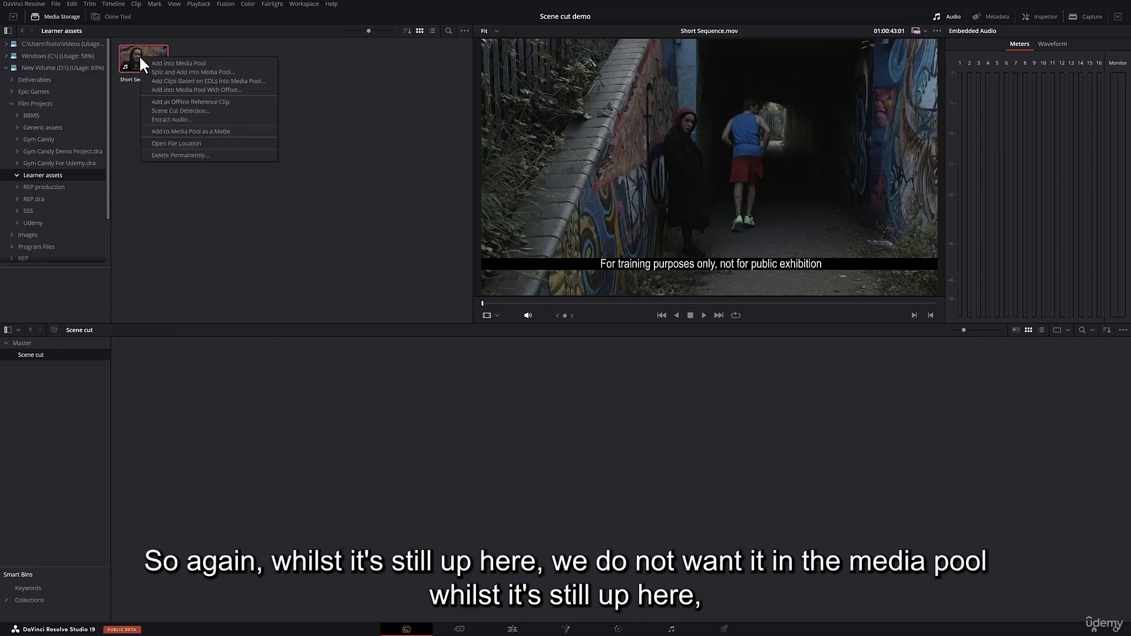
{"action": "left_click", "coordinate": [202, 109]}
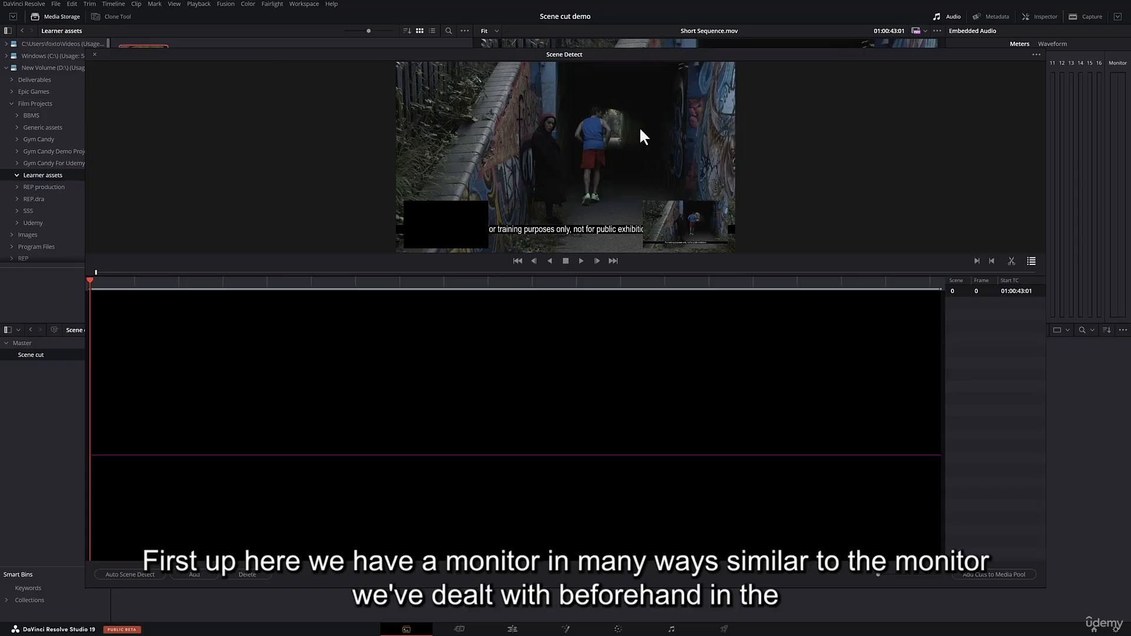
Add manual scene cuts to Short Sequence.mov at frames 68 and 111.
{"action": "left_click_drag", "start_coordinate": [91, 288], "coordinate": [139, 294]}
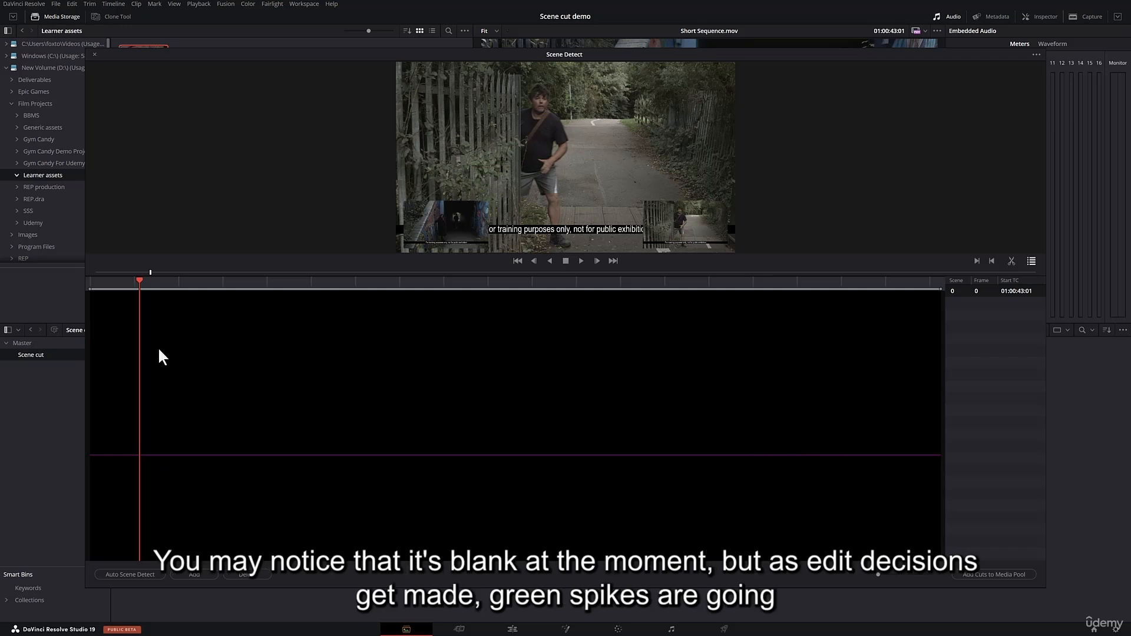
{"action": "left_click", "coordinate": [181, 306]}
{"action": "left_click", "coordinate": [195, 576]}
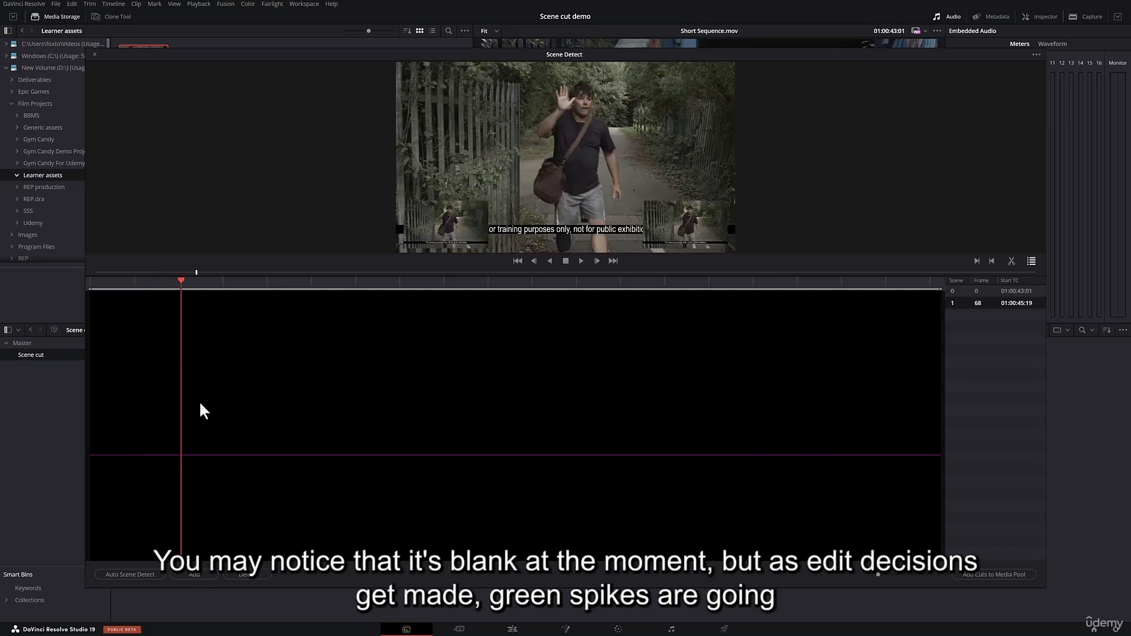
{"action": "left_click_drag", "start_coordinate": [232, 285], "coordinate": [279, 285]}
{"action": "left_click", "coordinate": [201, 576]}
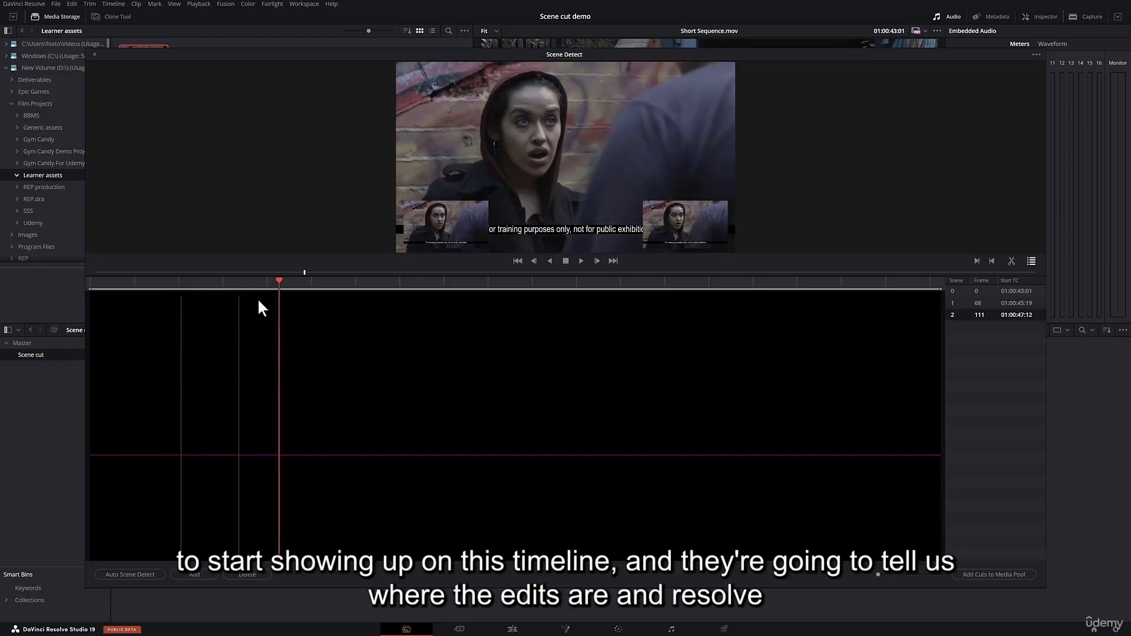
Delete the manually added scene cuts at frames 68 and 111 from the cut list.
{"action": "left_click_drag", "start_coordinate": [227, 282], "coordinate": [216, 281]}
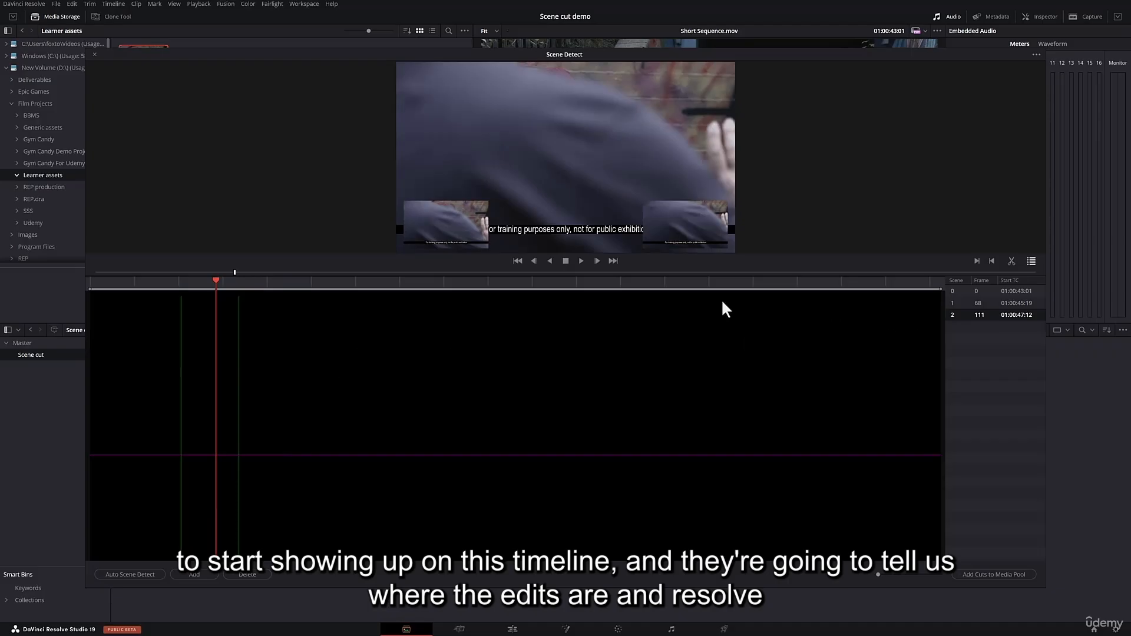
{"action": "left_click", "coordinate": [169, 282]}
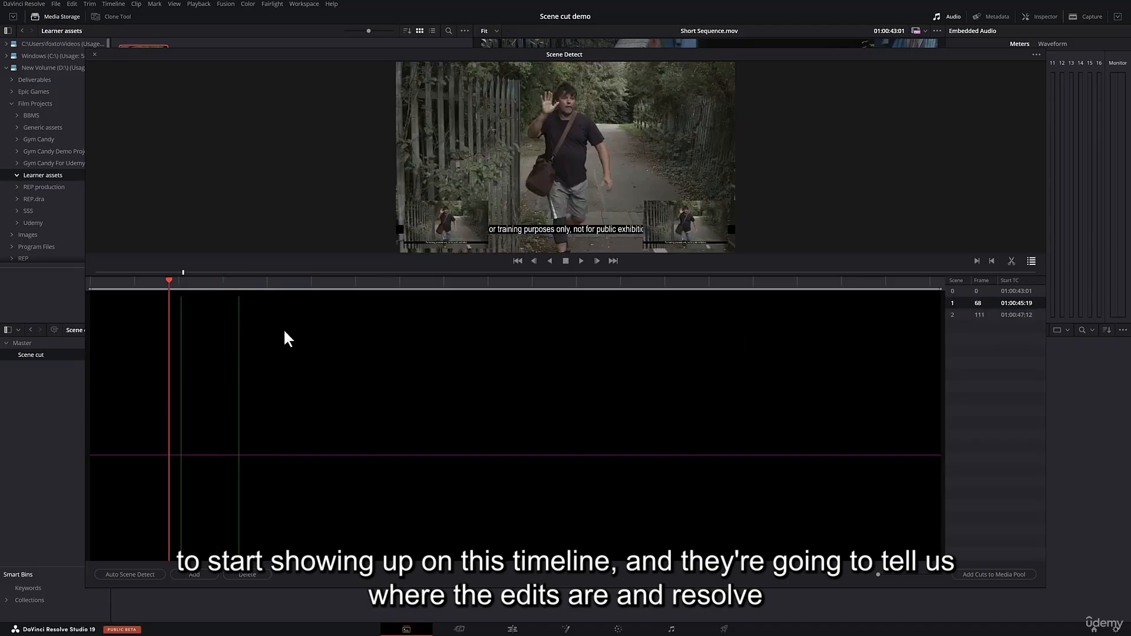
{"action": "left_click", "coordinate": [977, 305]}
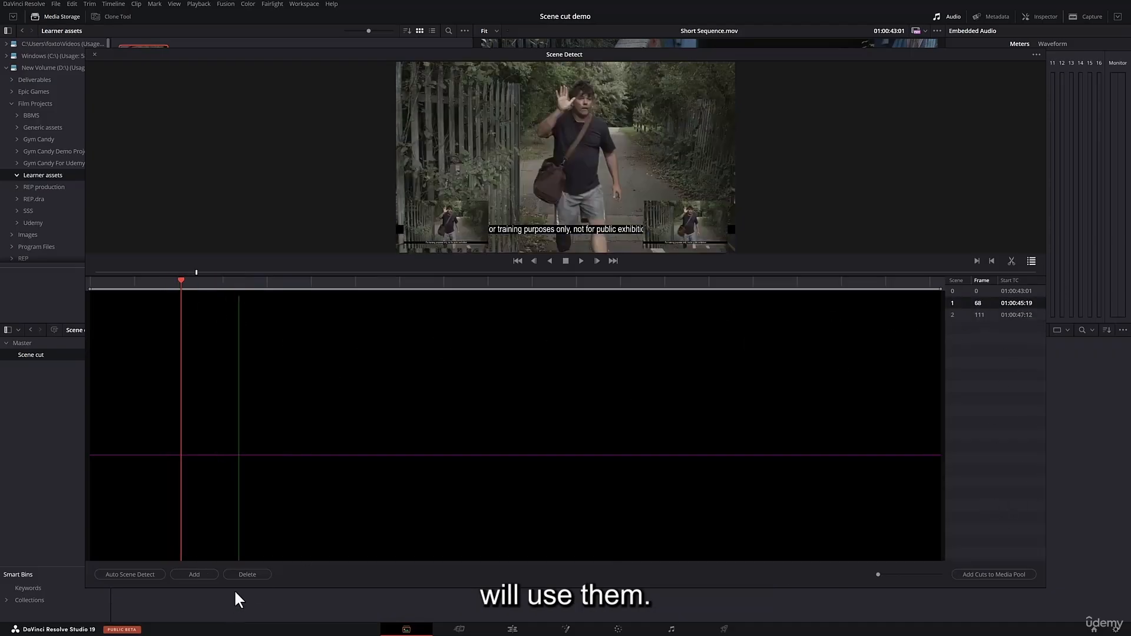
{"action": "left_click", "coordinate": [246, 574]}
{"action": "left_click", "coordinate": [246, 574]}
{"action": "left_click", "coordinate": [195, 354]}
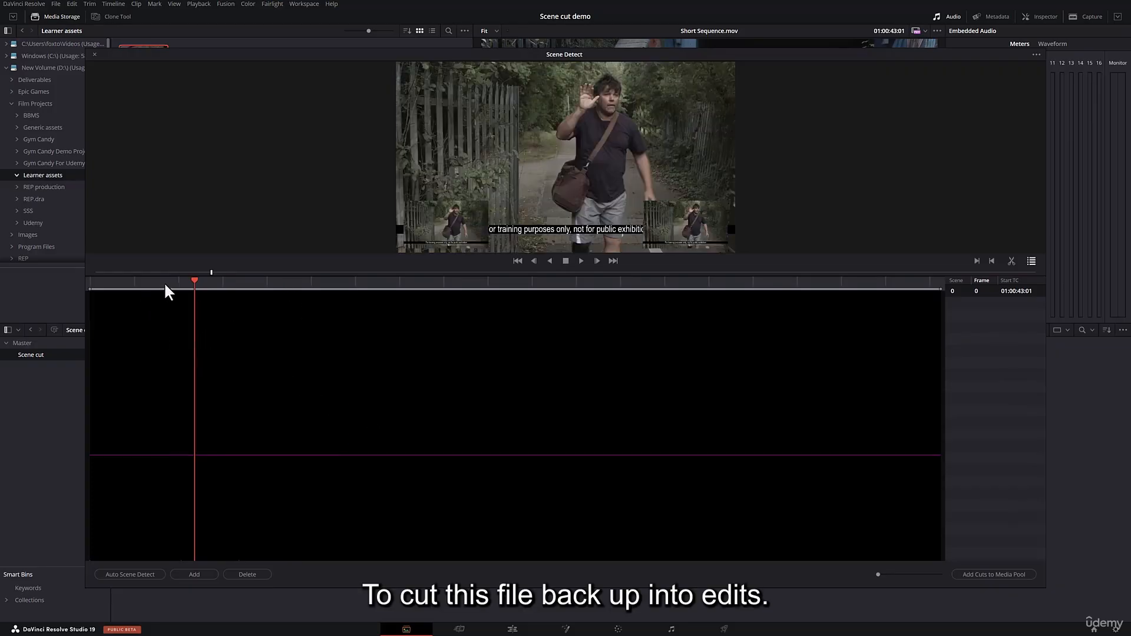
Lower the scene detection threshold line slightly and place the playhead where the shot changes from the tunnel to the man on the path.
{"action": "left_click_drag", "start_coordinate": [165, 285], "coordinate": [139, 287]}
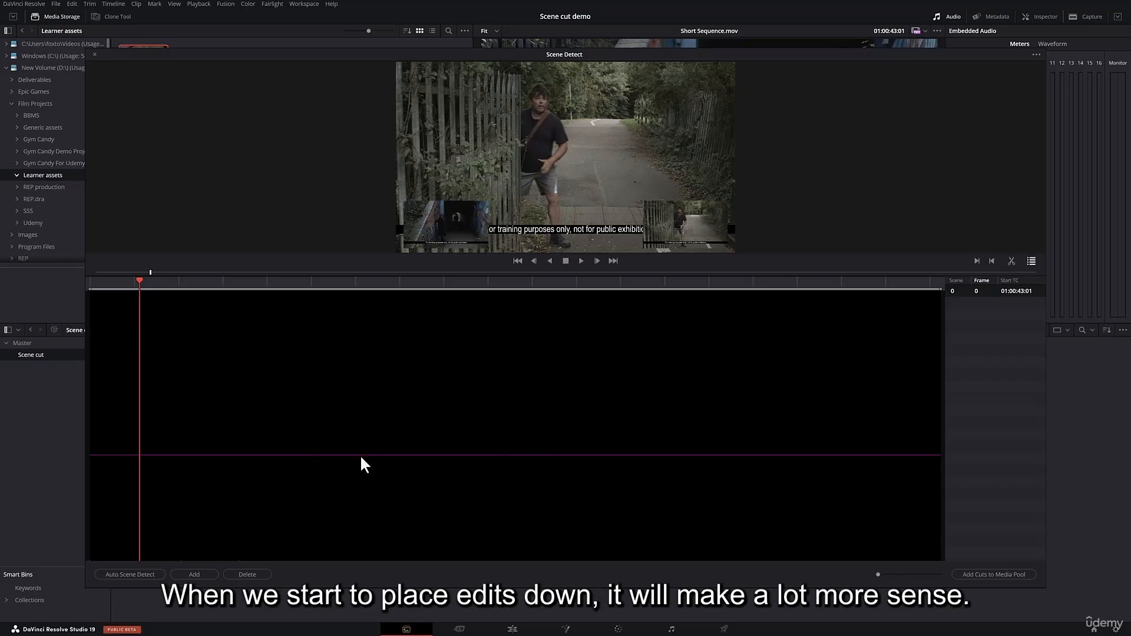
{"action": "mouse_move", "coordinate": [359, 454]}
{"action": "left_mouse_down"}
{"action": "mouse_move", "coordinate": [371, 403]}
{"action": "mouse_move", "coordinate": [364, 455]}
{"action": "mouse_move", "coordinate": [348, 460]}
{"action": "left_mouse_up"}
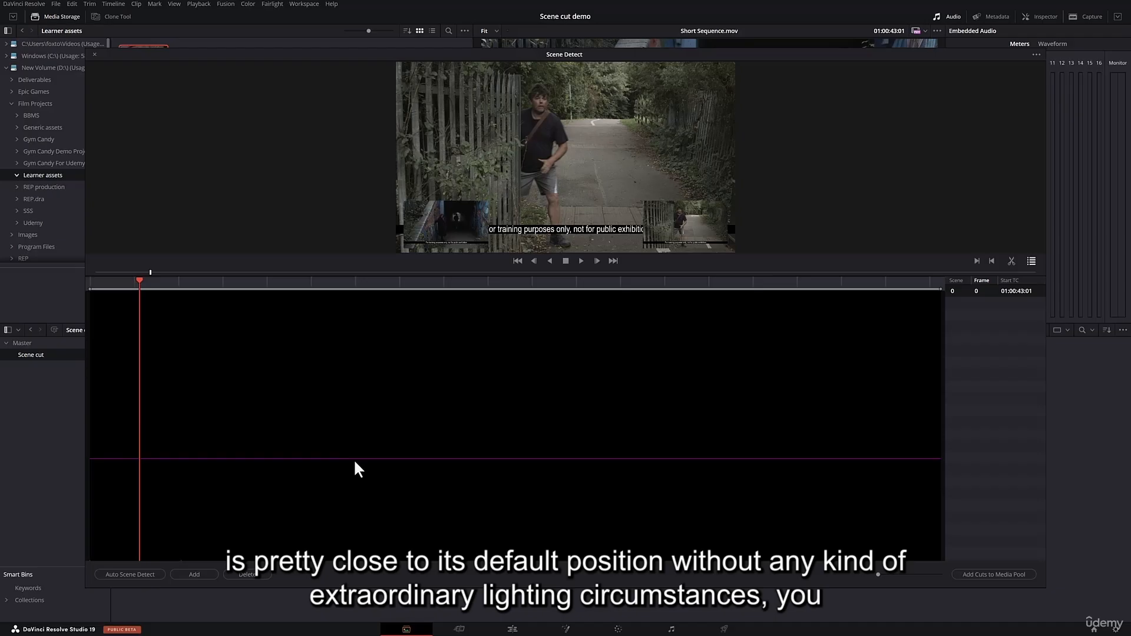
{"action": "left_click", "coordinate": [353, 458]}
{"action": "left_click_drag", "start_coordinate": [168, 283], "coordinate": [139, 284]}
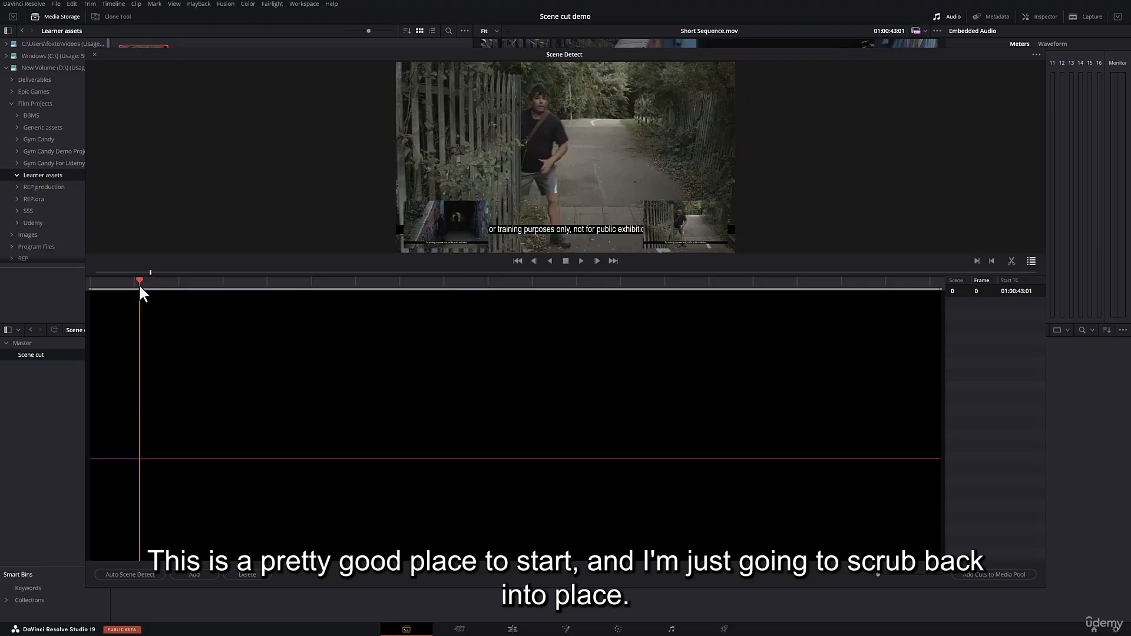
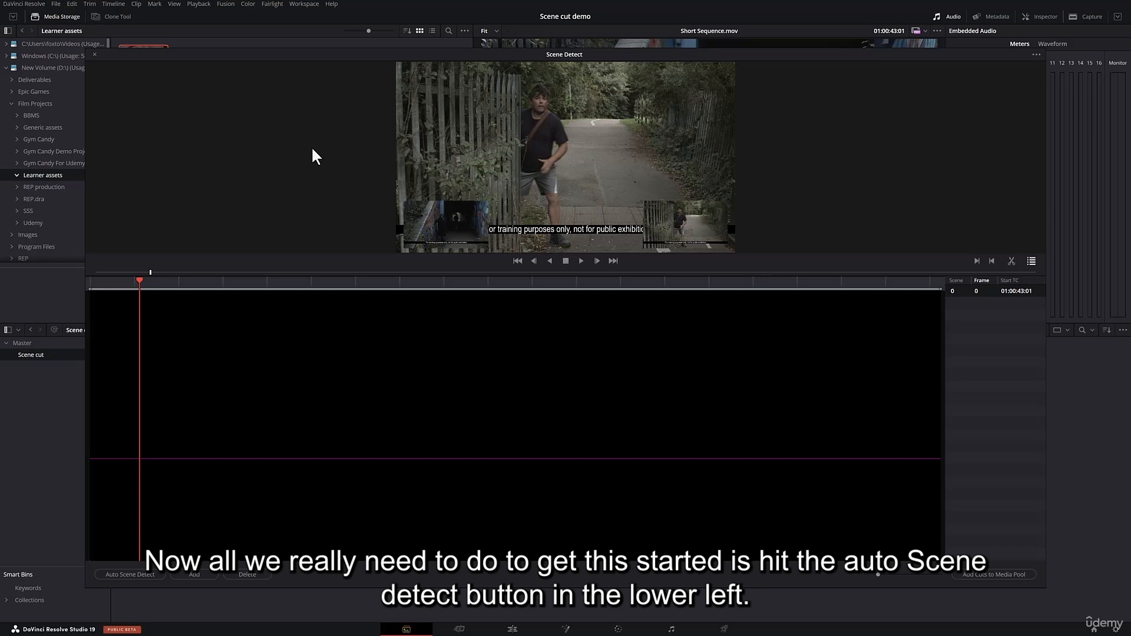
Run automatic scene detection on Short Sequence.mov and go to the detected cut at frame 37.
{"action": "left_click", "coordinate": [129, 574]}
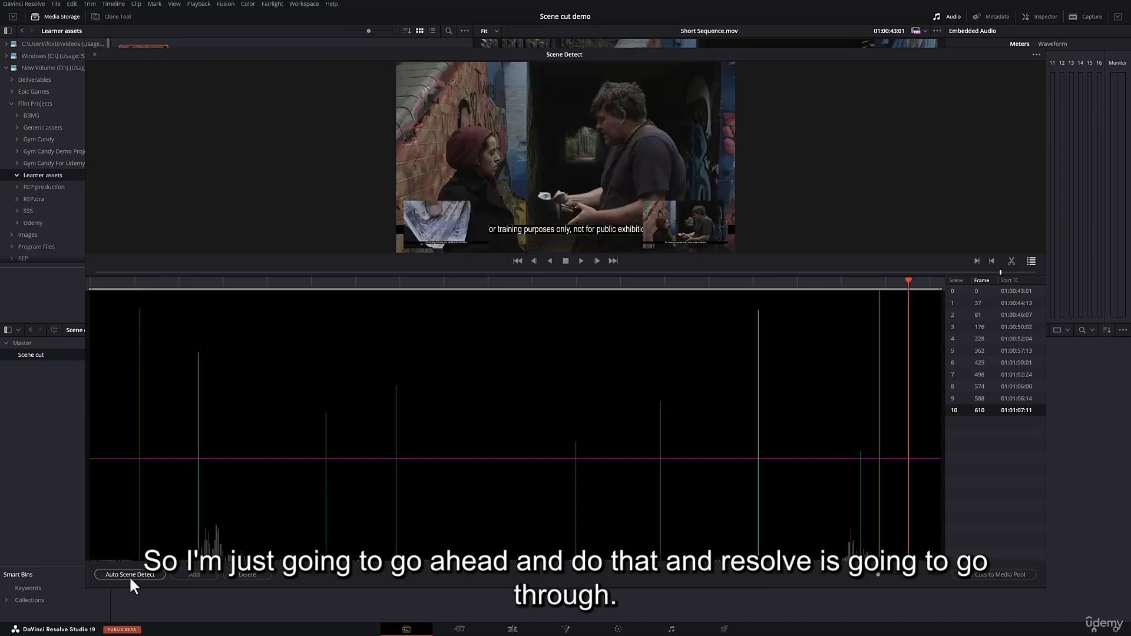
{"action": "left_click", "coordinate": [976, 302]}
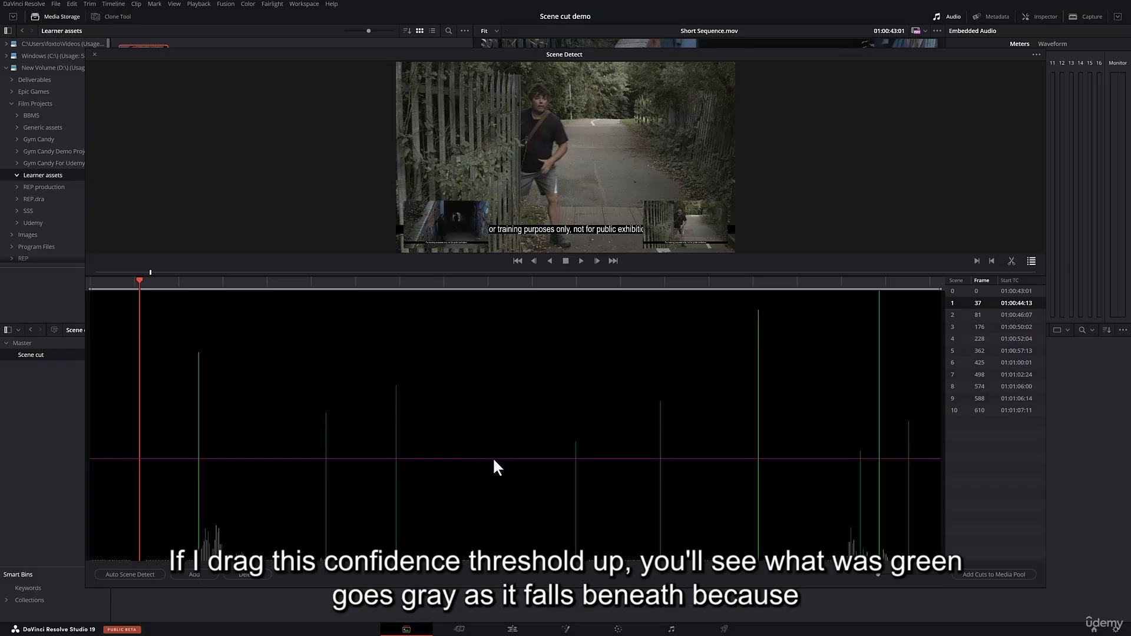
Raise the confidence threshold line in two stages to exclude weaker cuts, and lower it to slightly below its starting level.
{"action": "left_click_drag", "start_coordinate": [493, 459], "coordinate": [494, 437]}
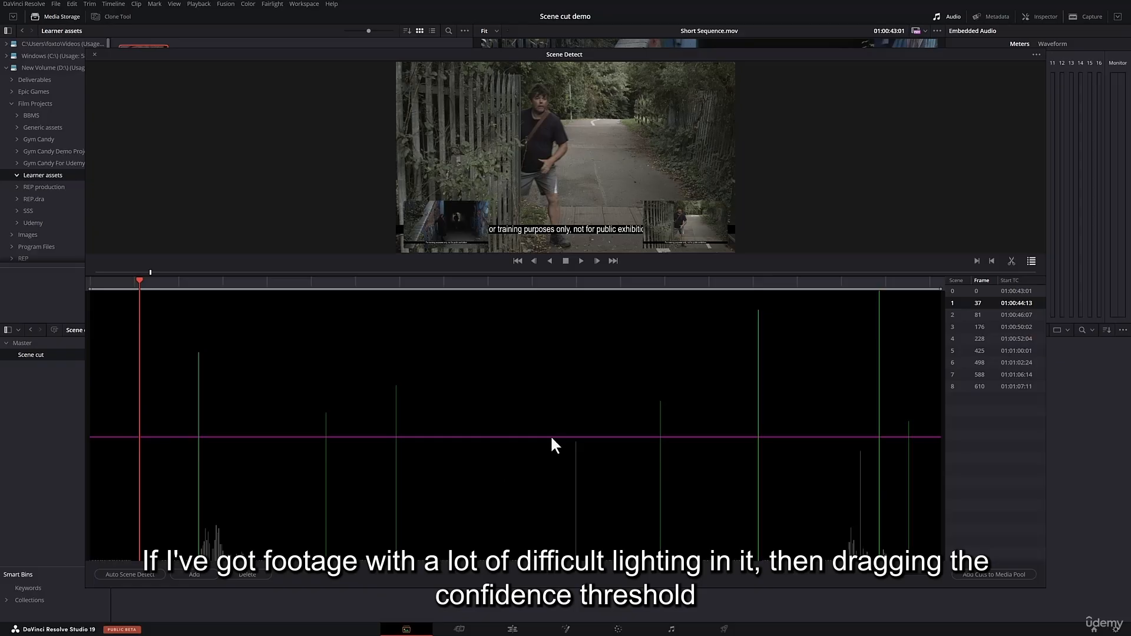
{"action": "left_click_drag", "start_coordinate": [550, 434], "coordinate": [550, 429]}
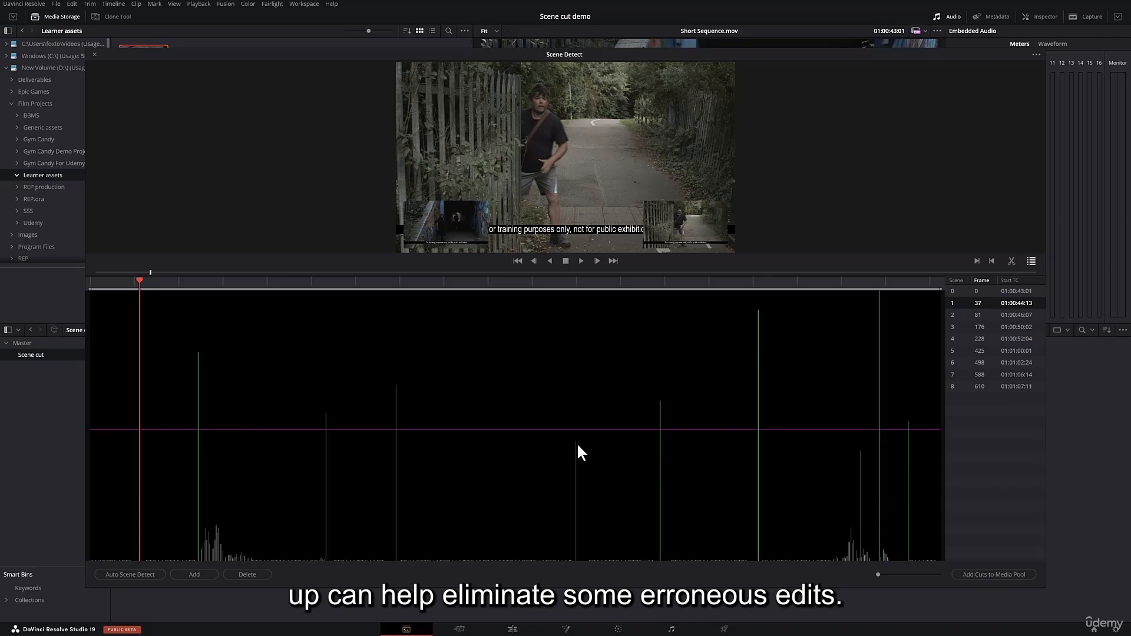
{"action": "left_click_drag", "start_coordinate": [533, 430], "coordinate": [529, 464]}
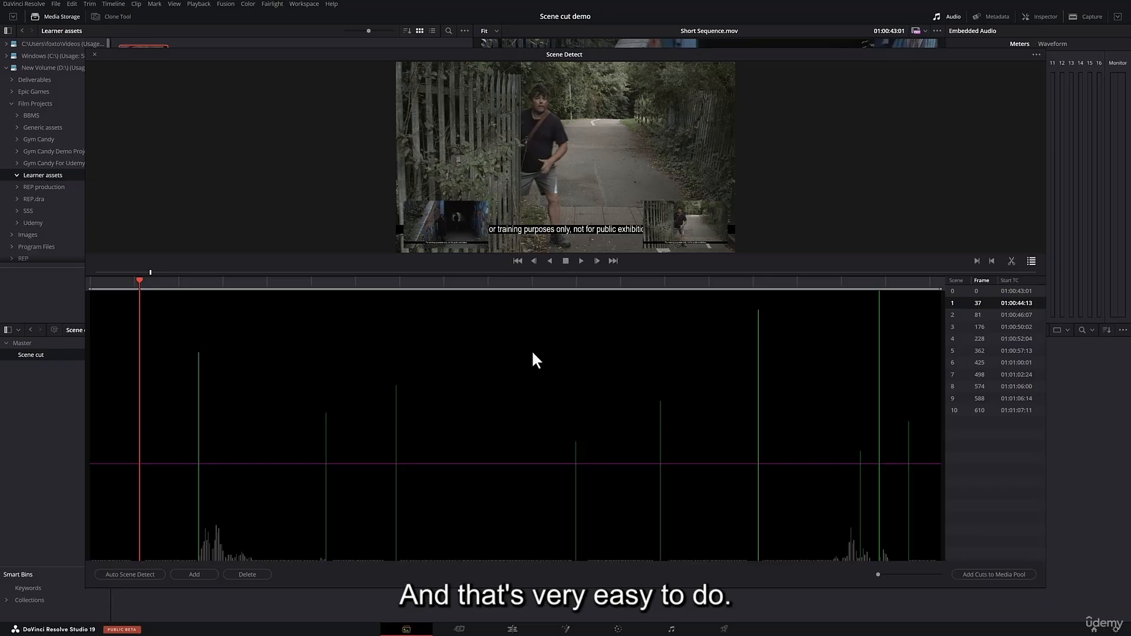
Check the detected cuts at frames 37, 81 and 176 in the cut list against the three frame previews.
{"action": "left_click", "coordinate": [978, 292]}
{"action": "left_click", "coordinate": [976, 303]}
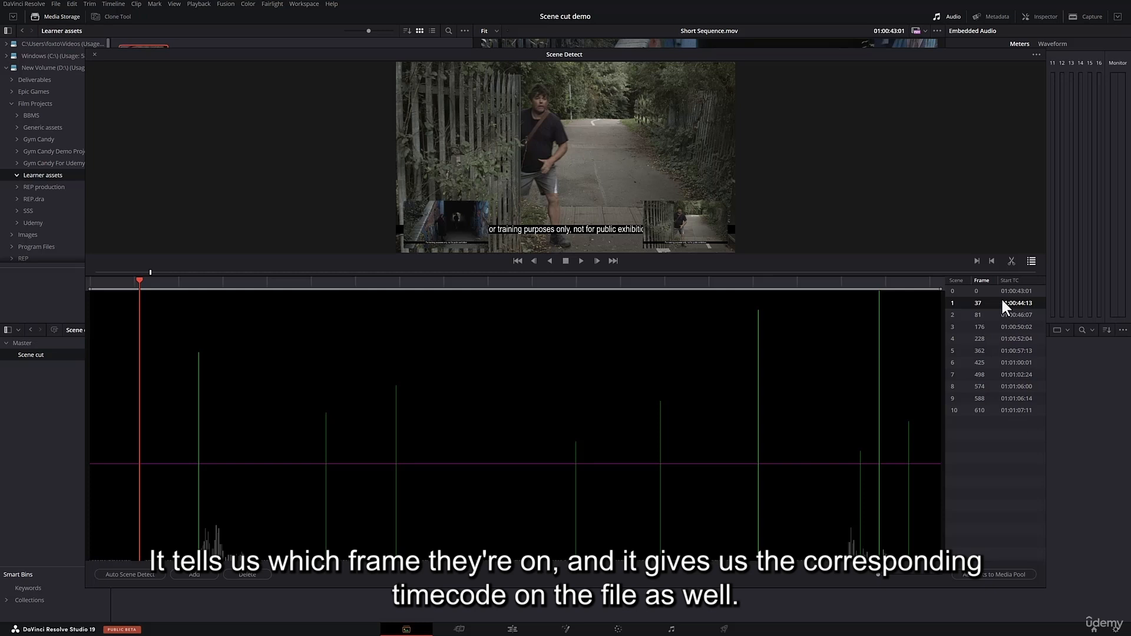
{"action": "left_click", "coordinate": [977, 316]}
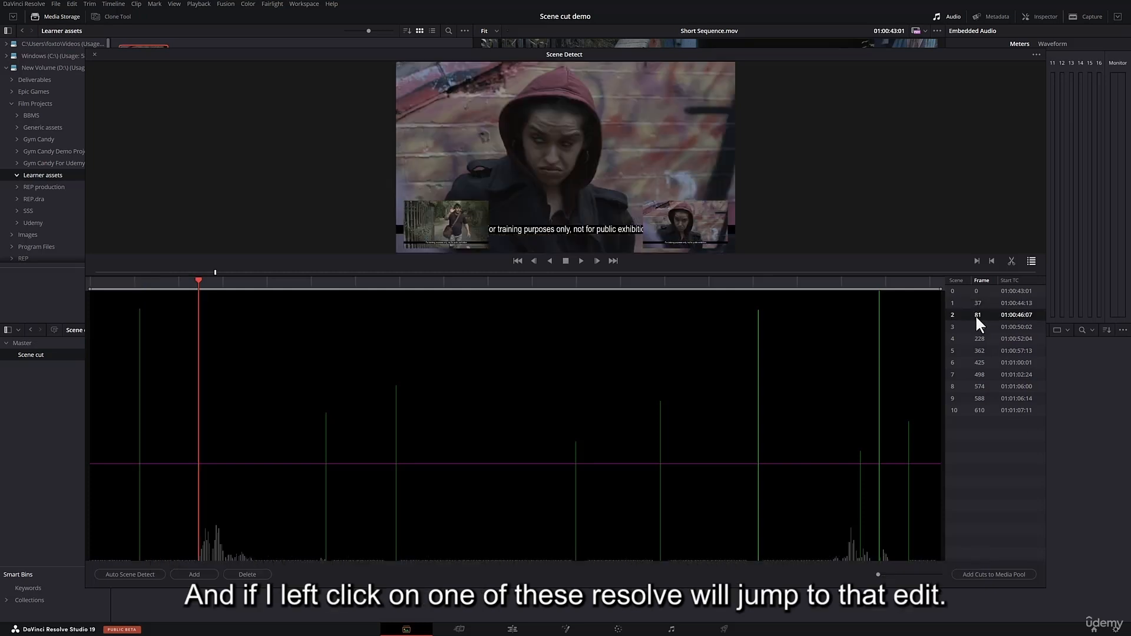
{"action": "left_click", "coordinate": [981, 330]}
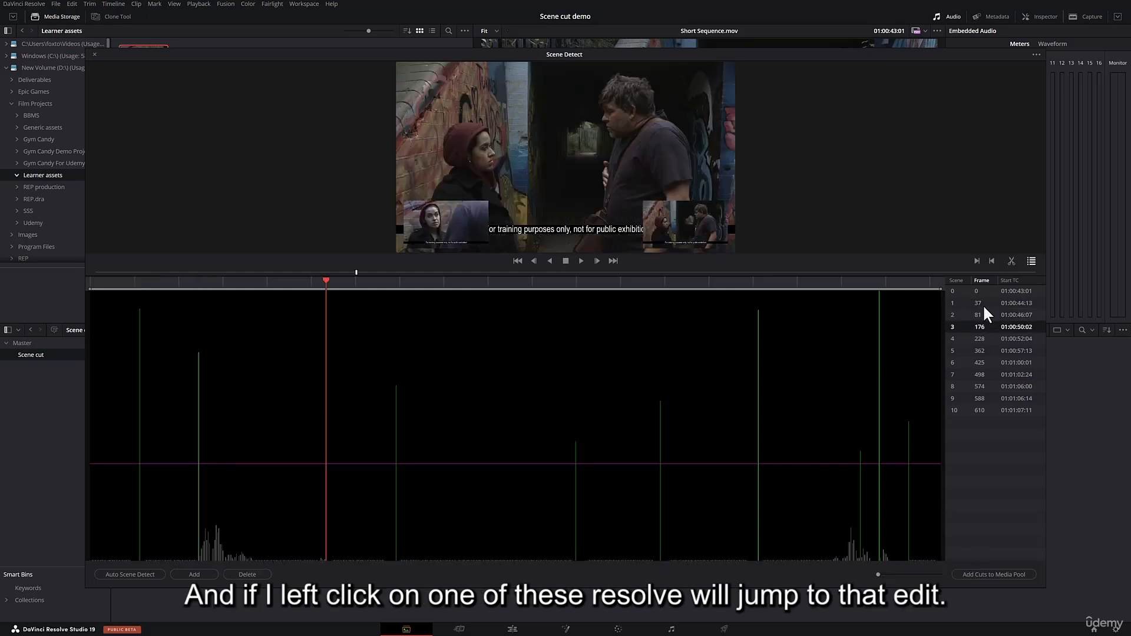
{"action": "left_click", "coordinate": [980, 303]}
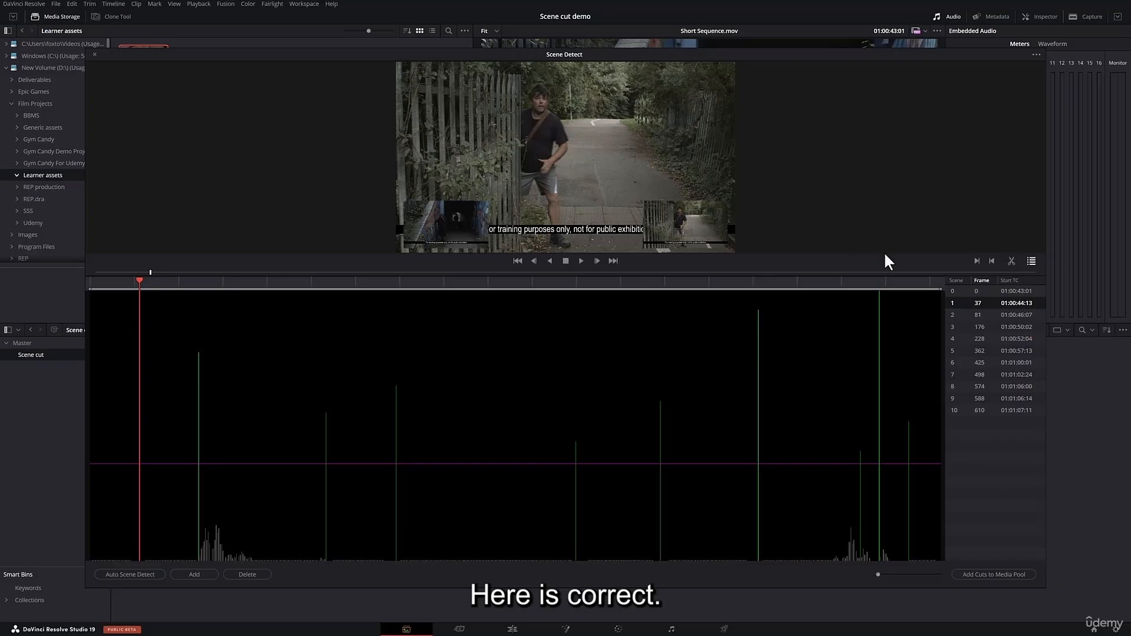
{"action": "left_click", "coordinate": [979, 314]}
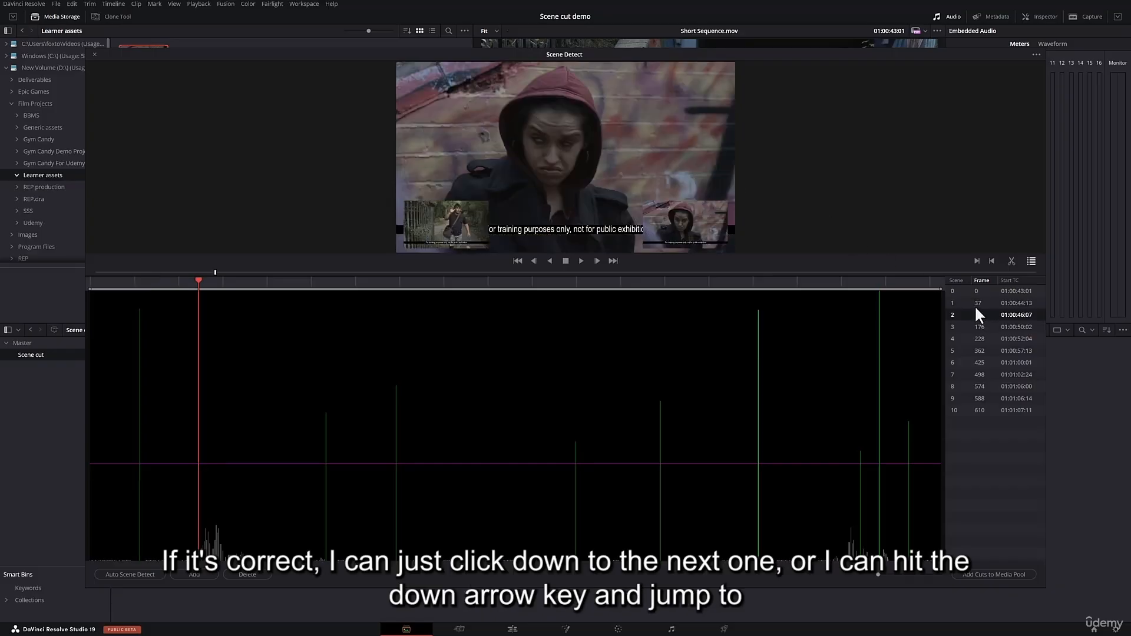
{"action": "left_click", "coordinate": [978, 303]}
{"action": "key", "text": "Down"}
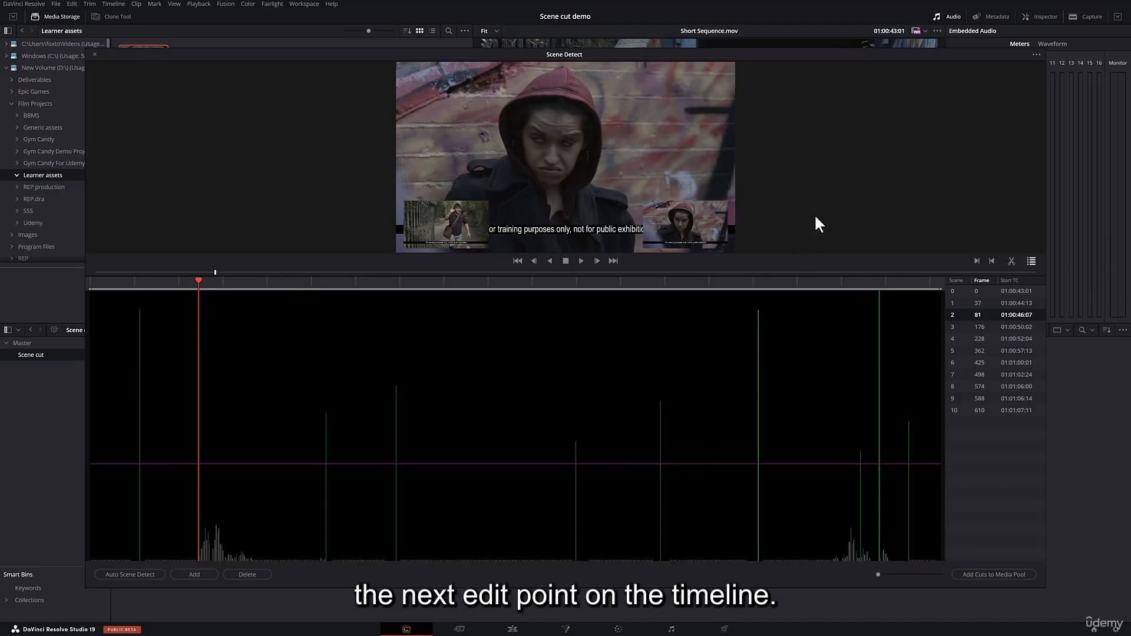
Scrub the playhead to other points on the detection graph, return to the cut at frame 81, and compare it with the following cut.
{"action": "left_click", "coordinate": [847, 326]}
{"action": "left_click", "coordinate": [784, 325]}
{"action": "left_click", "coordinate": [705, 333]}
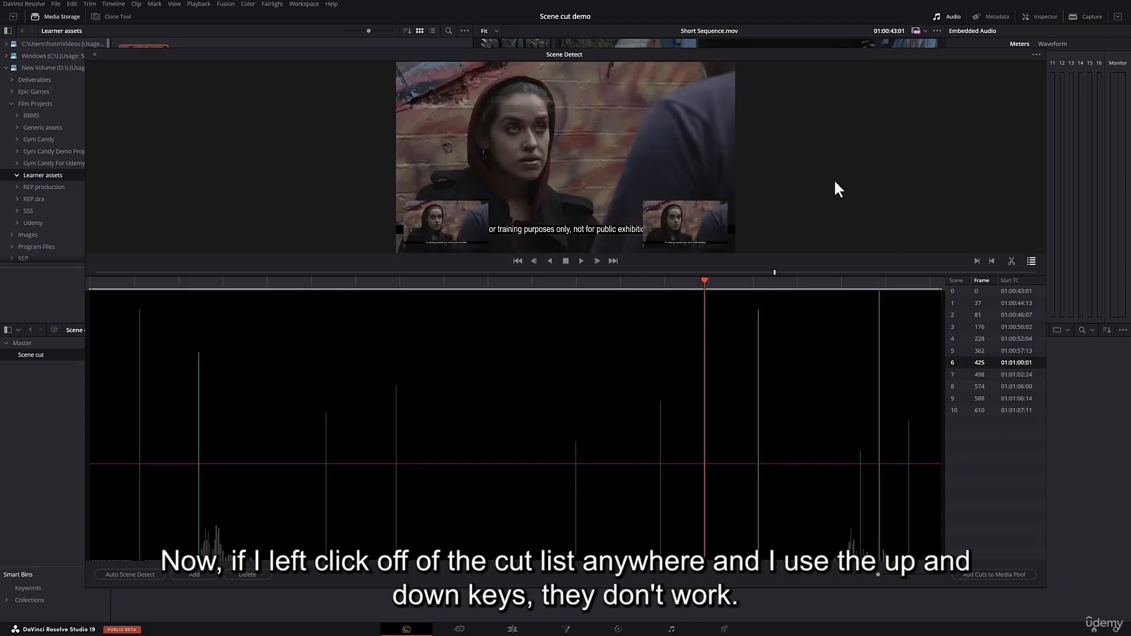
{"action": "left_click", "coordinate": [980, 315]}
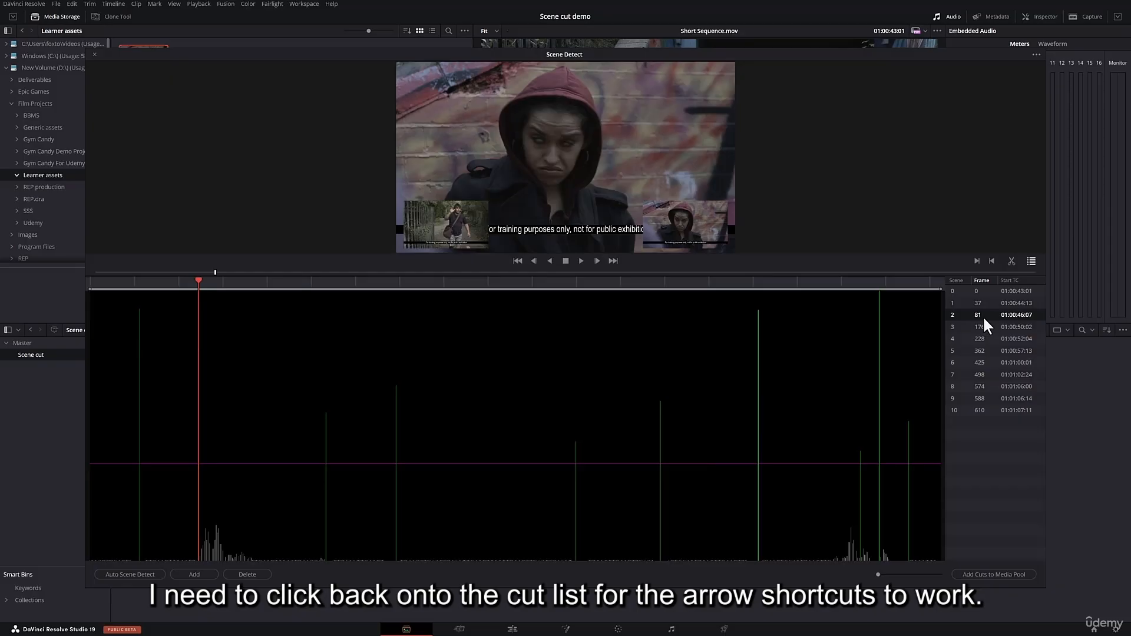
{"action": "key", "text": "Down"}
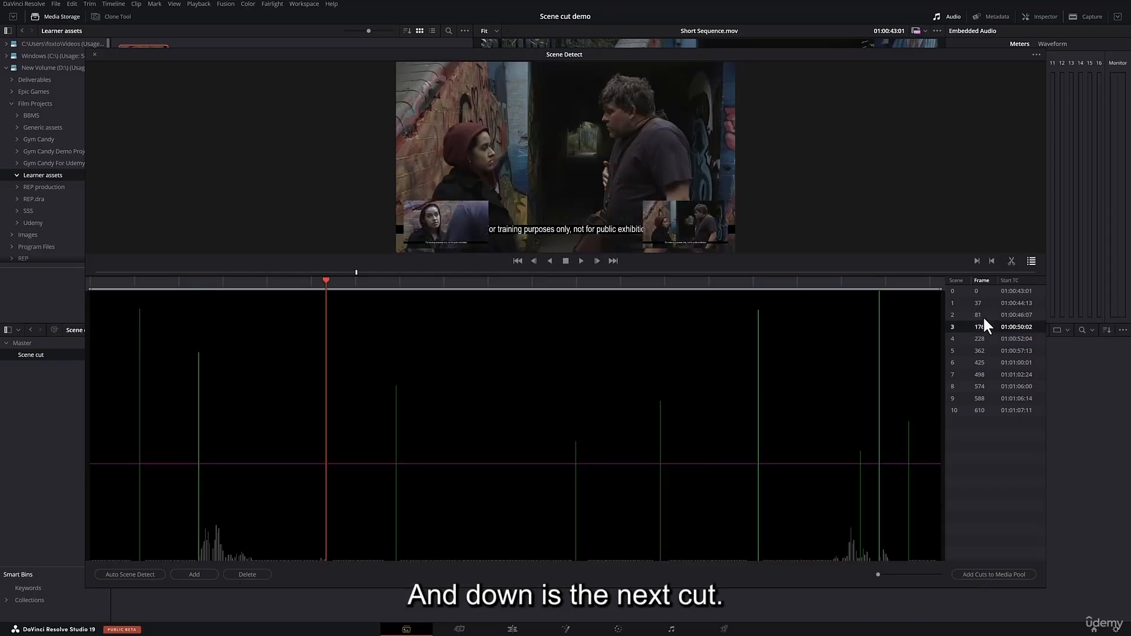
{"action": "key", "text": "Up"}
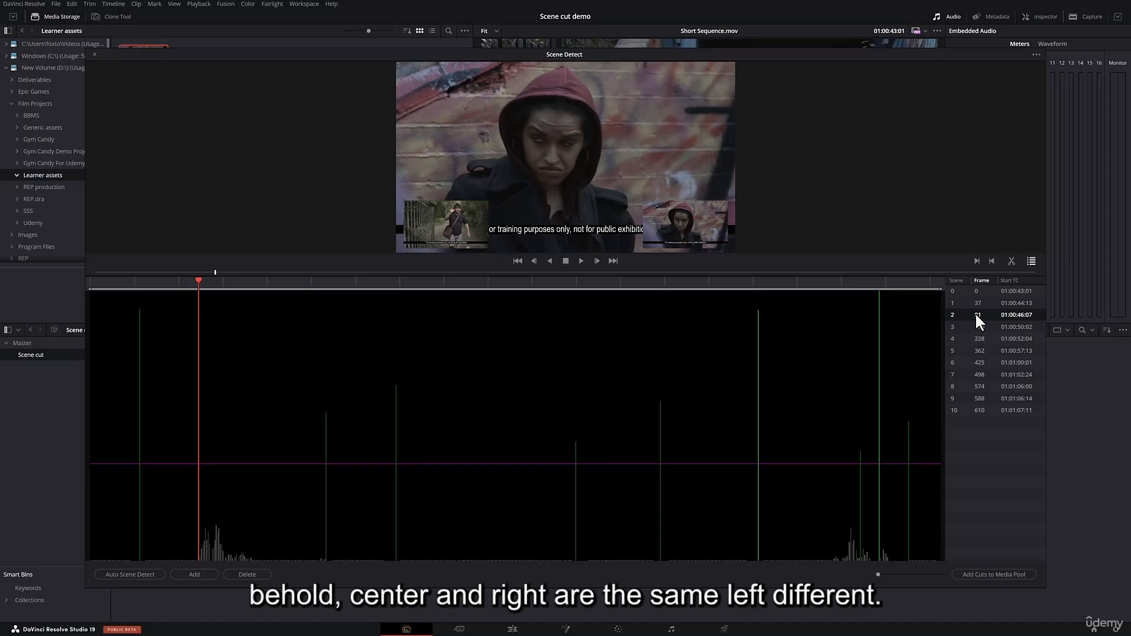
Go through the detected cuts one by one from frame 176 to frame 610, checking each in the frame previews.
{"action": "key", "text": "Down"}
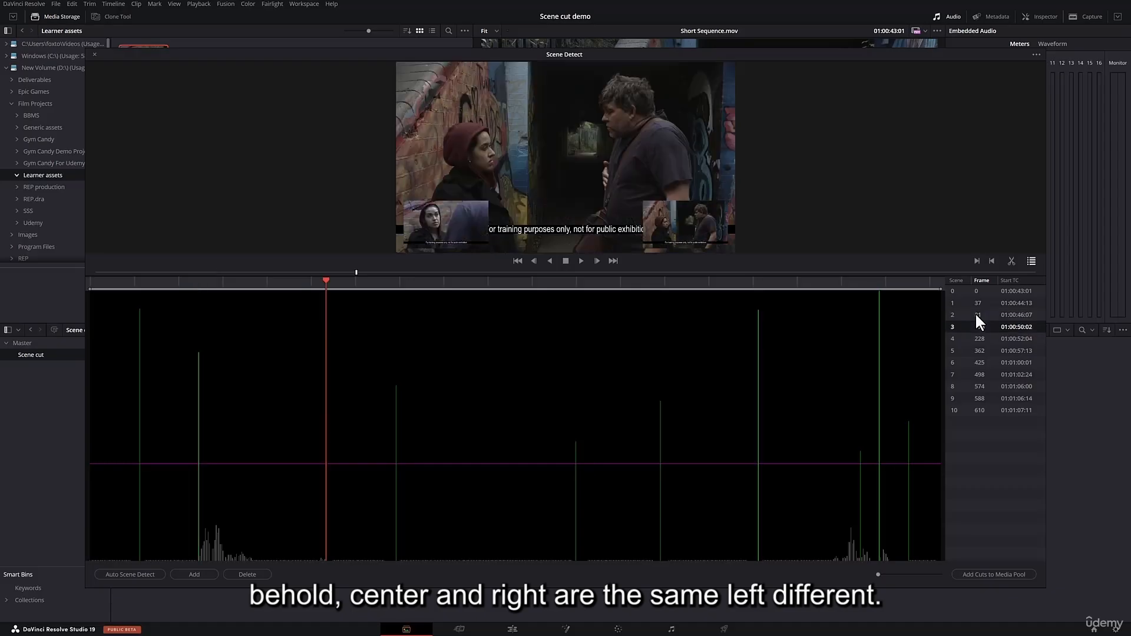
{"action": "key", "text": "Down"}
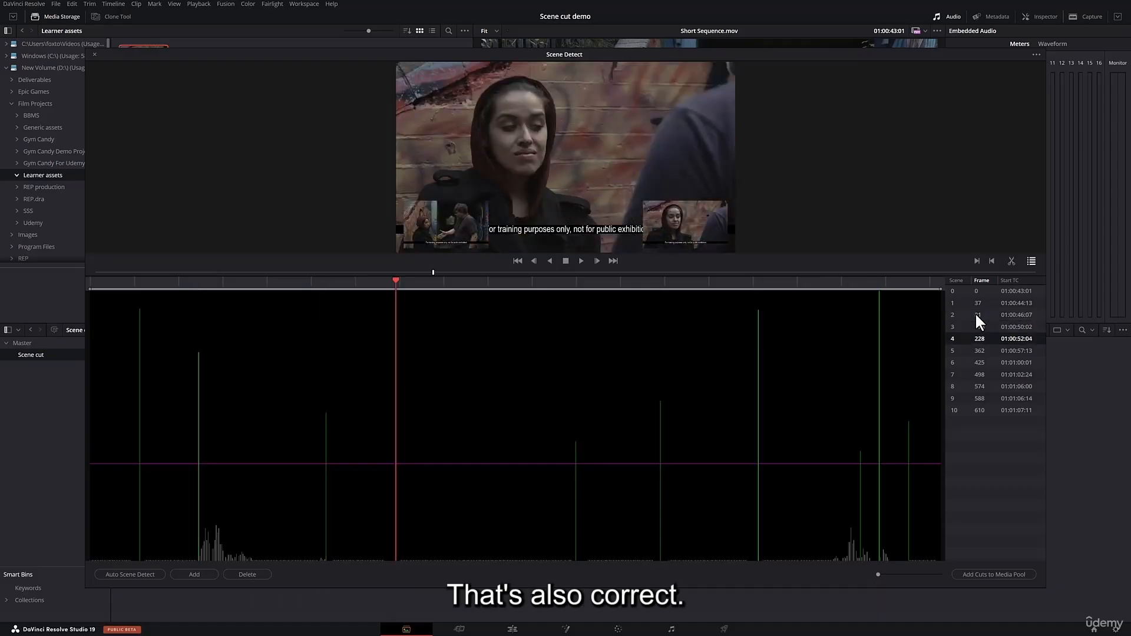
{"action": "key", "text": "Down"}
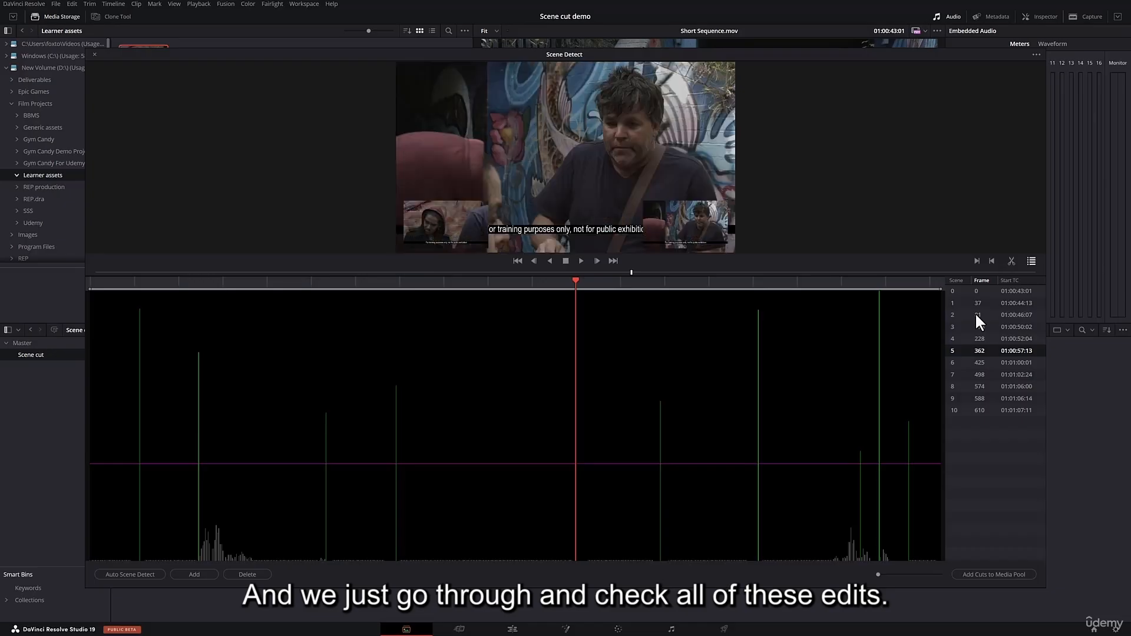
{"action": "key", "text": "Down"}
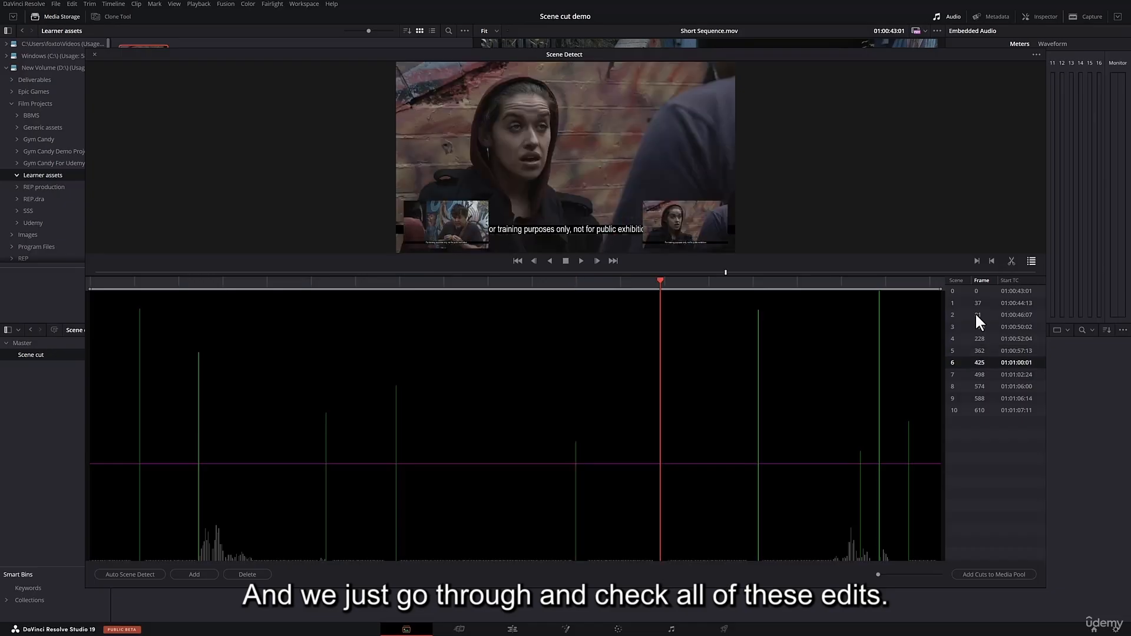
{"action": "key", "text": "Down"}
{"action": "key", "text": "Down"}
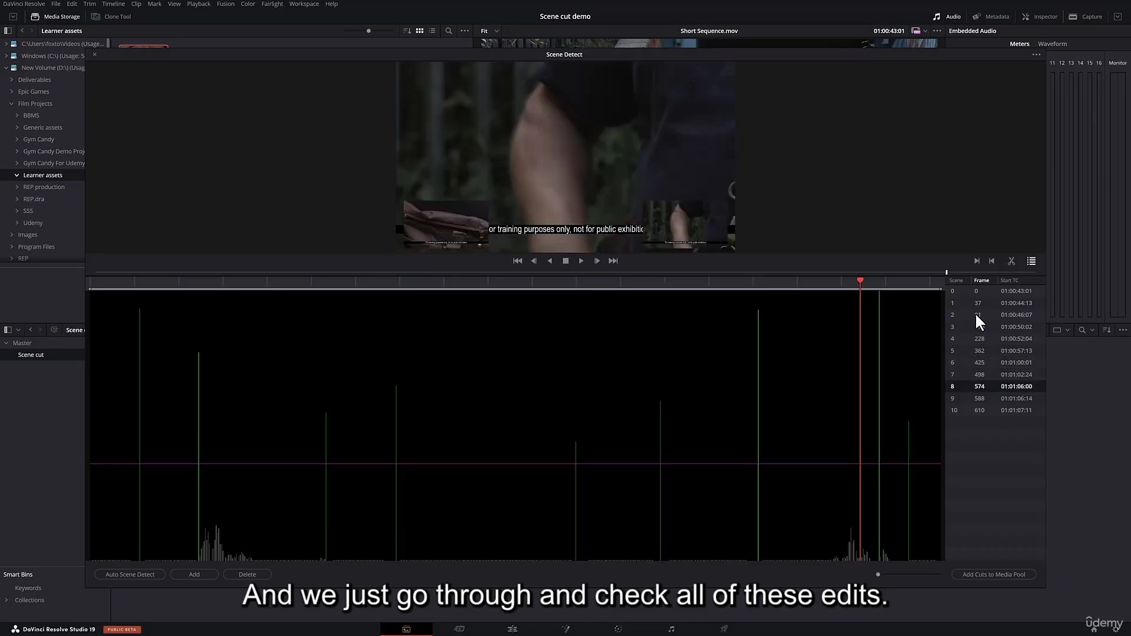
{"action": "key", "text": "Down"}
{"action": "key", "text": "Down"}
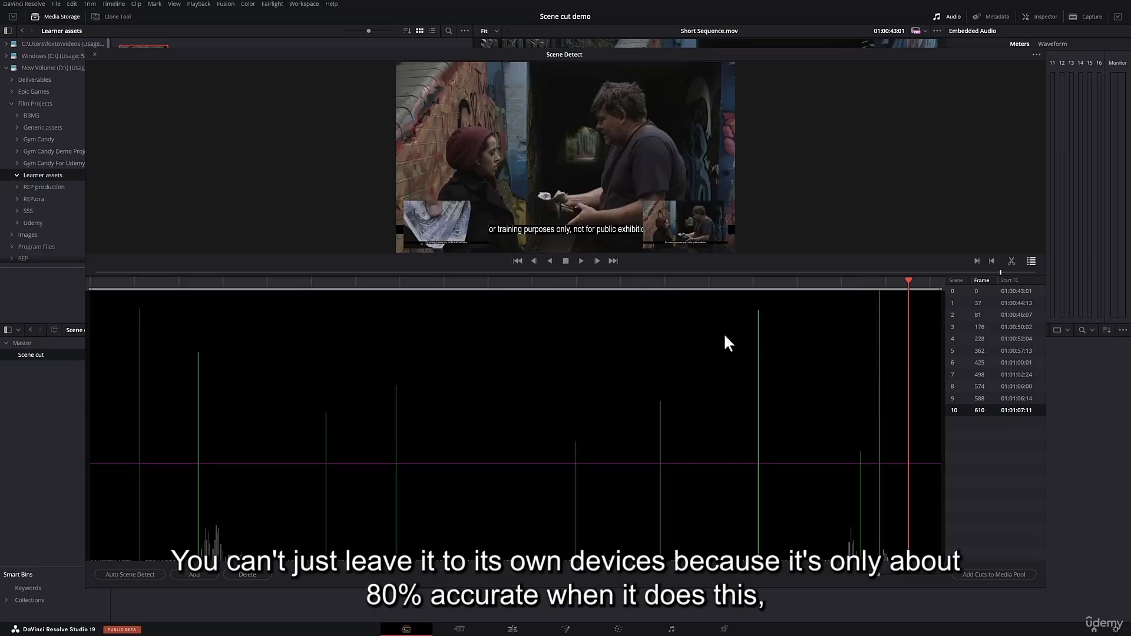
Add a deliberately wrong scene cut at frame 290, in the middle of the shot of the hooded woman.
{"action": "left_click", "coordinate": [467, 282]}
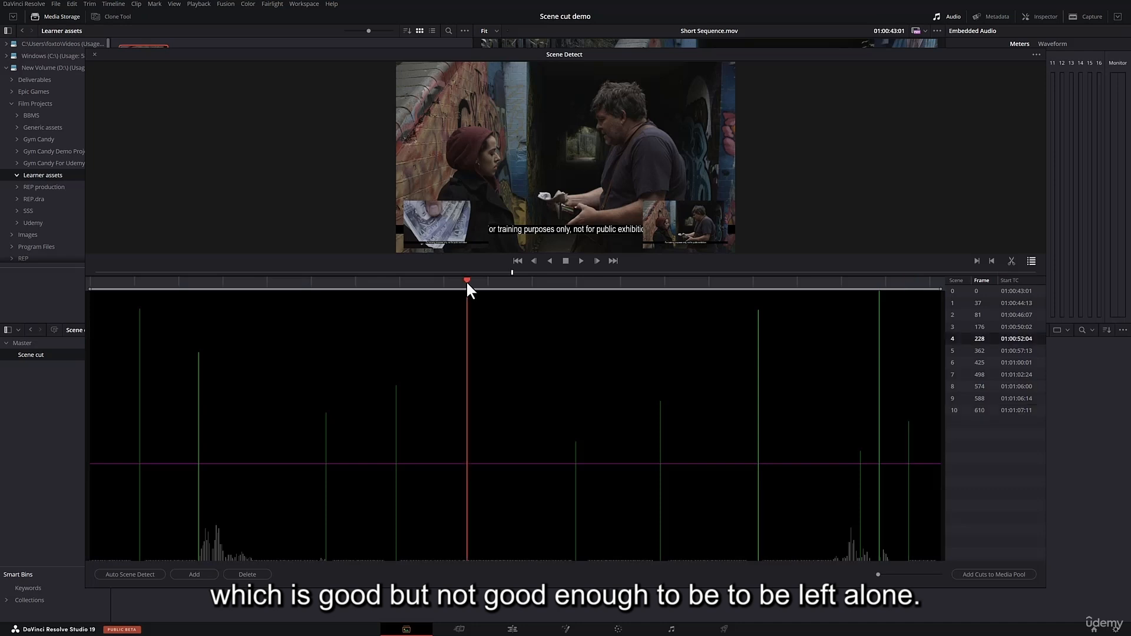
{"action": "left_click", "coordinate": [389, 281]}
{"action": "left_click", "coordinate": [979, 302]}
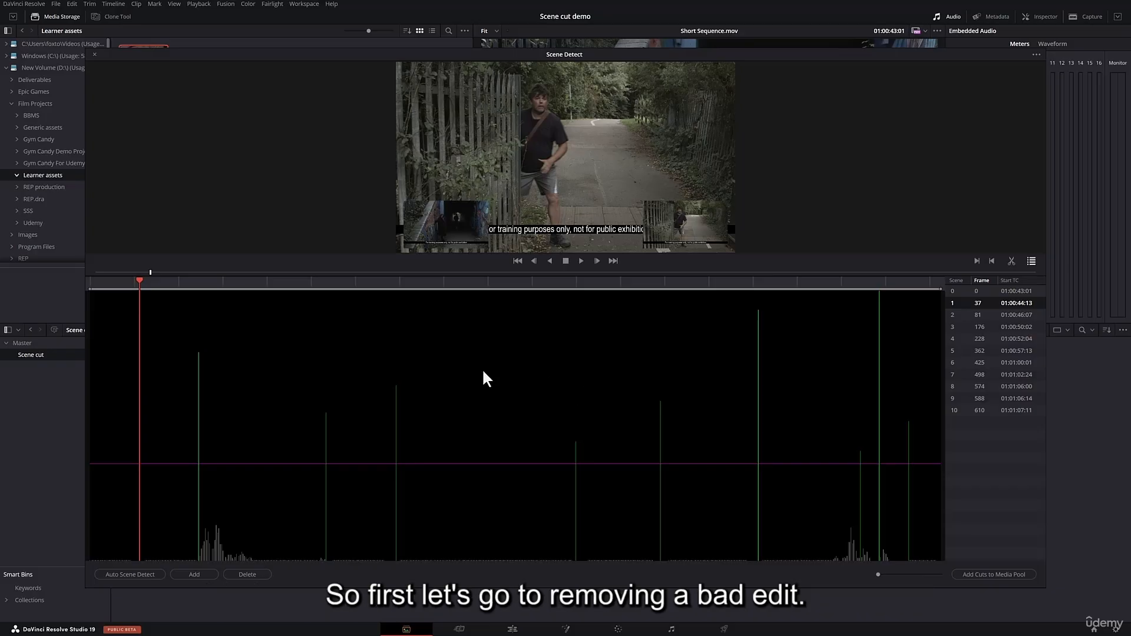
{"action": "left_click", "coordinate": [478, 281]}
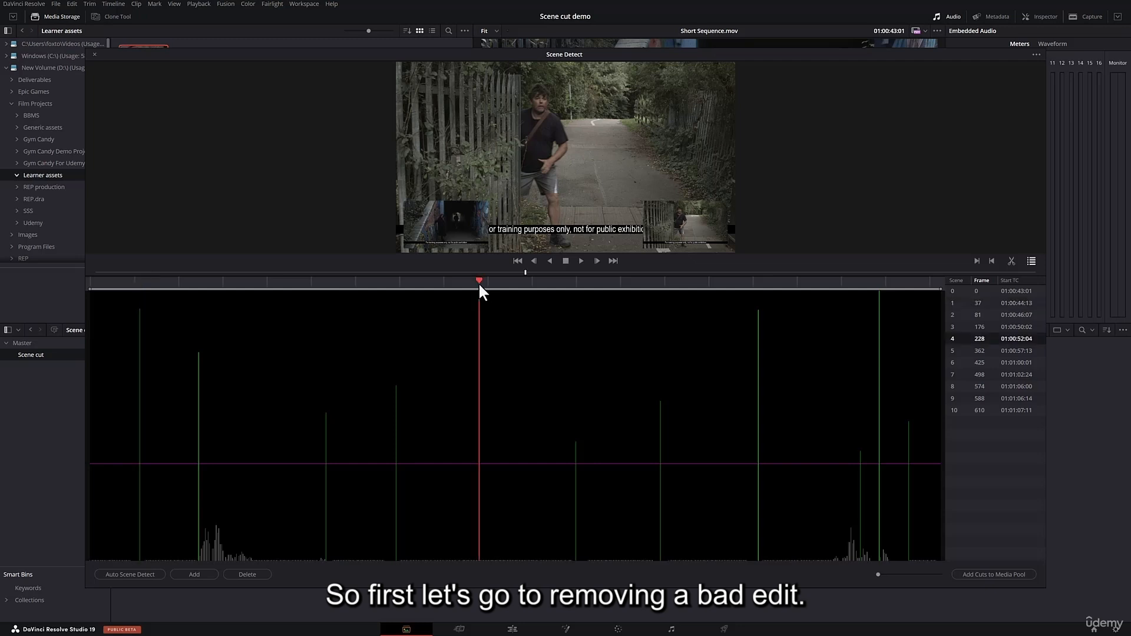
{"action": "left_click", "coordinate": [194, 574]}
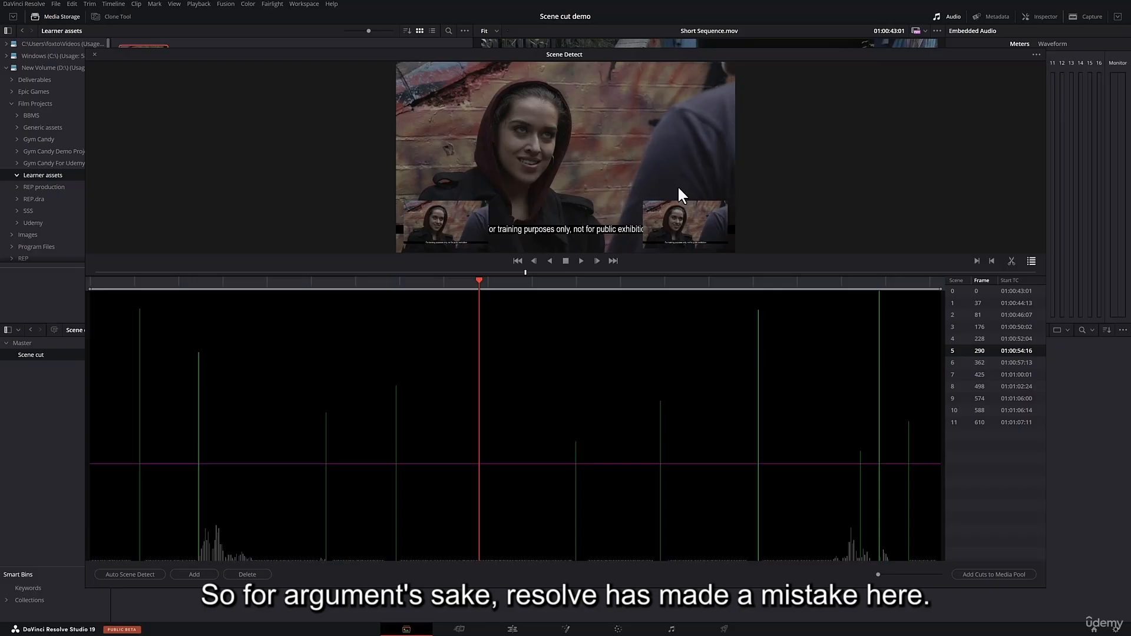
Place the playhead on the wrong scene cut at frame 290 and delete it.
{"action": "left_click", "coordinate": [465, 298]}
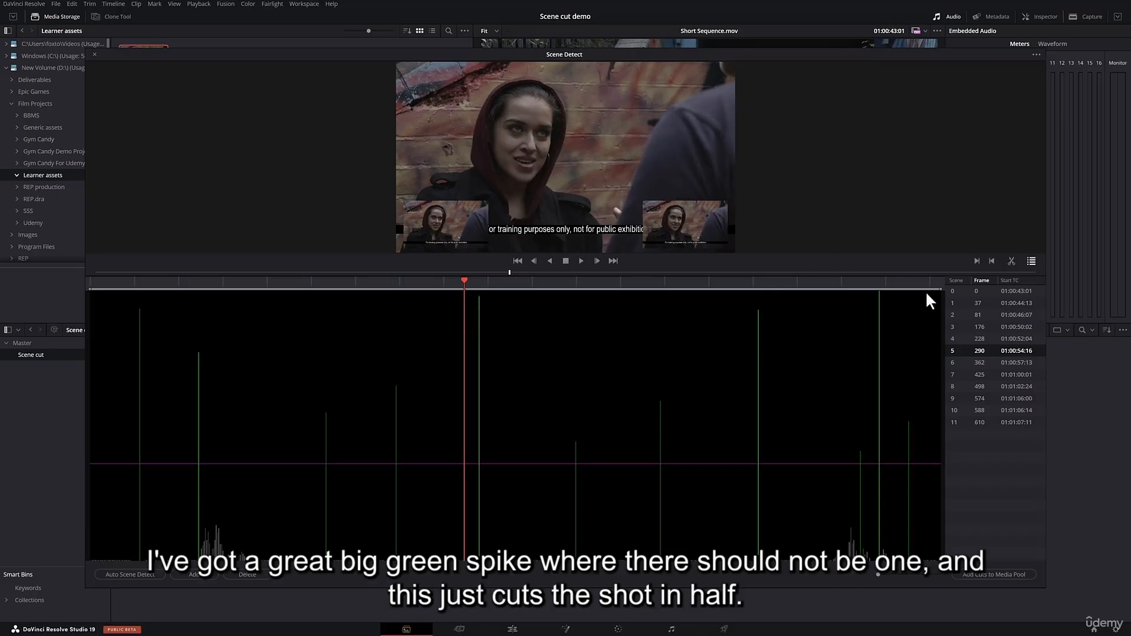
{"action": "left_click", "coordinate": [980, 351]}
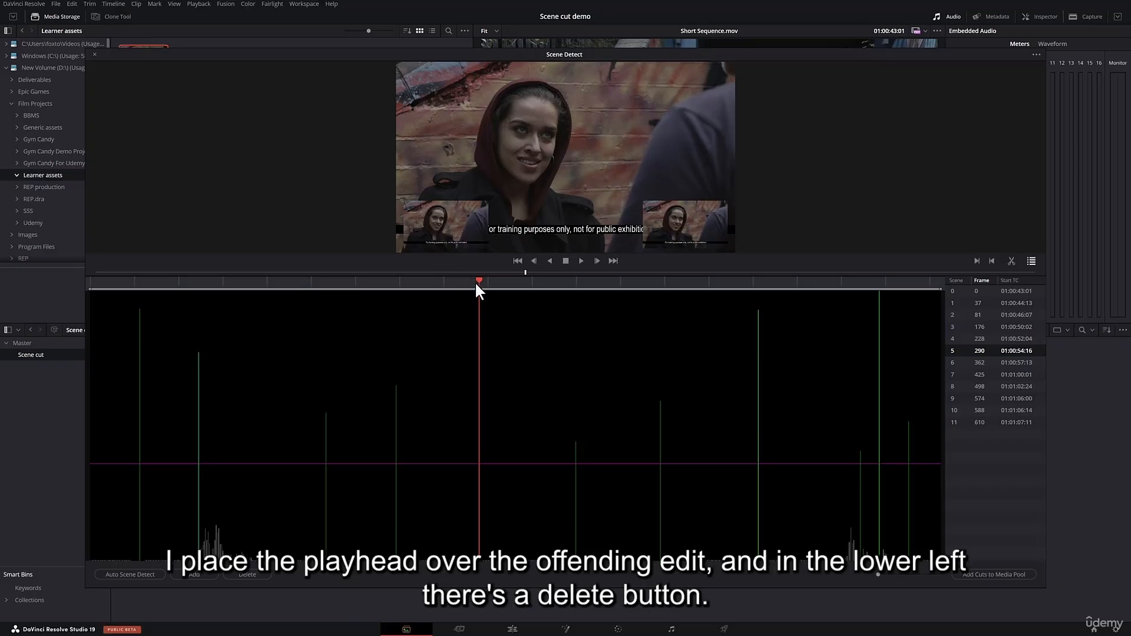
{"action": "left_click", "coordinate": [264, 582]}
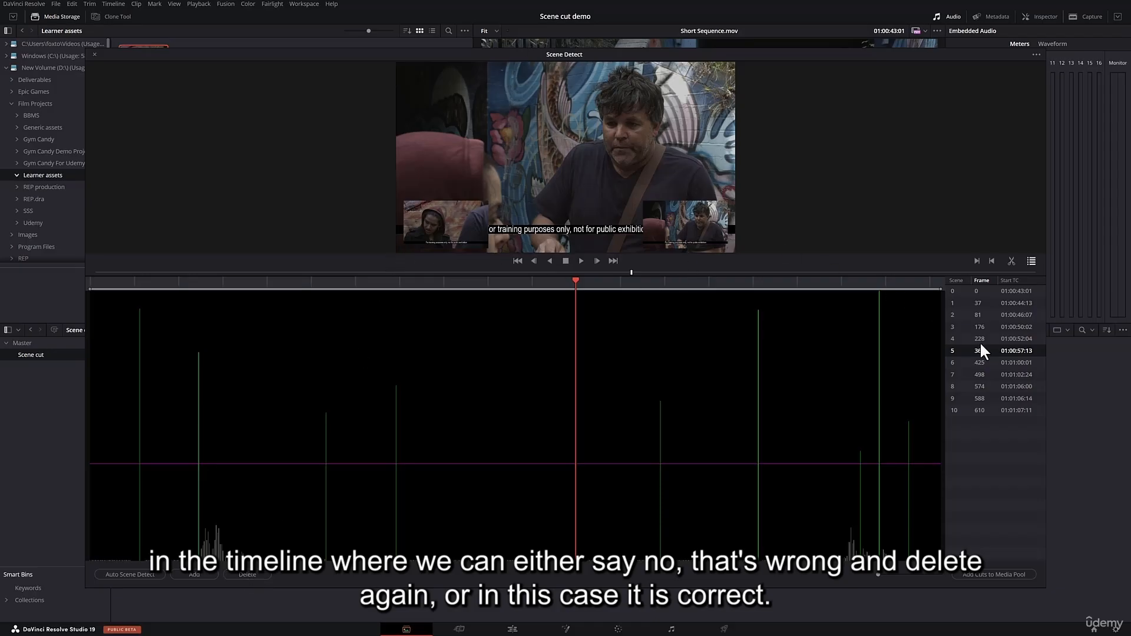
Continue checking the detected cuts in order from frame 425 to frame 610.
{"action": "left_click", "coordinate": [981, 361]}
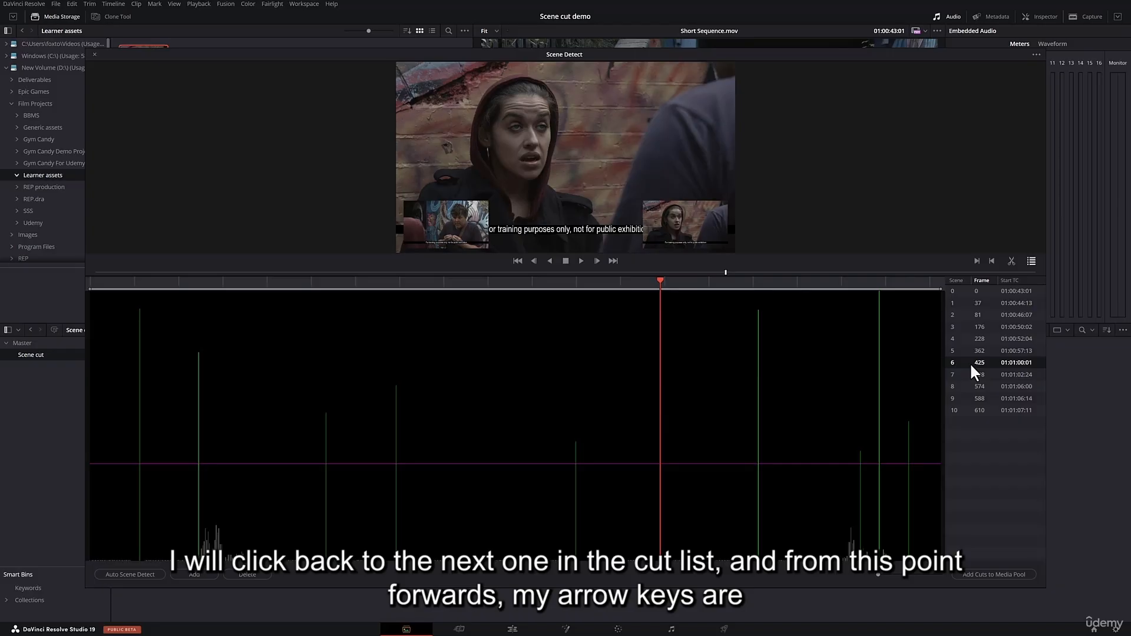
{"action": "key", "text": "Down"}
{"action": "key", "text": "Down"}
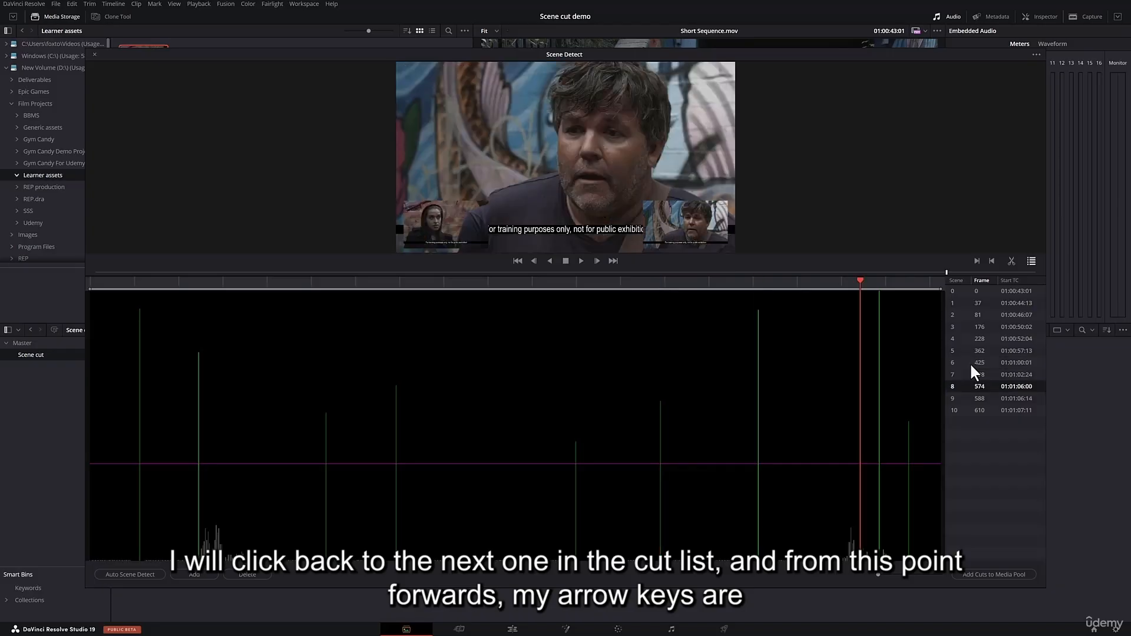
{"action": "key", "text": "Down"}
{"action": "key", "text": "Down"}
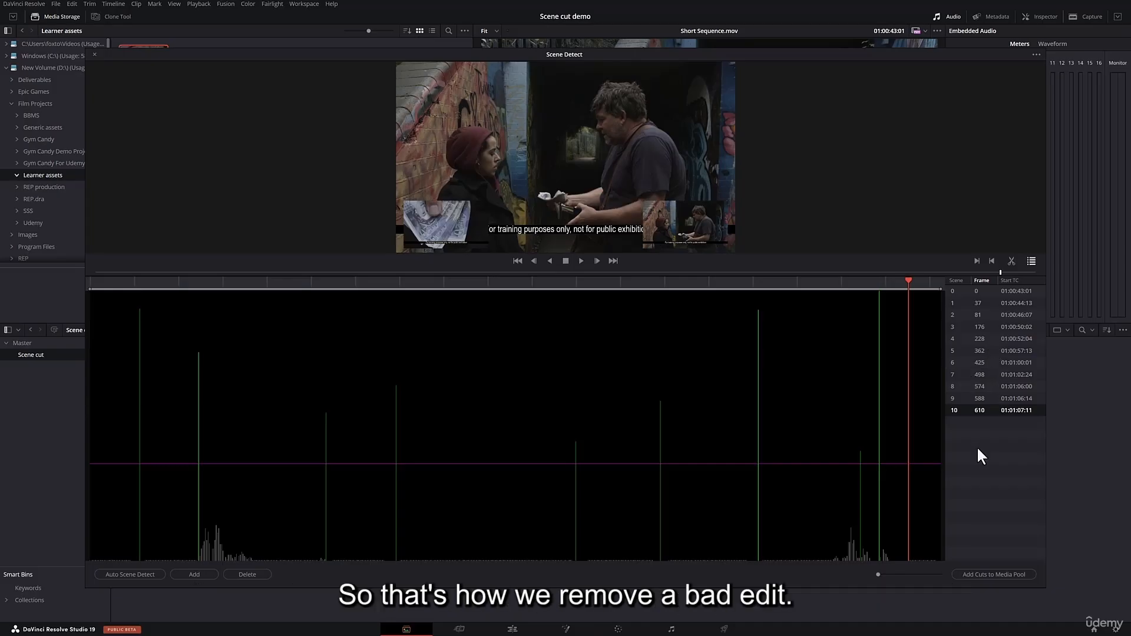
Delete the scene cut at frame 228 to simulate an edit that the detection missed.
{"action": "left_click", "coordinate": [966, 339]}
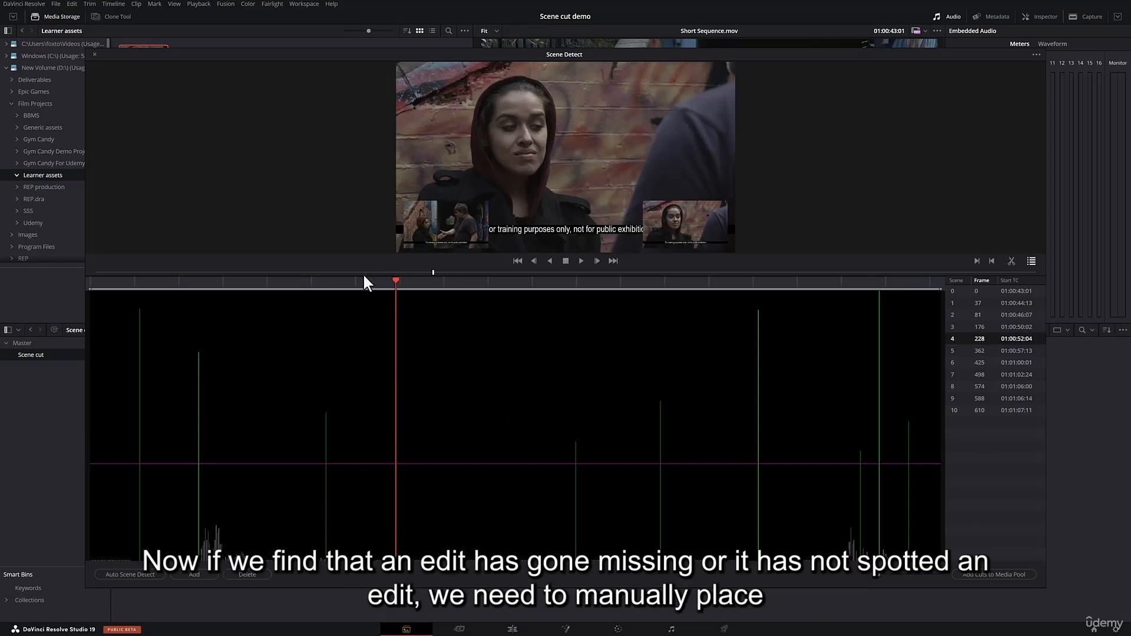
{"action": "left_click", "coordinate": [256, 574]}
Find the first frame of the hooded woman's shot at frame 228 and add the missing scene cut there.
{"action": "left_click_drag", "start_coordinate": [366, 281], "coordinate": [374, 282]}
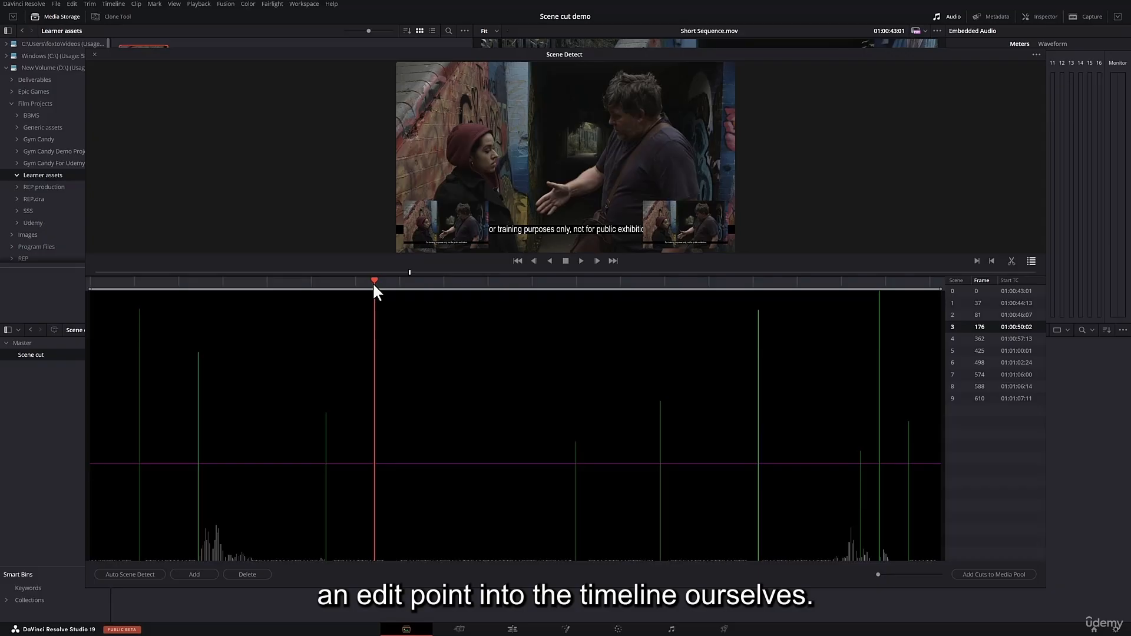
{"action": "key", "text": "Right"}
{"action": "key", "text": "Right"}
{"action": "key", "text": "Right"}
{"action": "key", "text": "Right"}
{"action": "key", "text": "Right"}
{"action": "key", "text": "Right"}
{"action": "key", "text": "Right"}
{"action": "key", "text": "Right"}
{"action": "key", "text": "Right"}
{"action": "key", "text": "Right"}
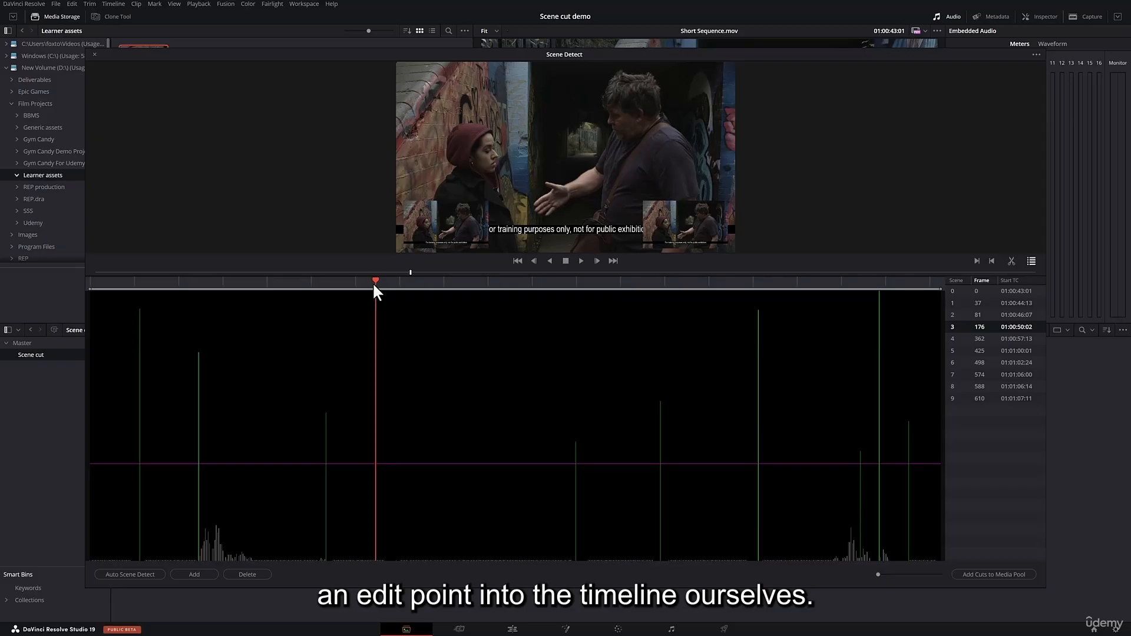
{"action": "key", "text": "Right"}
{"action": "key", "text": "Right"}
{"action": "key", "text": "Right"}
{"action": "key", "text": "Right"}
{"action": "key", "text": "Right"}
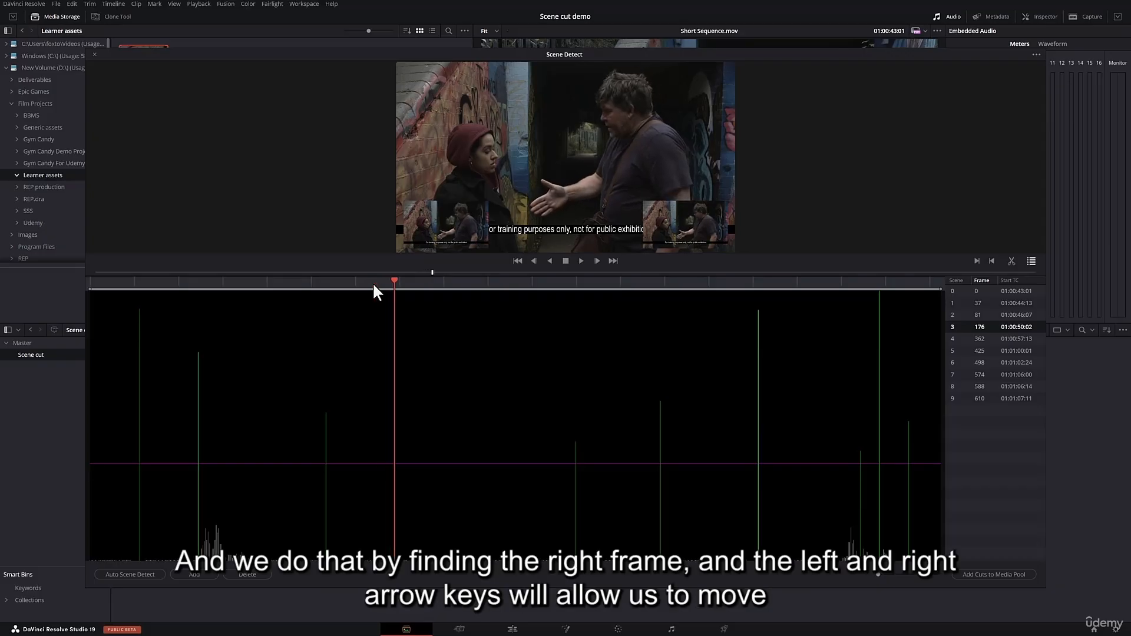
{"action": "key", "text": "Left"}
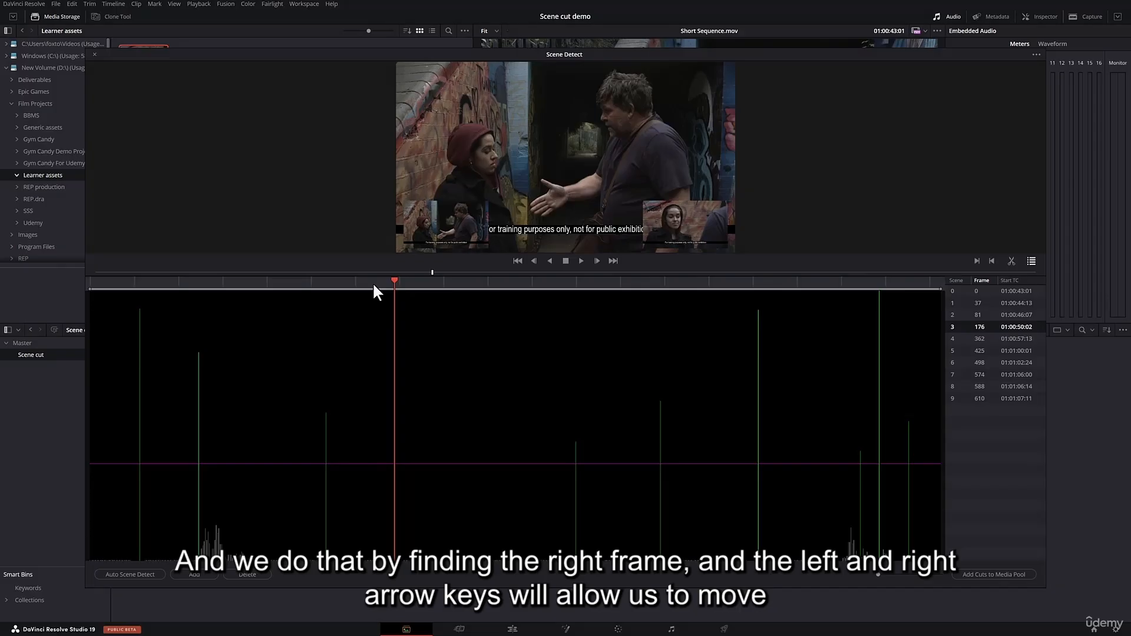
{"action": "key", "text": "Left"}
{"action": "key", "text": "Right"}
{"action": "key", "text": "Left"}
{"action": "key", "text": "Right"}
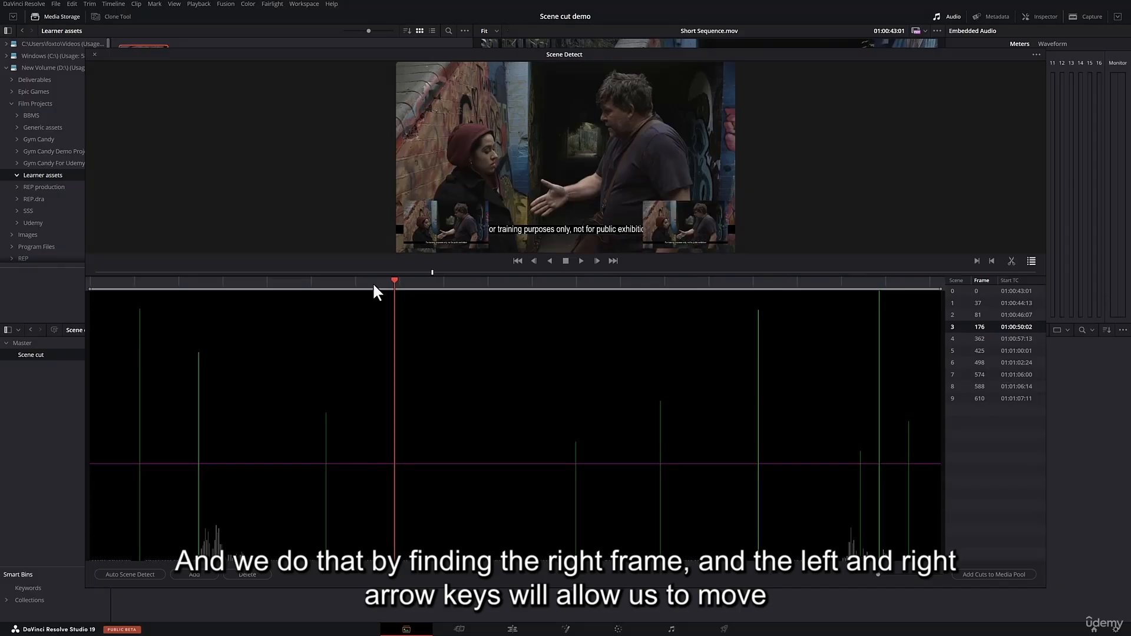
{"action": "key", "text": "Right"}
{"action": "key", "text": "Left"}
{"action": "key", "text": "Right"}
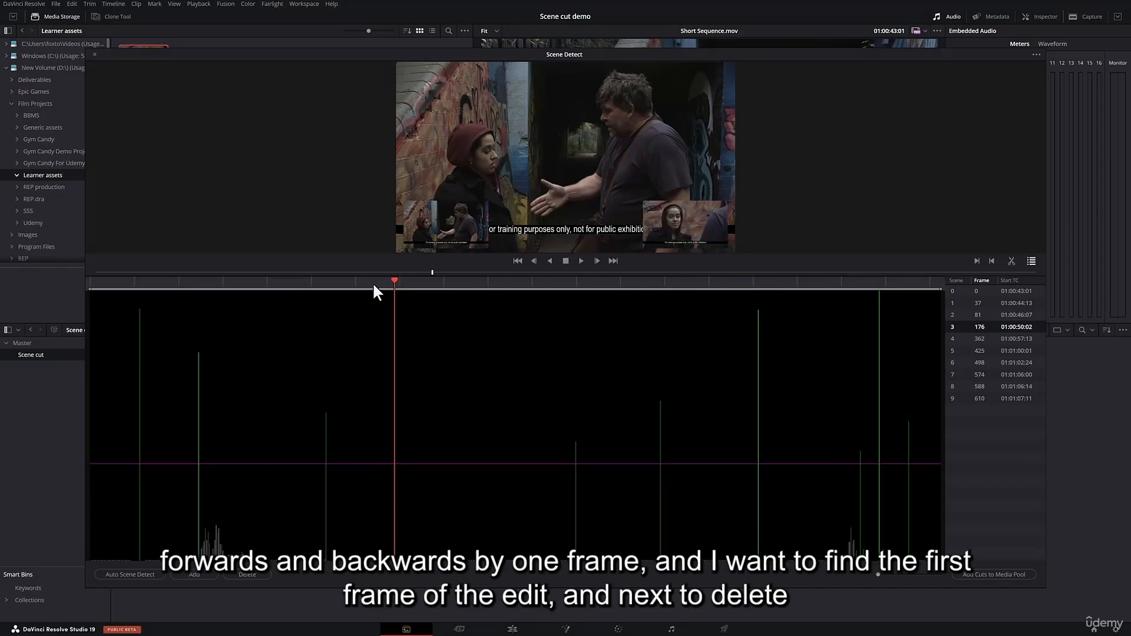
{"action": "key", "text": "Right"}
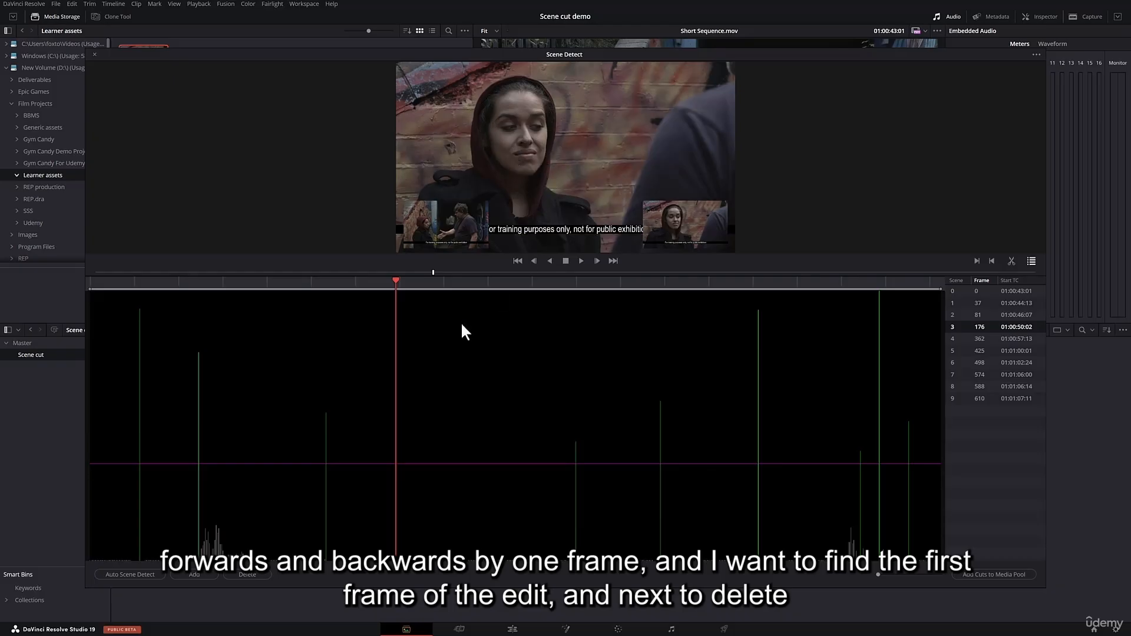
{"action": "left_click", "coordinate": [200, 574]}
{"action": "left_click", "coordinate": [414, 284]}
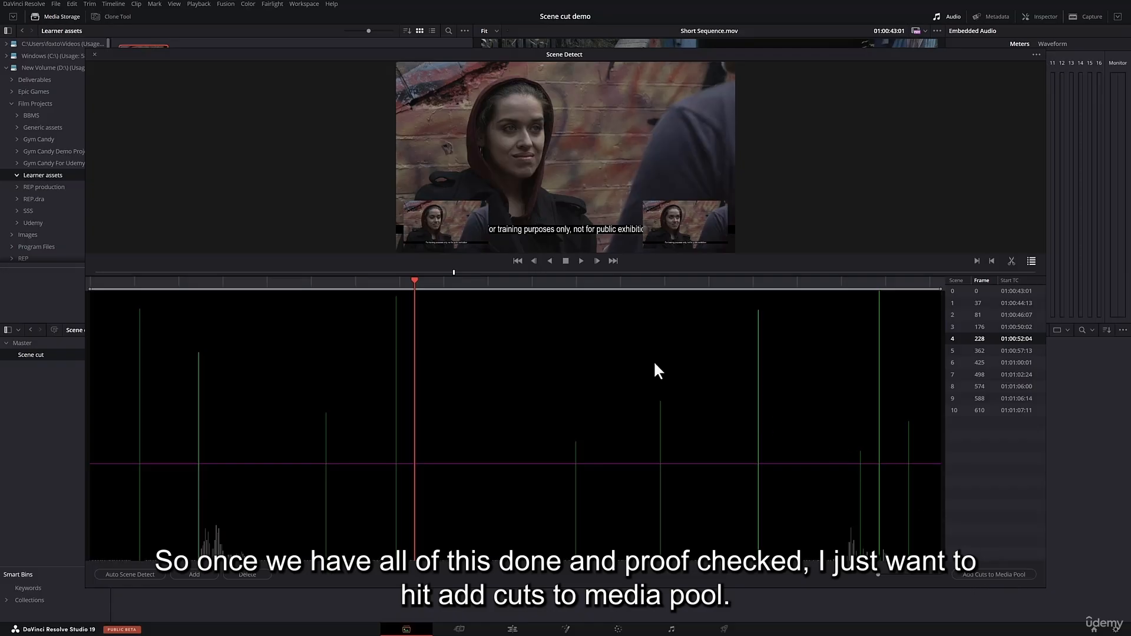
Close the scene cut detector and reopen Scene Cut Detection on Short Sequence.mov.
{"action": "left_click", "coordinate": [94, 54]}
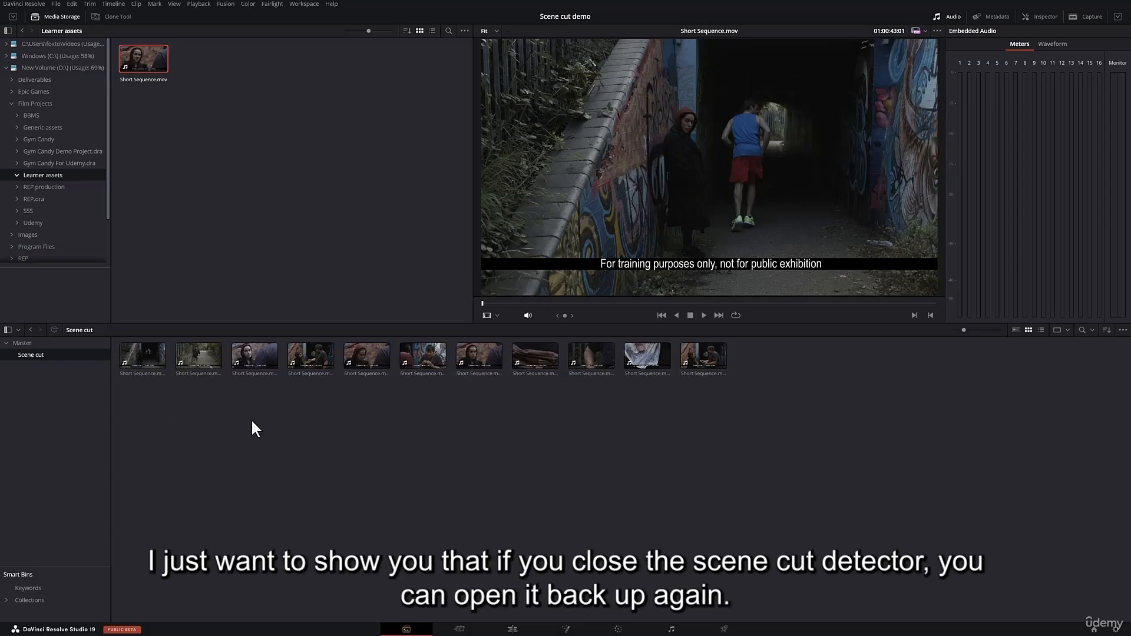
{"action": "right_click", "coordinate": [151, 51]}
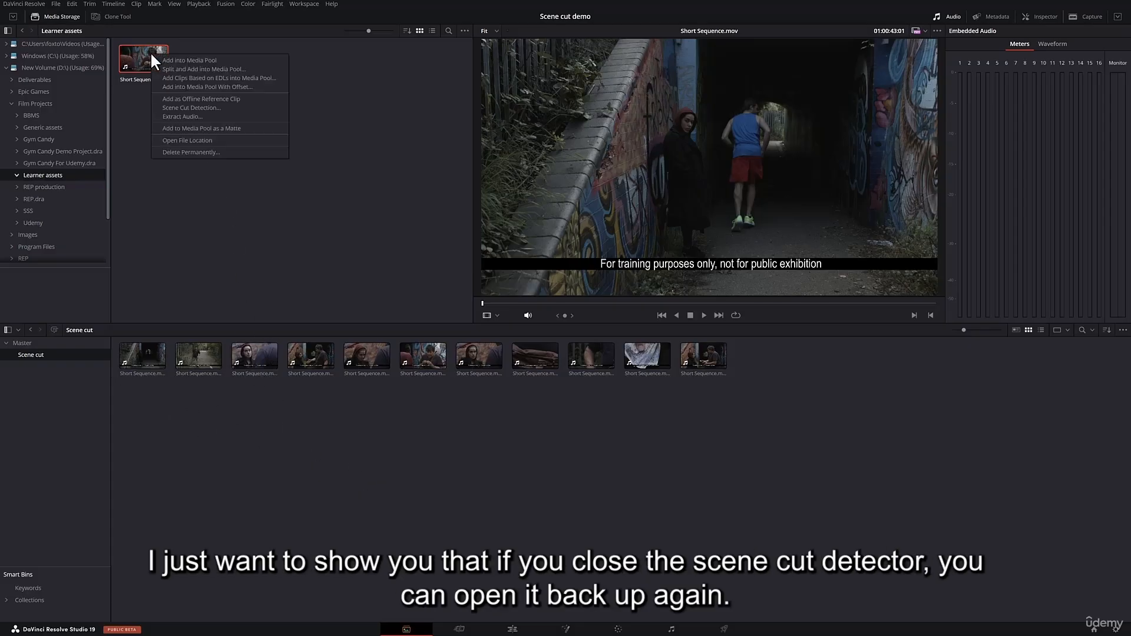
{"action": "left_click", "coordinate": [214, 106]}
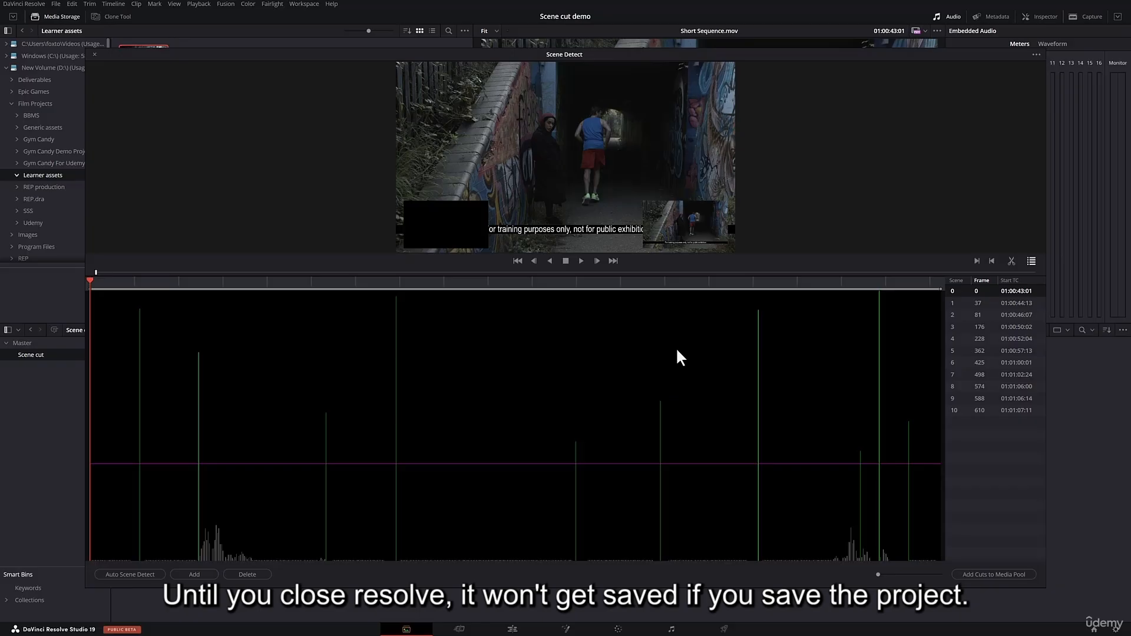
Examine the Scene Detect options for saving and loading SceneCut files, and close the detector.
{"action": "left_click", "coordinate": [1035, 54]}
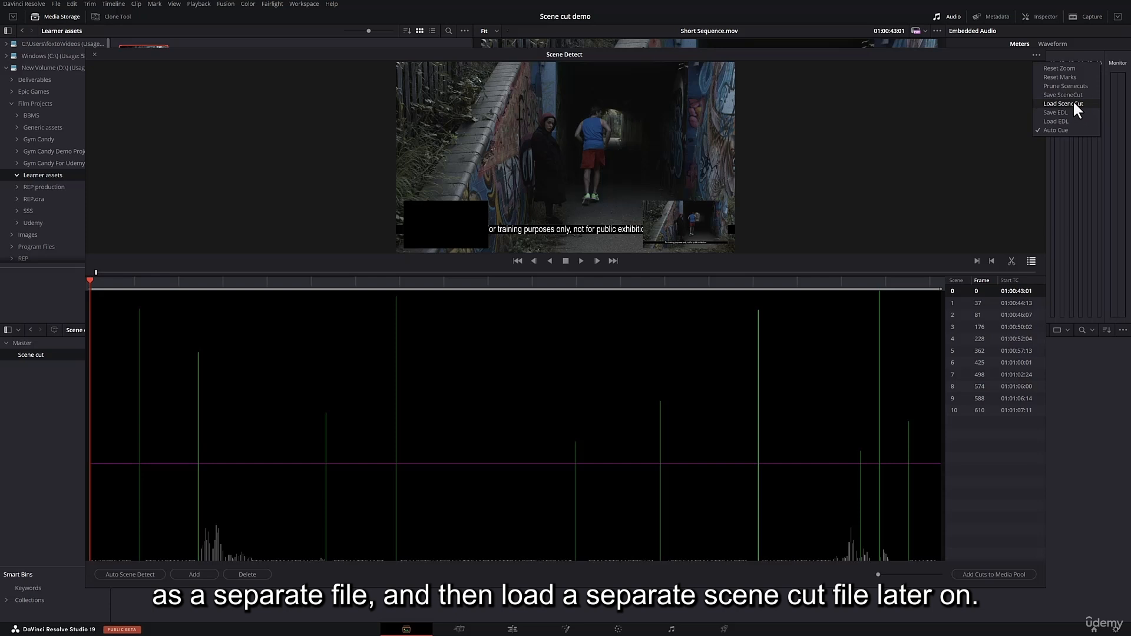
{"action": "left_click", "coordinate": [894, 105]}
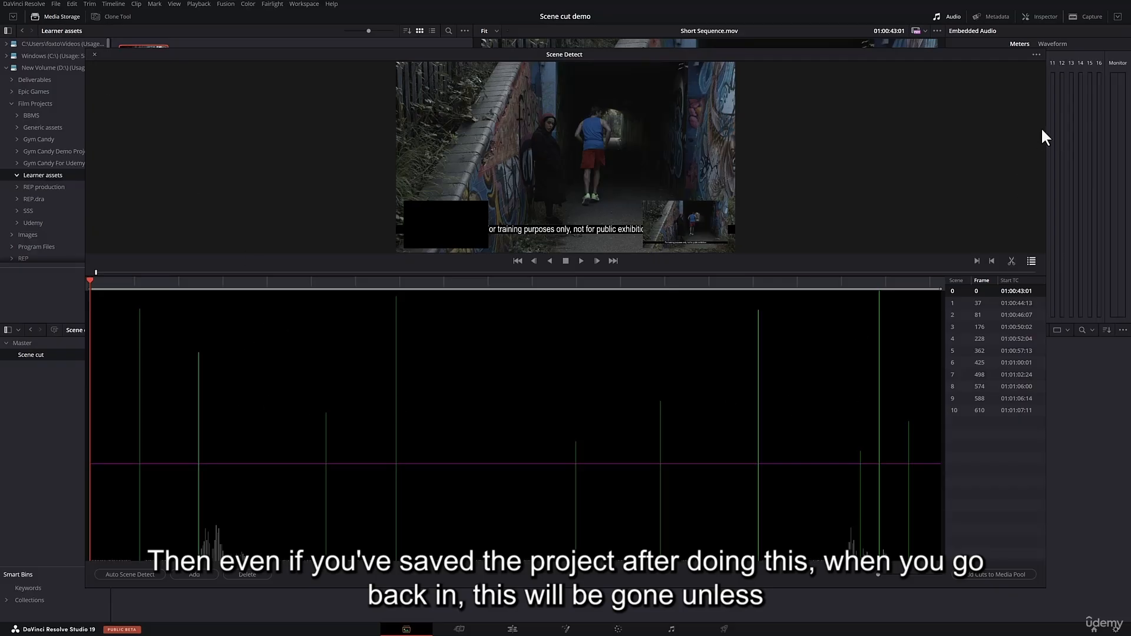
{"action": "left_click", "coordinate": [1034, 55]}
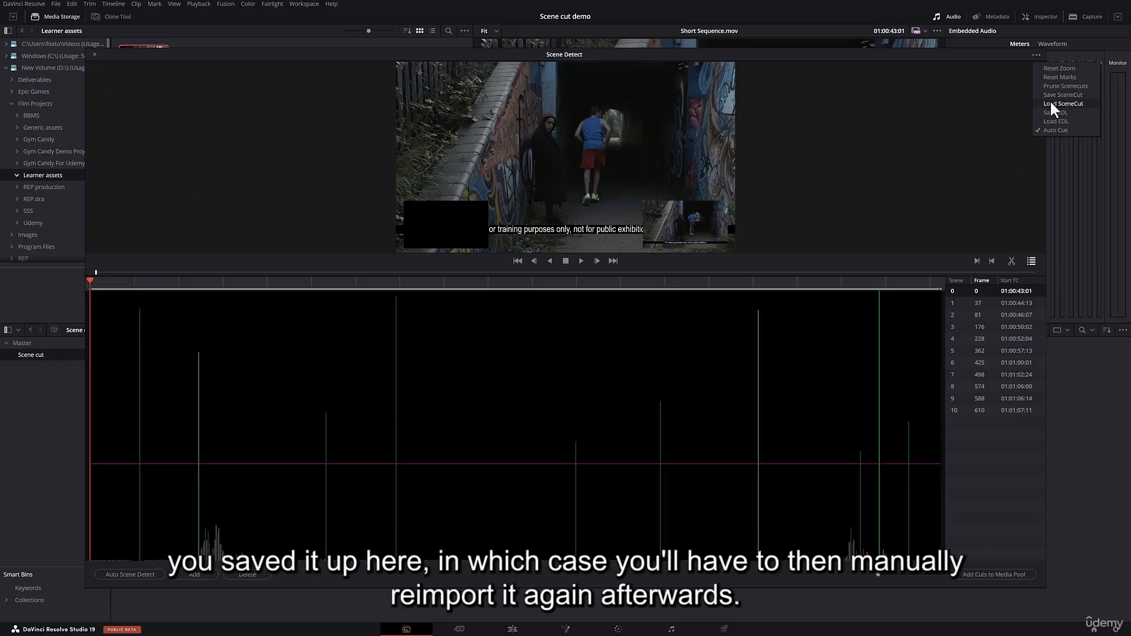
{"action": "left_click", "coordinate": [493, 114]}
{"action": "left_click", "coordinate": [94, 53]}
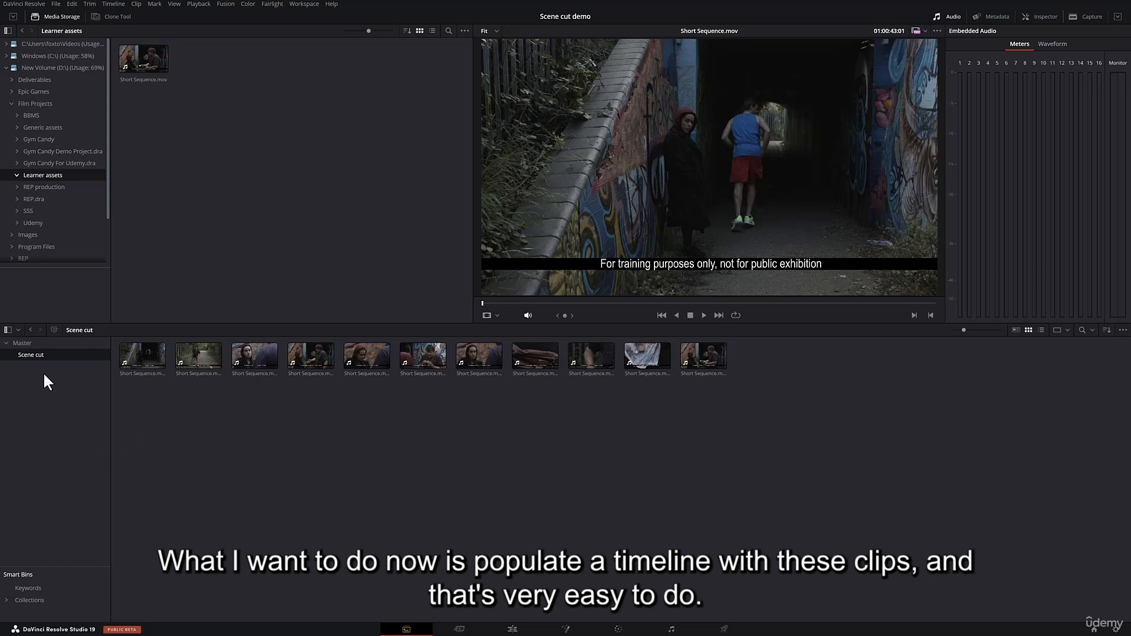
Create a new timeline from the Scene cut bin, named "Short sequence", with one video track.
{"action": "right_click", "coordinate": [35, 352]}
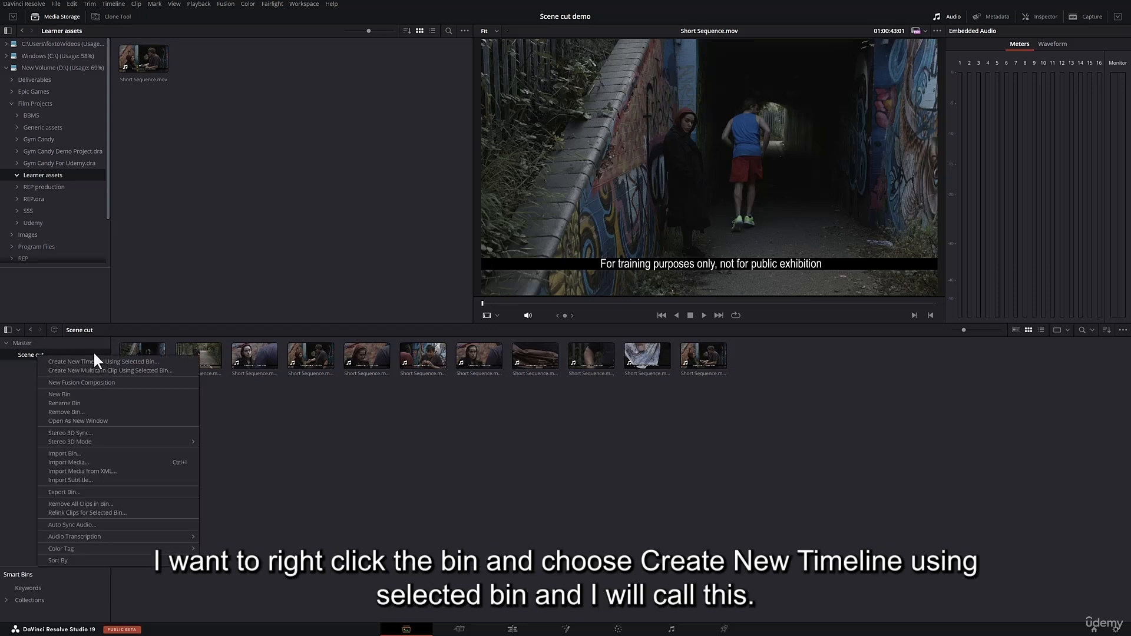
{"action": "left_click", "coordinate": [162, 361]}
{"action": "left_click_drag", "start_coordinate": [576, 282], "coordinate": [523, 281]}
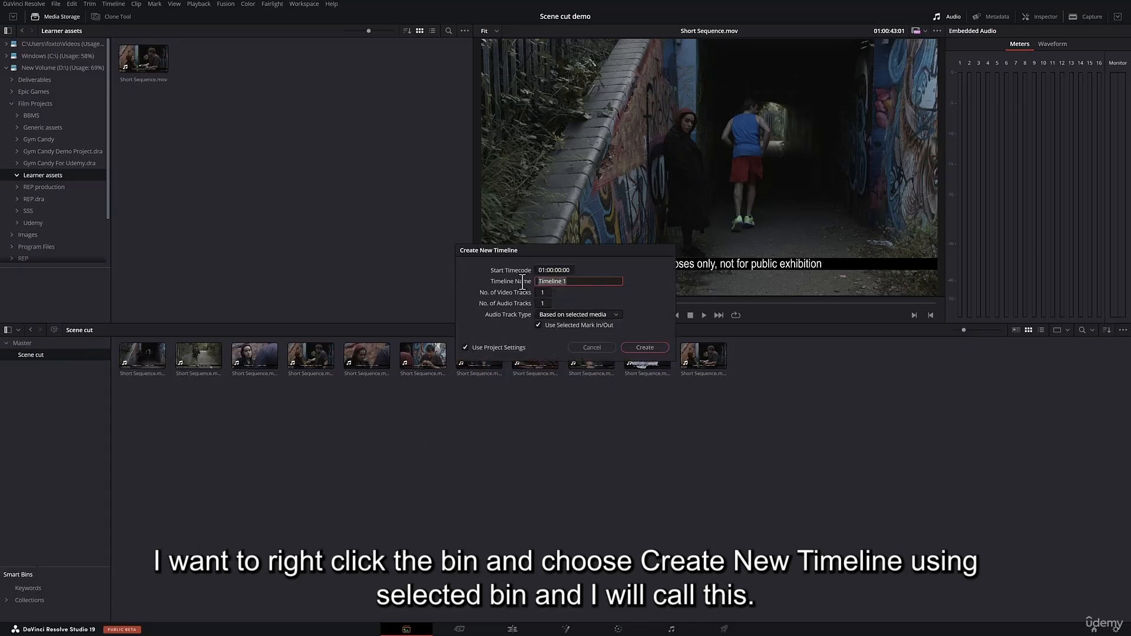
{"action": "type", "text": "Short seqwu"}
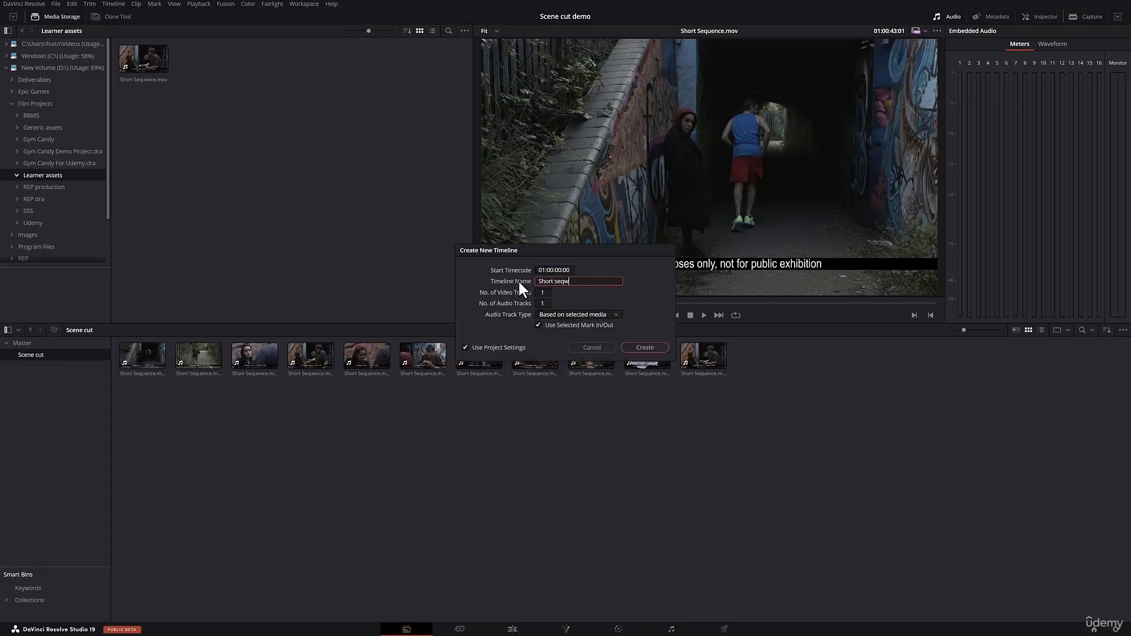
{"action": "key", "text": "BackSpace"}
{"action": "key", "text": "BackSpace"}
{"action": "type", "text": "uence"}
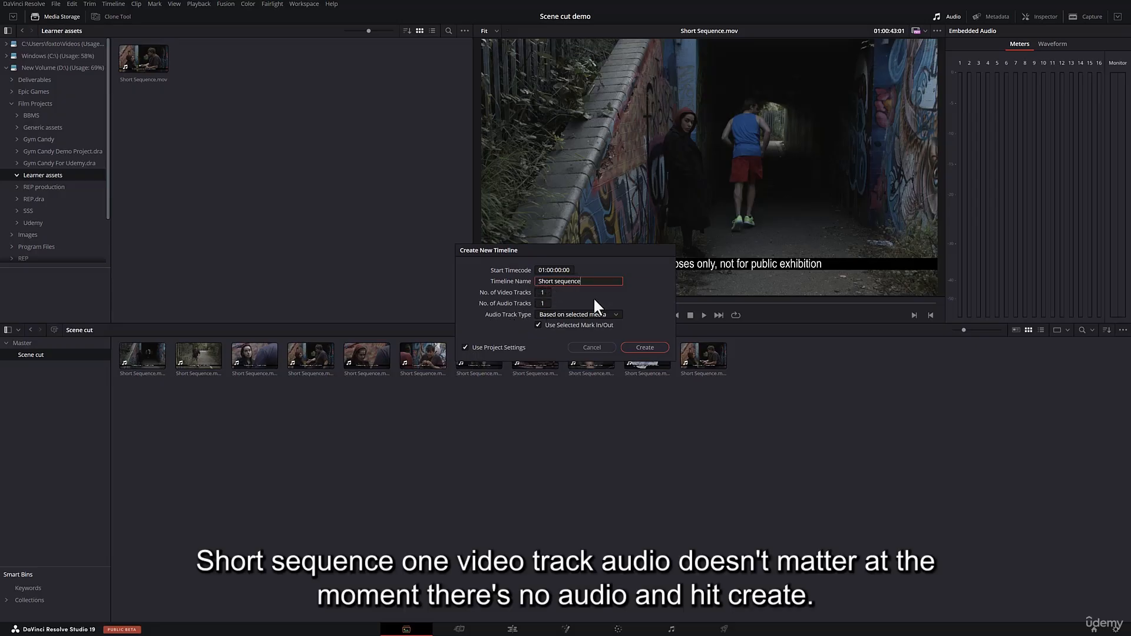
{"action": "left_click", "coordinate": [647, 347]}
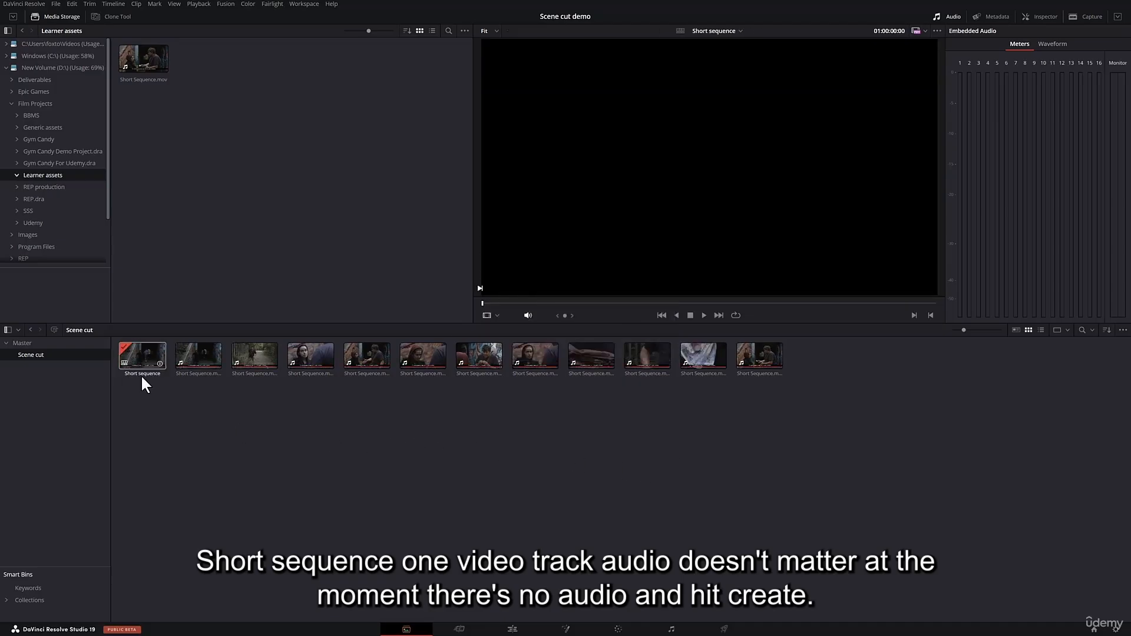
Move the Short sequence timeline from the Scene cut bin into the Master bin and open it for editing.
{"action": "left_click", "coordinate": [142, 356]}
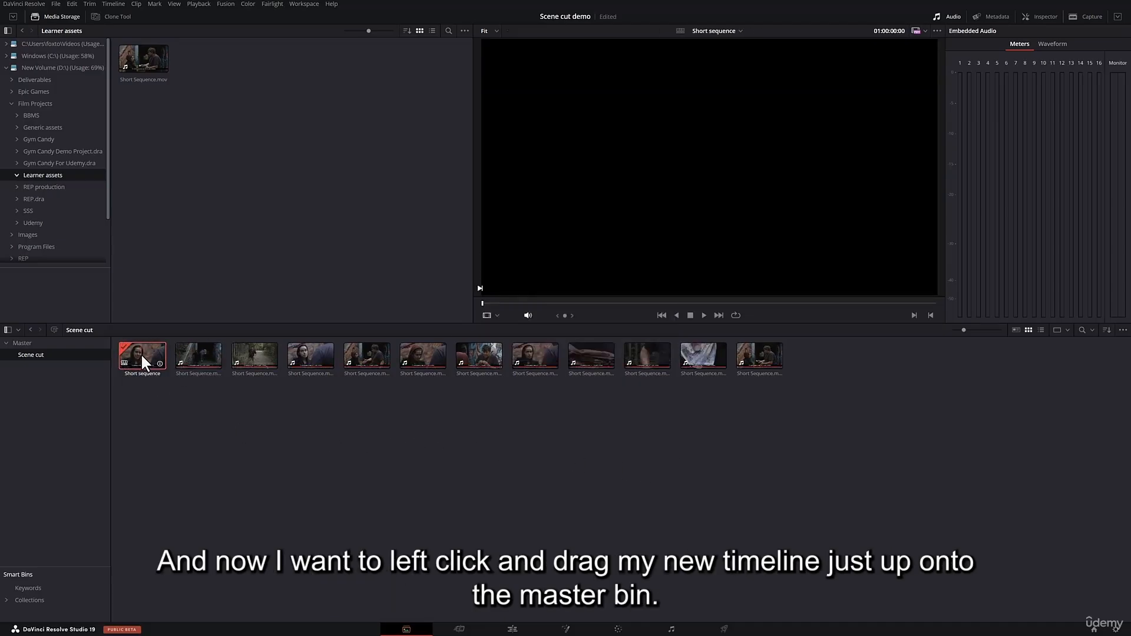
{"action": "left_click_drag", "start_coordinate": [142, 356], "coordinate": [26, 338]}
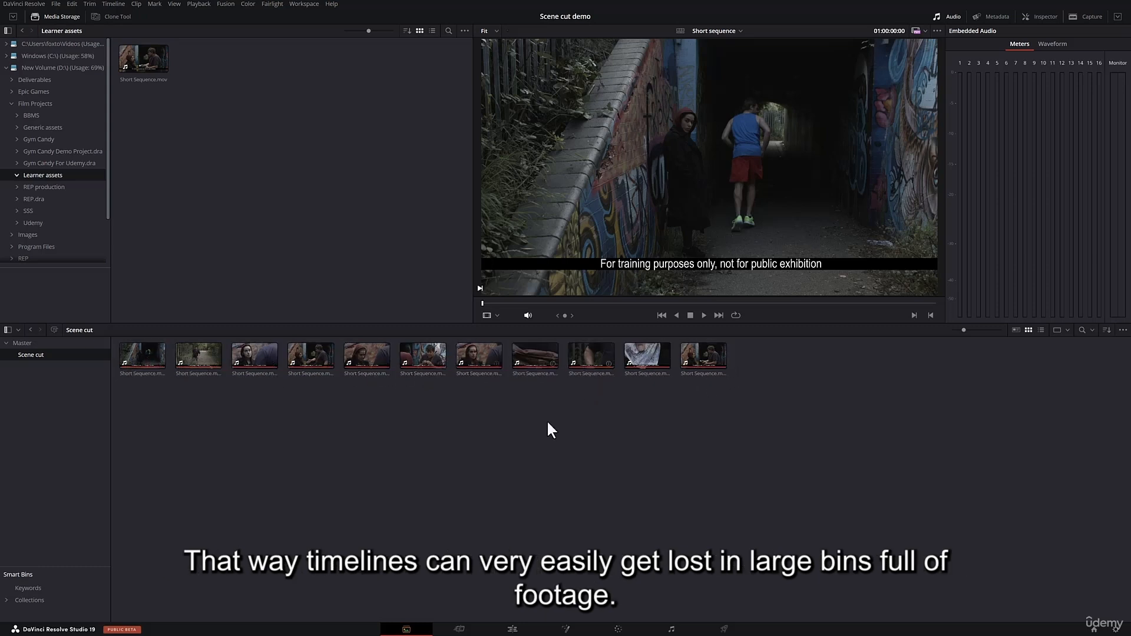
{"action": "left_click", "coordinate": [20, 343]}
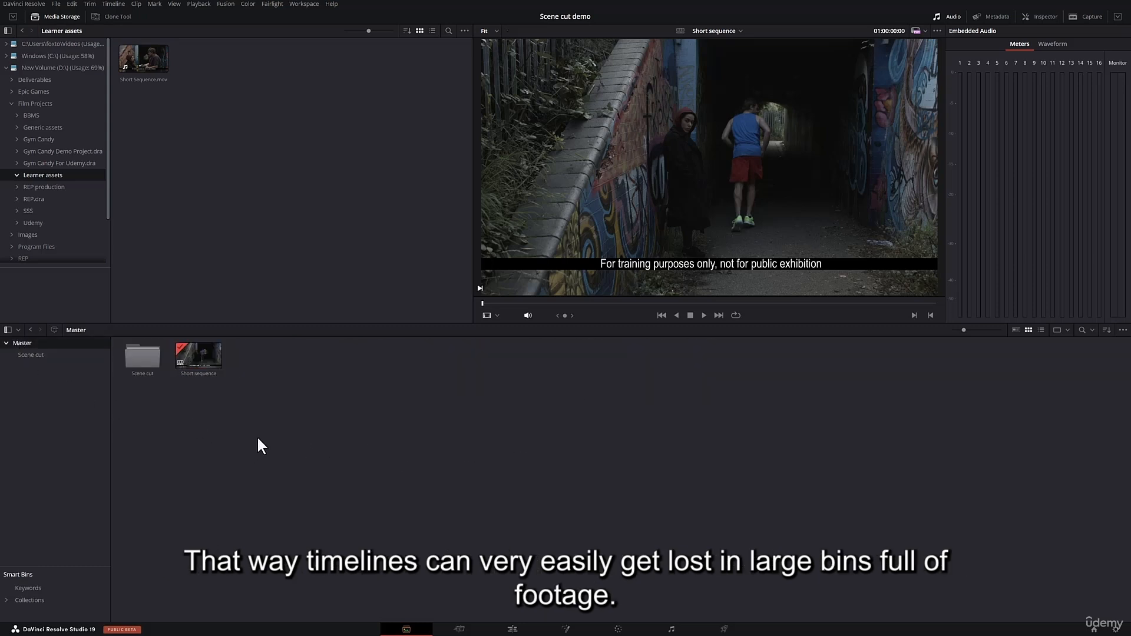
{"action": "double_click", "coordinate": [203, 348]}
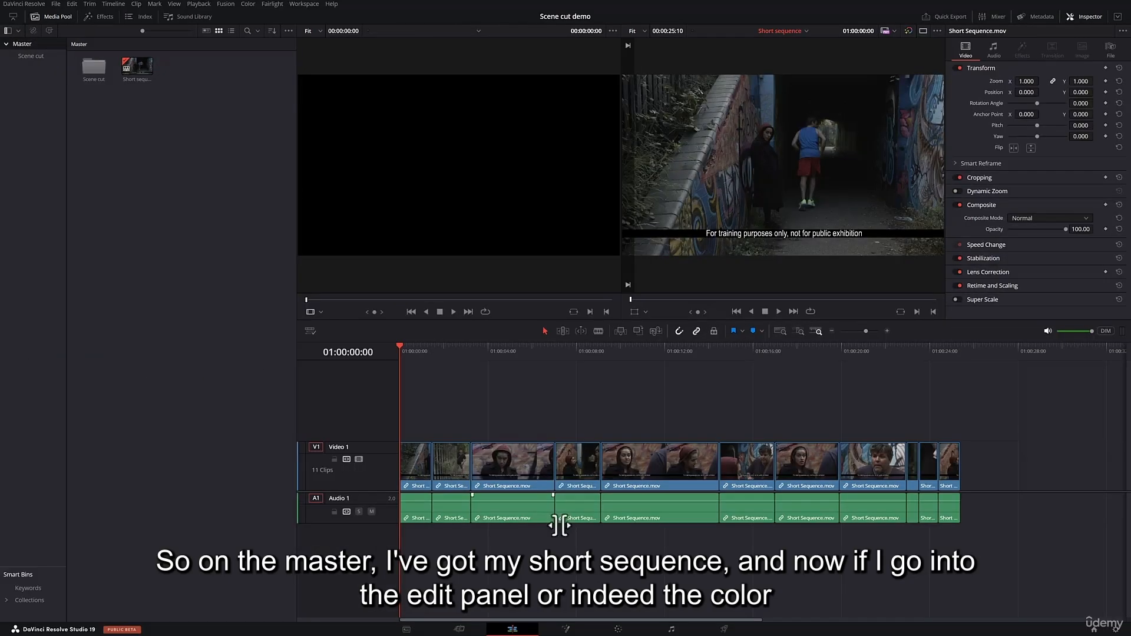
Show the timeline's fifth clip on the Color page and close the effects library.
{"action": "left_click_drag", "start_coordinate": [400, 346], "coordinate": [601, 353]}
{"action": "left_click", "coordinate": [618, 628]}
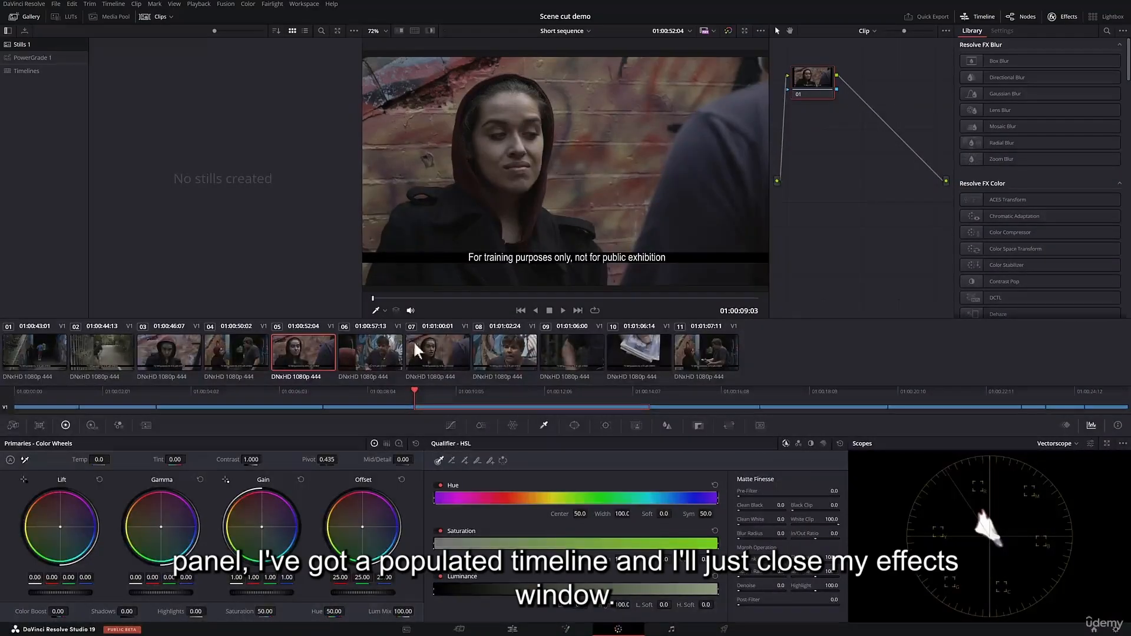
{"action": "left_click", "coordinate": [1062, 16]}
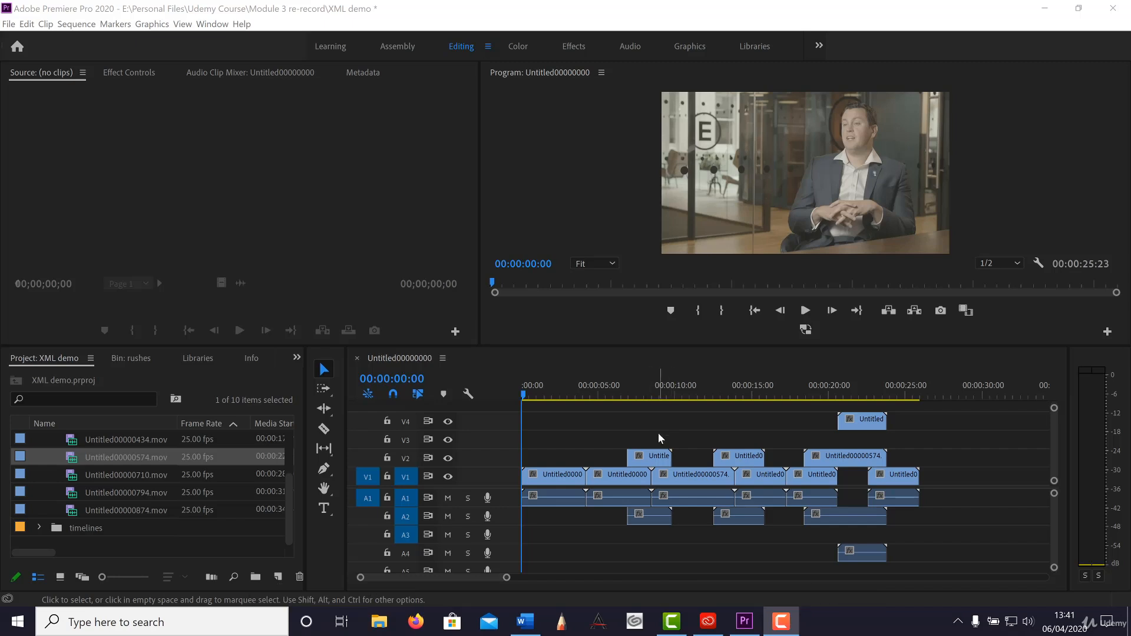
Switch to Premiere Pro and examine the XML demo sequence for clips on higher tracks and buried clips beneath them.
{"action": "left_click", "coordinate": [658, 424]}
{"action": "left_click", "coordinate": [601, 442]}
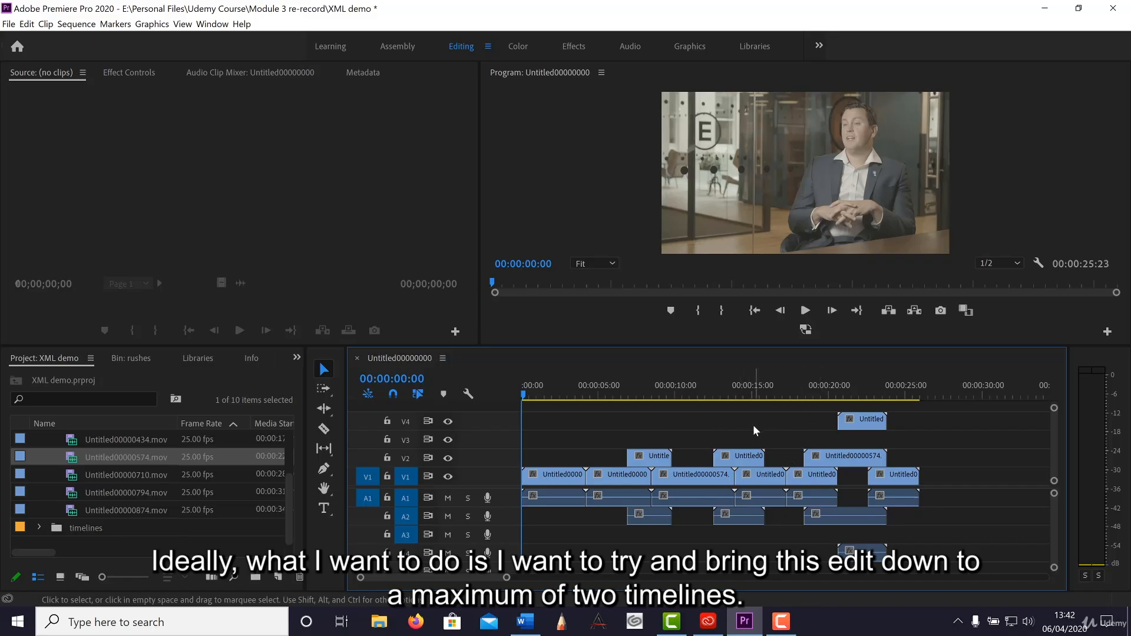
{"action": "left_click_drag", "start_coordinate": [537, 389], "coordinate": [547, 390]}
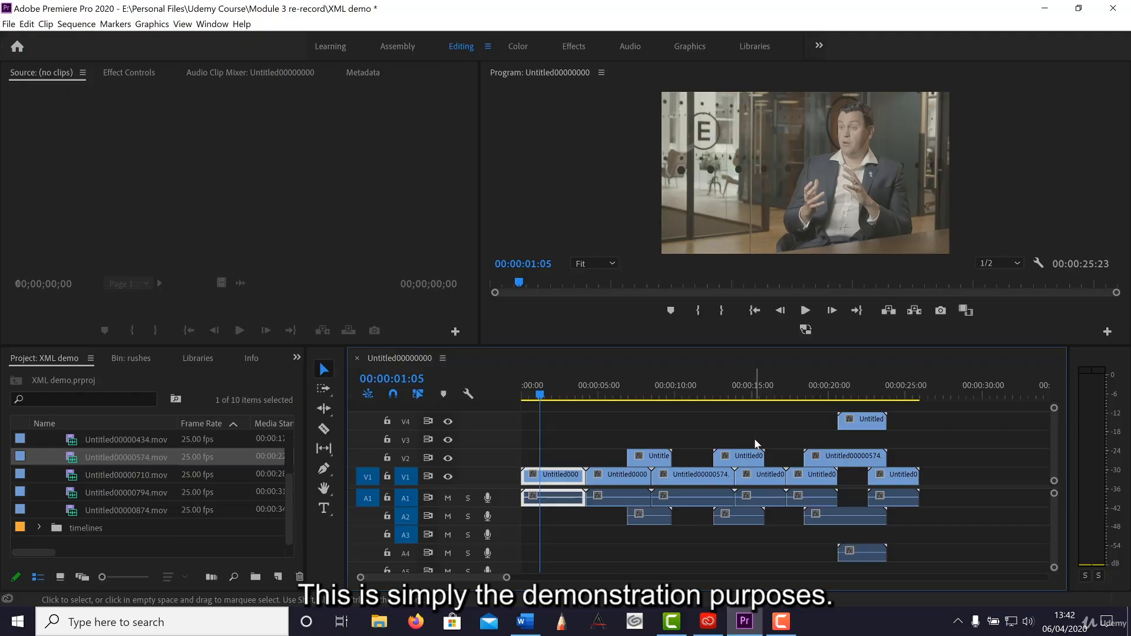
{"action": "left_click_drag", "start_coordinate": [541, 394], "coordinate": [775, 424]}
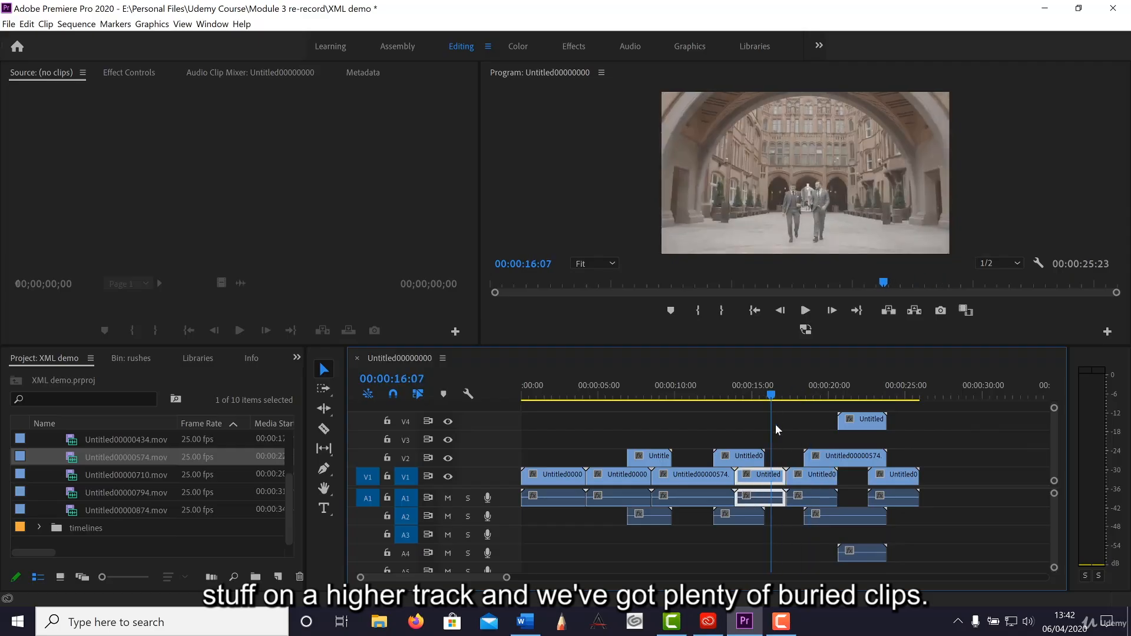
{"action": "left_click", "coordinate": [782, 435]}
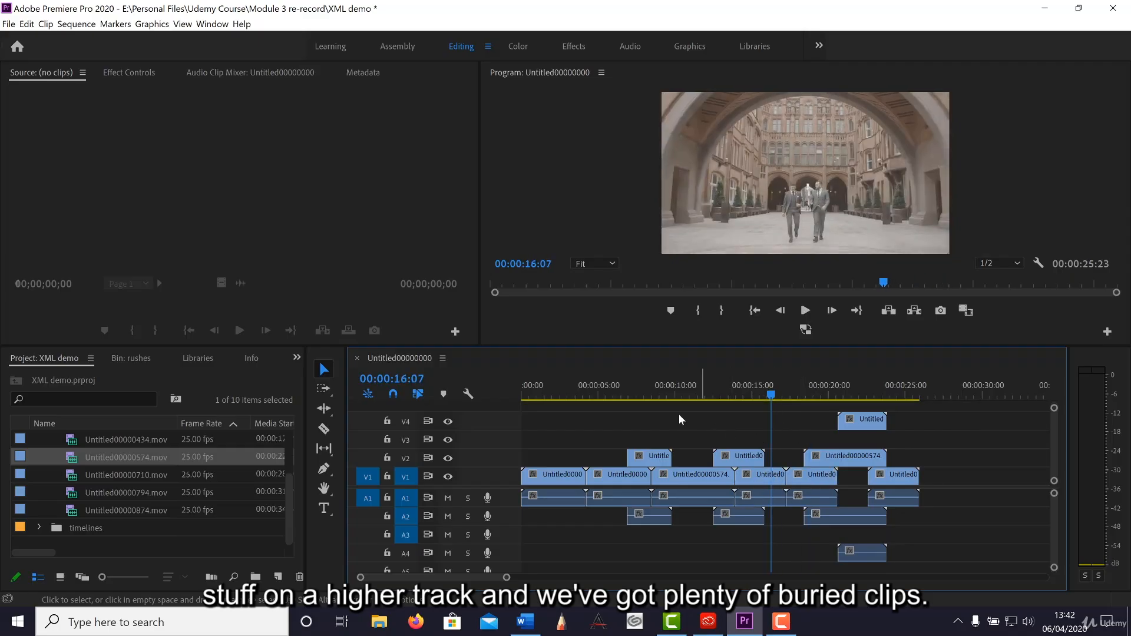
{"action": "left_click", "coordinate": [850, 394]}
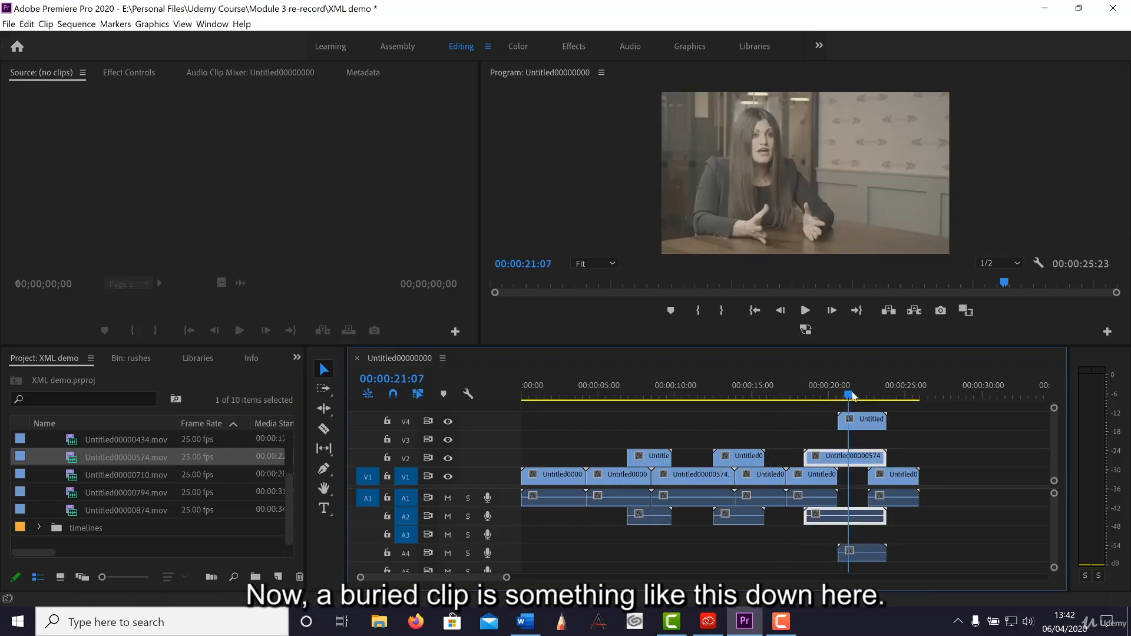
{"action": "left_click", "coordinate": [852, 394]}
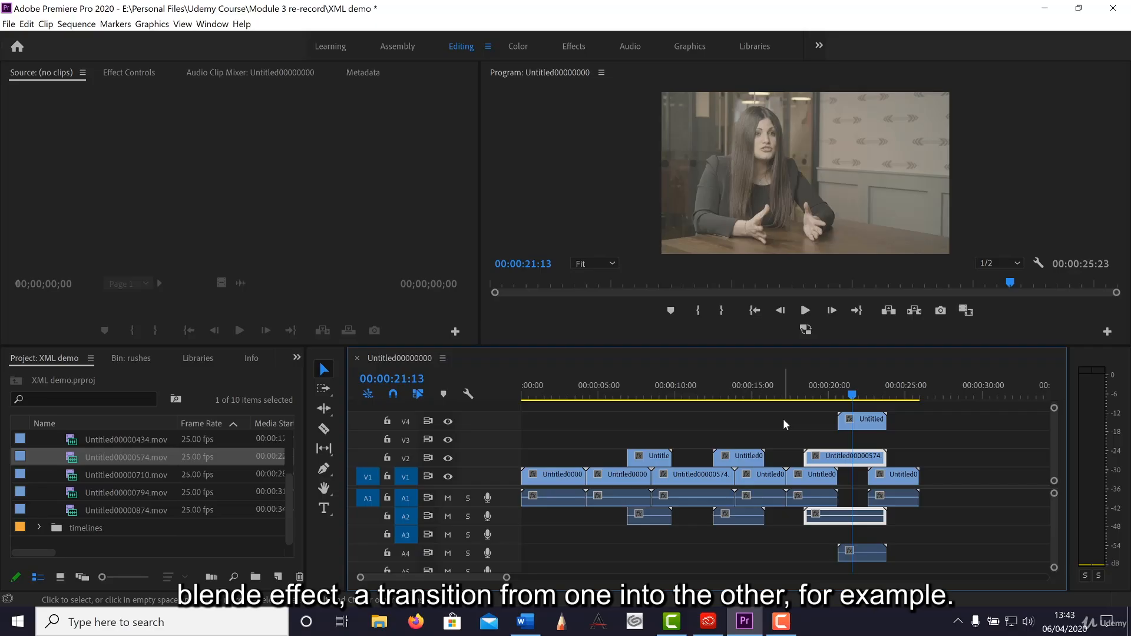
{"action": "left_click", "coordinate": [644, 394]}
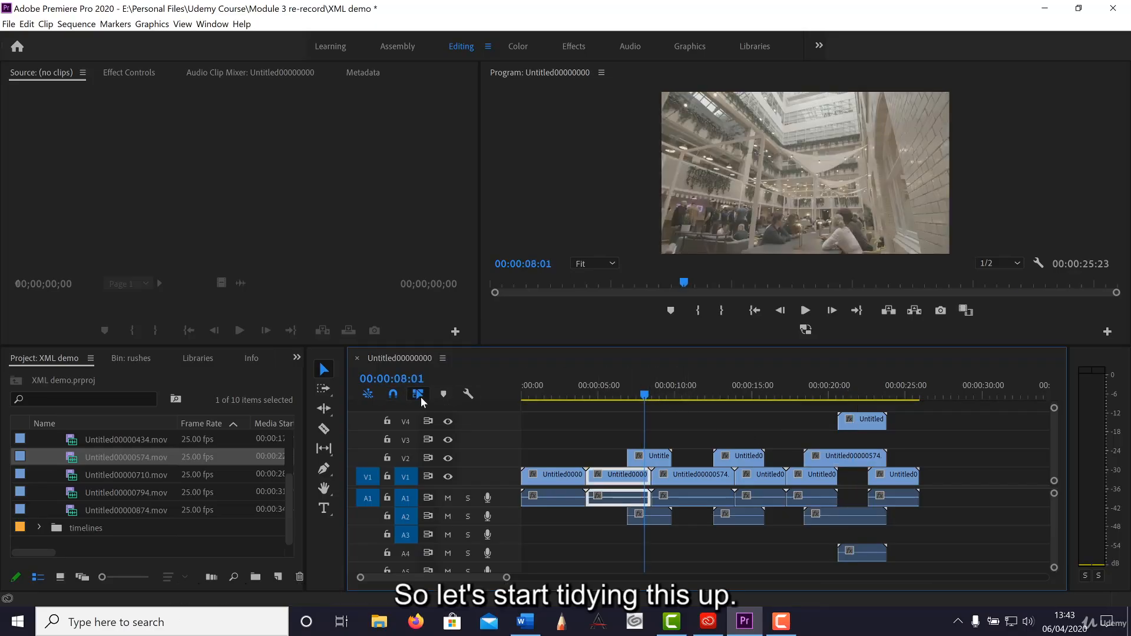
With linked selection off, trim the end of the last V2 clip to the V4 clip's start and move the V4 clip down to V2.
{"action": "left_click_drag", "start_coordinate": [522, 430], "coordinate": [823, 406]}
{"action": "left_click", "coordinate": [822, 388]}
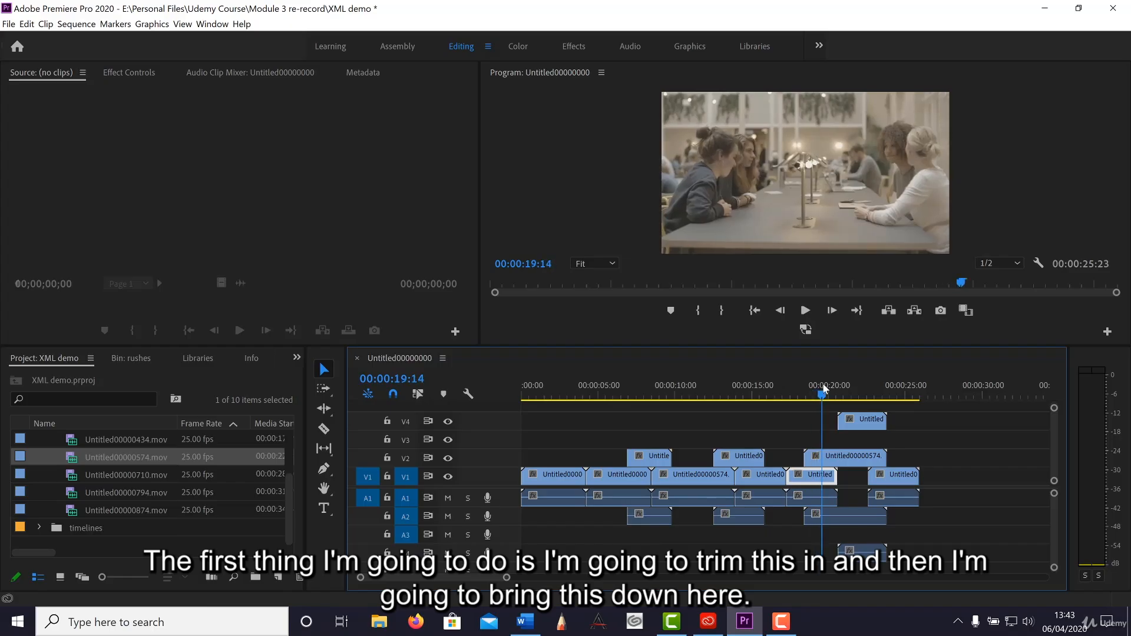
{"action": "mouse_move", "coordinate": [882, 454]}
{"action": "left_mouse_down"}
{"action": "mouse_move", "coordinate": [836, 454]}
{"action": "mouse_move", "coordinate": [864, 433]}
{"action": "mouse_move", "coordinate": [870, 469]}
{"action": "left_mouse_up"}
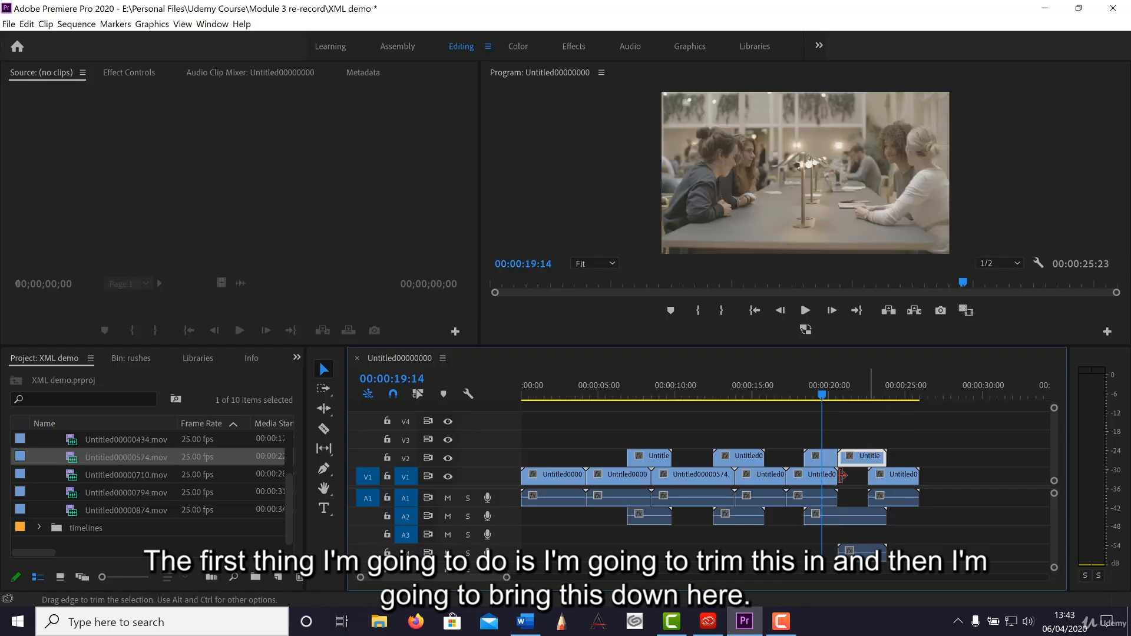
Bring the last two V2 clips down to V1, trimming the final V1 clip's start to fit, and move the A4 audio clip to A3.
{"action": "mouse_move", "coordinate": [832, 475]}
{"action": "left_mouse_down"}
{"action": "mouse_move", "coordinate": [802, 475]}
{"action": "mouse_move", "coordinate": [820, 474]}
{"action": "left_mouse_up"}
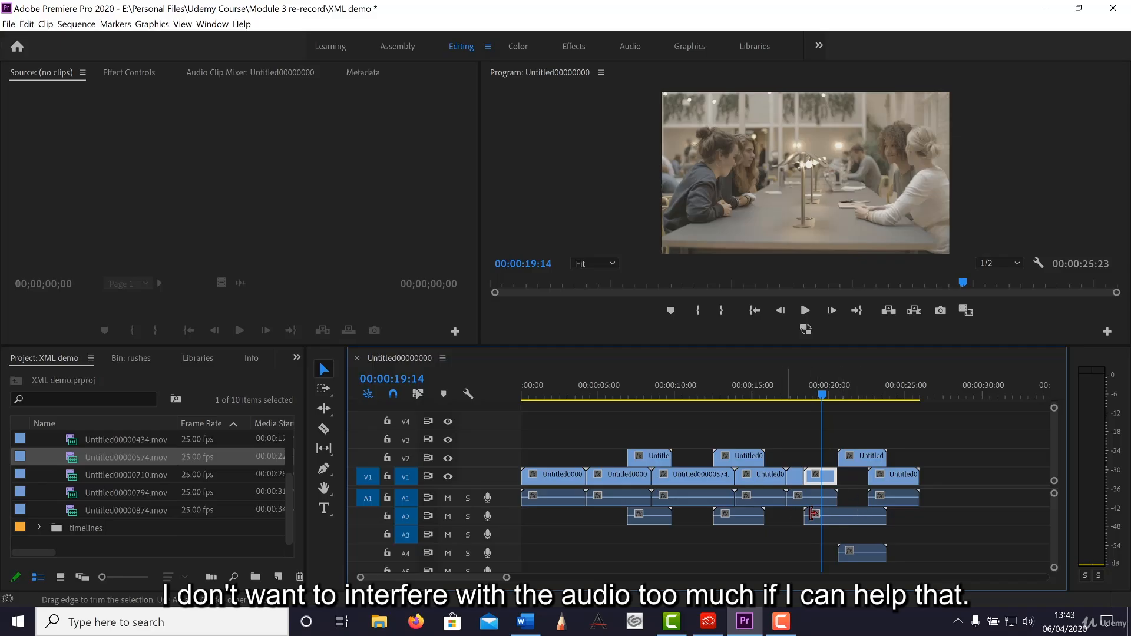
{"action": "left_click", "coordinate": [829, 395]}
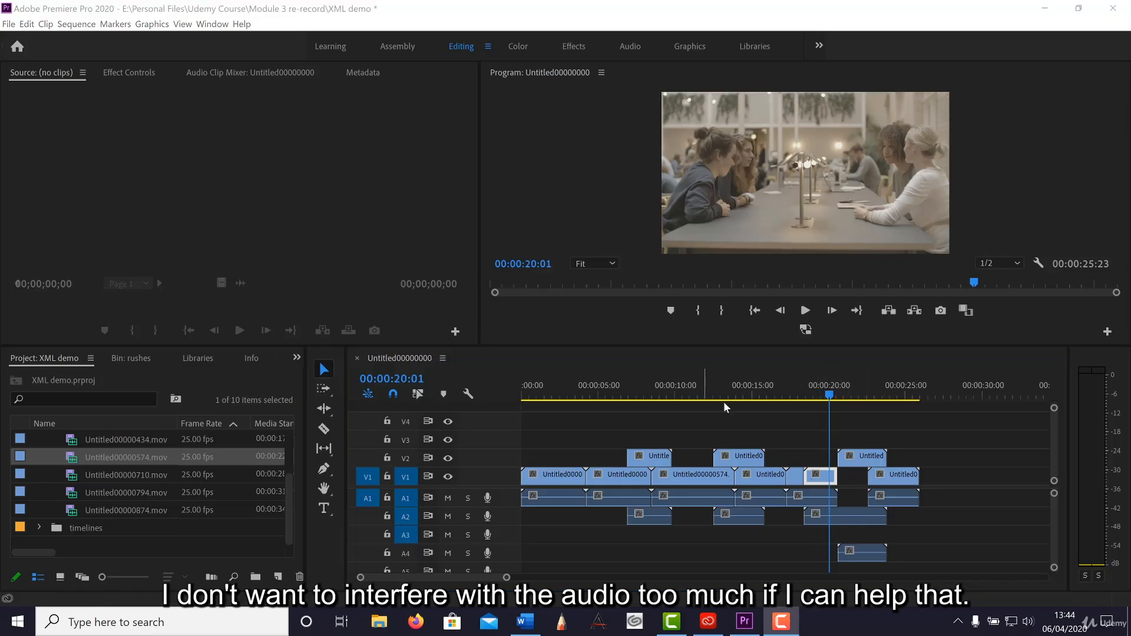
{"action": "left_click_drag", "start_coordinate": [829, 396], "coordinate": [823, 396]}
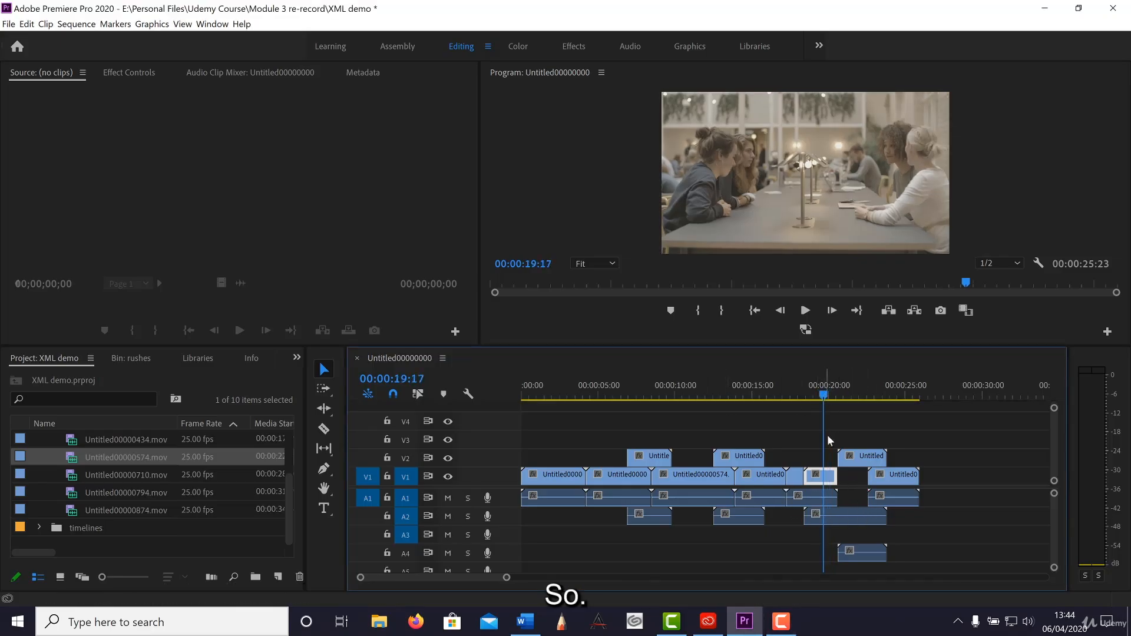
{"action": "mouse_move", "coordinate": [870, 475]}
{"action": "left_mouse_down"}
{"action": "mouse_move", "coordinate": [888, 475]}
{"action": "mouse_move", "coordinate": [861, 483]}
{"action": "left_mouse_up"}
{"action": "left_click", "coordinate": [860, 463]}
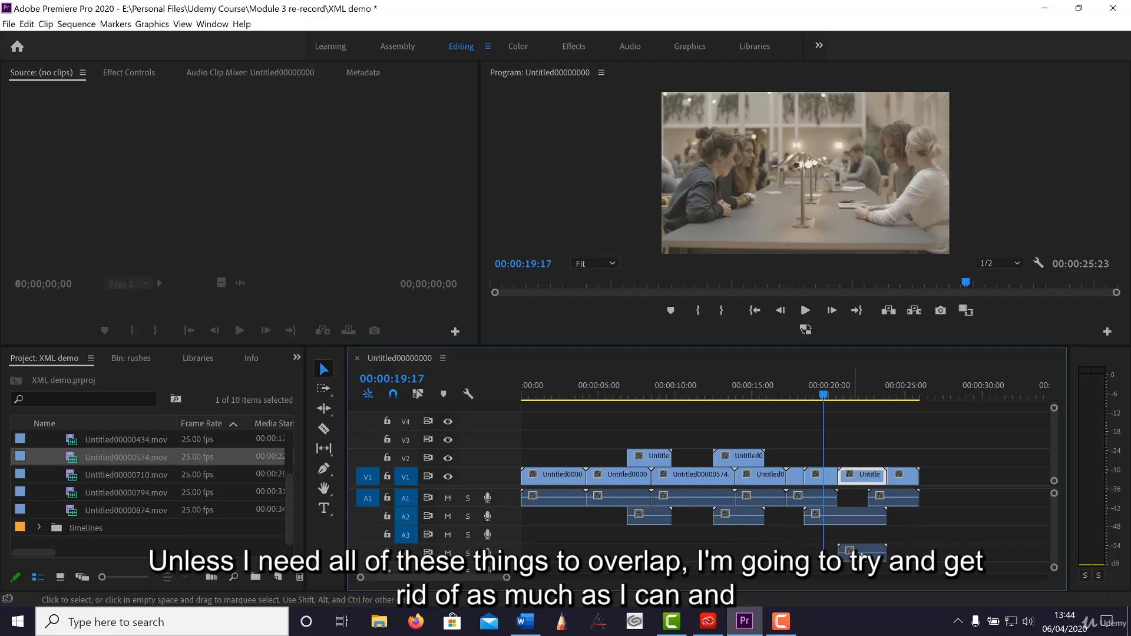
{"action": "left_click_drag", "start_coordinate": [868, 553], "coordinate": [869, 536]}
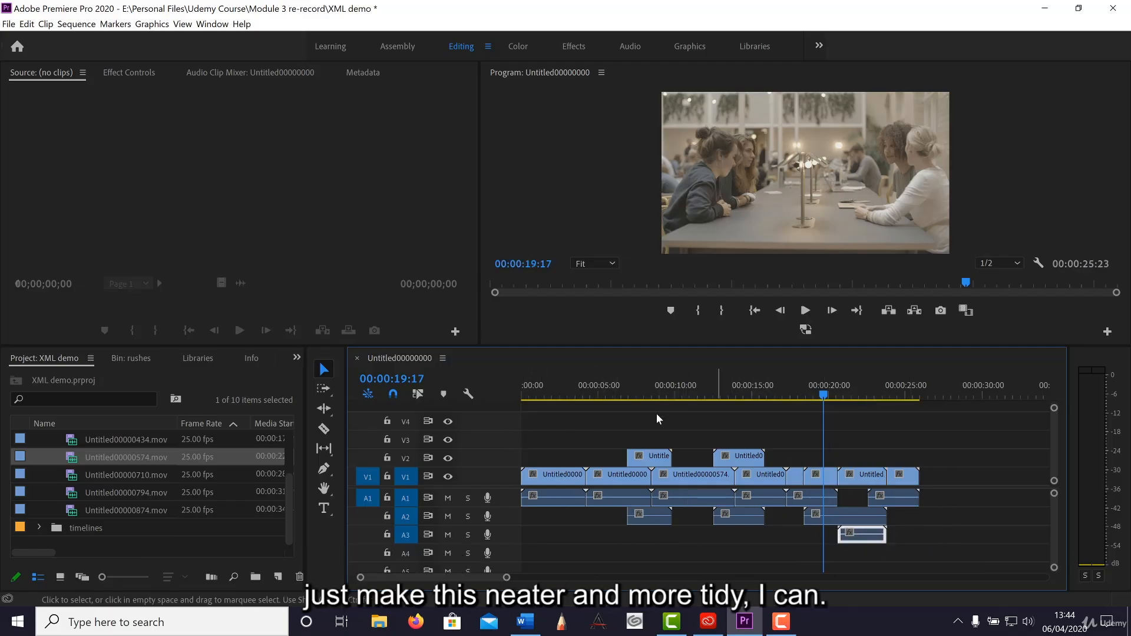
Move the first V2 clip down to V1, trimming the V1 clips on both sides to meet its edges.
{"action": "left_click_drag", "start_coordinate": [608, 380], "coordinate": [625, 406]}
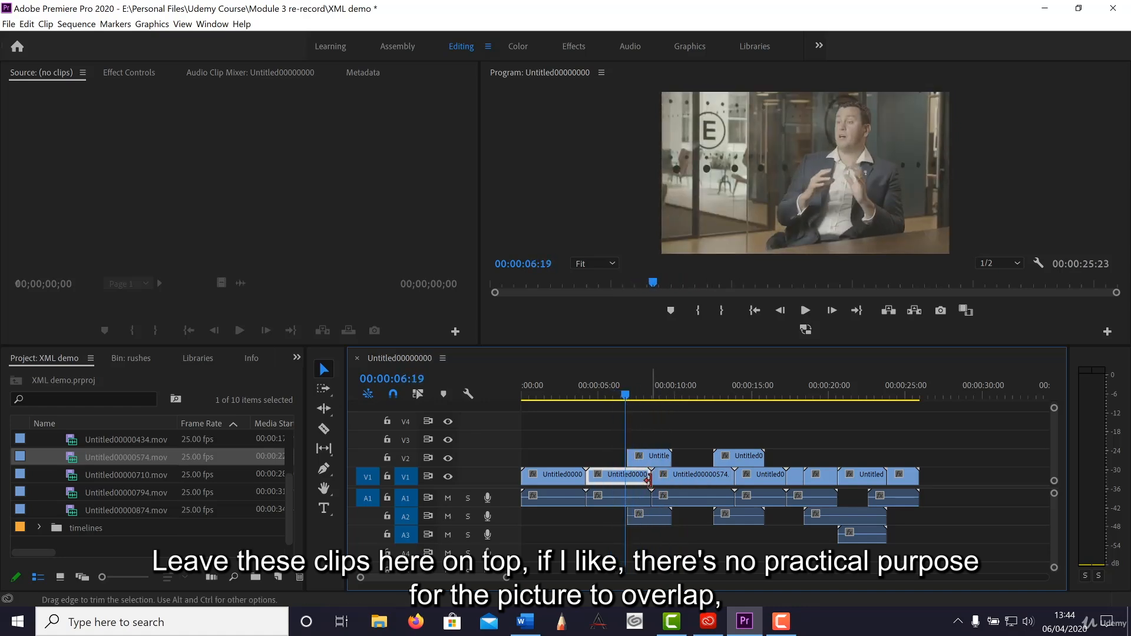
{"action": "mouse_move", "coordinate": [645, 478]}
{"action": "left_mouse_down"}
{"action": "mouse_move", "coordinate": [625, 477]}
{"action": "mouse_move", "coordinate": [672, 476]}
{"action": "mouse_move", "coordinate": [650, 462]}
{"action": "mouse_move", "coordinate": [649, 476]}
{"action": "left_mouse_up"}
{"action": "left_click_drag", "start_coordinate": [689, 402], "coordinate": [745, 399]}
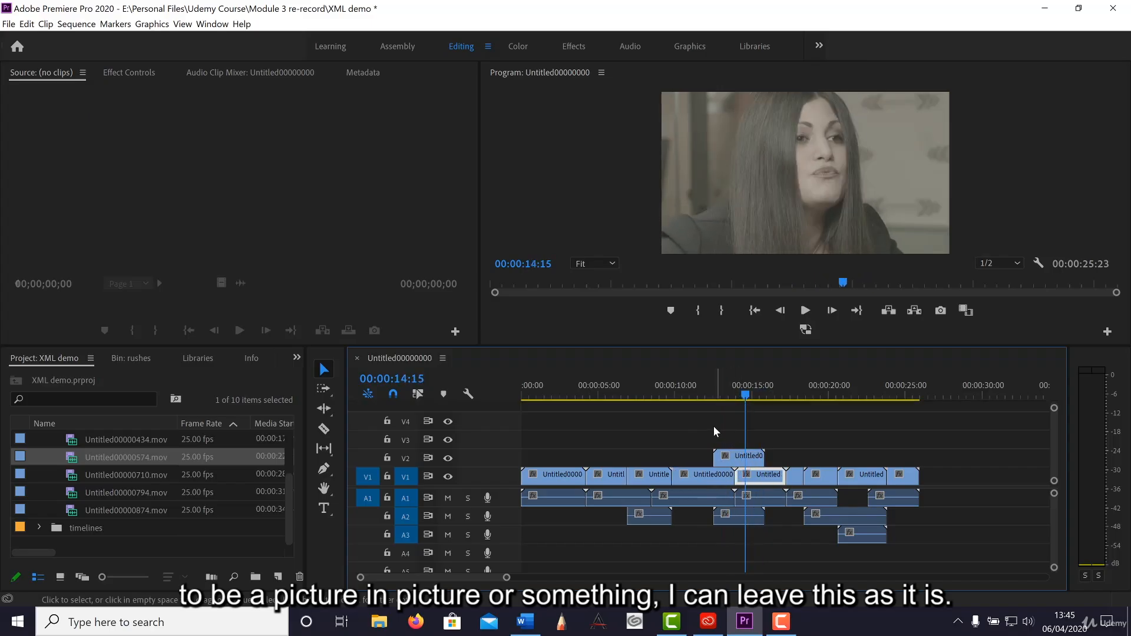
{"action": "left_click", "coordinate": [713, 427]}
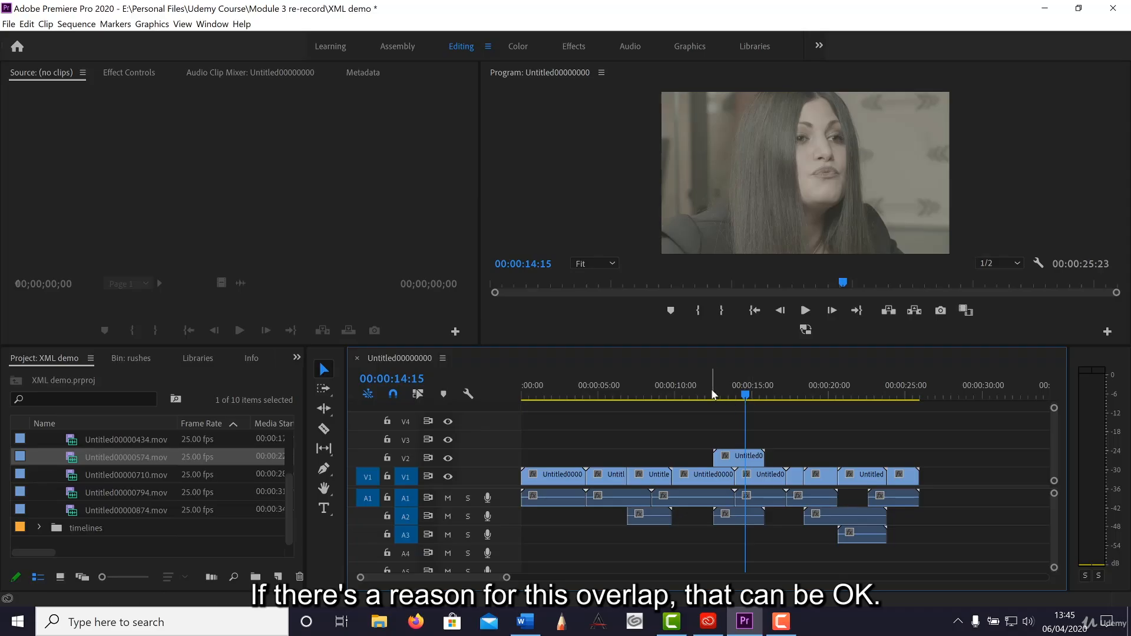
{"action": "left_click_drag", "start_coordinate": [711, 389], "coordinate": [691, 392]}
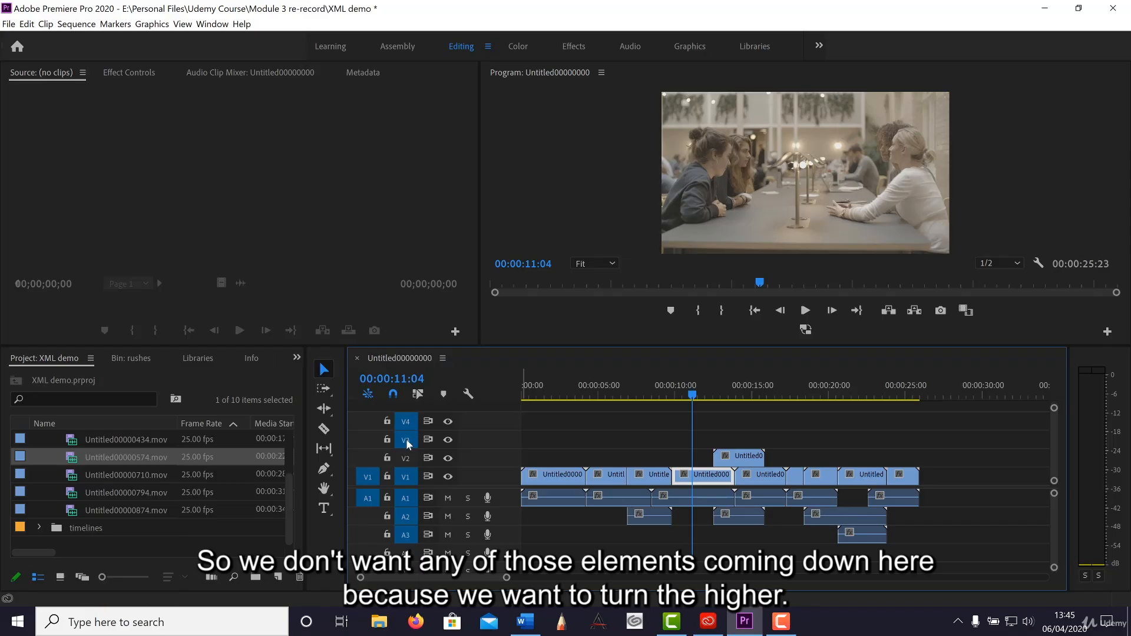
Turn off the track output of V3 and V4 and deselect all clips.
{"action": "left_click", "coordinate": [447, 422]}
{"action": "left_click", "coordinate": [448, 440]}
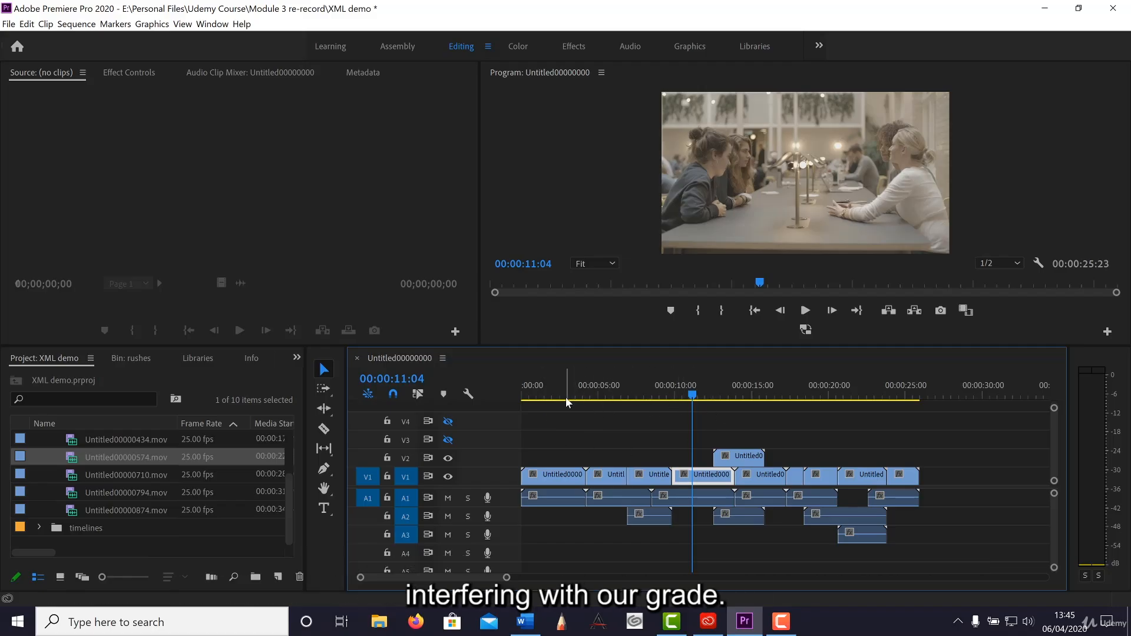
{"action": "left_click", "coordinate": [452, 423]}
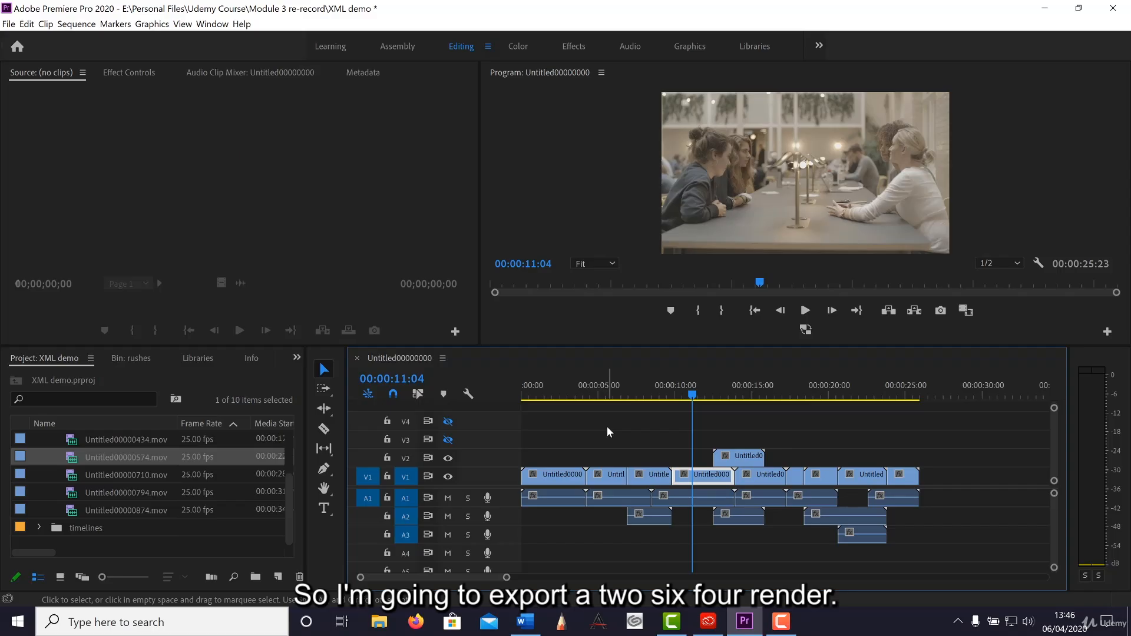
{"action": "left_click", "coordinate": [606, 426]}
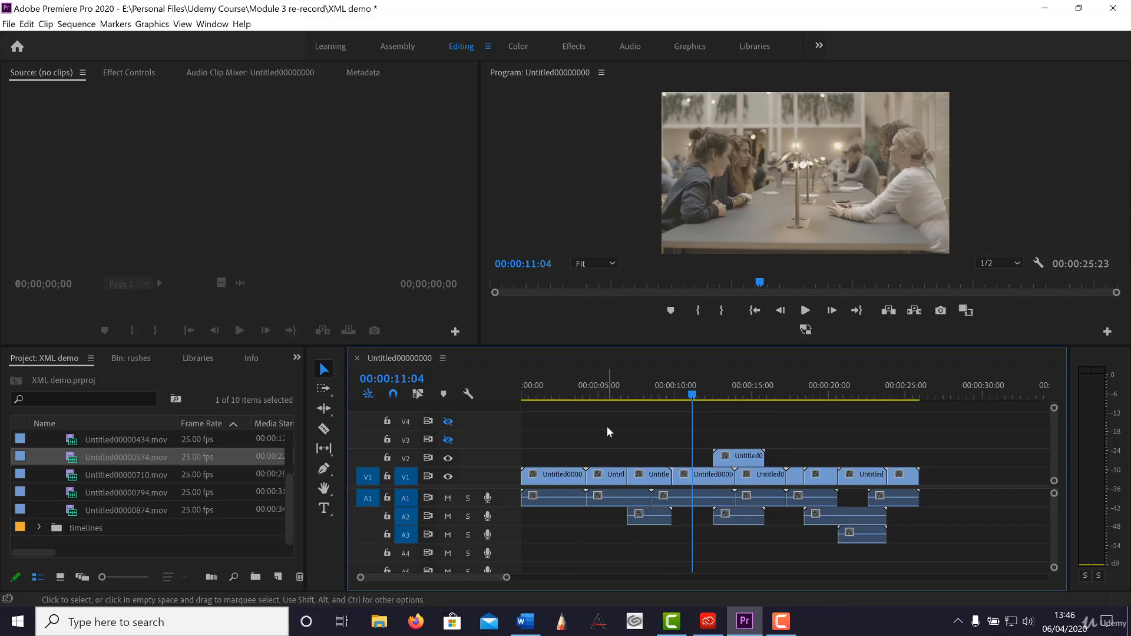
Set up a media export of the sequence in H.264 format with the video settings matched to the source.
{"action": "left_click", "coordinate": [9, 23]}
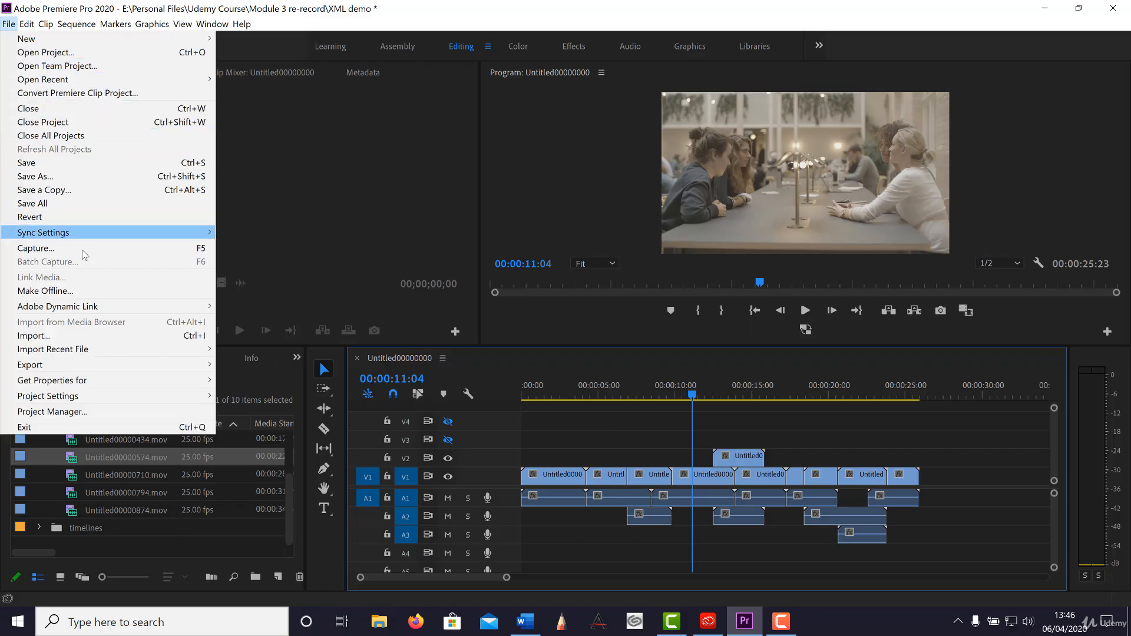
{"action": "mouse_move", "coordinate": [119, 369]}
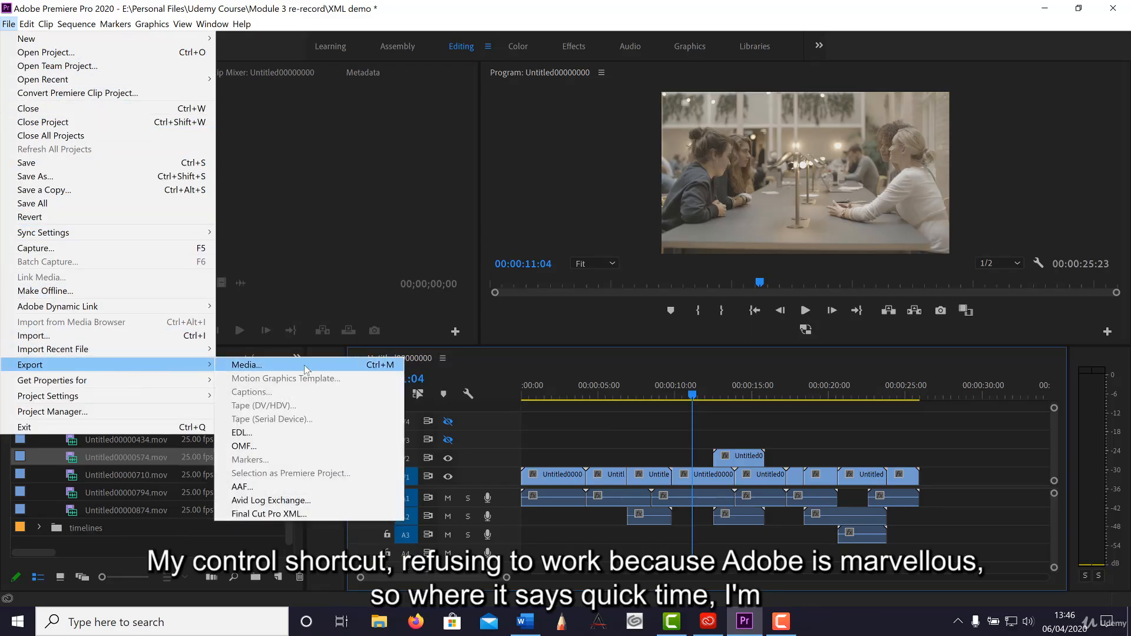
{"action": "left_click", "coordinate": [306, 370]}
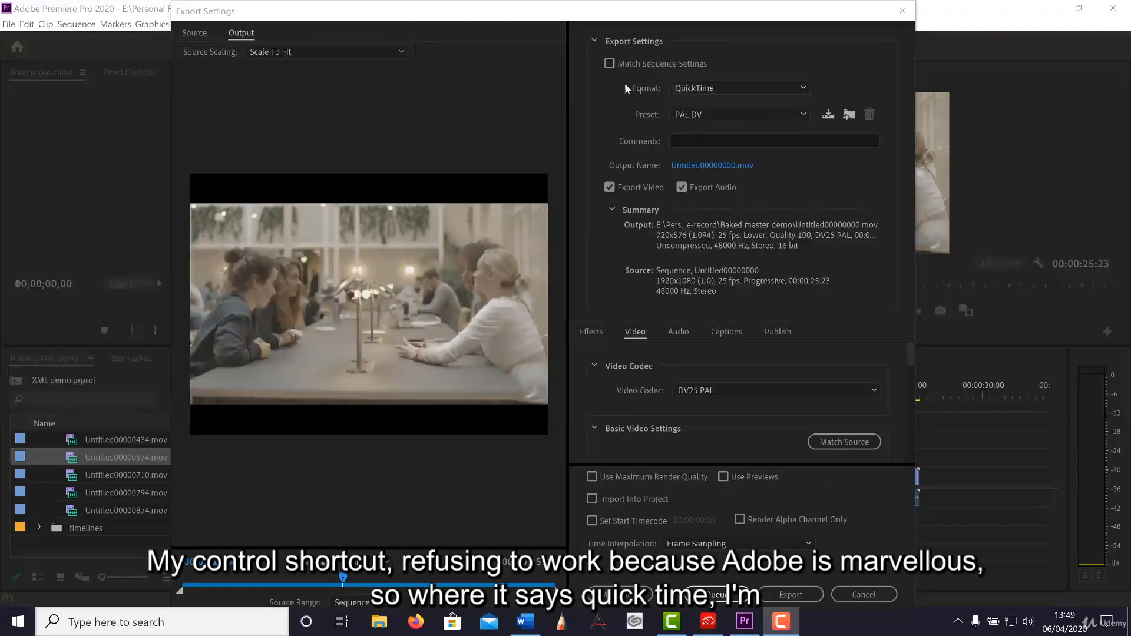
{"action": "left_click", "coordinate": [692, 88]}
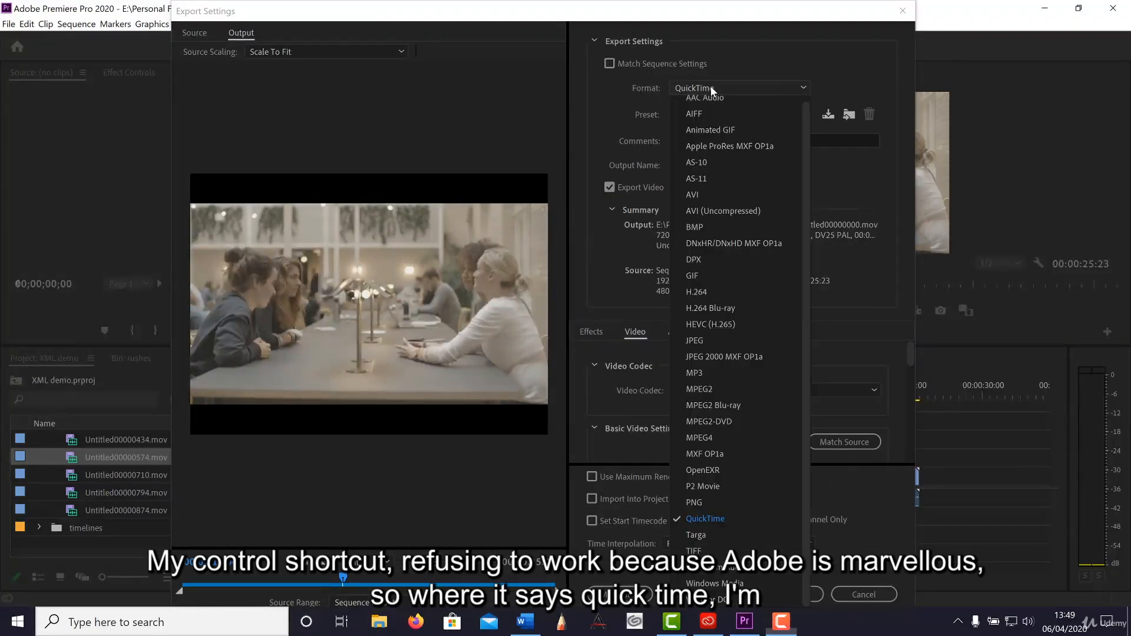
{"action": "left_click", "coordinate": [730, 291]}
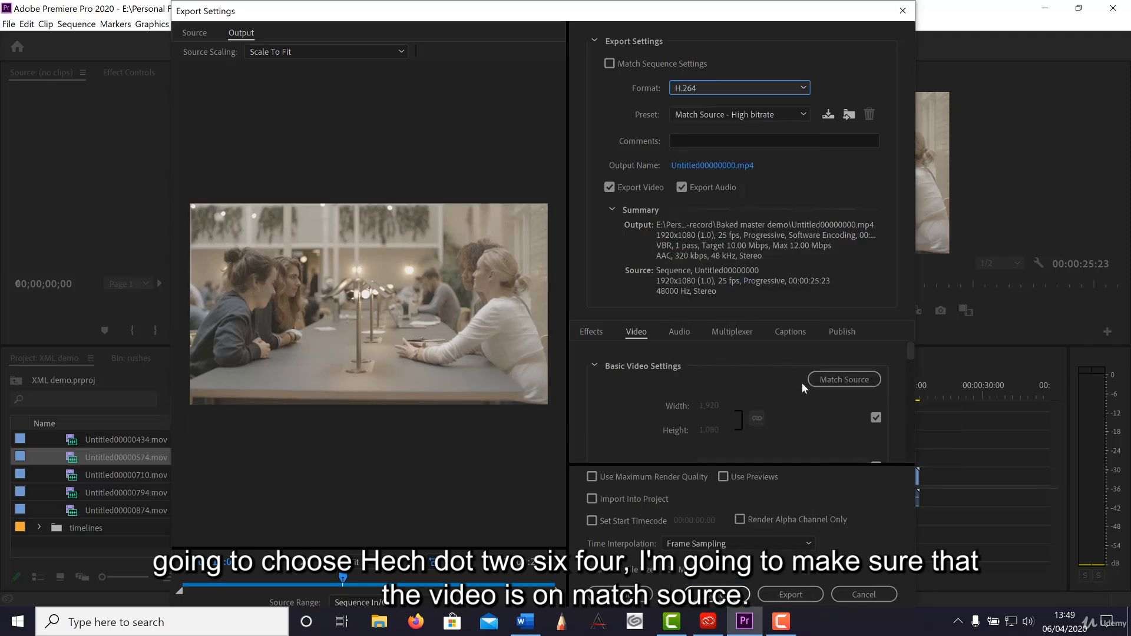
{"action": "left_click", "coordinate": [824, 380]}
{"action": "scroll", "coordinate": [758, 379], "scroll_direction": "down", "scroll_amount": 5}
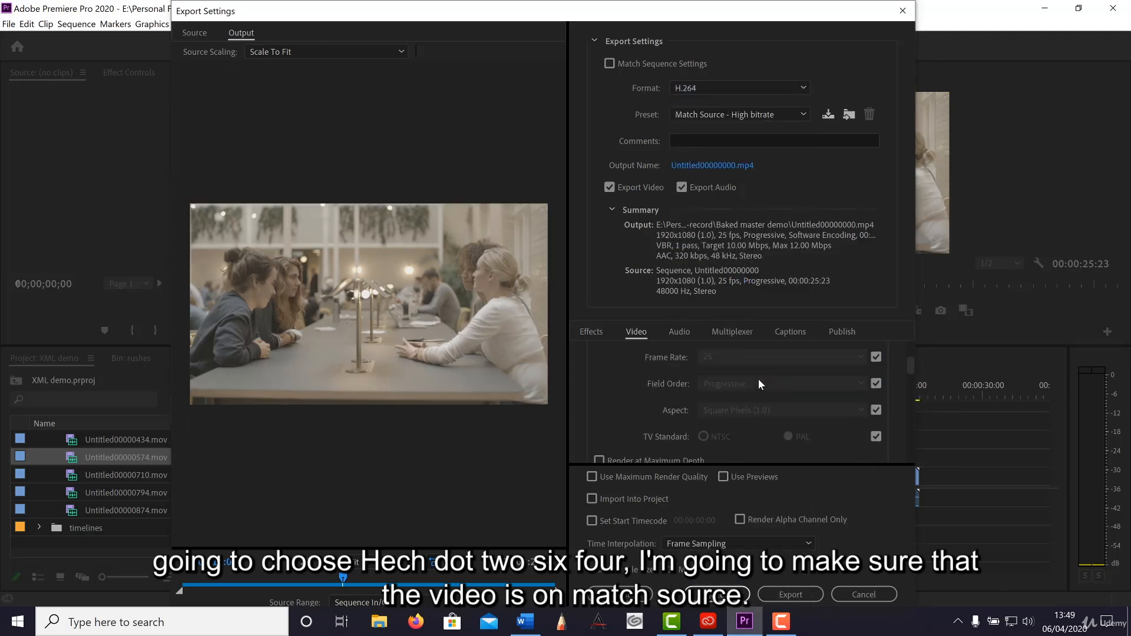
{"action": "scroll", "coordinate": [758, 379], "scroll_direction": "up", "scroll_amount": 5}
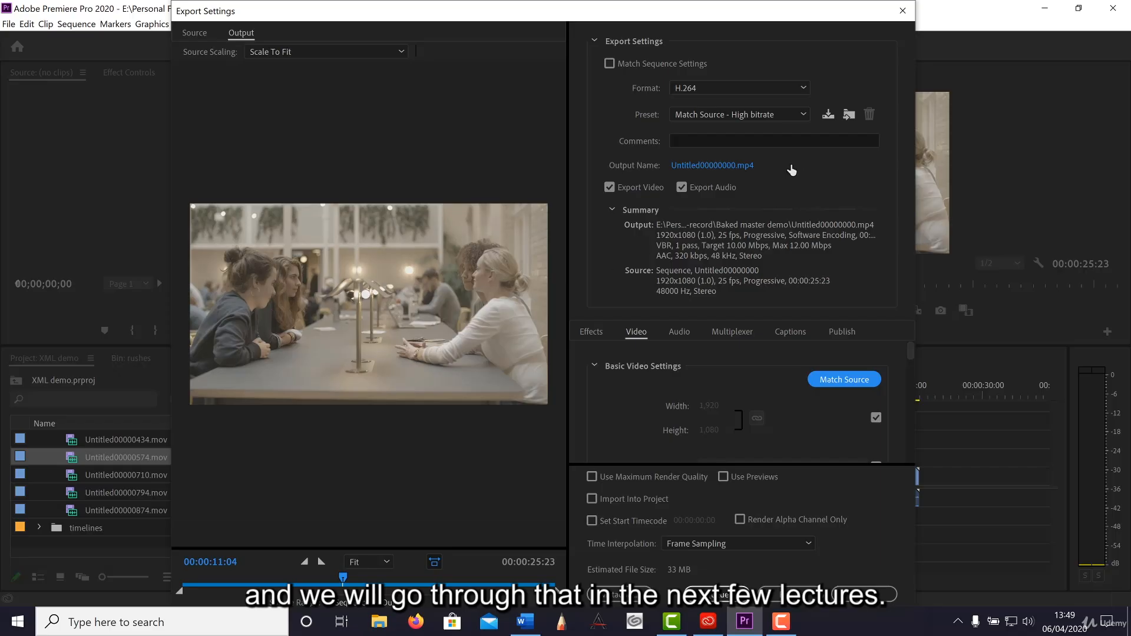
Name the output file Demo_OFFLINE in the Baked master demo folder and export the reference render.
{"action": "left_click", "coordinate": [691, 167]}
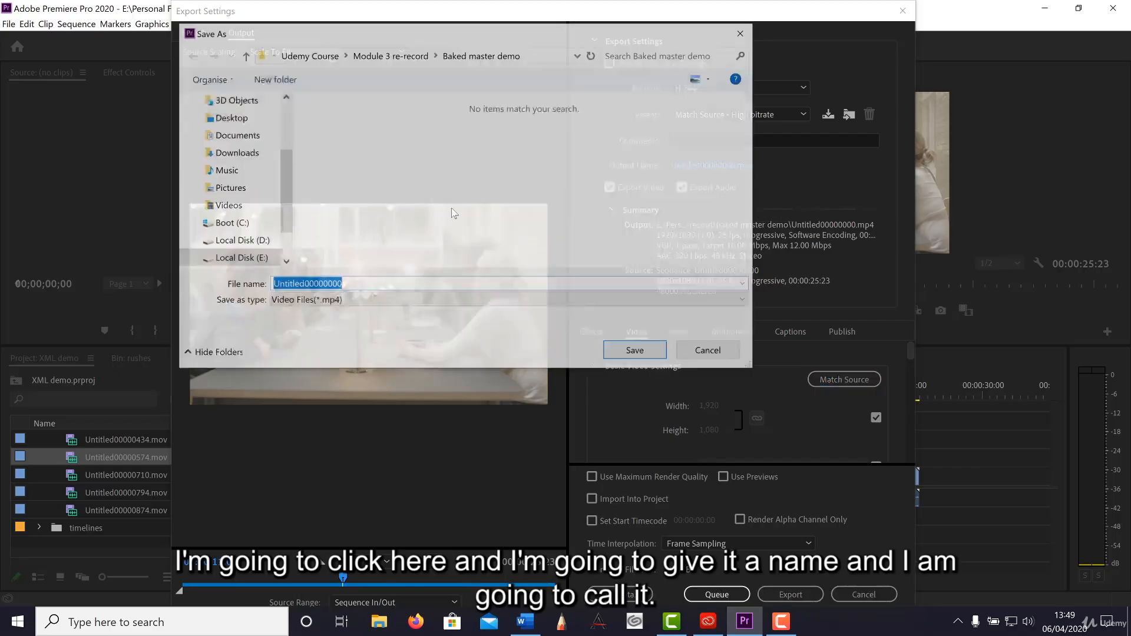
{"action": "left_click", "coordinate": [367, 284]}
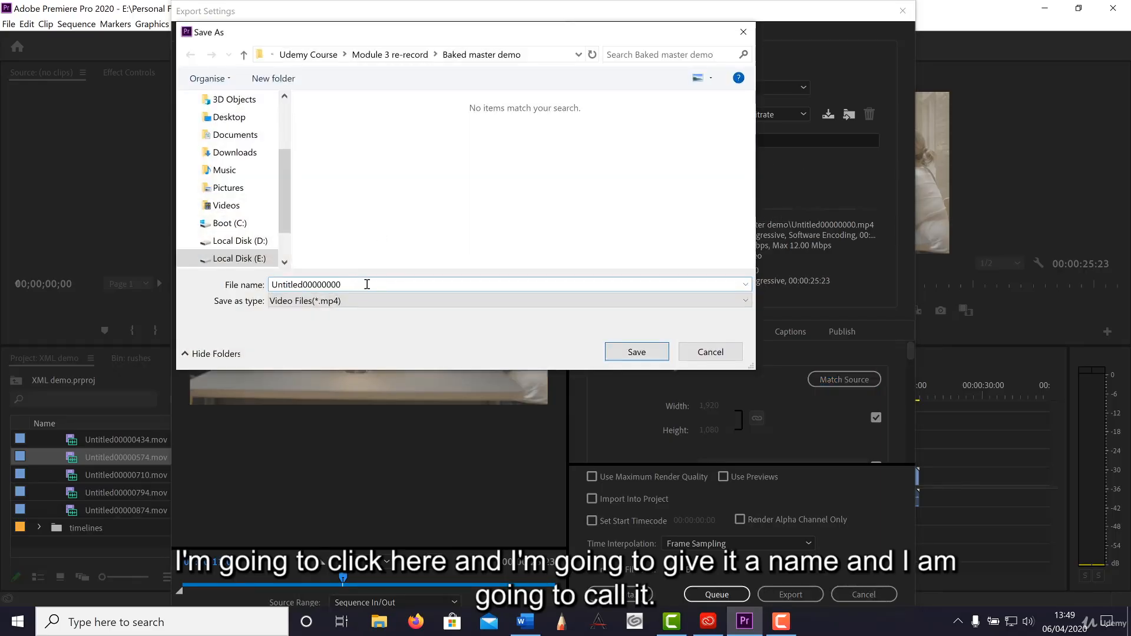
{"action": "key", "text": "BackSpace"}
{"action": "key", "text": "BackSpace"}
{"action": "key", "text": "BackSpace"}
{"action": "key", "text": "BackSpace"}
{"action": "key", "text": "BackSpace"}
{"action": "key", "text": "BackSpace"}
{"action": "key", "text": "BackSpace"}
{"action": "key", "text": "BackSpace"}
{"action": "key", "text": "BackSpace"}
{"action": "key", "text": "BackSpace"}
{"action": "key", "text": "BackSpace"}
{"action": "key", "text": "BackSpace"}
{"action": "key", "text": "BackSpace"}
{"action": "key", "text": "BackSpace"}
{"action": "key", "text": "BackSpace"}
{"action": "key", "text": "BackSpace"}
{"action": "type", "text": "De"}
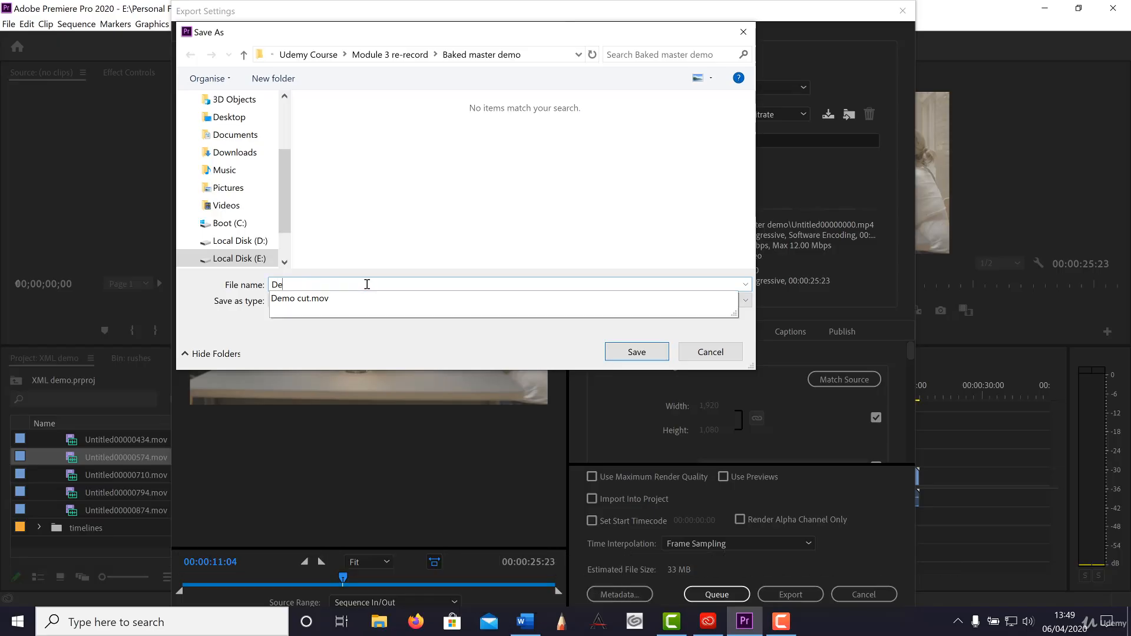
{"action": "type", "text": "mo_"}
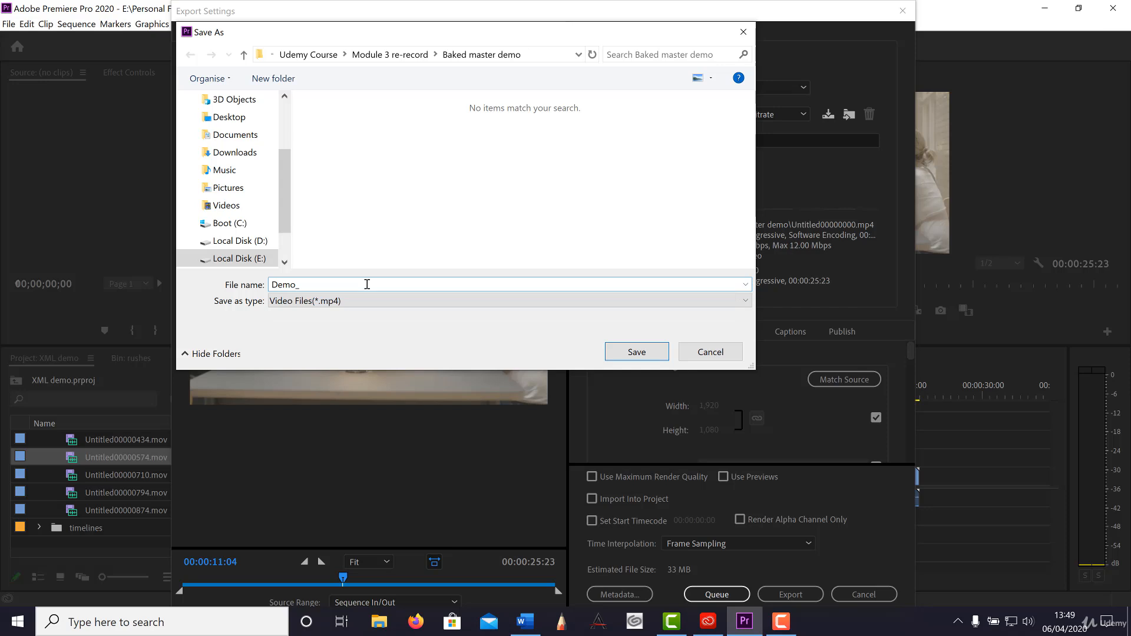
{"action": "type", "text": "OFF"}
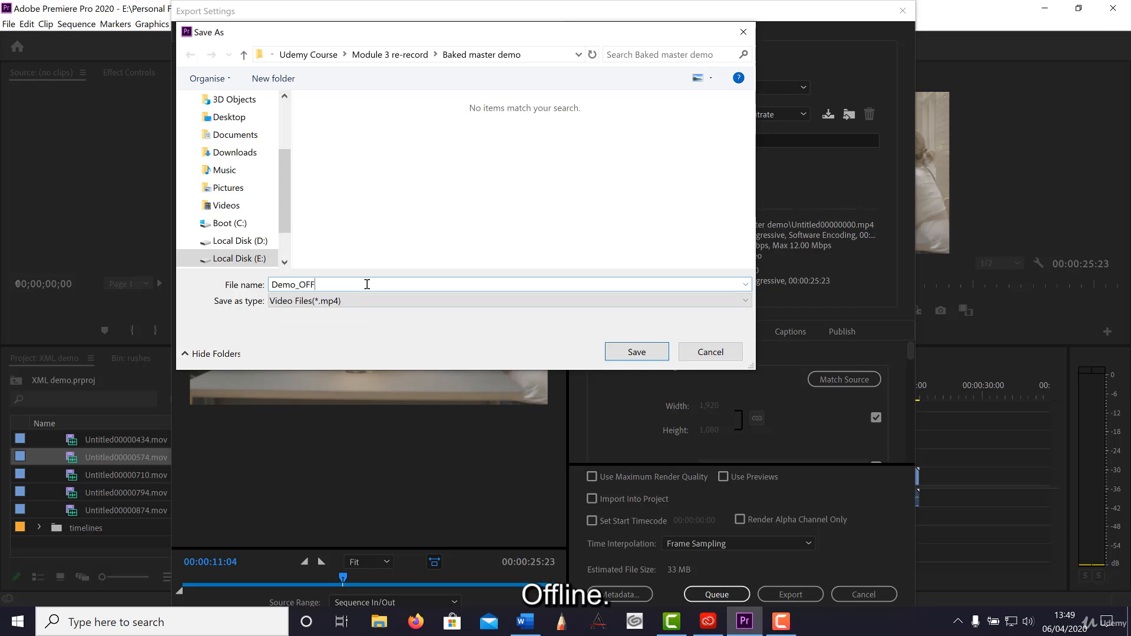
{"action": "type", "text": "LI"}
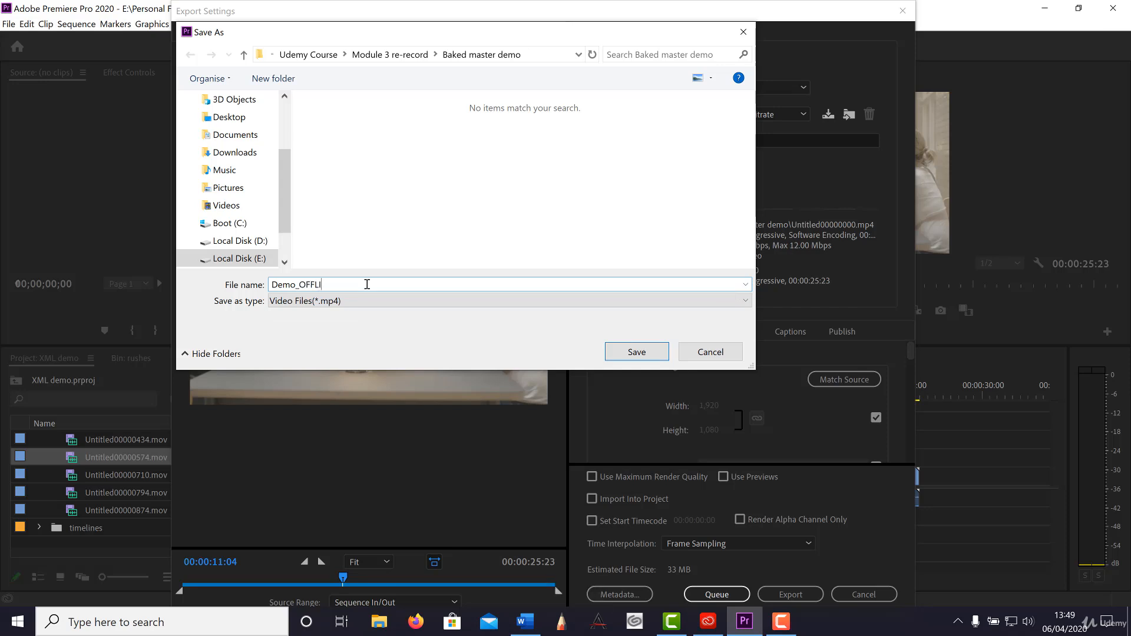
{"action": "type", "text": "N?E"}
{"action": "key", "text": "BackSpace"}
{"action": "key", "text": "BackSpace"}
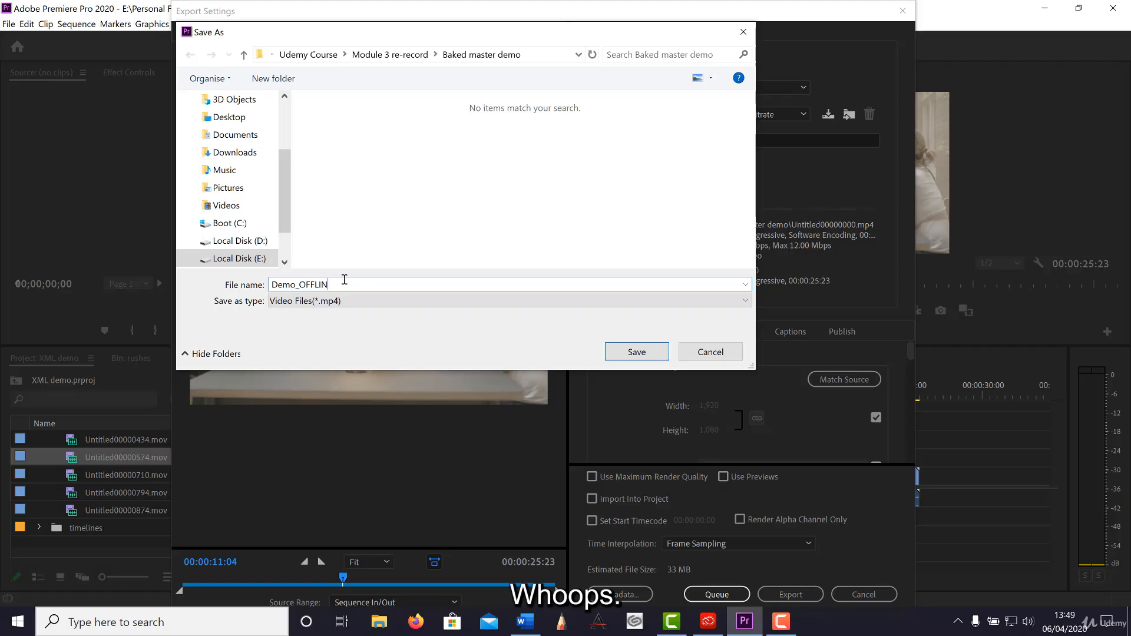
{"action": "type", "text": "E"}
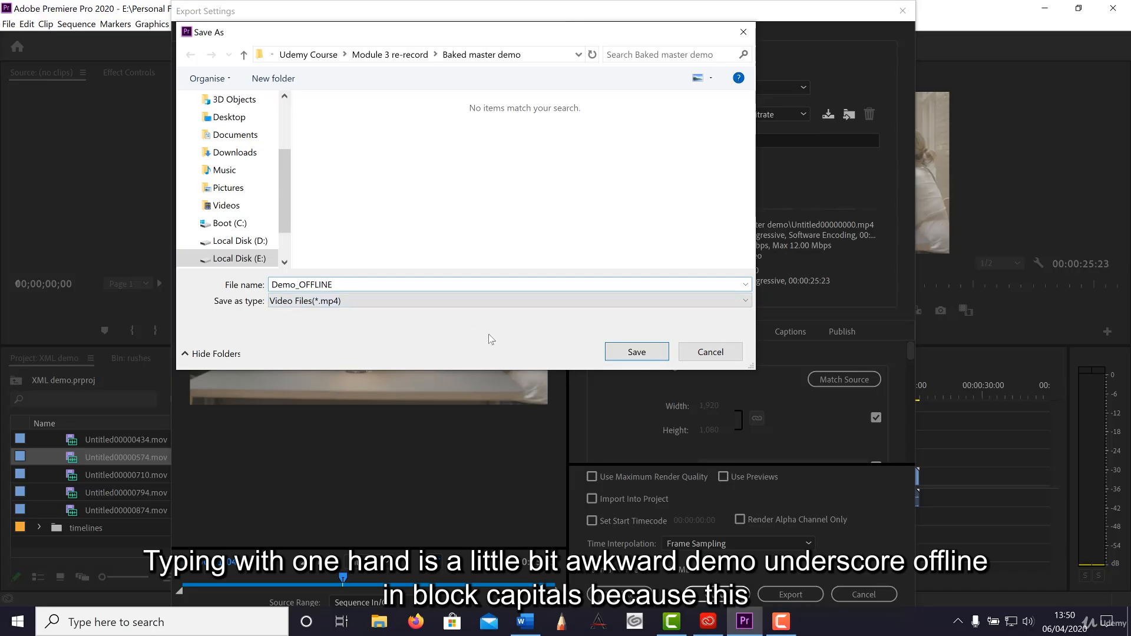
{"action": "left_click_drag", "start_coordinate": [270, 285], "coordinate": [334, 286]}
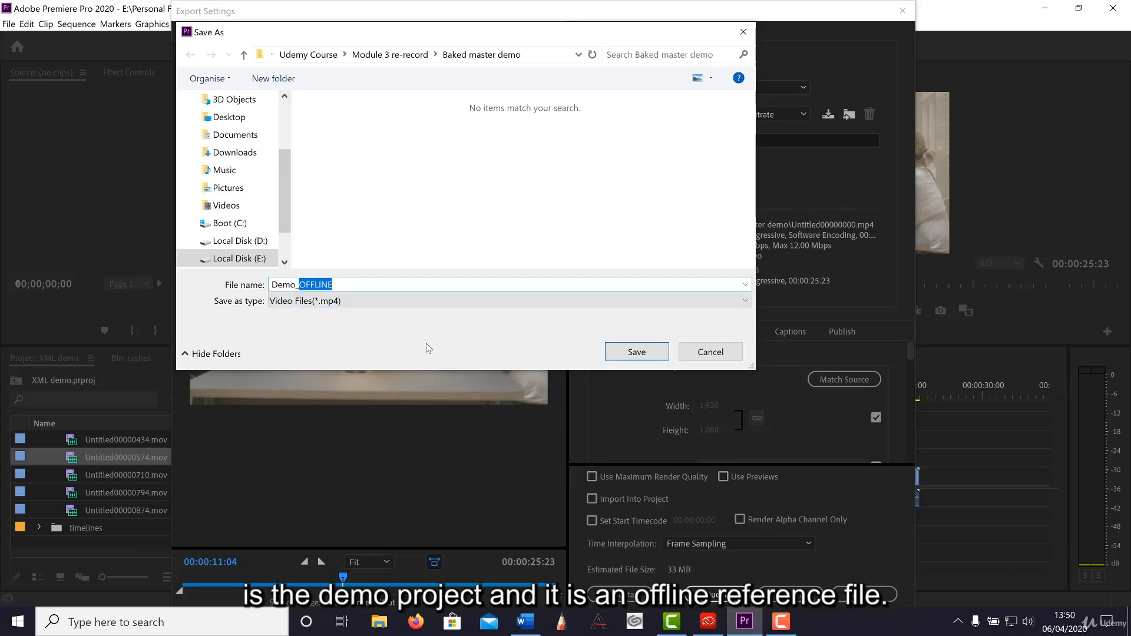
{"action": "left_click", "coordinate": [359, 283]}
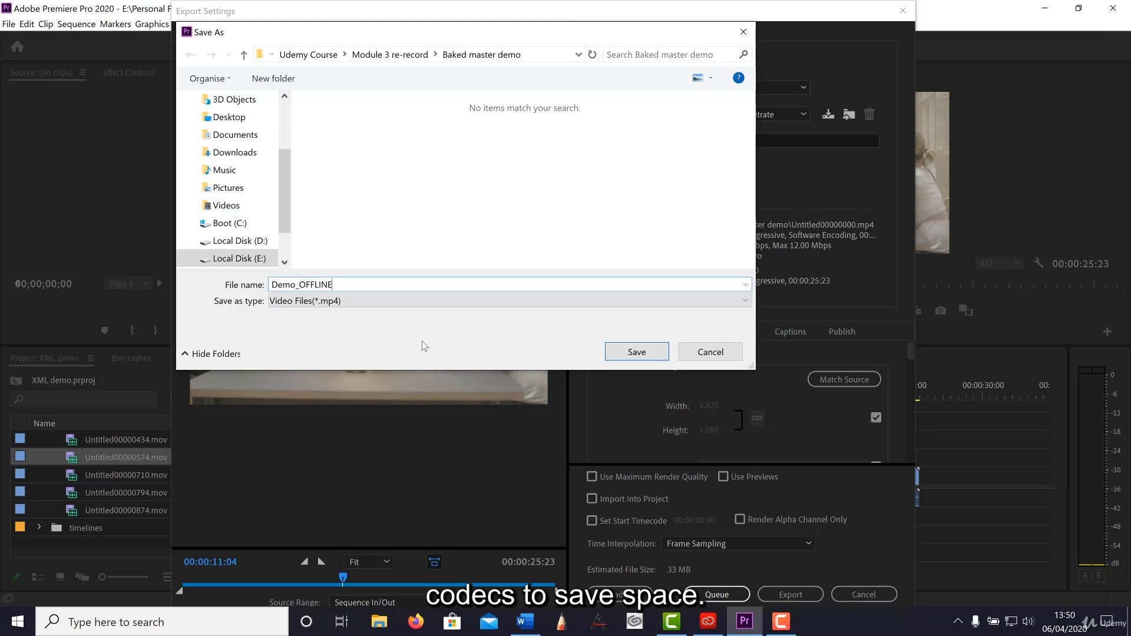
{"action": "left_click", "coordinate": [644, 351]}
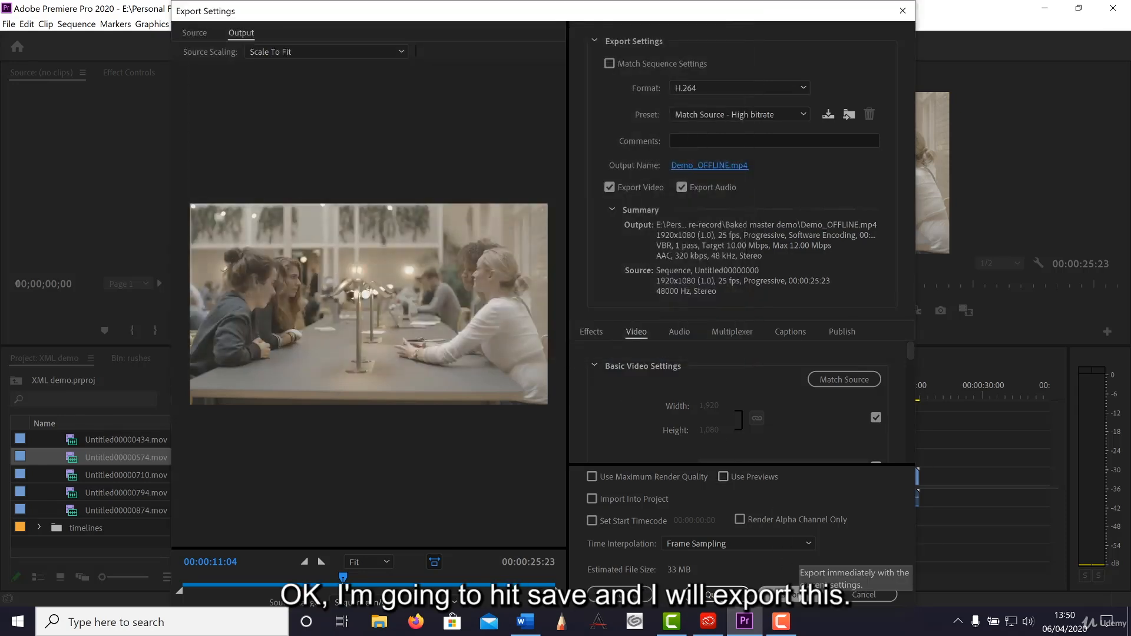
{"action": "left_click", "coordinate": [795, 595]}
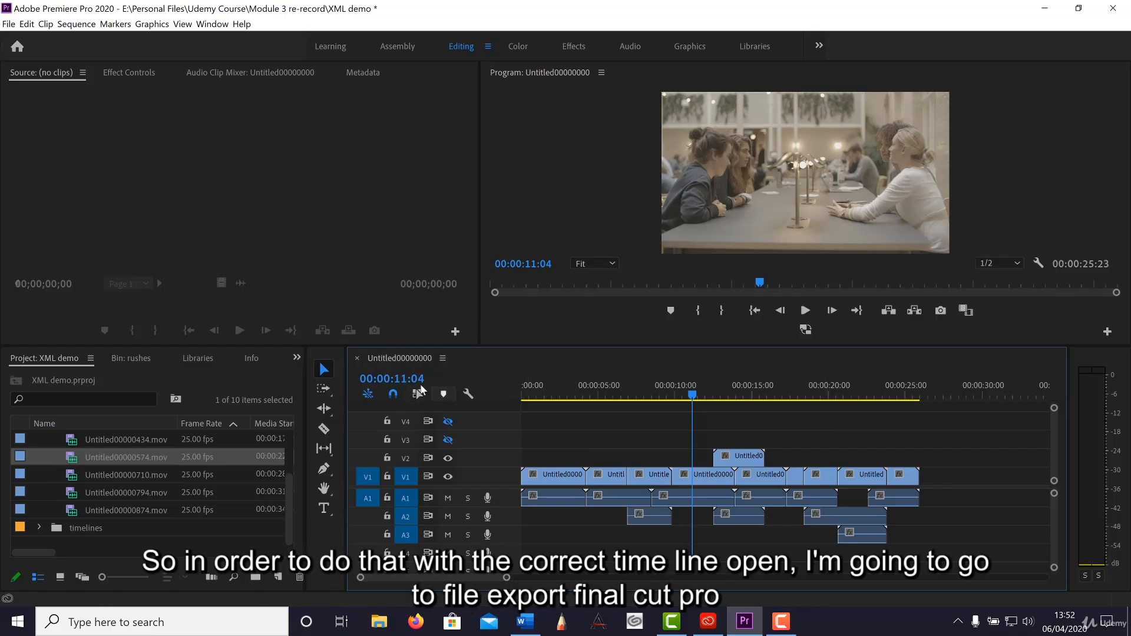
Export the open sequence as a Final Cut Pro XML named Demo XML in the Baked master demo folder.
{"action": "left_click", "coordinate": [8, 25]}
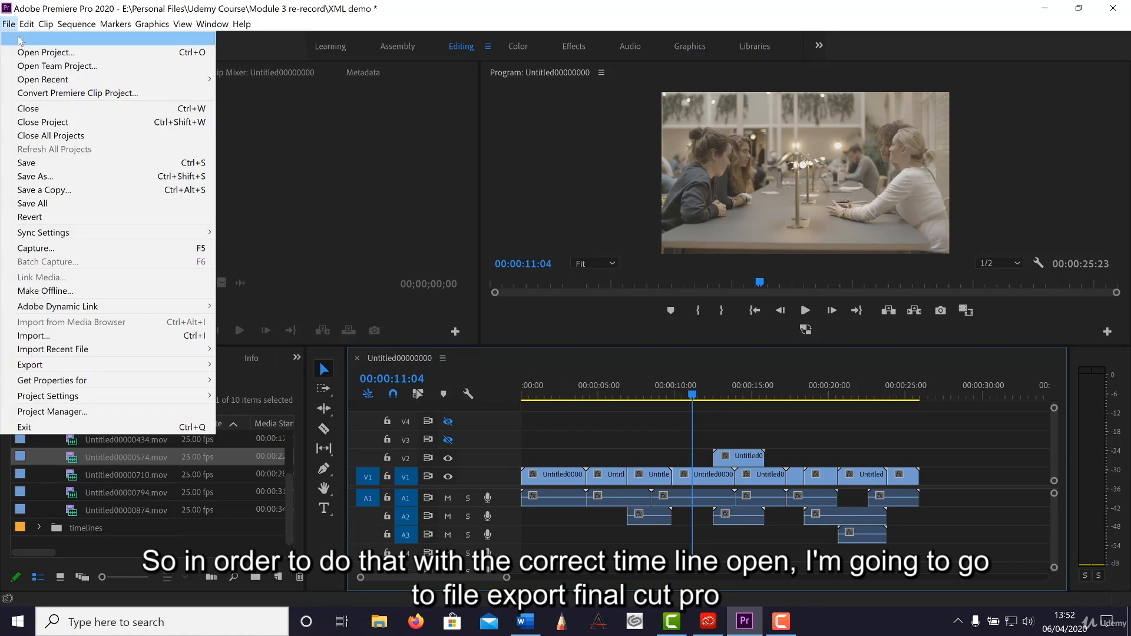
{"action": "mouse_move", "coordinate": [147, 365]}
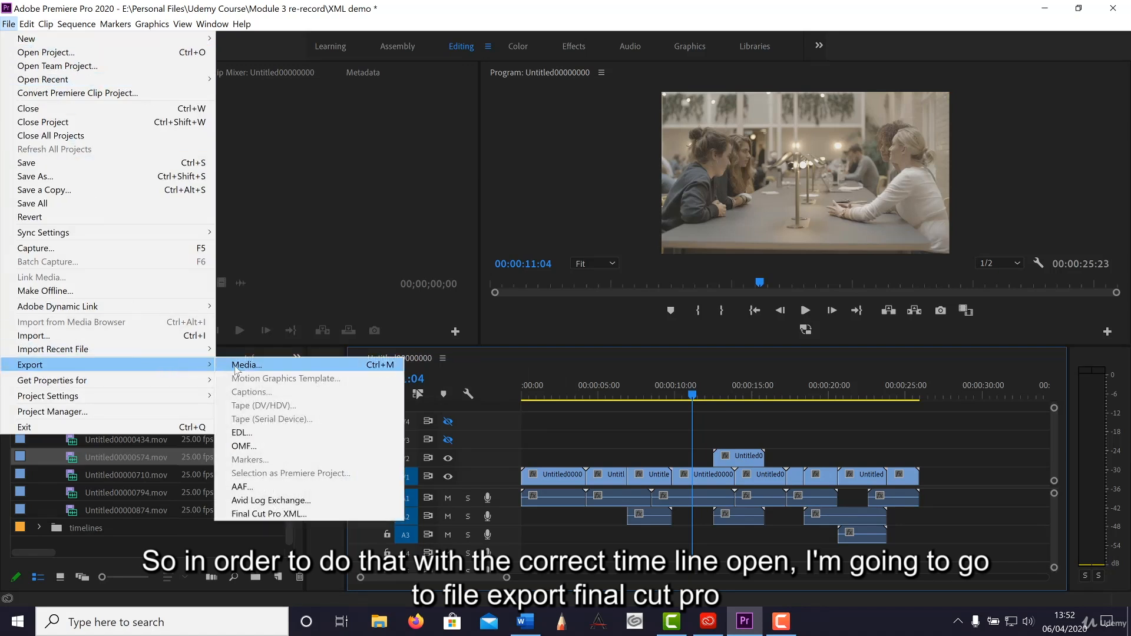
{"action": "left_click", "coordinate": [310, 515]}
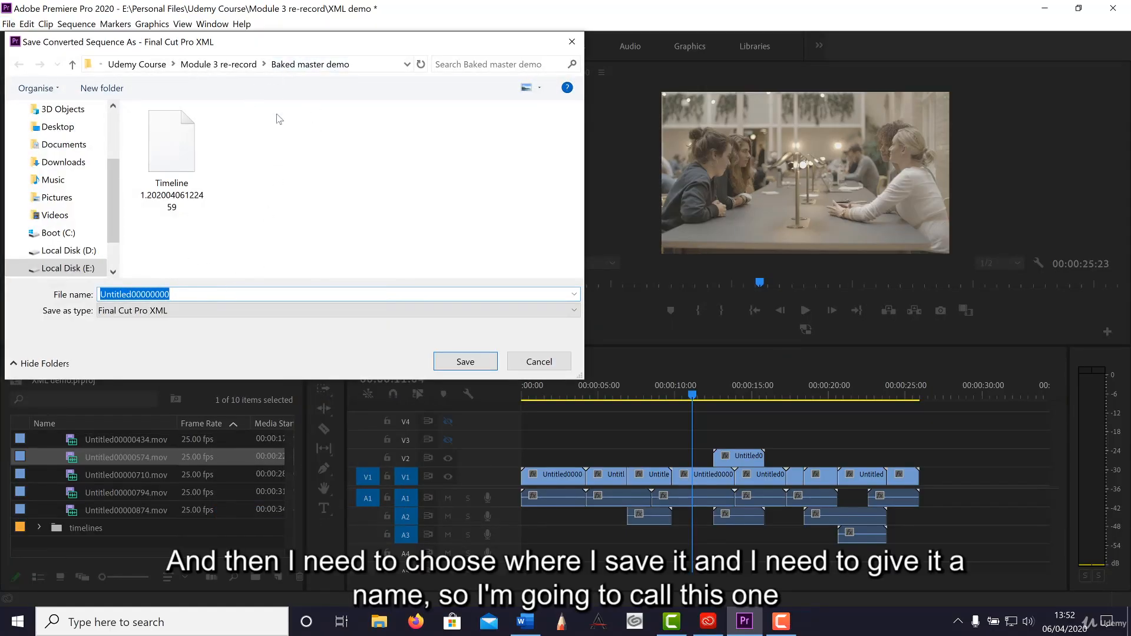
{"action": "left_click_drag", "start_coordinate": [219, 292], "coordinate": [93, 286]}
{"action": "key", "text": "BackSpace"}
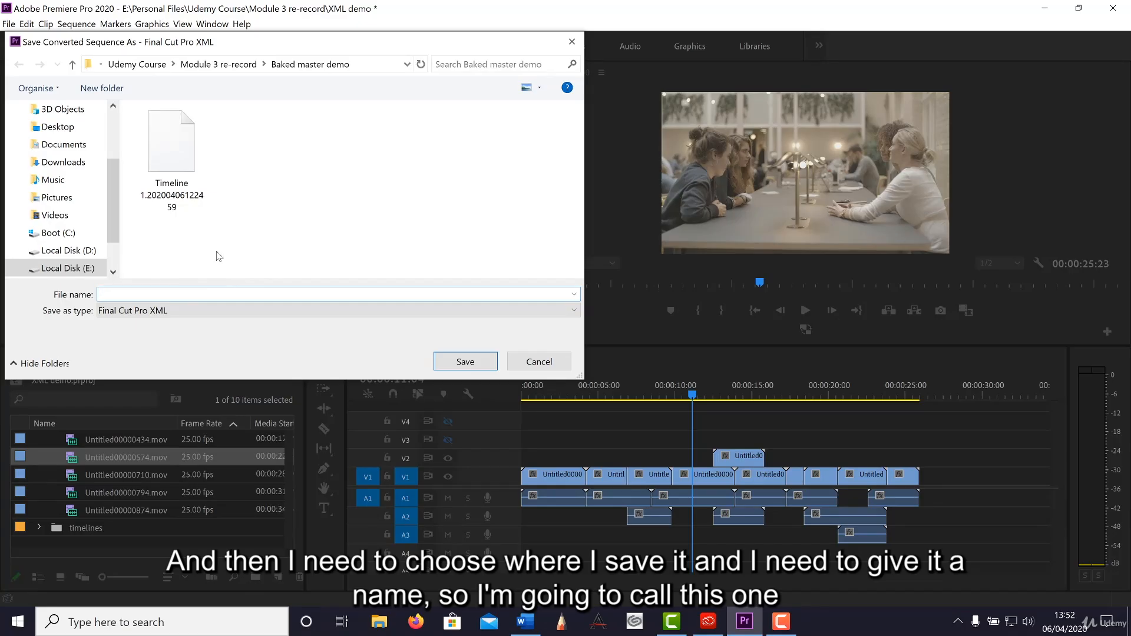
{"action": "type", "text": "DEm"}
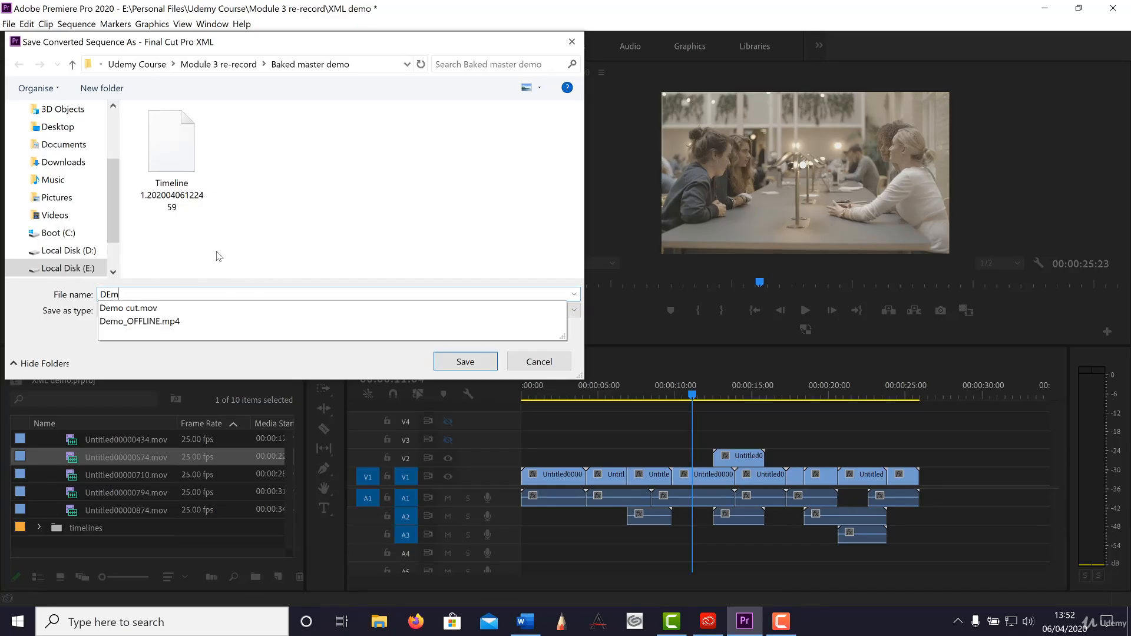
{"action": "key", "text": "BackSpace"}
{"action": "key", "text": "BackSpace"}
{"action": "type", "text": "emmo "}
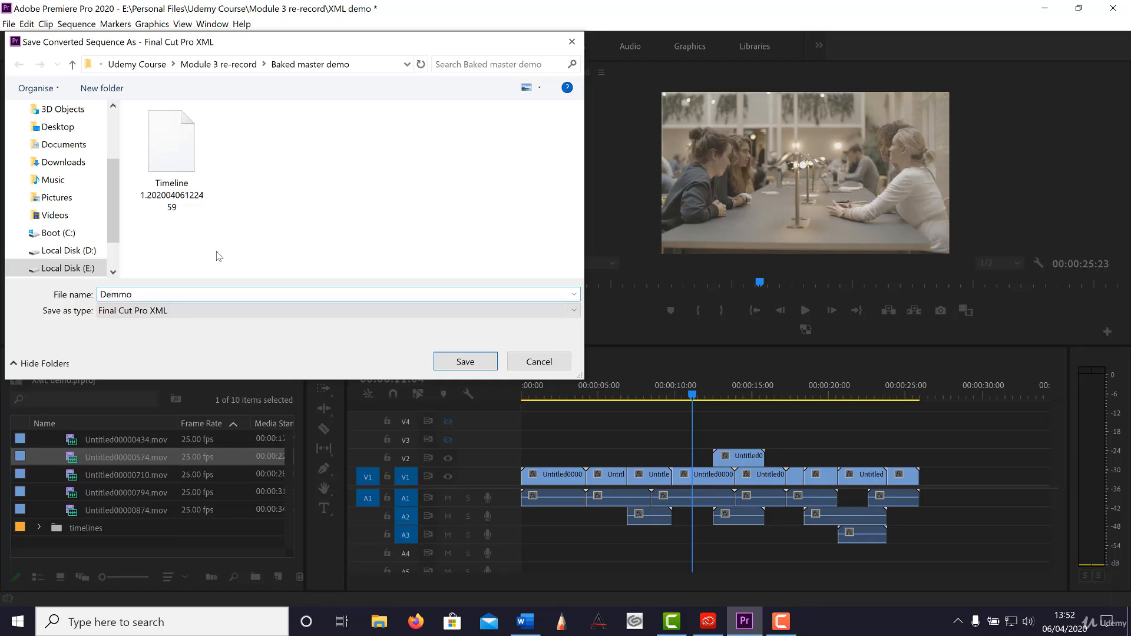
{"action": "type", "text": "XML"}
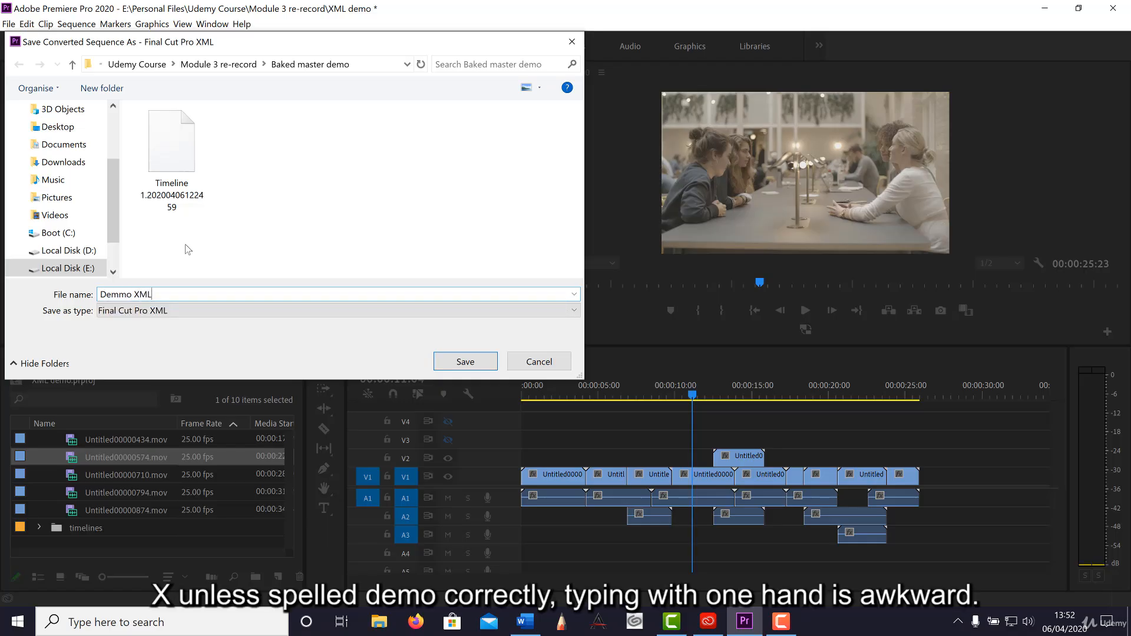
{"action": "left_click", "coordinate": [126, 293]}
{"action": "key", "text": "BackSpace"}
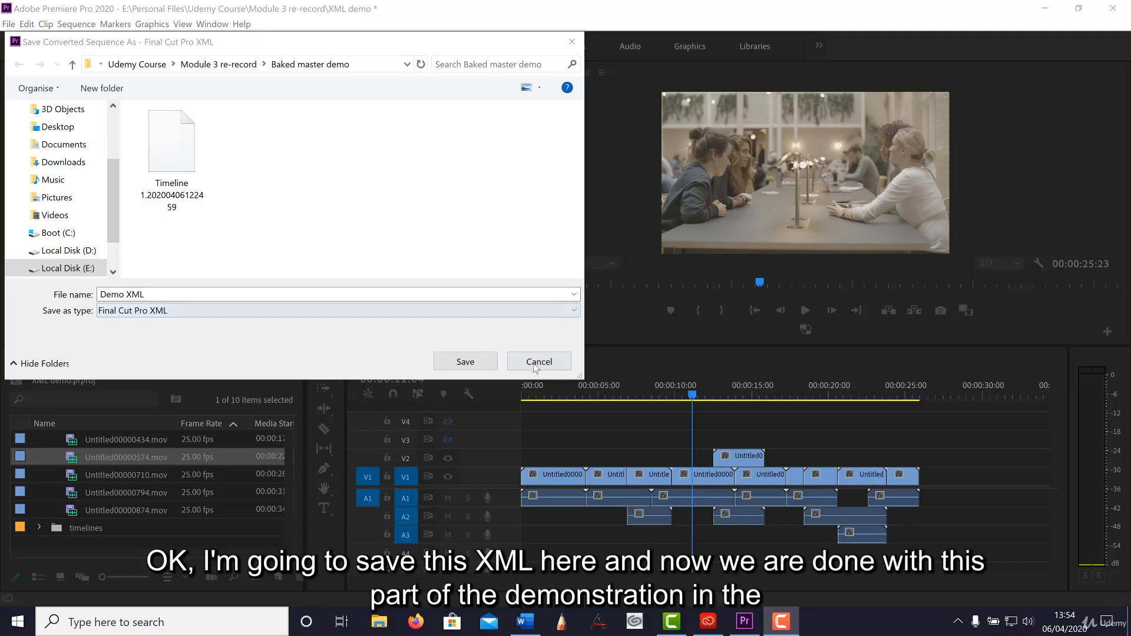
{"action": "left_click", "coordinate": [489, 360]}
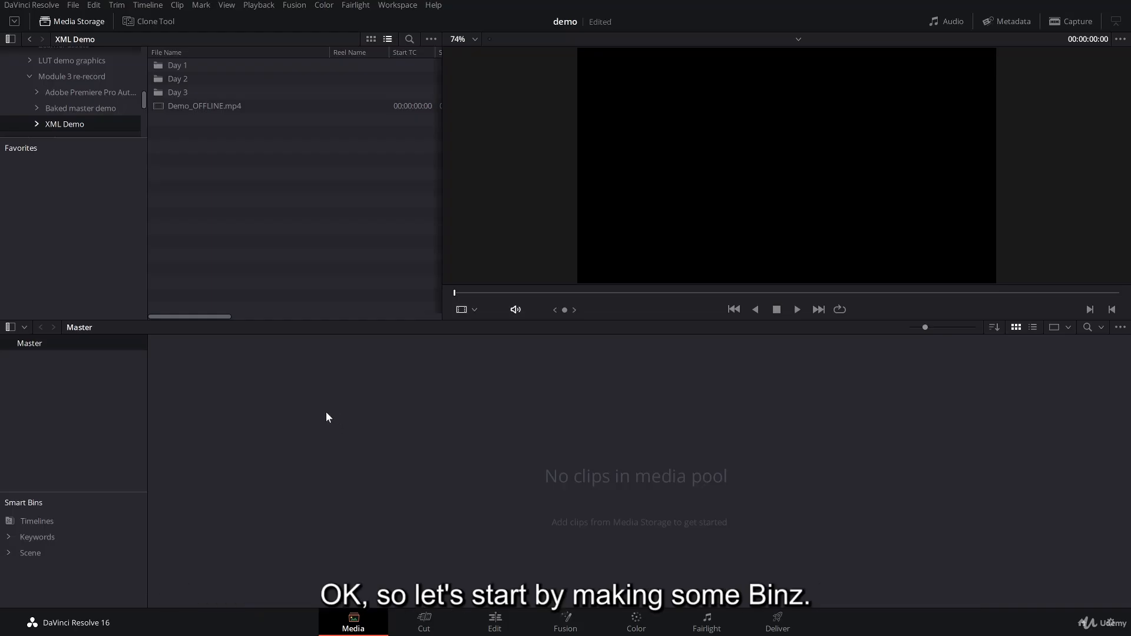
Switch to DaVinci Resolve and create a media pool bin named rushes under Master.
{"action": "right_click", "coordinate": [69, 383]}
{"action": "left_click", "coordinate": [109, 386]}
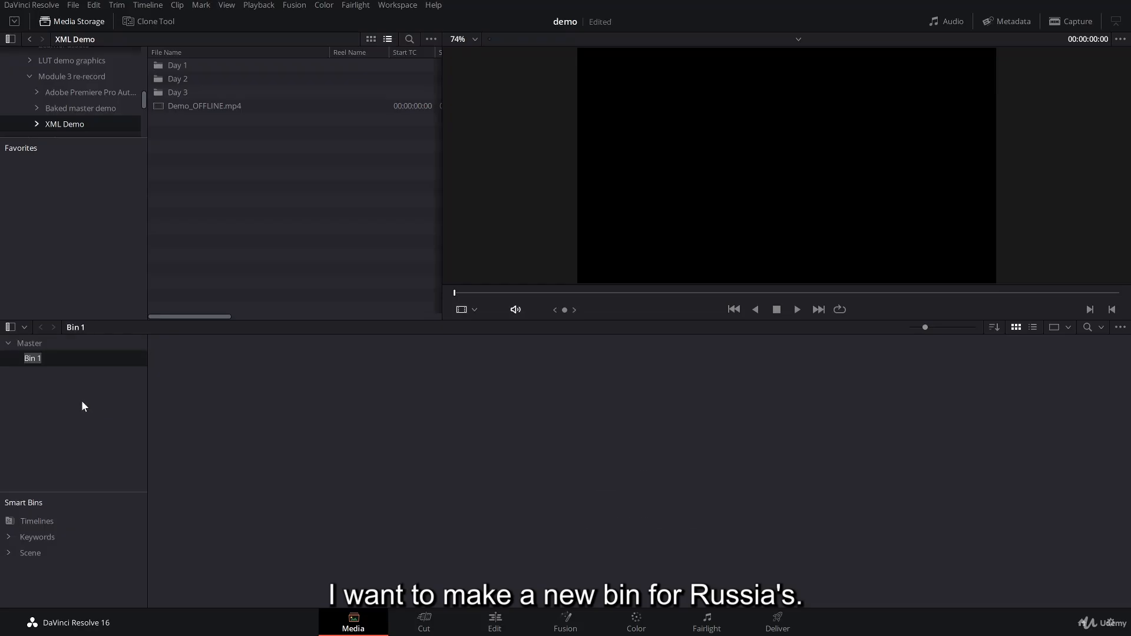
{"action": "type", "text": "rus"}
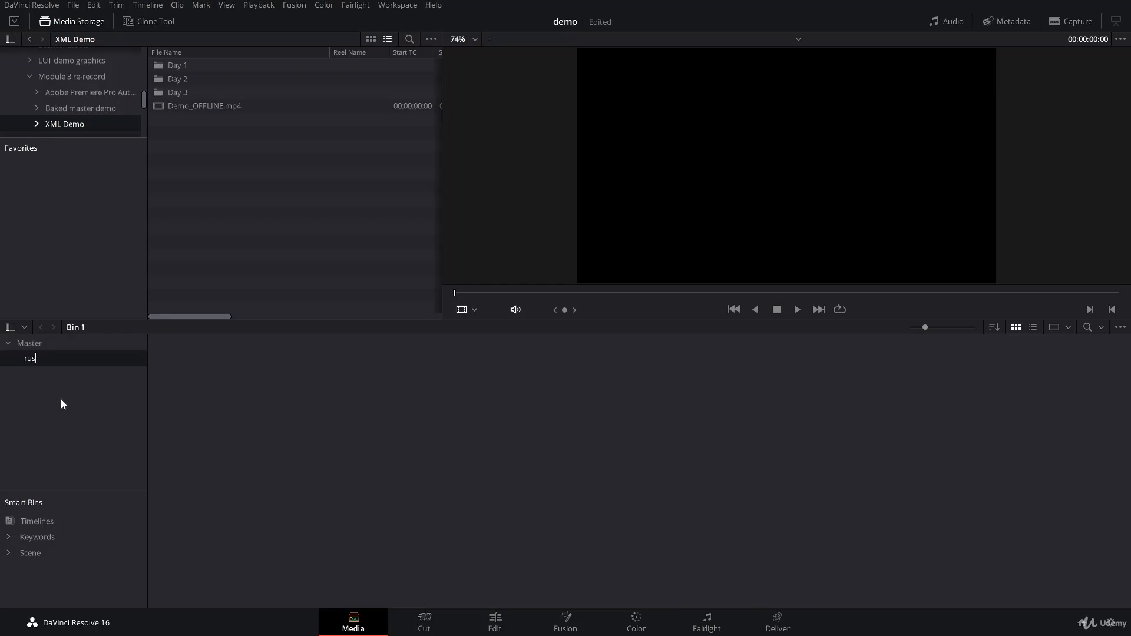
{"action": "type", "text": "hes"}
{"action": "key", "text": "Return"}
Create two more bins under Master, named timelines and offline.
{"action": "right_click", "coordinate": [47, 397]}
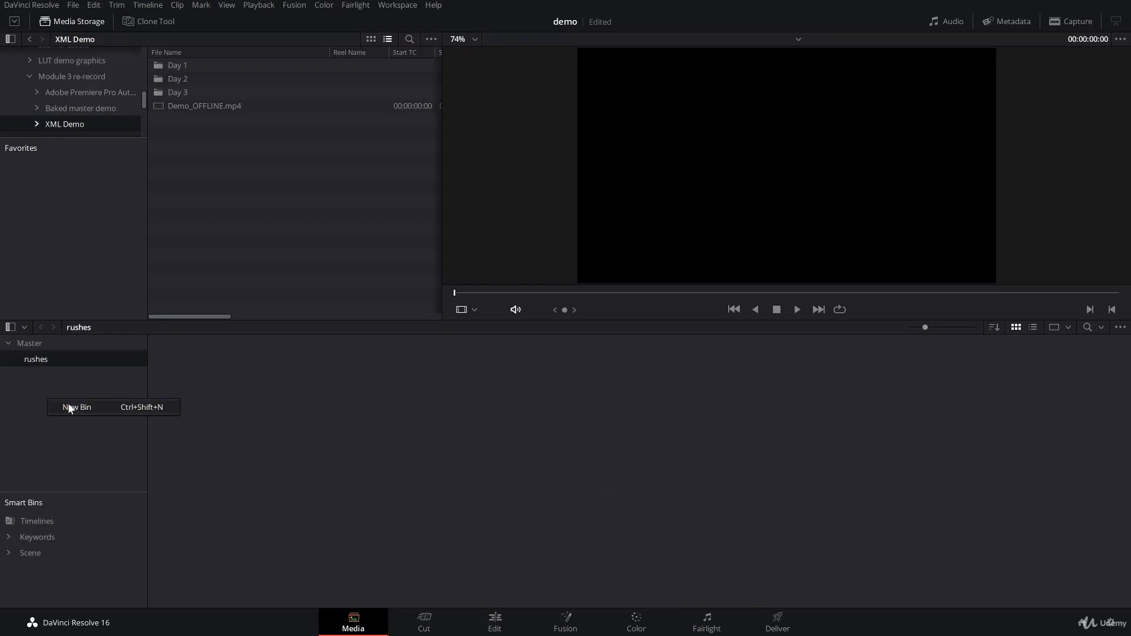
{"action": "left_click", "coordinate": [68, 403]}
{"action": "type", "text": "tim"}
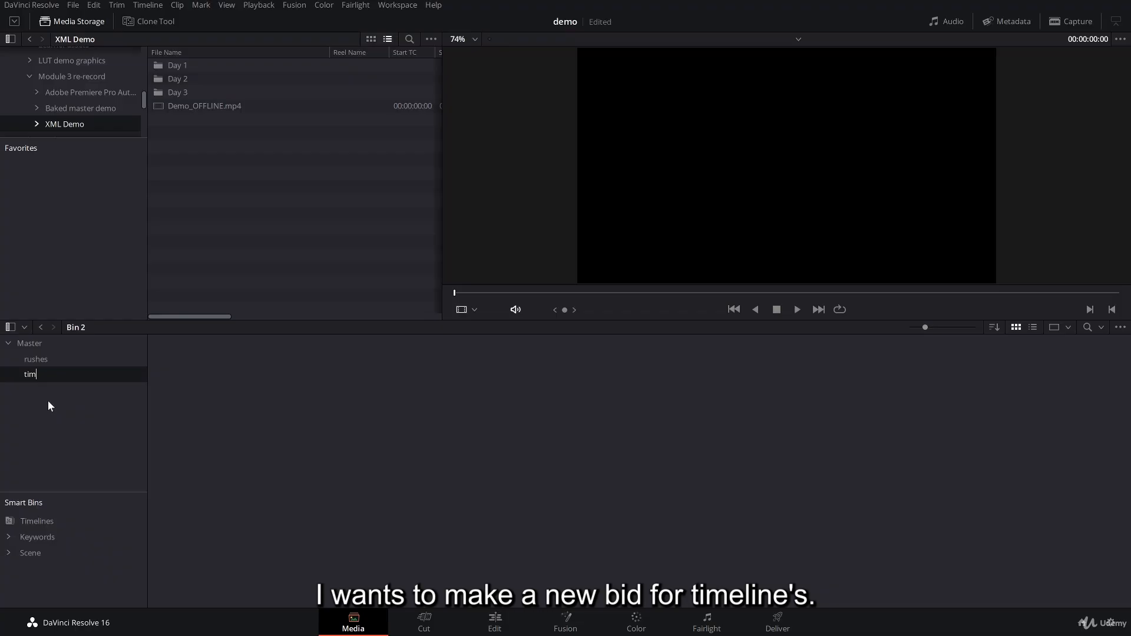
{"action": "type", "text": "elines"}
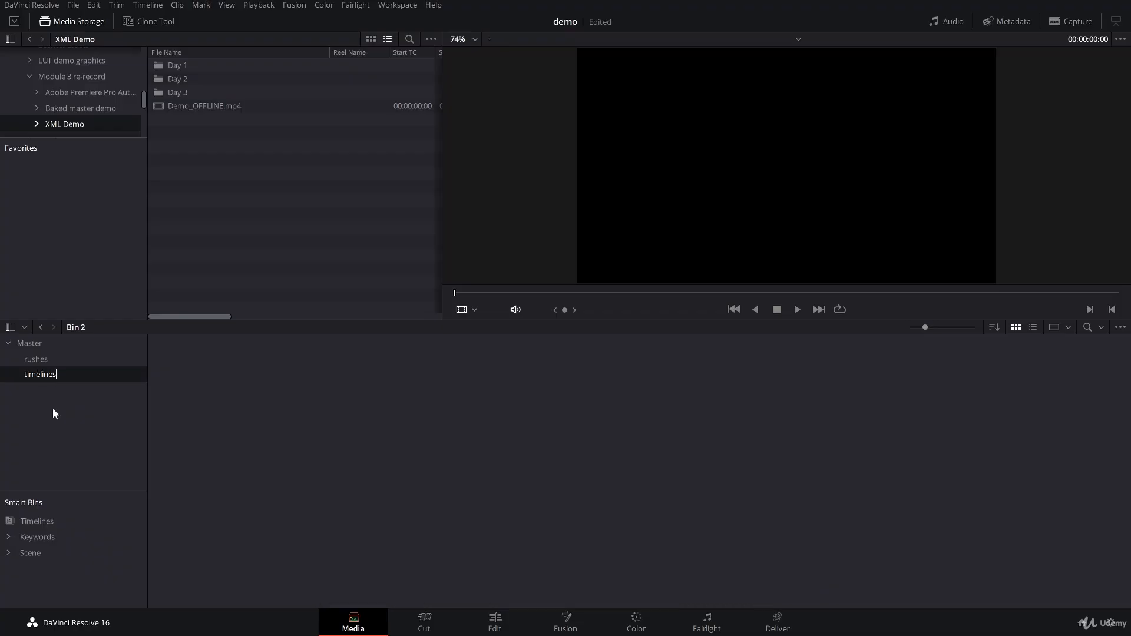
{"action": "key", "text": "Return"}
{"action": "right_click", "coordinate": [52, 408]}
{"action": "left_click", "coordinate": [76, 419]}
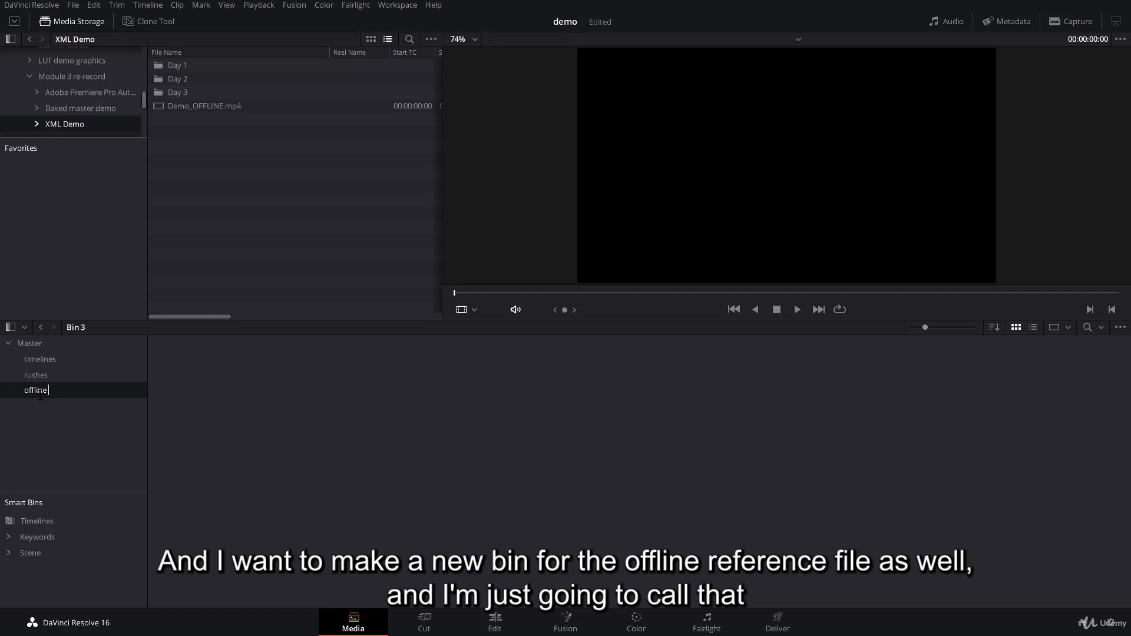
{"action": "key", "text": "Return"}
Add the Day 1, Day 2 and Day 3 folders with subfolders to the rushes bin, changing the project frame rate to match the clips.
{"action": "left_click", "coordinate": [46, 377]}
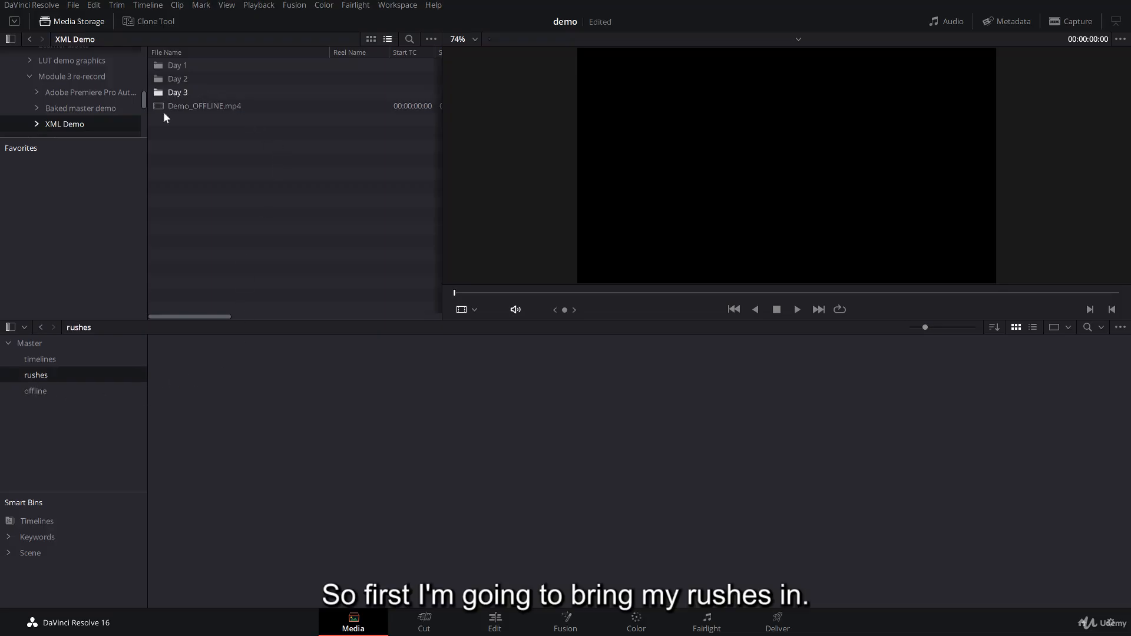
{"action": "left_click", "coordinate": [159, 68]}
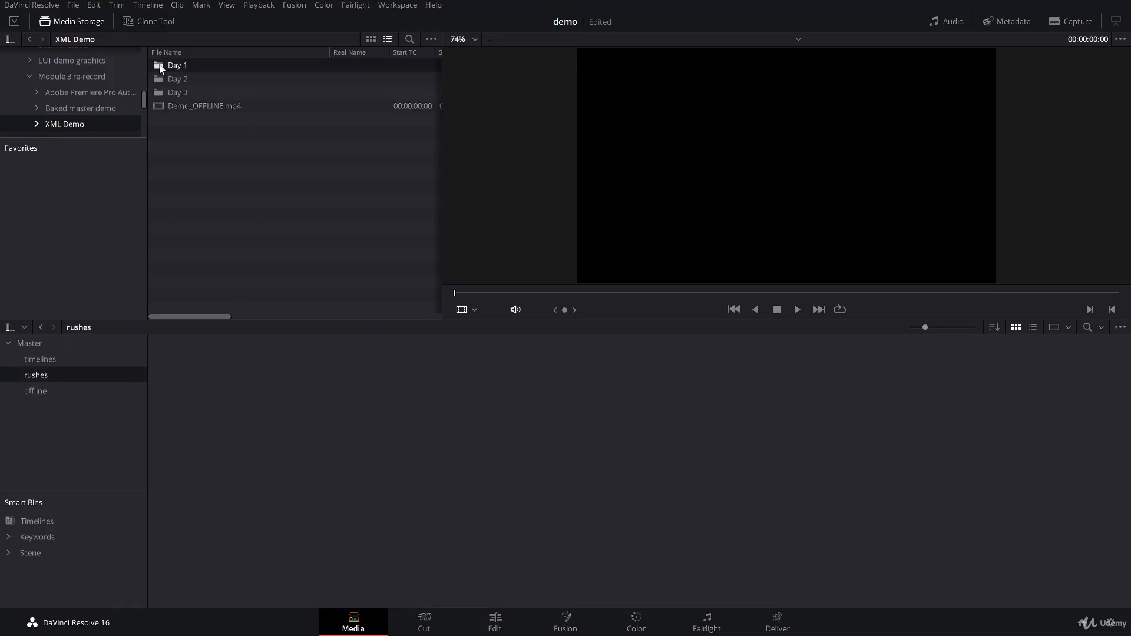
{"action": "left_click", "coordinate": [164, 78], "text": "ctrl"}
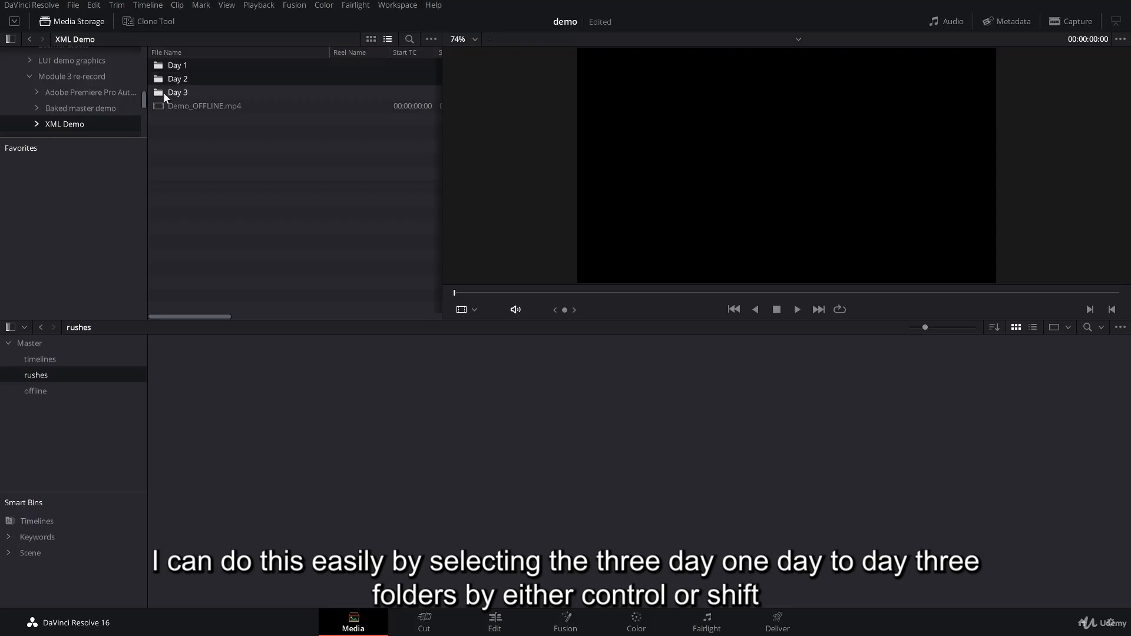
{"action": "left_click", "coordinate": [163, 91], "text": "ctrl"}
{"action": "left_click", "coordinate": [161, 64]}
{"action": "left_click", "coordinate": [161, 79]}
{"action": "left_click", "coordinate": [164, 91]}
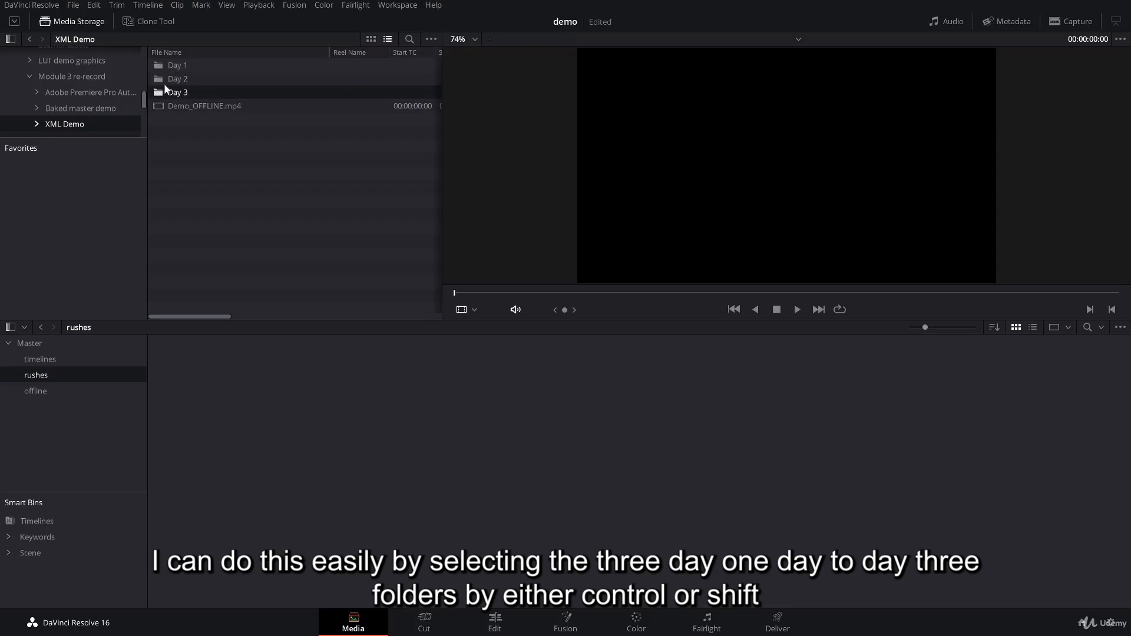
{"action": "left_click", "coordinate": [162, 67]}
{"action": "left_click", "coordinate": [162, 79]}
{"action": "left_click", "coordinate": [163, 92]}
{"action": "left_click", "coordinate": [159, 66]}
{"action": "left_click", "coordinate": [160, 93], "text": "shift"}
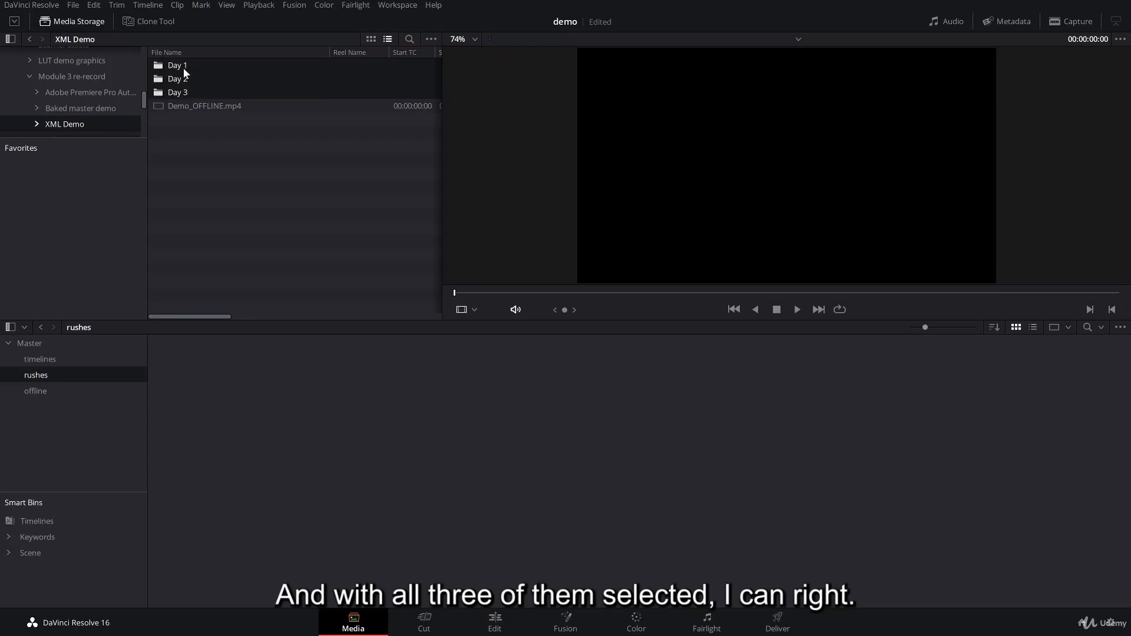
{"action": "right_click", "coordinate": [160, 66]}
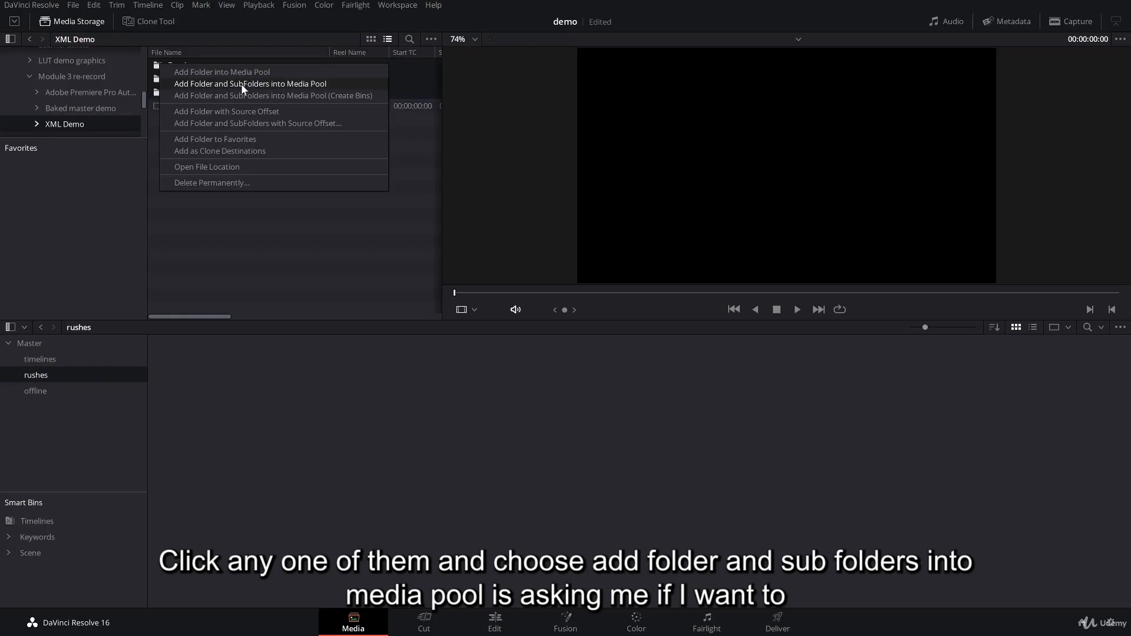
{"action": "left_click", "coordinate": [323, 82]}
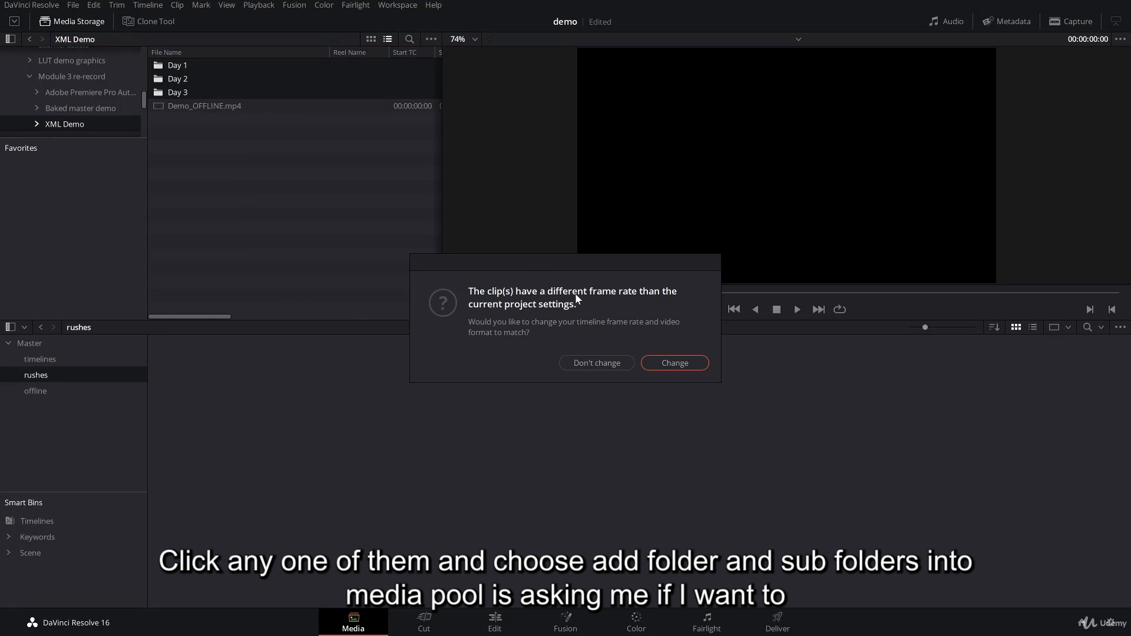
{"action": "left_click", "coordinate": [672, 362]}
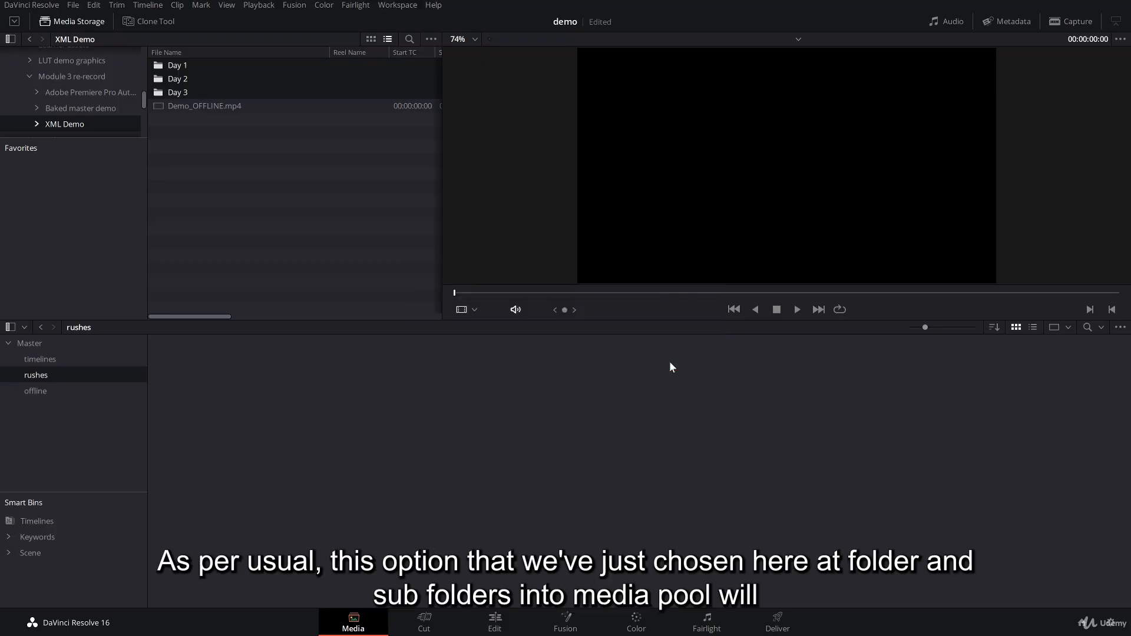
Clear the imported clips from the rushes bin and re-add the three Day folders with subfolders, creating a bin for each folder.
{"action": "right_click", "coordinate": [160, 72]}
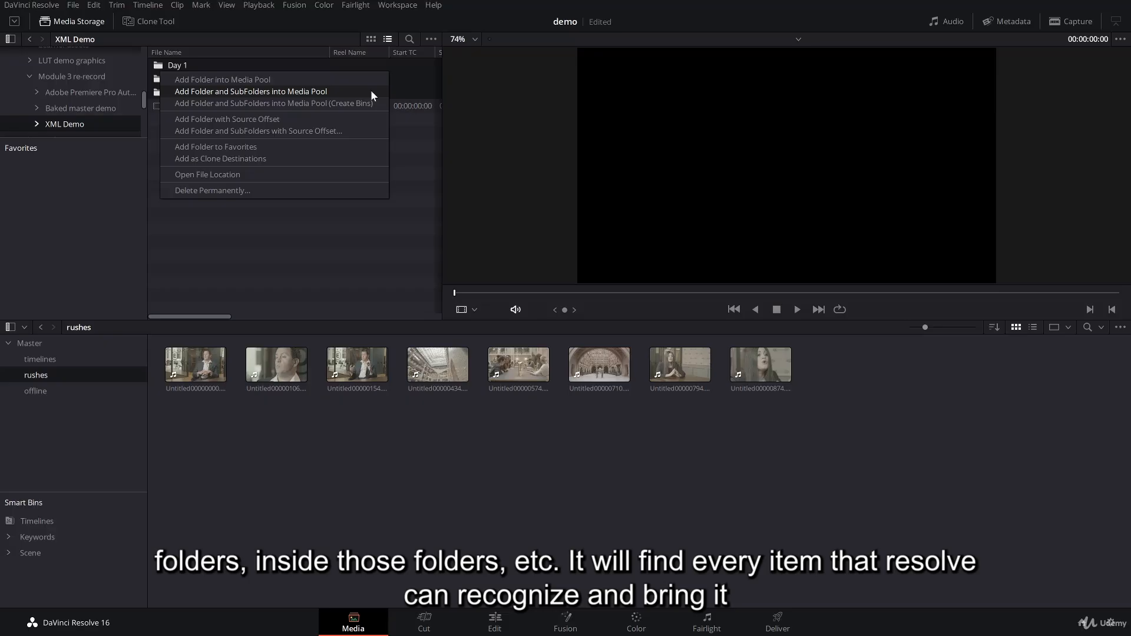
{"action": "left_click", "coordinate": [436, 389]}
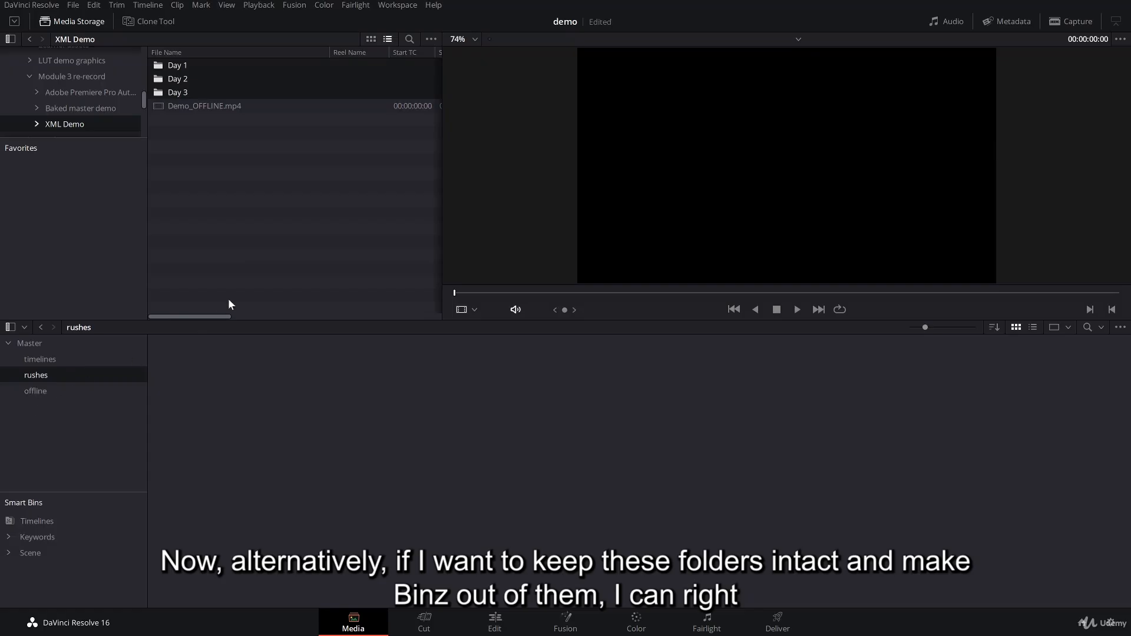
{"action": "right_click", "coordinate": [156, 78]}
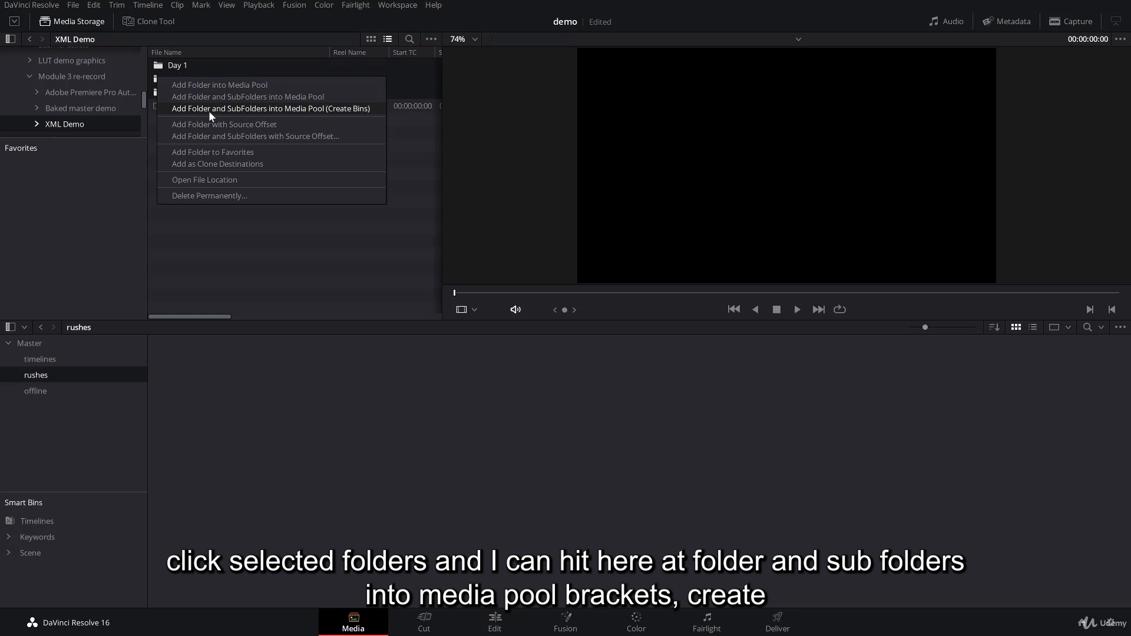
{"action": "left_click", "coordinate": [334, 109]}
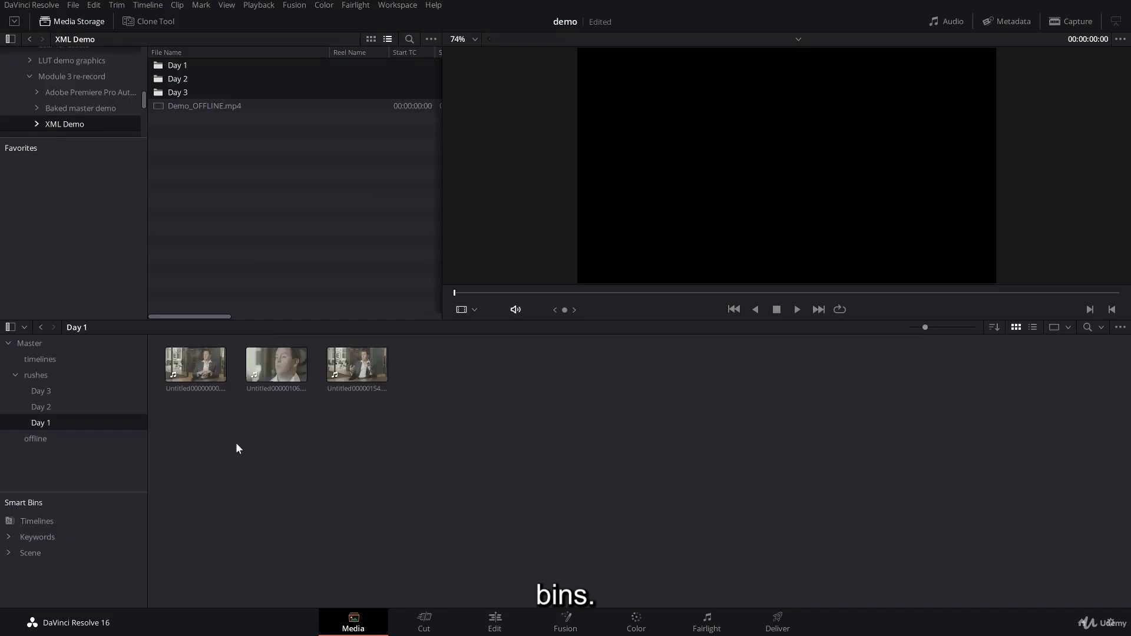
Examine the Day bins inside rushes and the clips in Day 1, ending back in the rushes bin.
{"action": "left_click", "coordinate": [44, 377]}
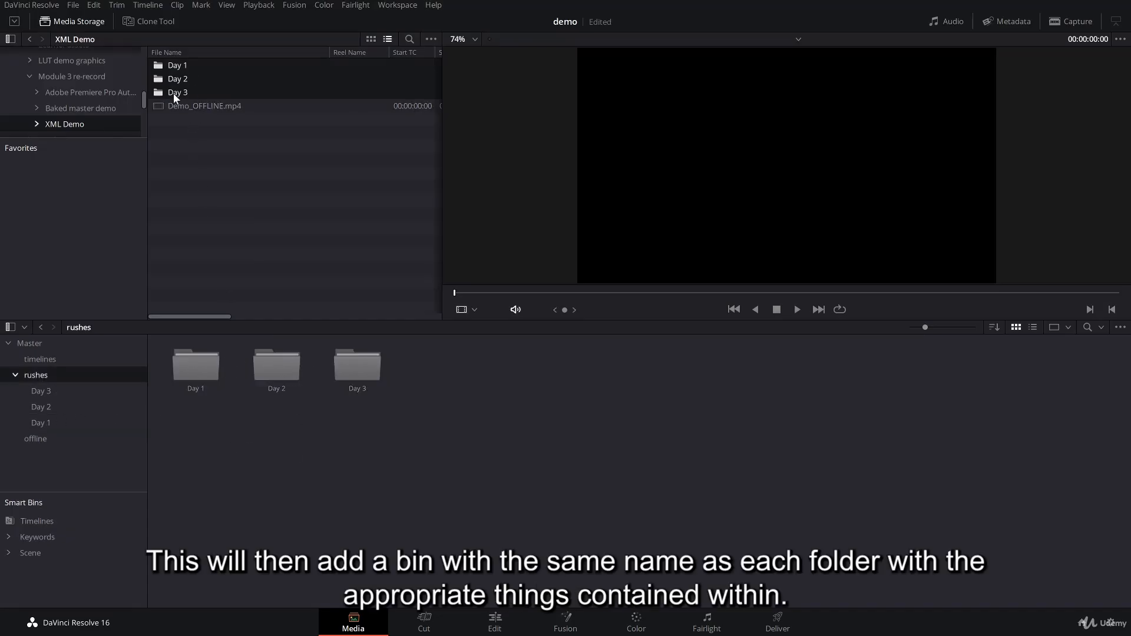
{"action": "double_click", "coordinate": [195, 359]}
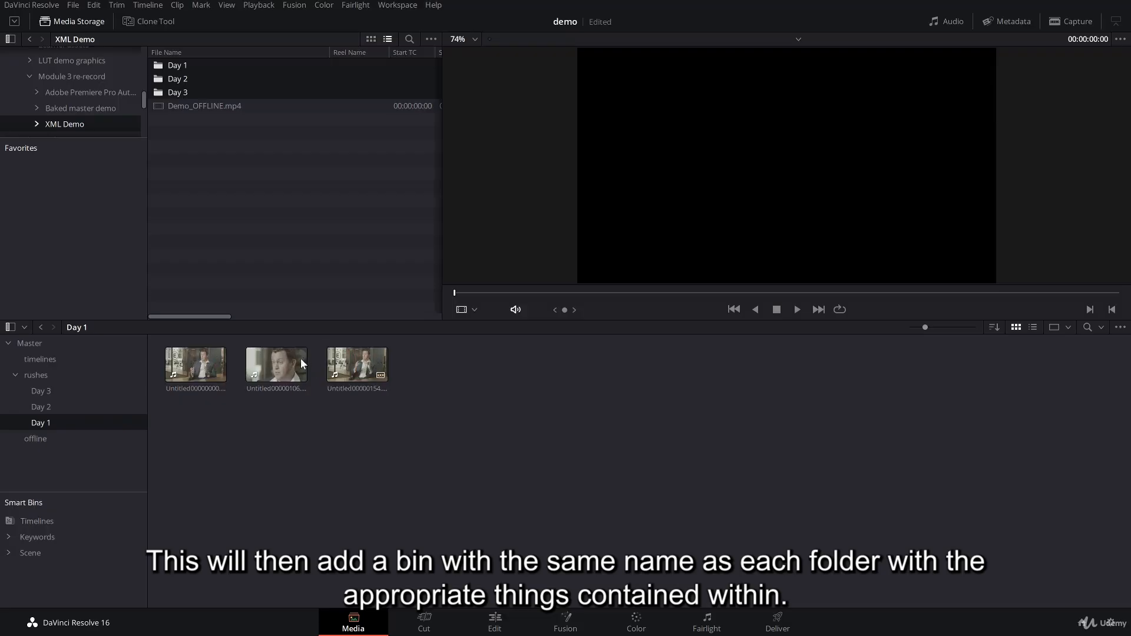
{"action": "left_click", "coordinate": [39, 375]}
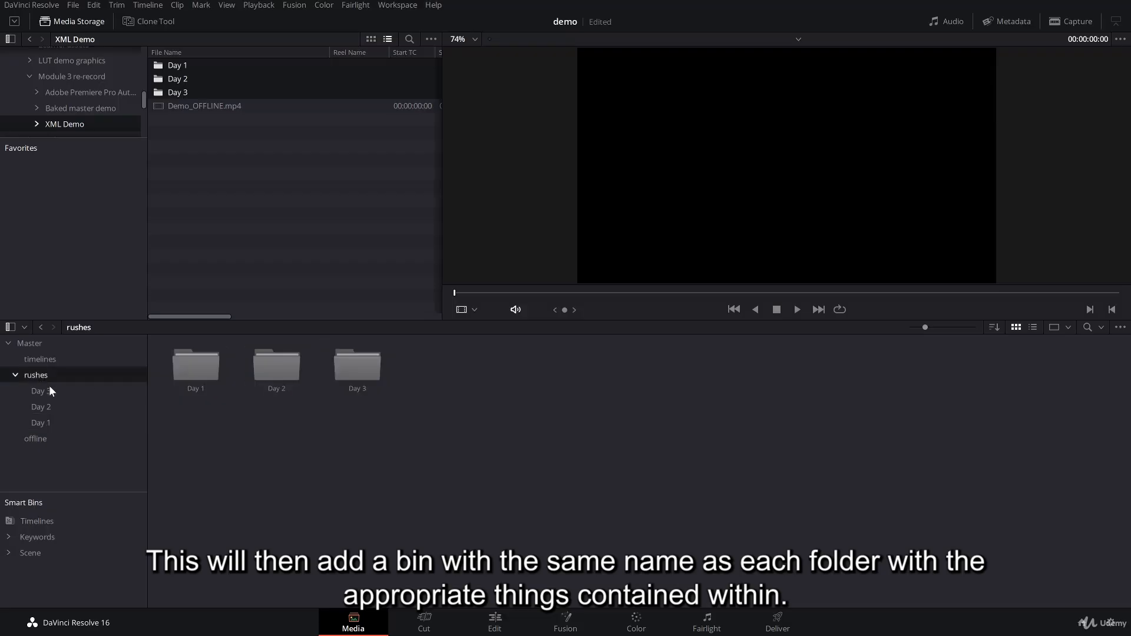
{"action": "left_click", "coordinate": [269, 368]}
{"action": "left_click", "coordinate": [183, 371]}
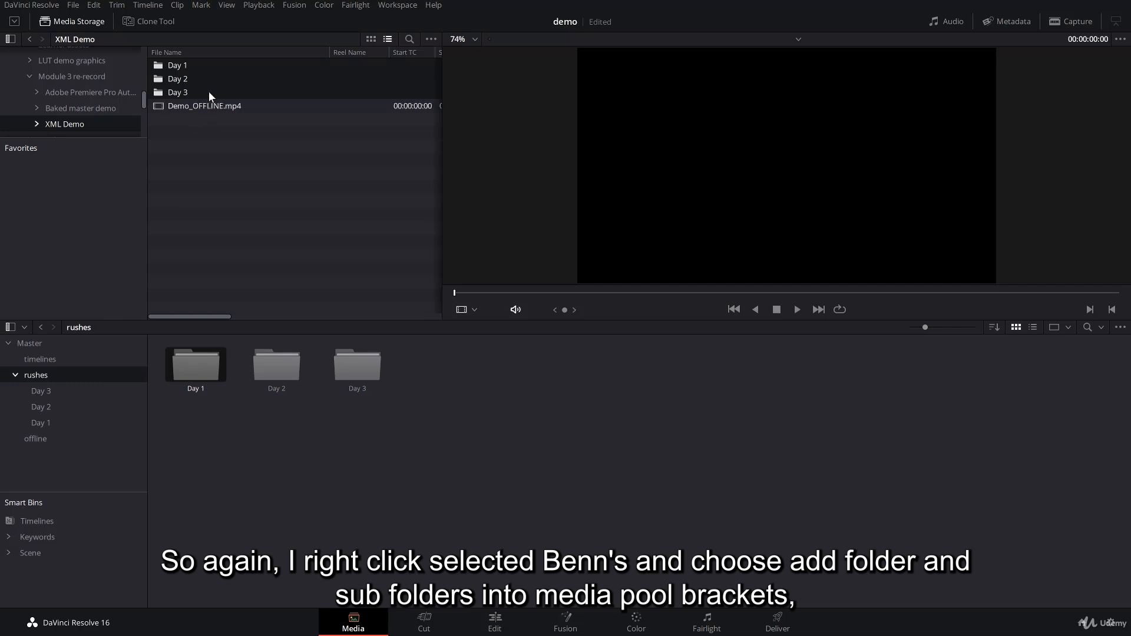
{"action": "right_click", "coordinate": [158, 70]}
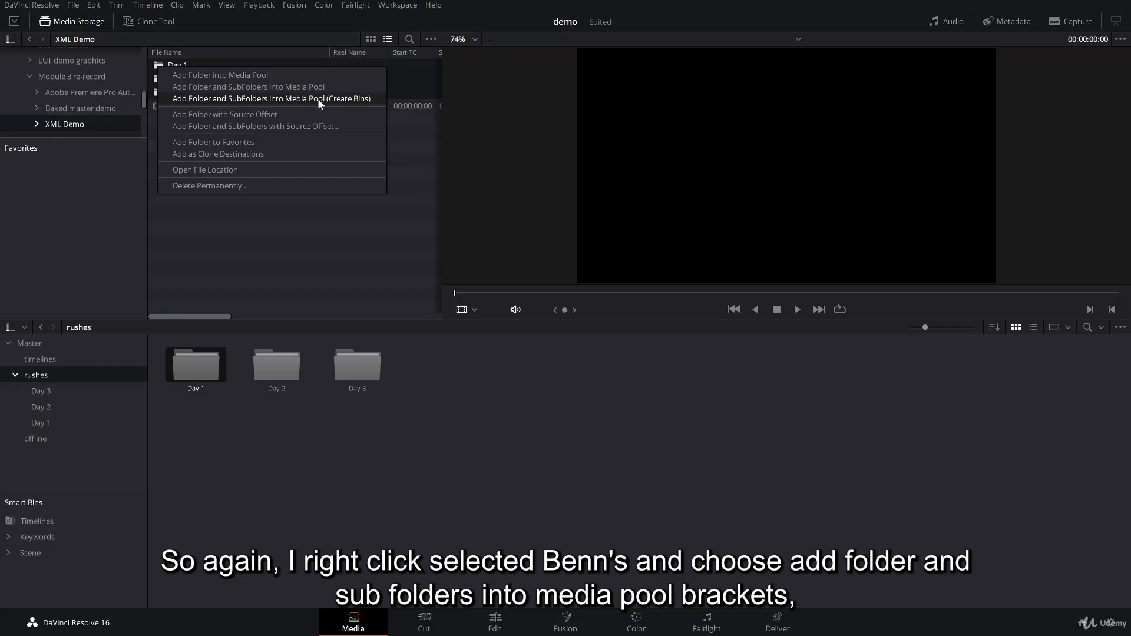
{"action": "left_click", "coordinate": [353, 93]}
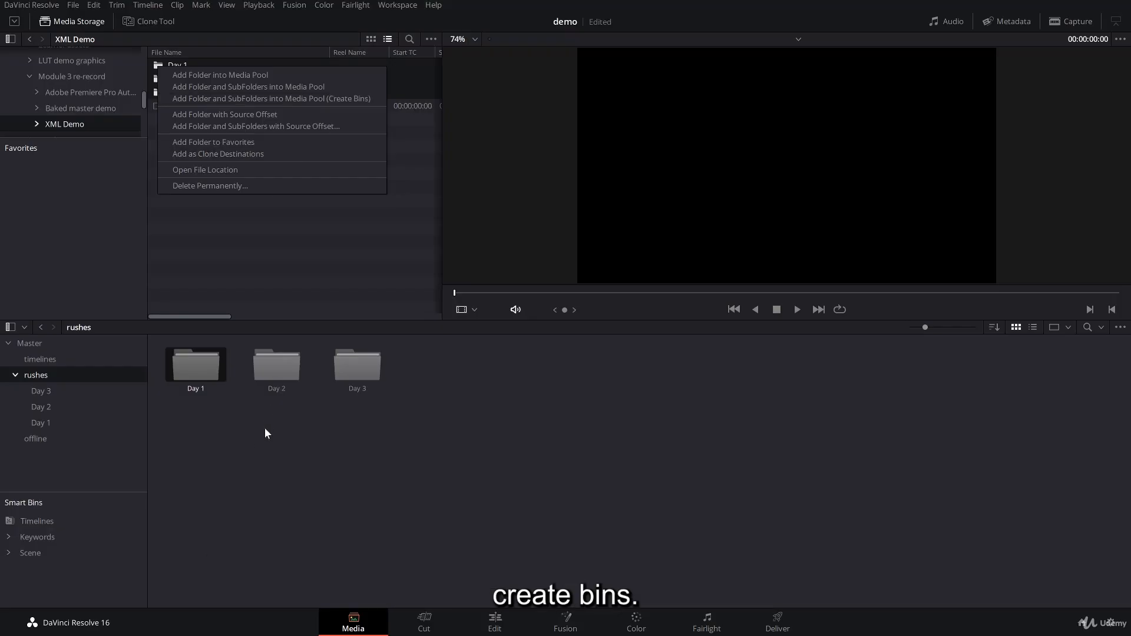
{"action": "double_click", "coordinate": [205, 366]}
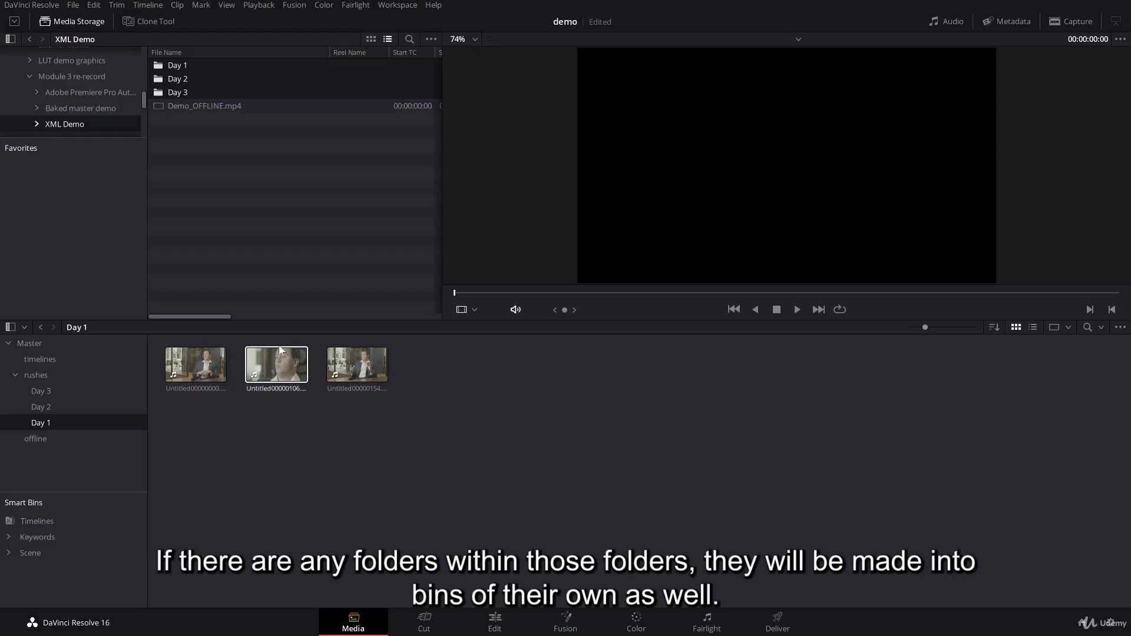
{"action": "left_click", "coordinate": [67, 375]}
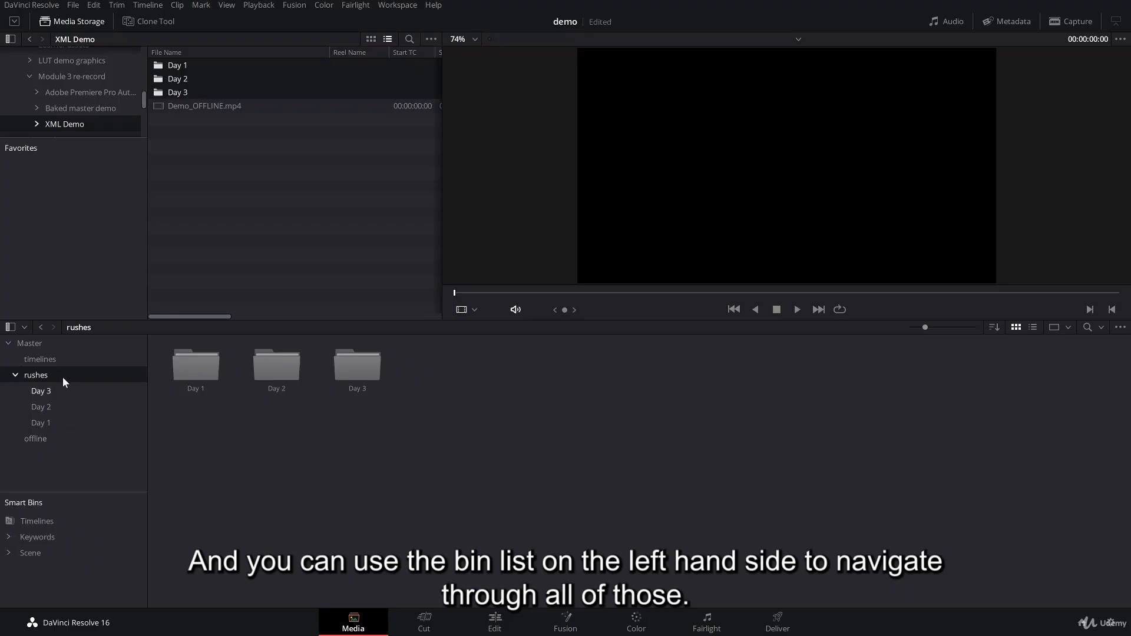
Look at the clips in the Day 2 bin, return to the rushes bin and collapse its subfolders.
{"action": "double_click", "coordinate": [278, 366]}
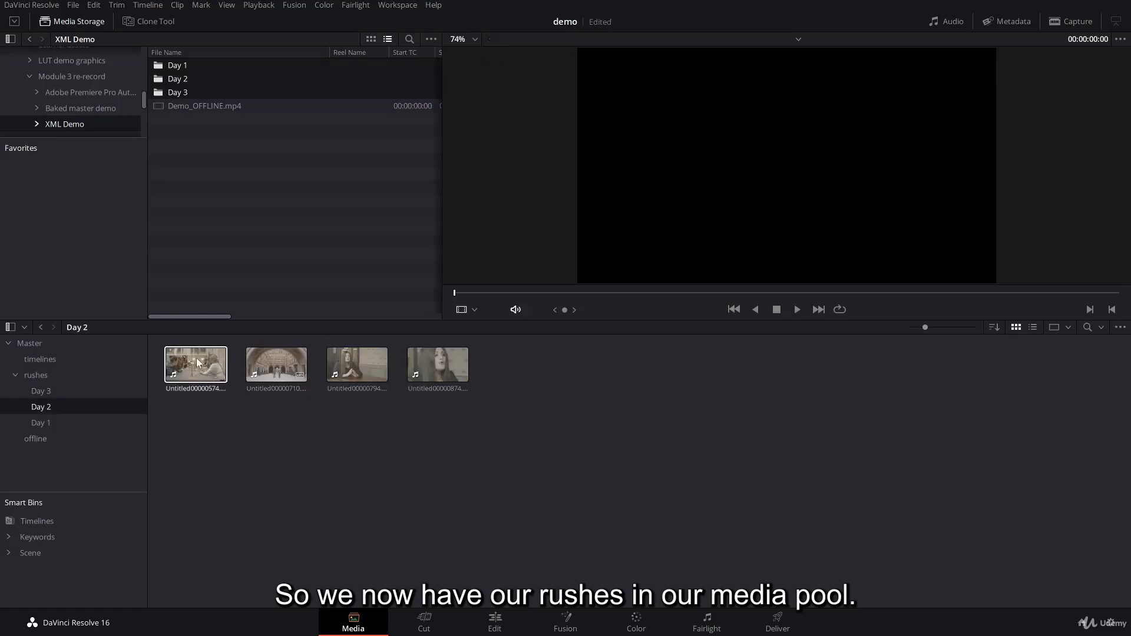
{"action": "left_click", "coordinate": [37, 376]}
{"action": "left_click", "coordinate": [16, 376]}
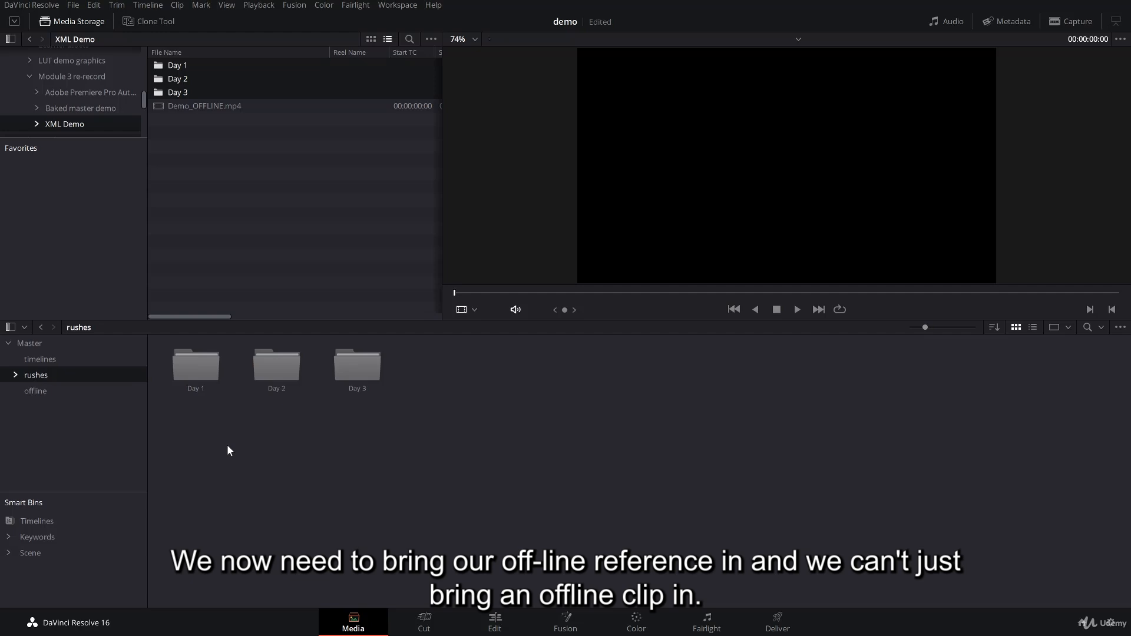
Add Demo_OFFLINE.mp4 from the XML Demo folder to the offline bin as an offline reference clip.
{"action": "left_click", "coordinate": [176, 110]}
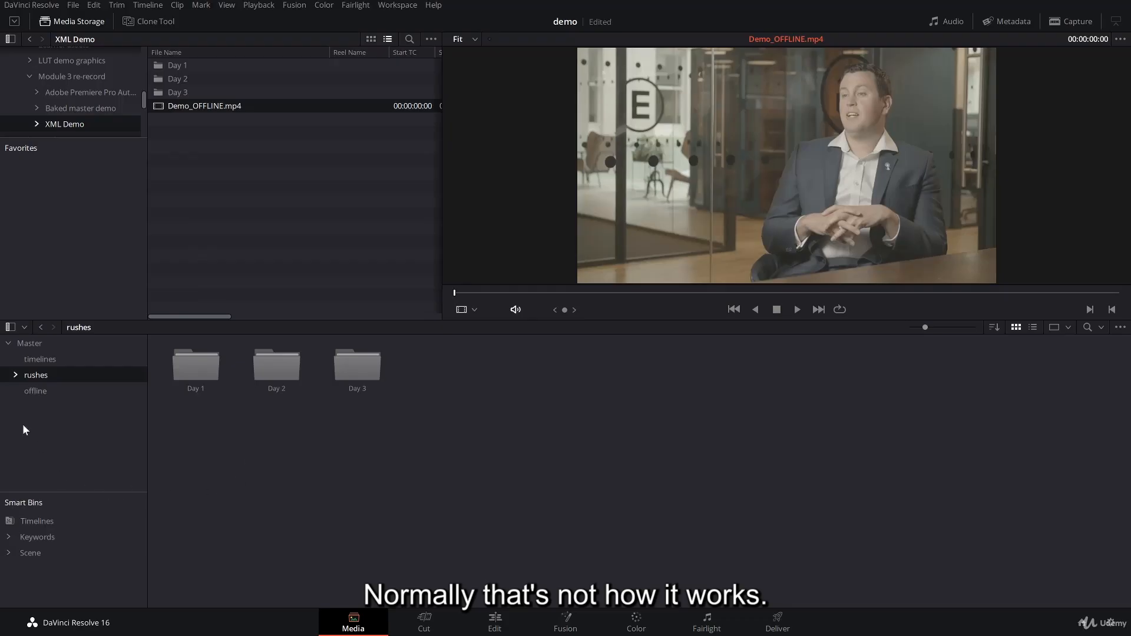
{"action": "left_click", "coordinate": [34, 392]}
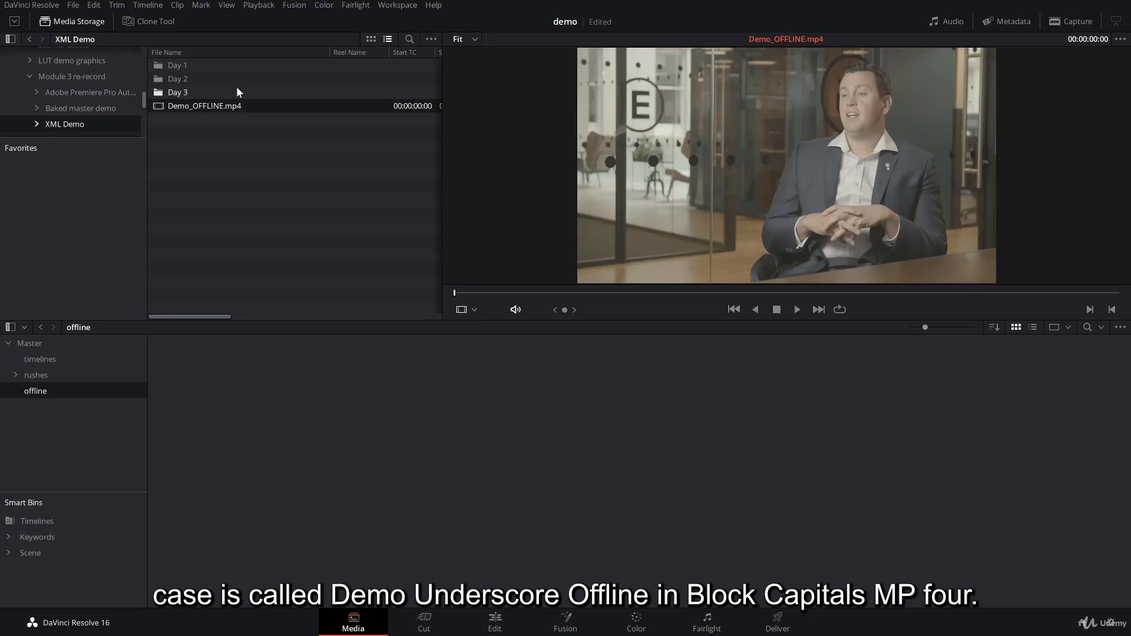
{"action": "right_click", "coordinate": [161, 106]}
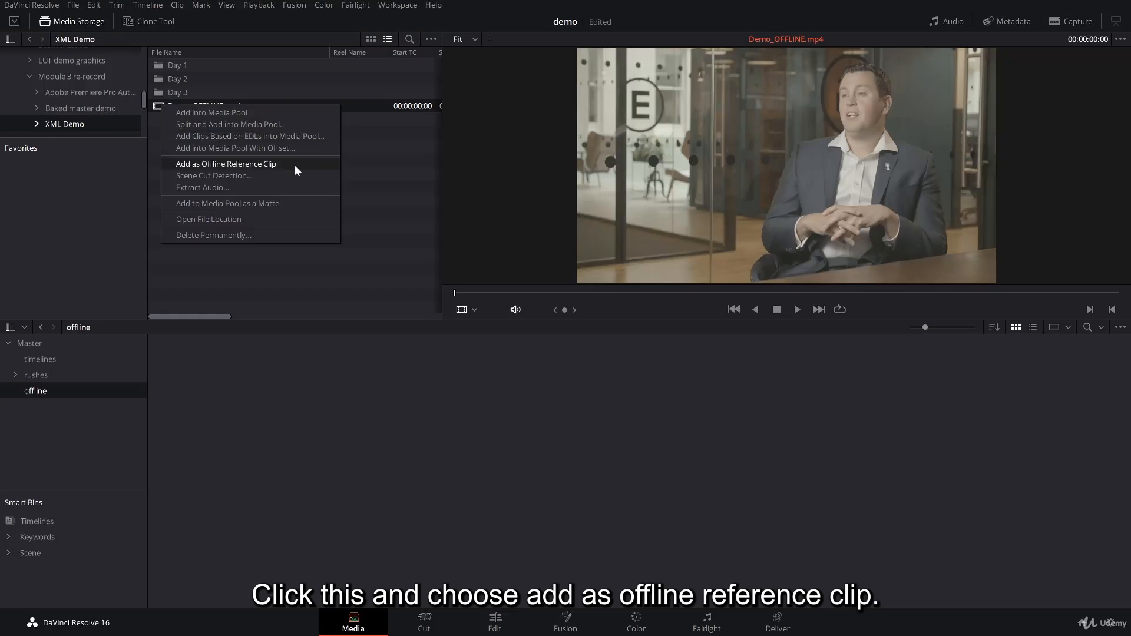
{"action": "left_click", "coordinate": [407, 164]}
{"action": "left_click", "coordinate": [162, 108]}
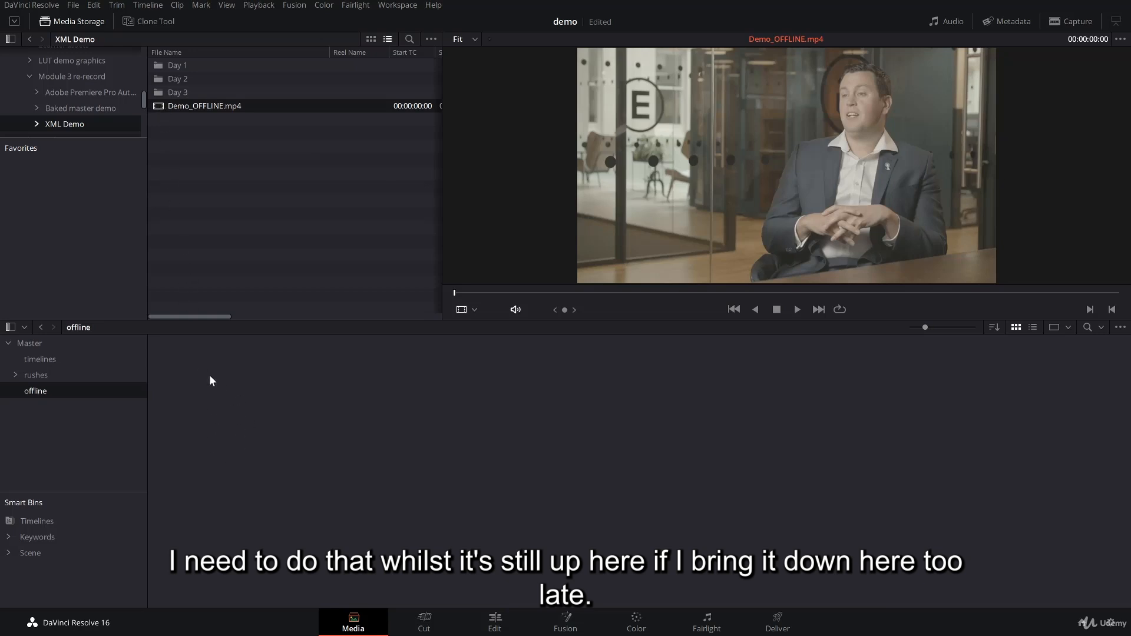
{"action": "right_click", "coordinate": [160, 108]}
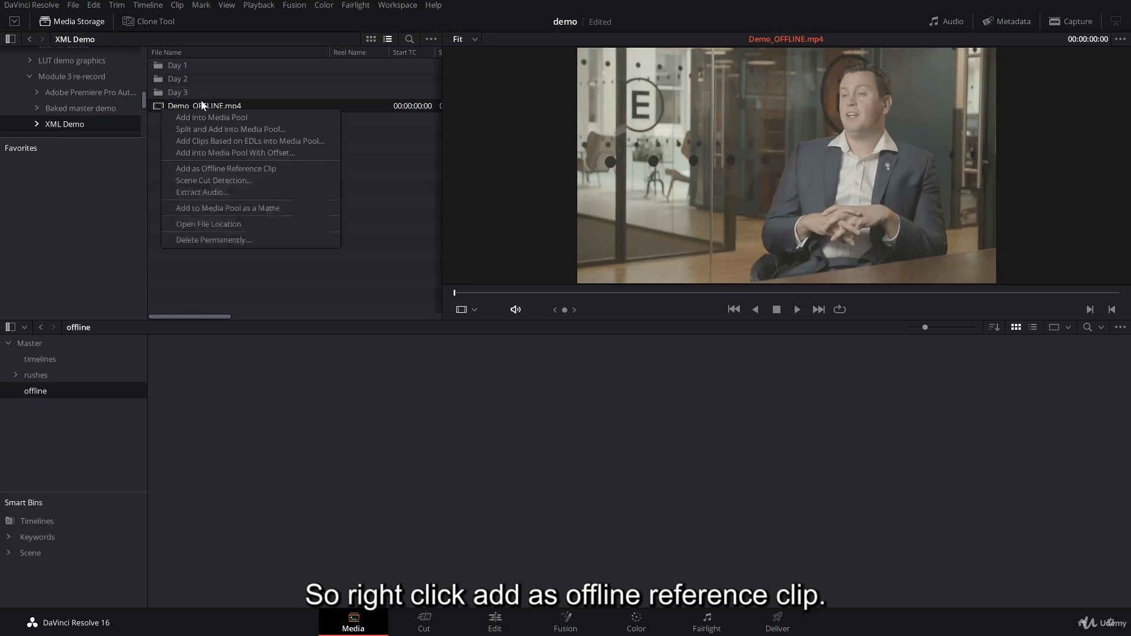
{"action": "left_click", "coordinate": [288, 169]}
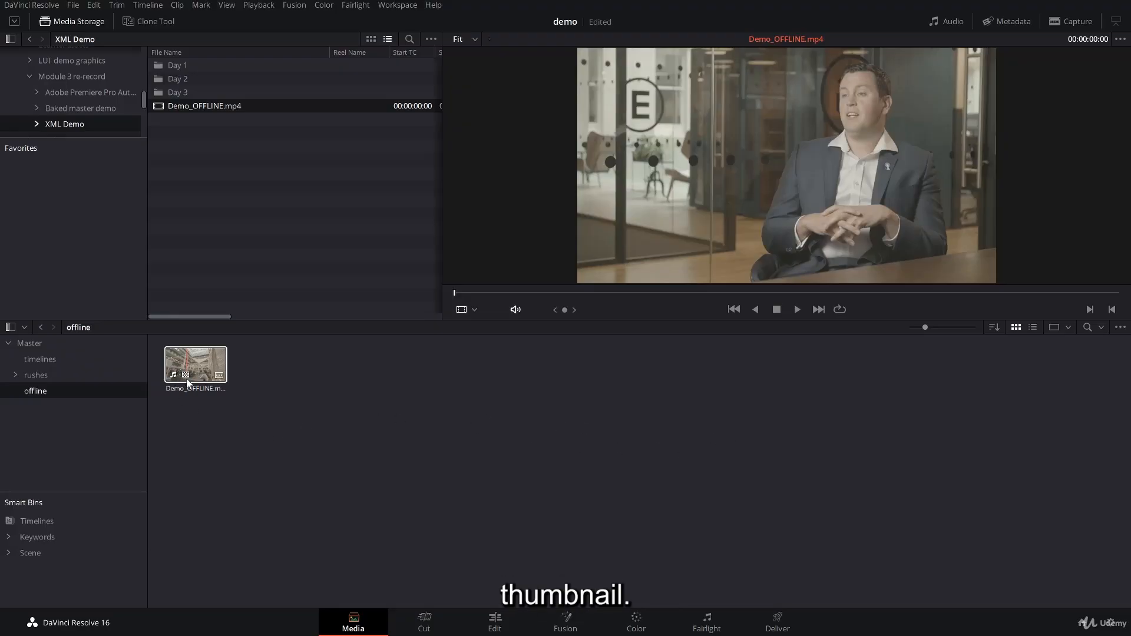
Review the Day 1 rushes and the offline bin's contents, ending with the rushes bin collapsed.
{"action": "left_click", "coordinate": [42, 377]}
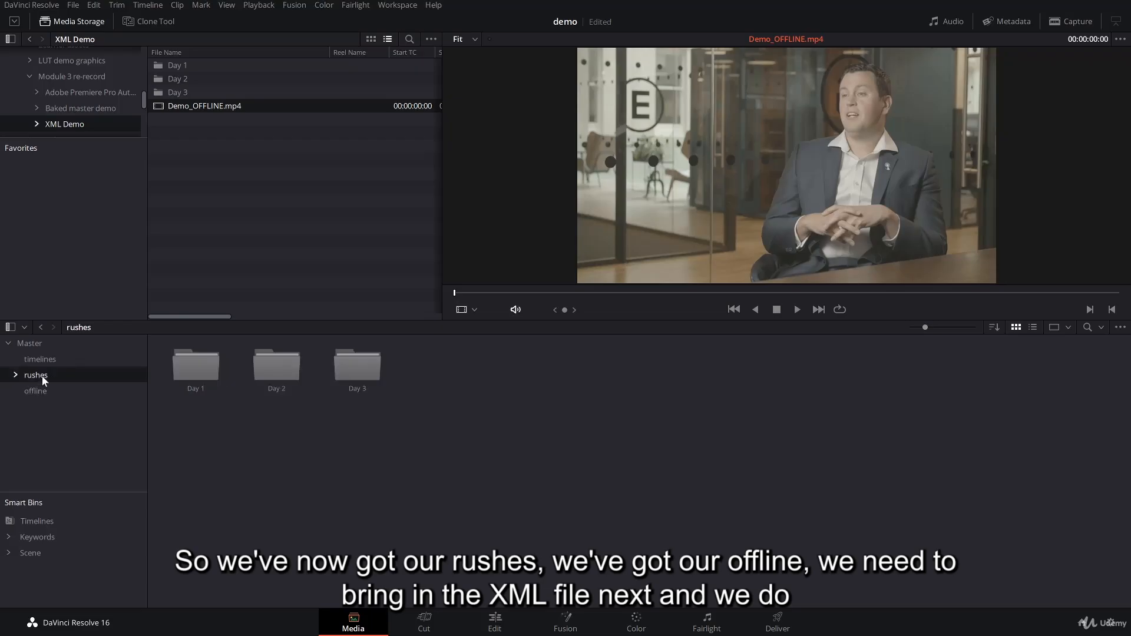
{"action": "double_click", "coordinate": [196, 376]}
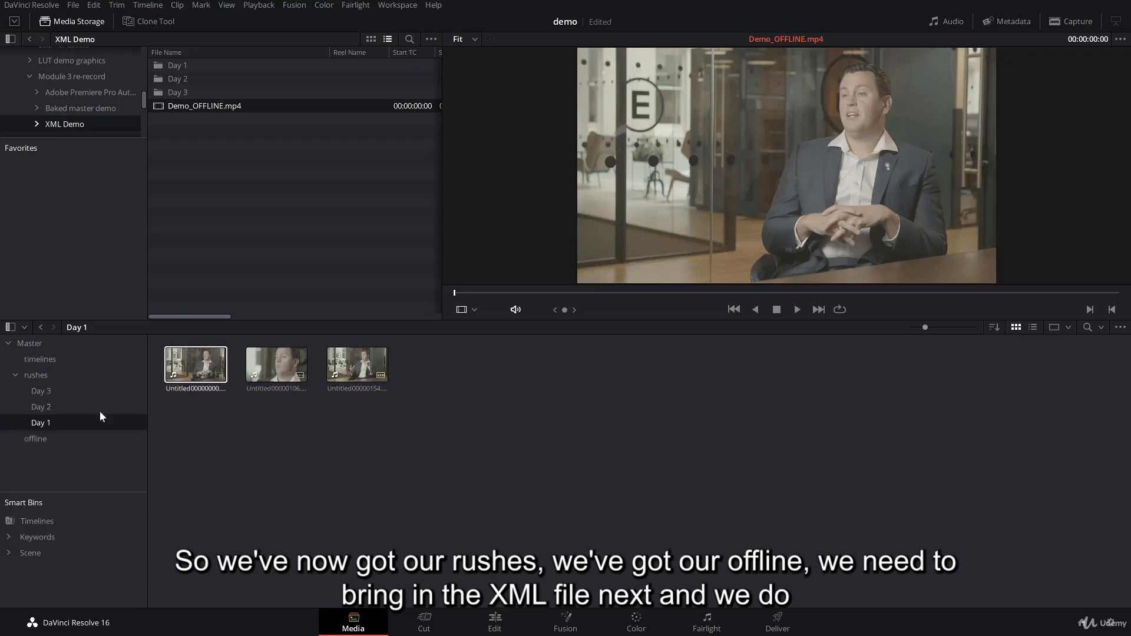
{"action": "left_click", "coordinate": [39, 438]}
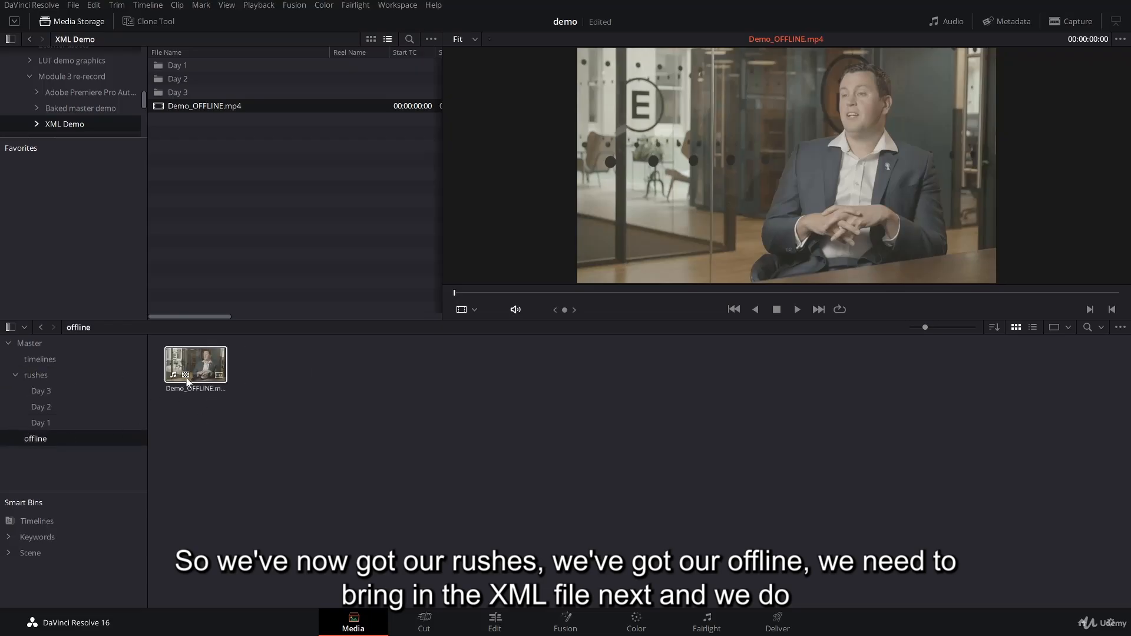
{"action": "left_click", "coordinate": [21, 377]}
{"action": "left_click", "coordinate": [17, 376]}
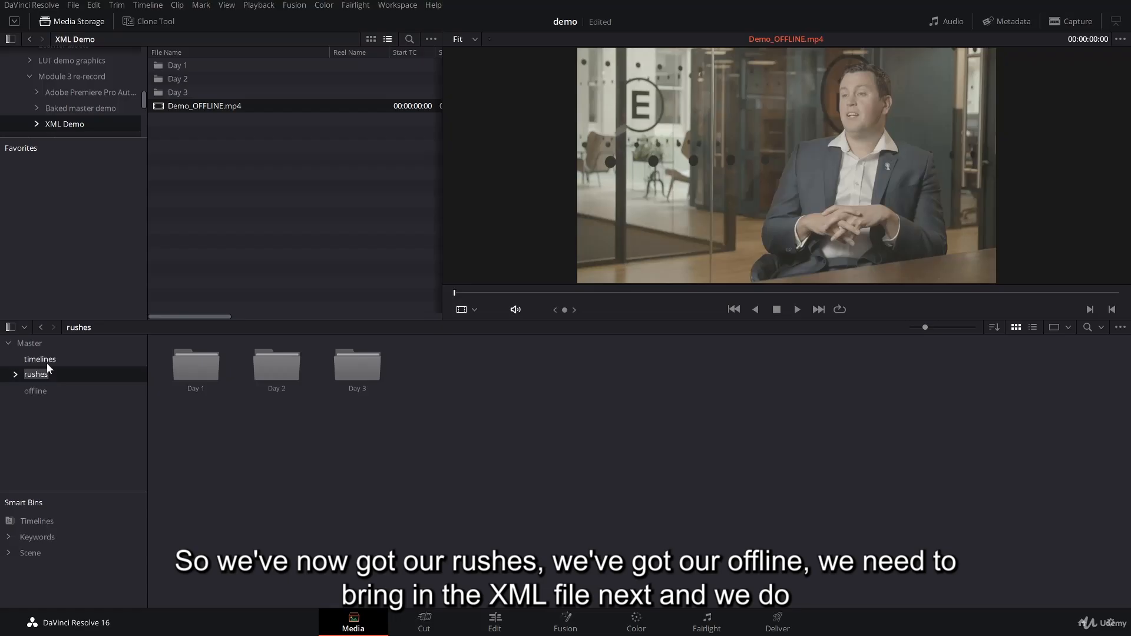
Switch to the Edit page with the media pool shown and the timelines bin open.
{"action": "left_click", "coordinate": [43, 360]}
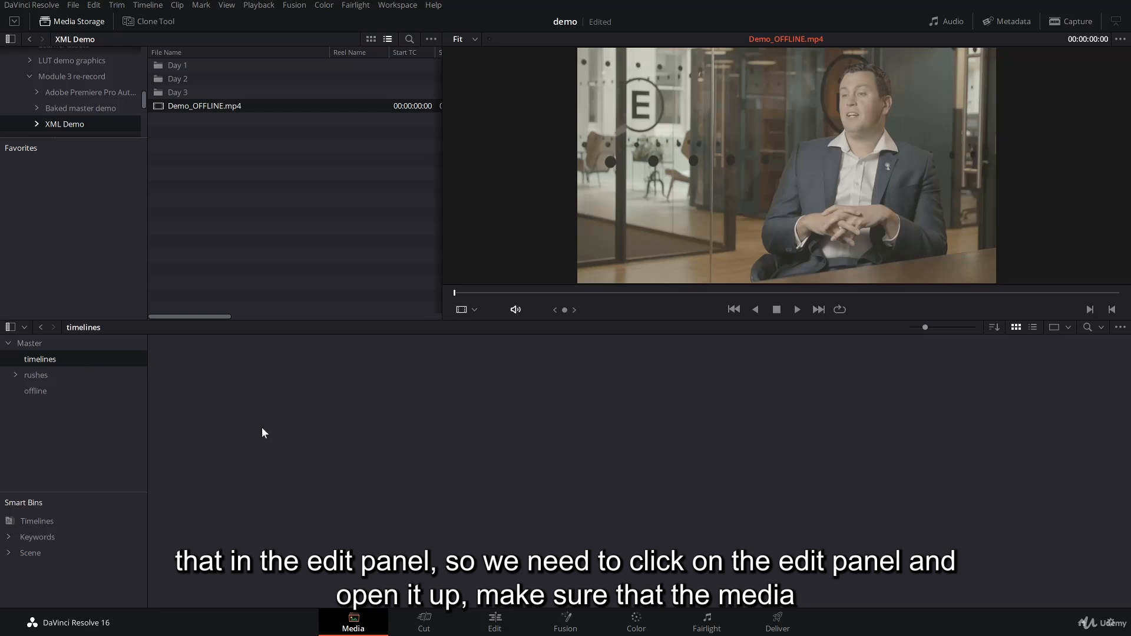
{"action": "left_click", "coordinate": [494, 630]}
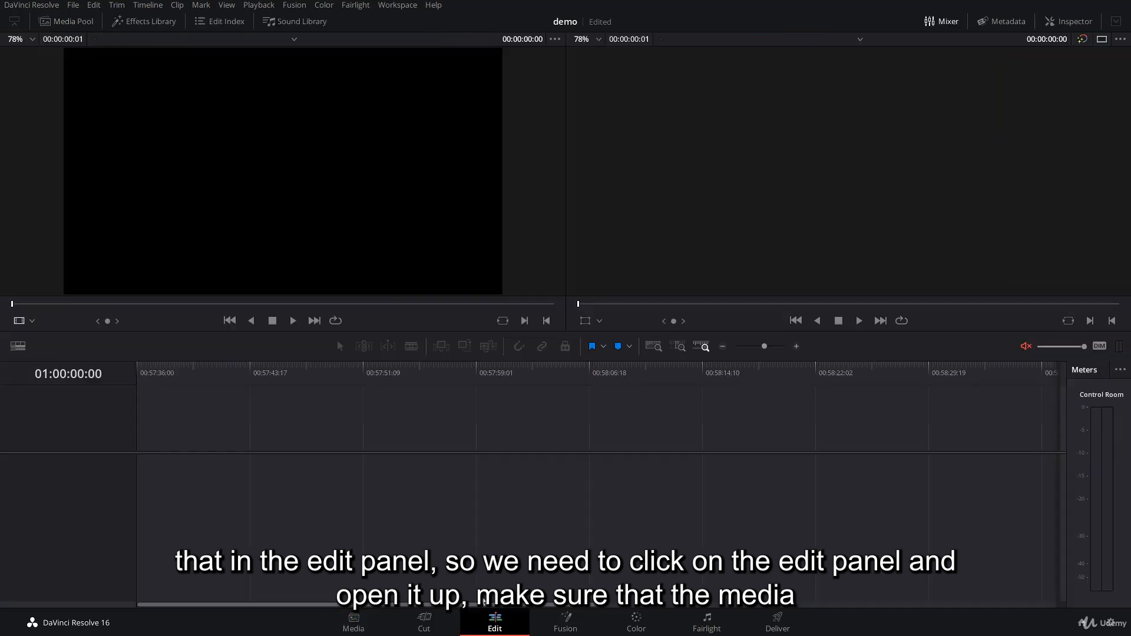
{"action": "left_click", "coordinate": [66, 21]}
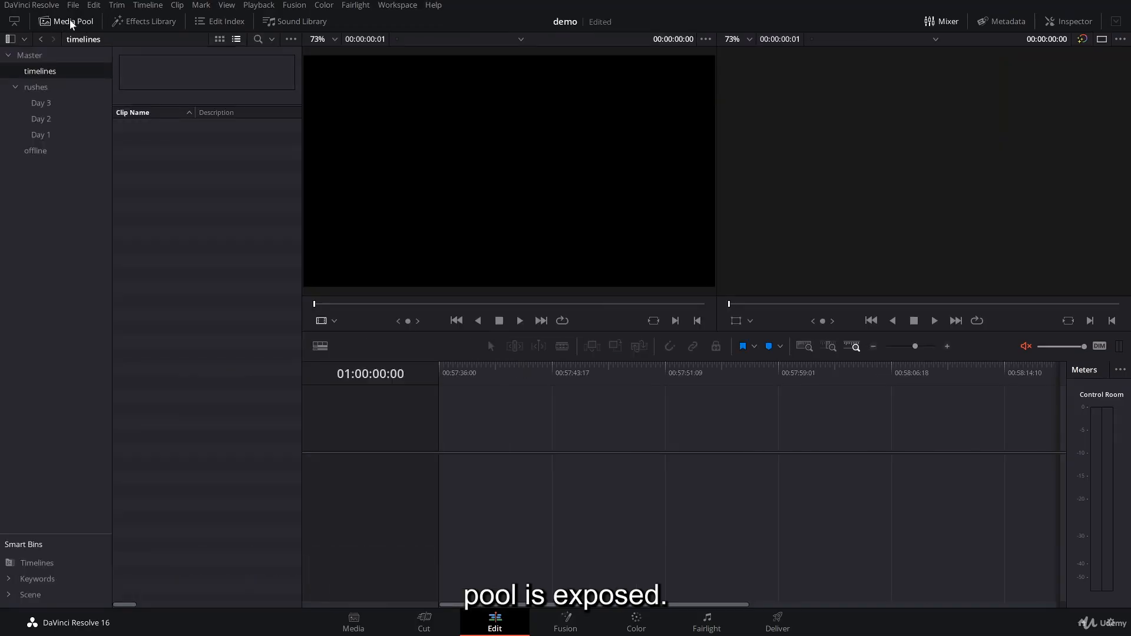
{"action": "left_click", "coordinate": [70, 21]}
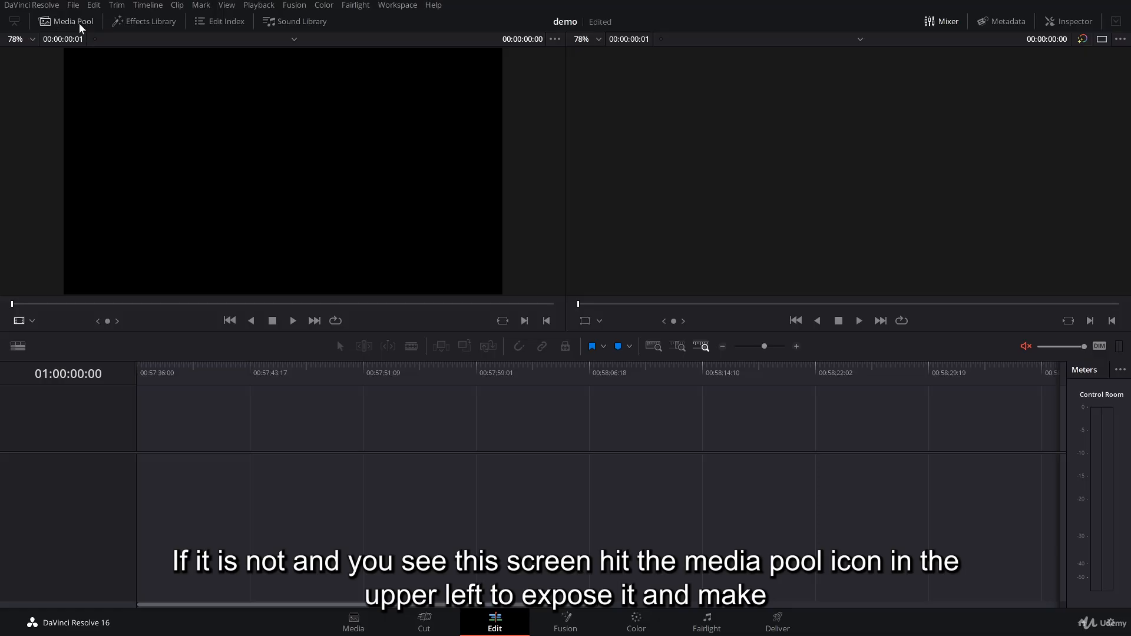
{"action": "left_click", "coordinate": [64, 23]}
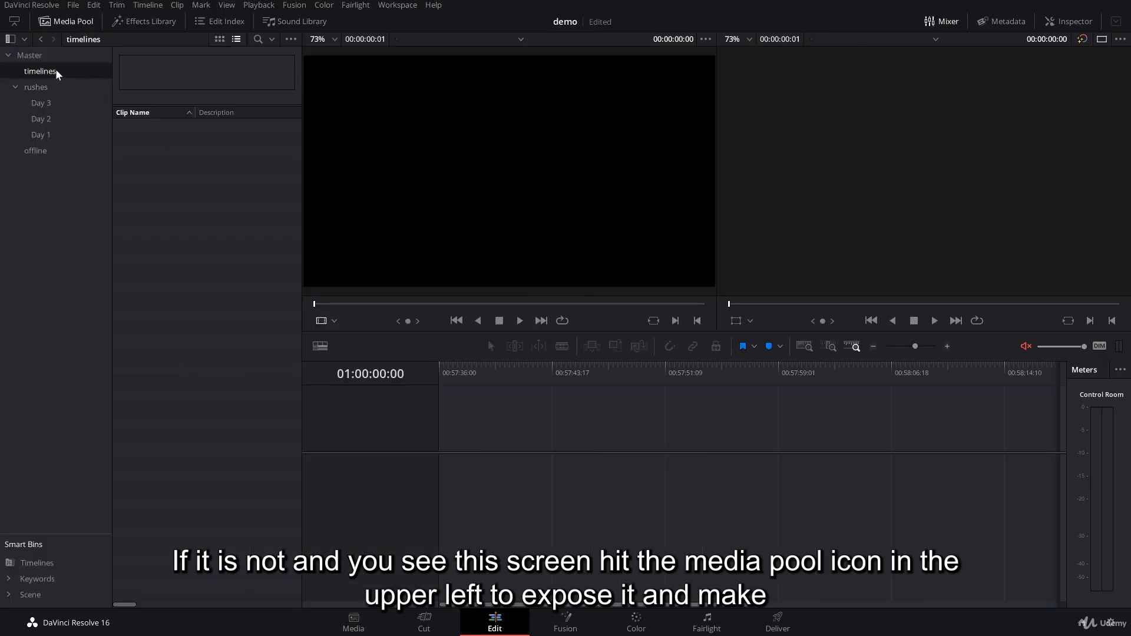
{"action": "left_click", "coordinate": [34, 72]}
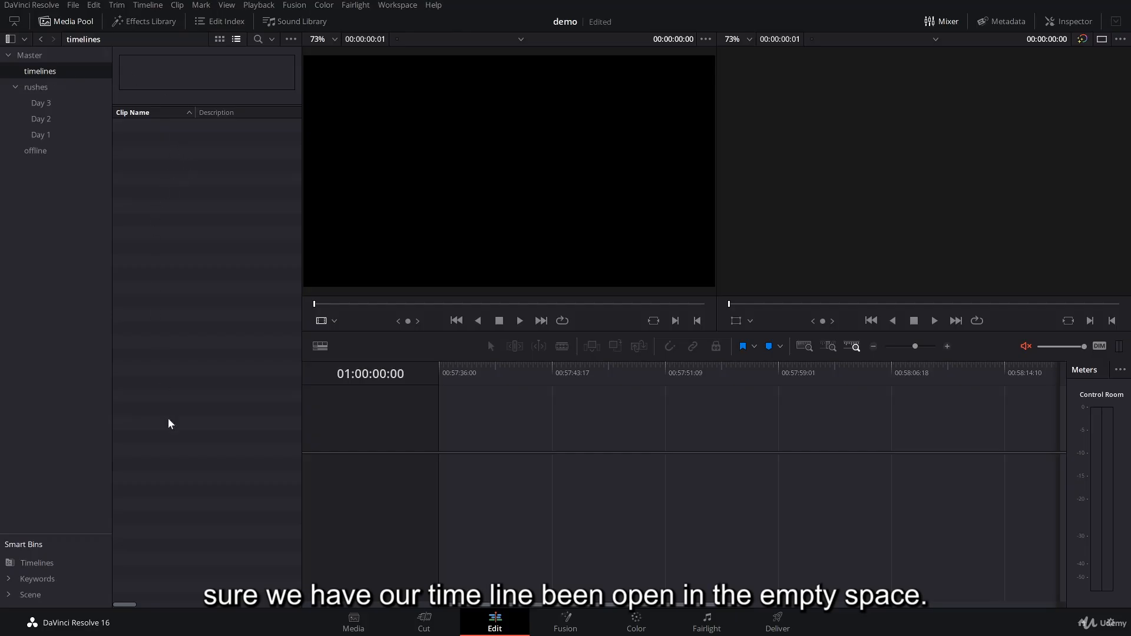
Import a timeline into the timelines bin from the Demo XML file in Udemy Course > Module 3 re-record > XML Demo on drive E.
{"action": "right_click", "coordinate": [154, 137]}
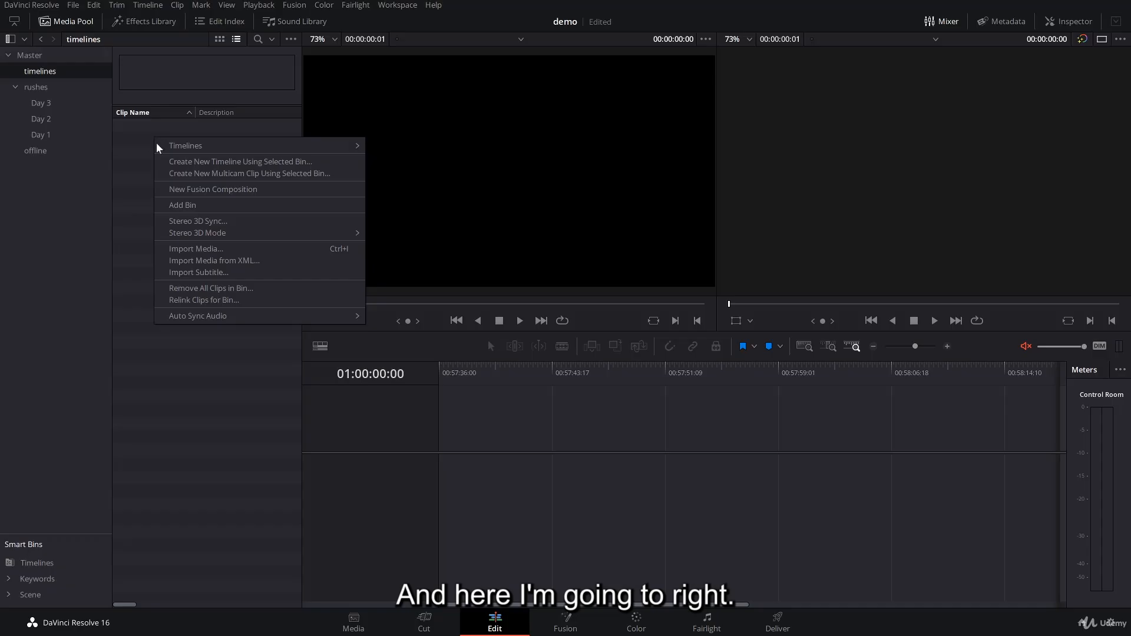
{"action": "mouse_move", "coordinate": [207, 147]}
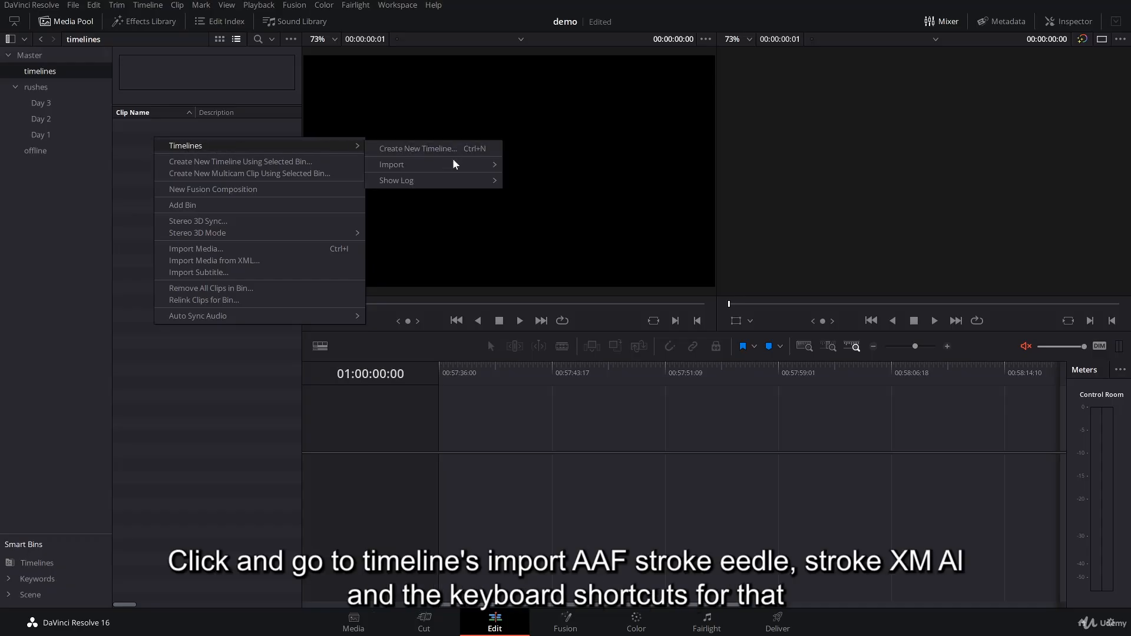
{"action": "mouse_move", "coordinate": [466, 161]}
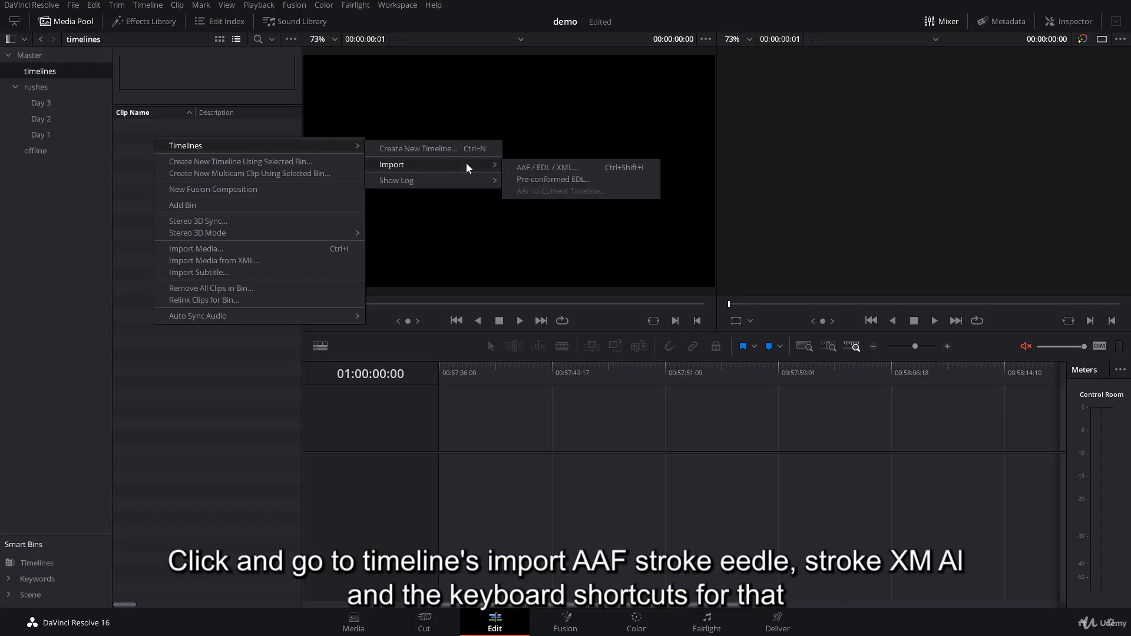
{"action": "left_click", "coordinate": [651, 168]}
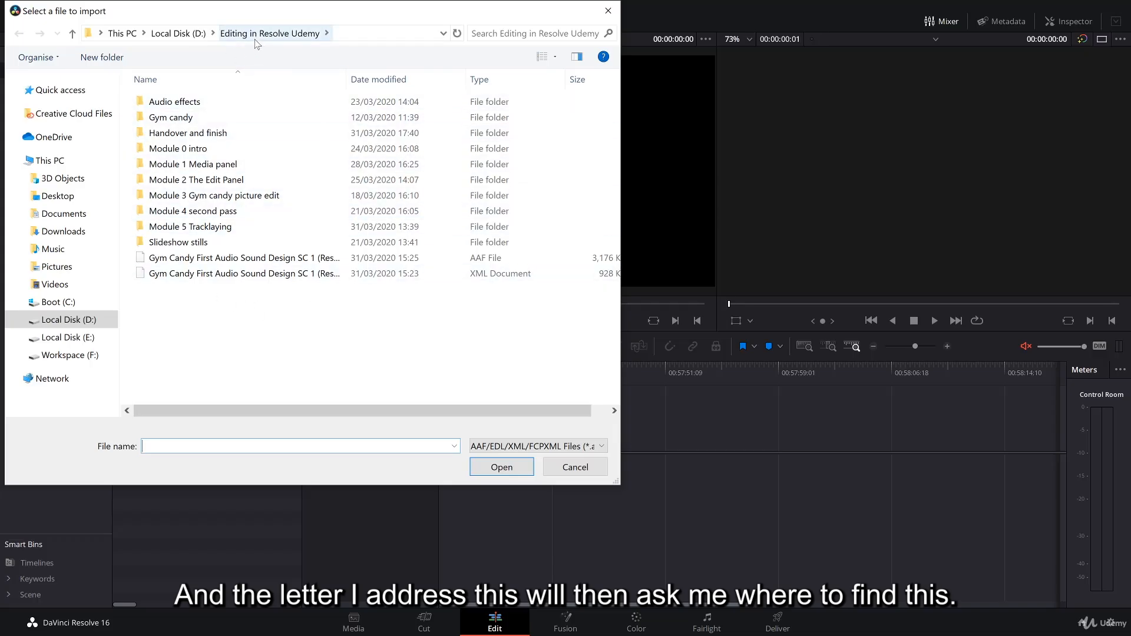
{"action": "left_click", "coordinate": [62, 336]}
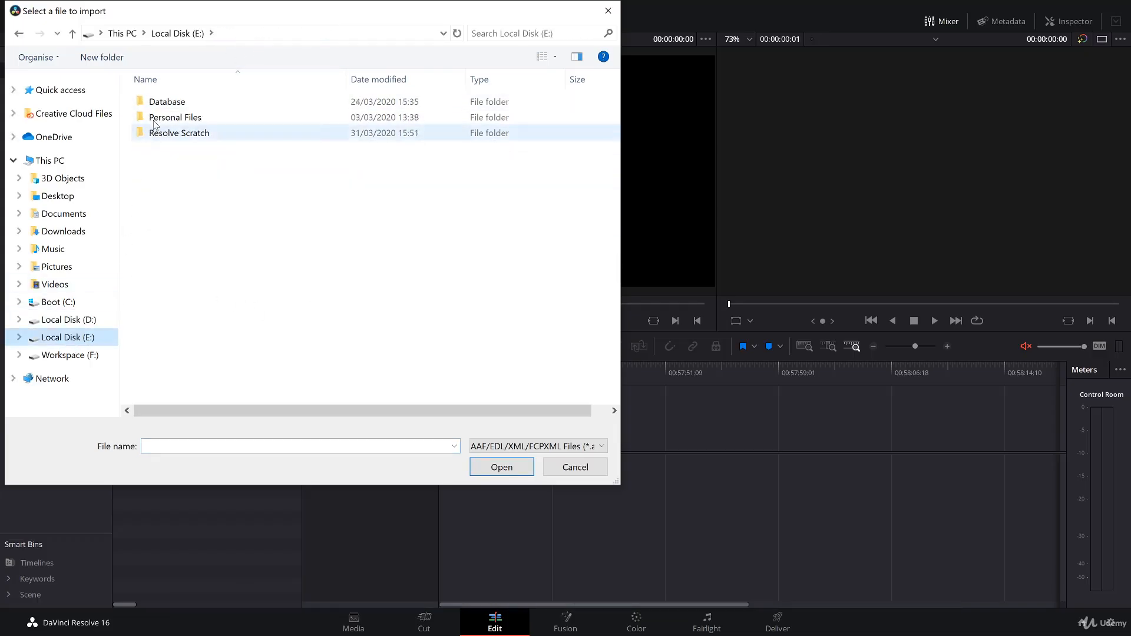
{"action": "double_click", "coordinate": [158, 119]}
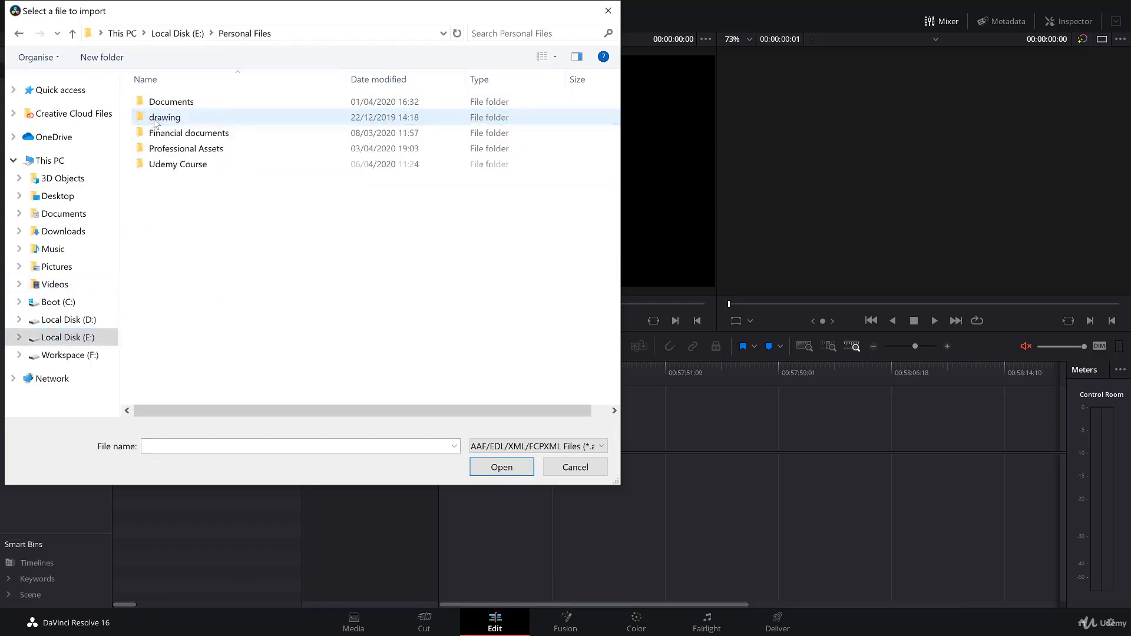
{"action": "double_click", "coordinate": [149, 164]}
{"action": "double_click", "coordinate": [147, 133]}
{"action": "double_click", "coordinate": [147, 133]}
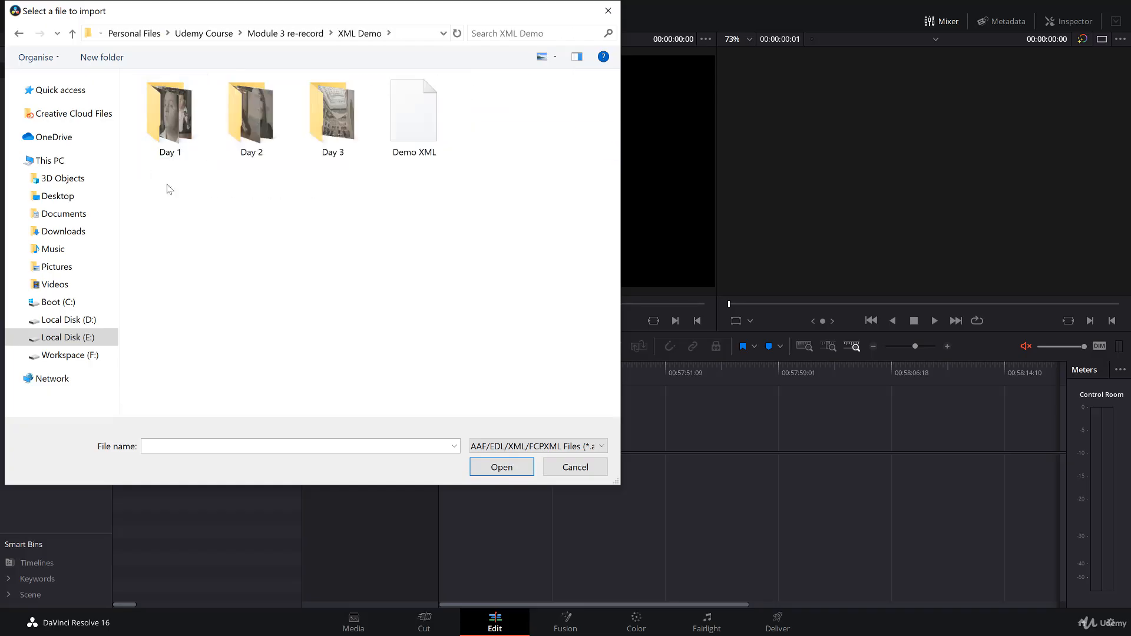
{"action": "left_click", "coordinate": [397, 128]}
{"action": "left_click", "coordinate": [397, 128]}
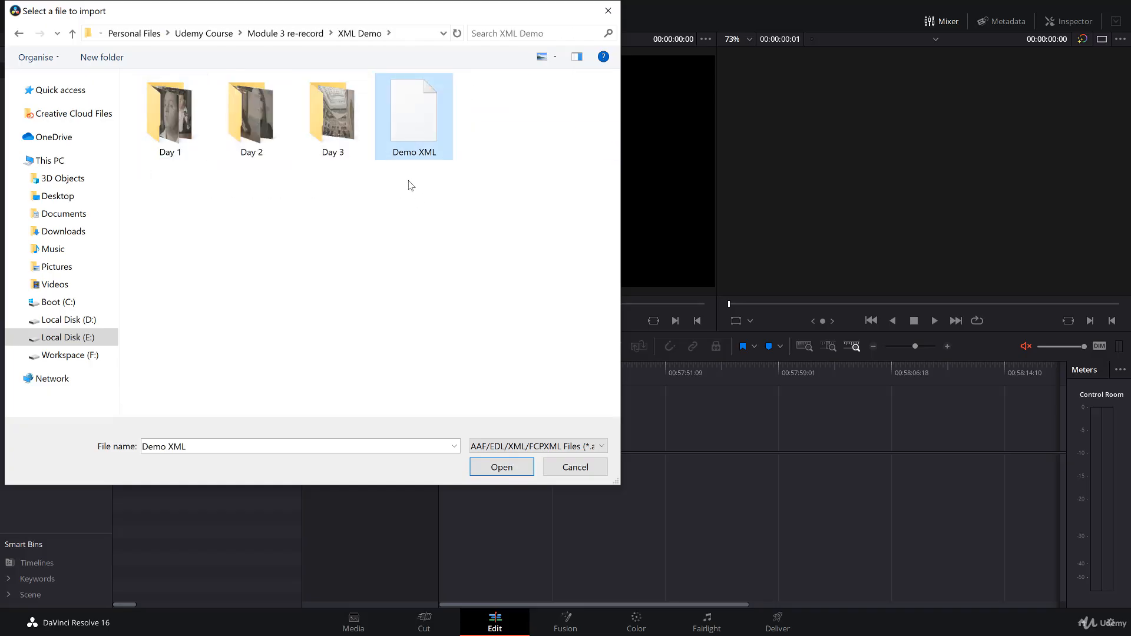
{"action": "left_click_drag", "start_coordinate": [412, 14], "coordinate": [459, 29]}
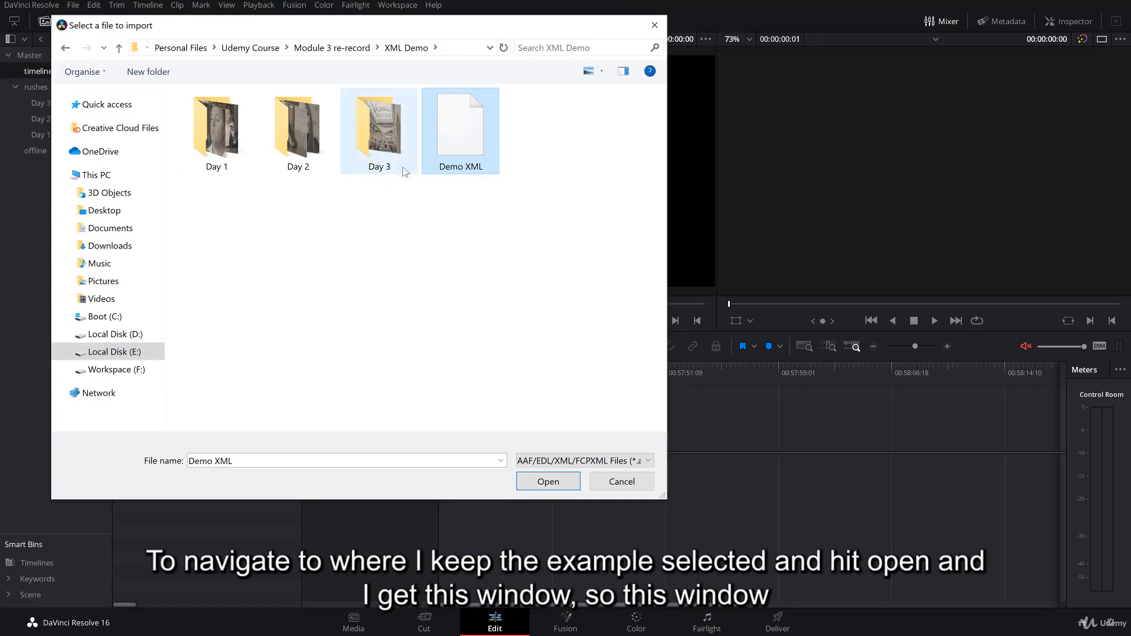
{"action": "left_click", "coordinate": [546, 483]}
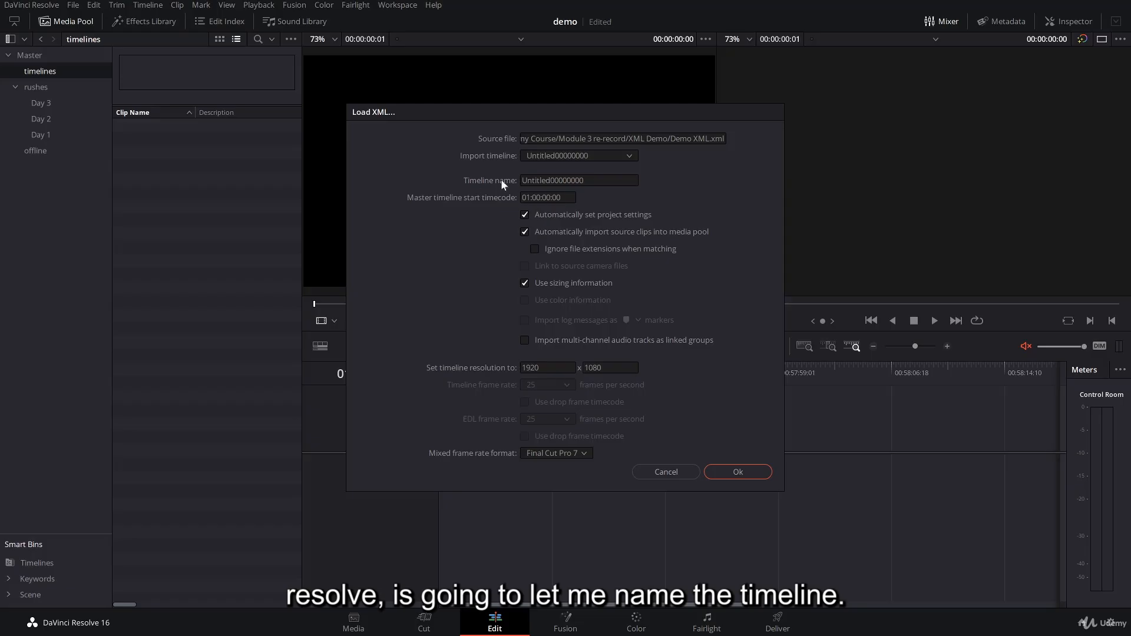
Name the timeline being imported from the XML Demo timeline.
{"action": "left_click", "coordinate": [556, 180]}
{"action": "left_click_drag", "start_coordinate": [619, 181], "coordinate": [445, 161]}
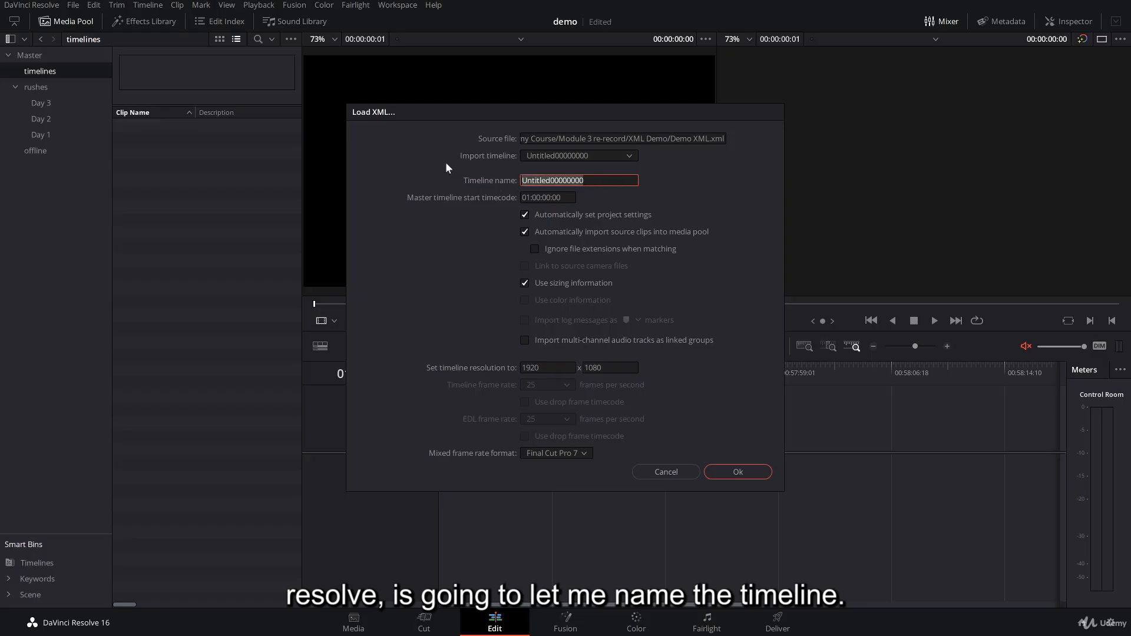
{"action": "type", "text": "De"}
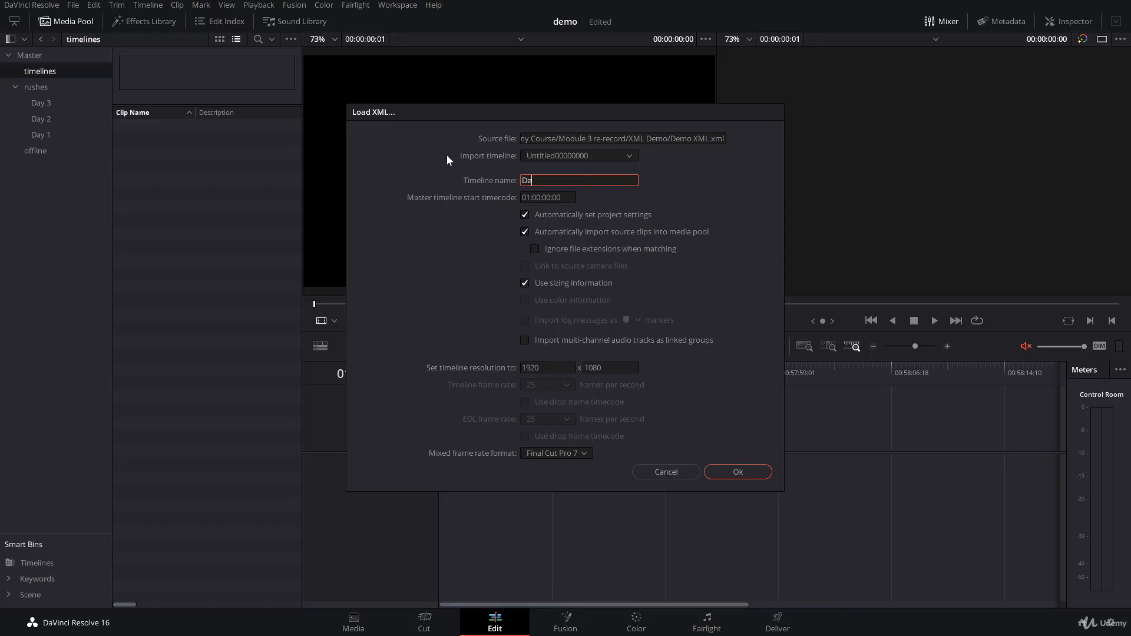
{"action": "type", "text": "mo tim"}
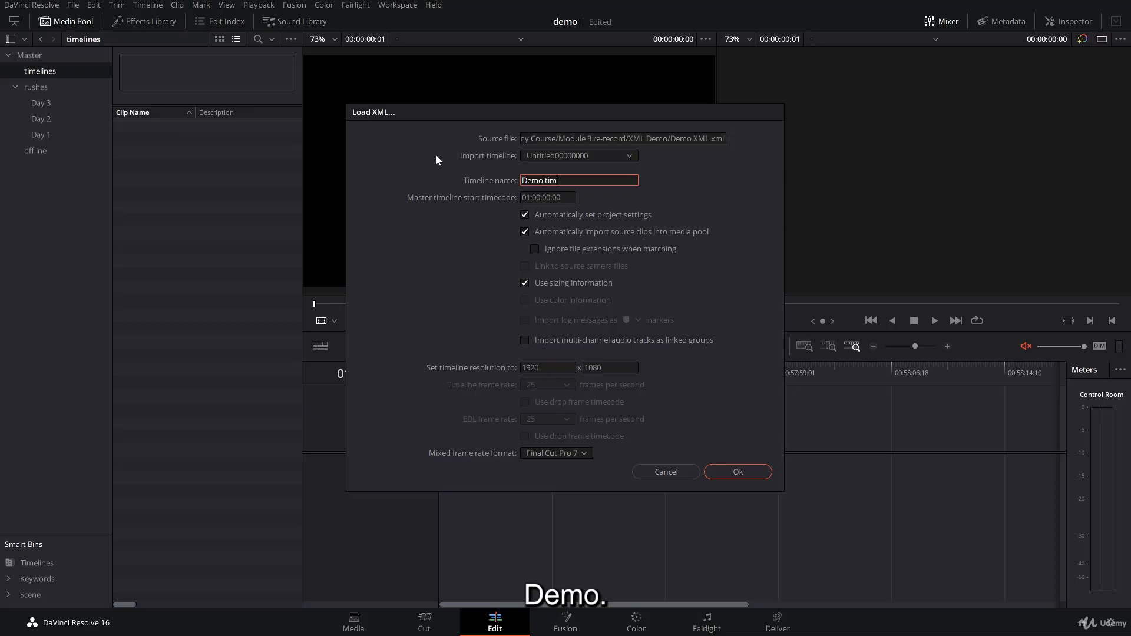
{"action": "type", "text": "eline"}
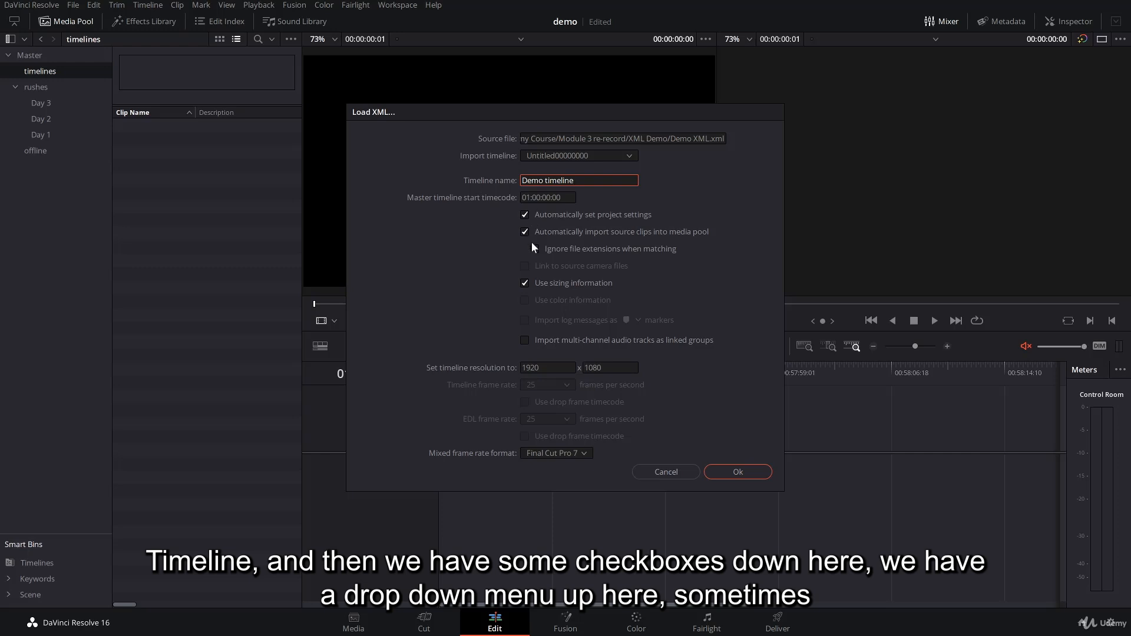
Keep Untitled00000000 as the import timeline, turn off automatic import of source clips into the media pool, and accept the XML load settings.
{"action": "left_click", "coordinate": [618, 157]}
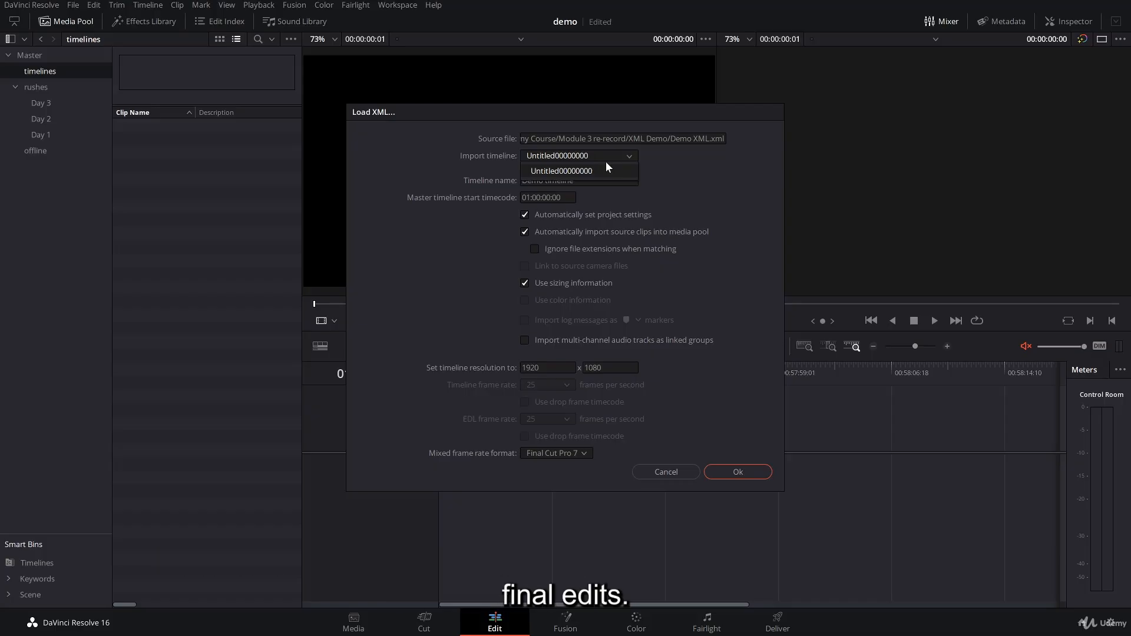
{"action": "left_click", "coordinate": [583, 171]}
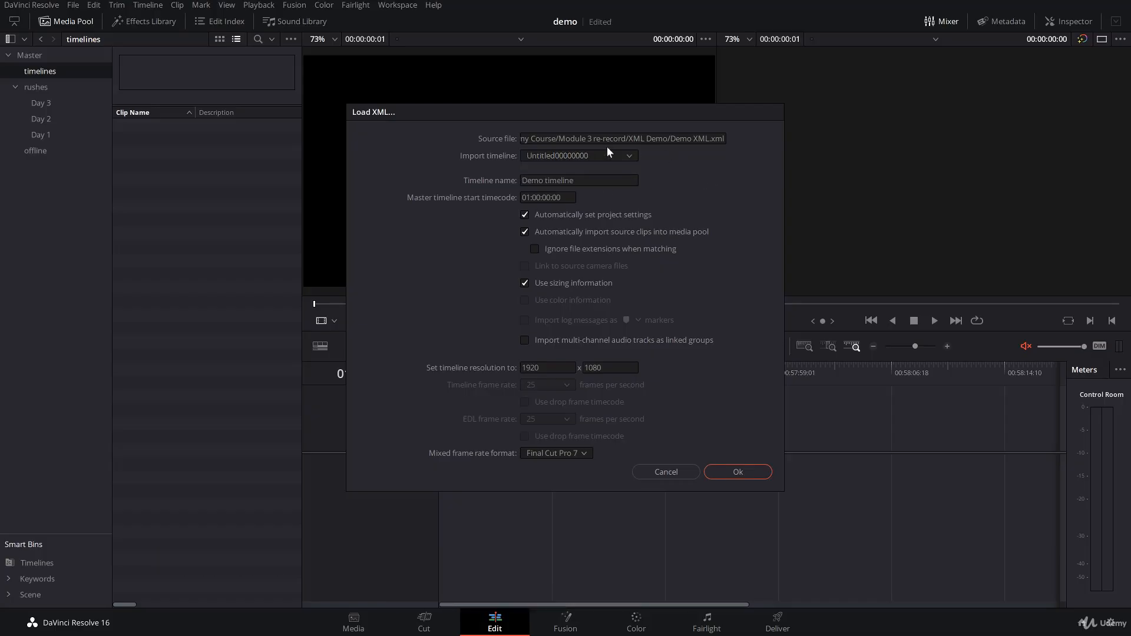
{"action": "left_click", "coordinate": [553, 157]}
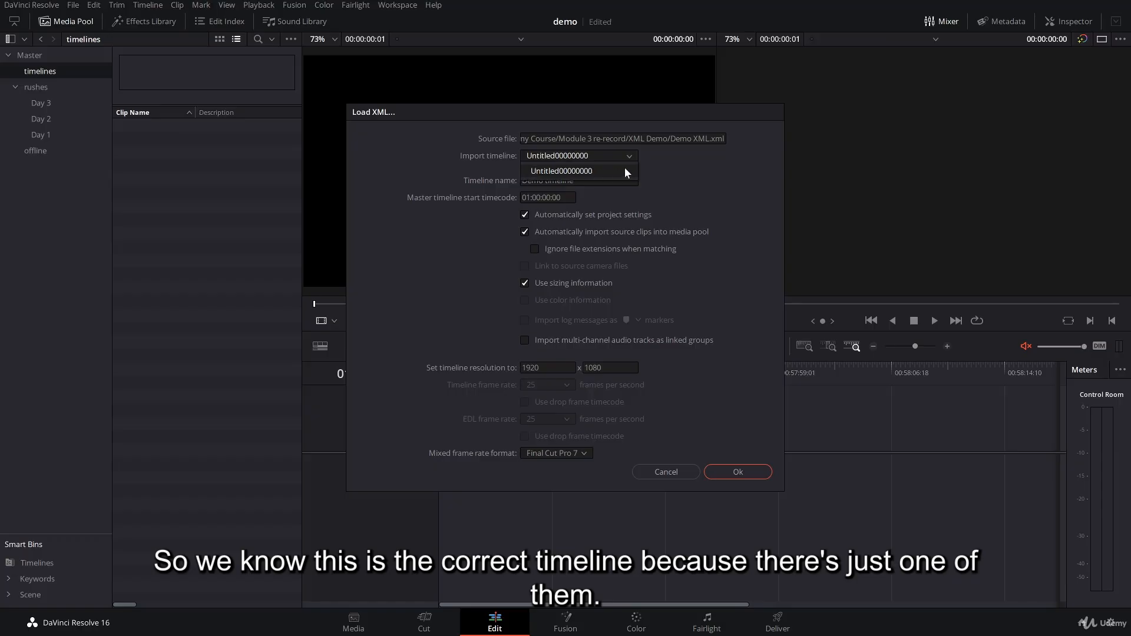
{"action": "left_click", "coordinate": [560, 174]}
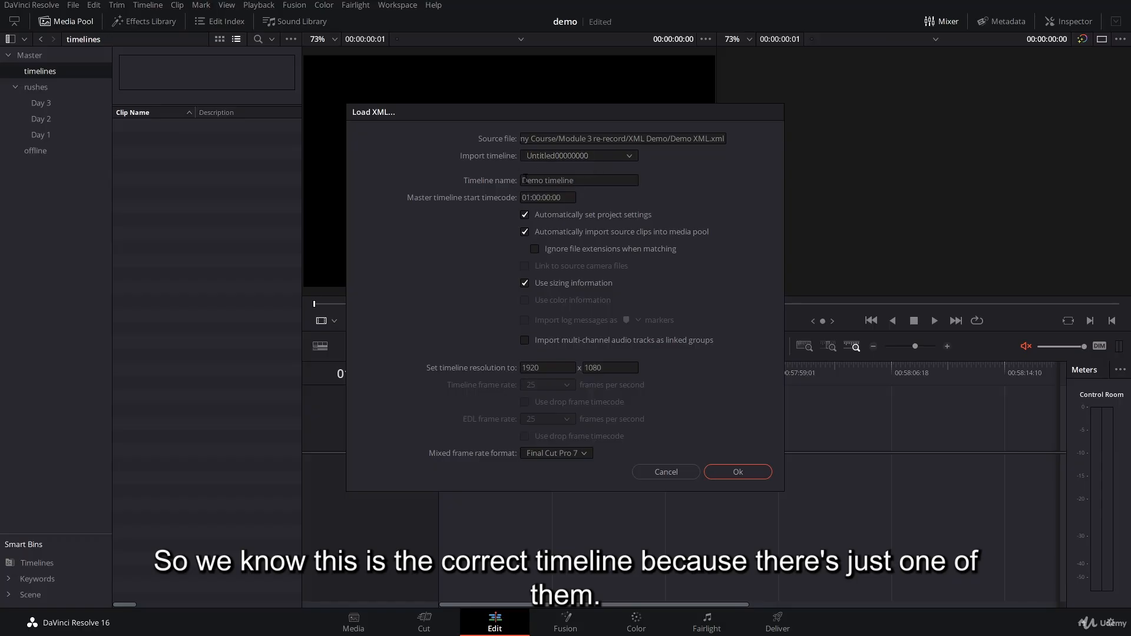
{"action": "left_click_drag", "start_coordinate": [523, 179], "coordinate": [625, 188]}
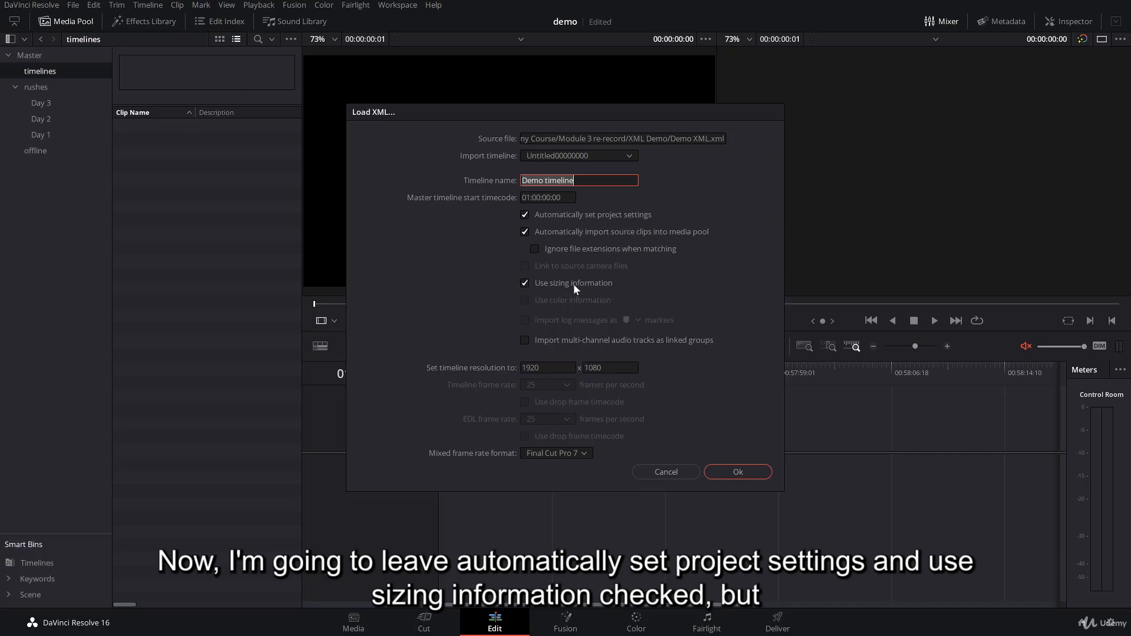
{"action": "left_click", "coordinate": [525, 232]}
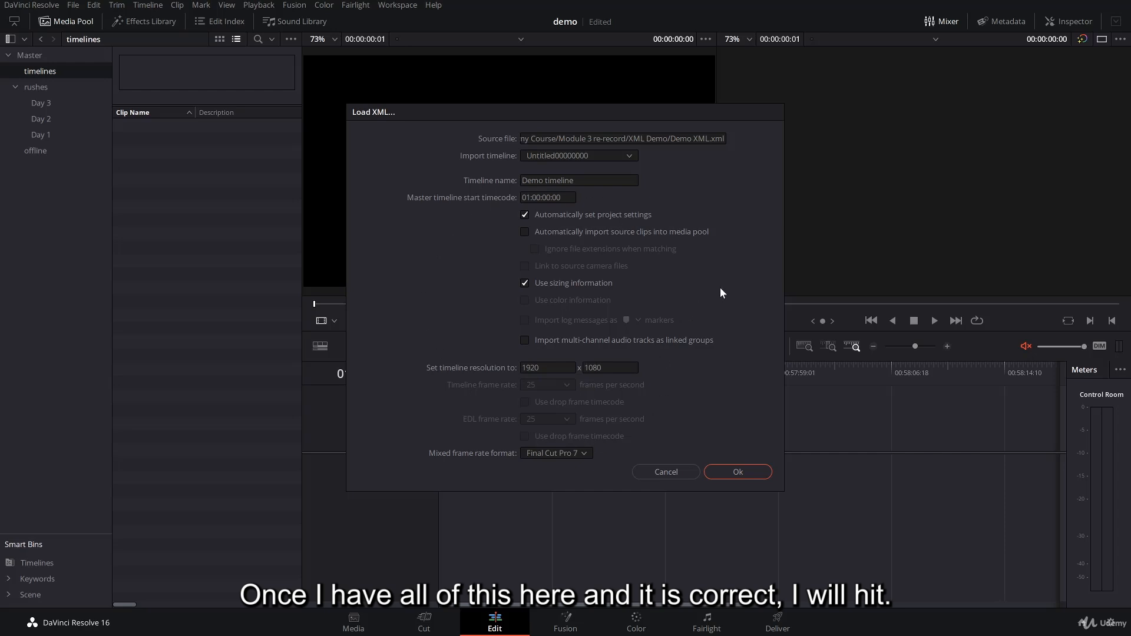
{"action": "left_click", "coordinate": [738, 471]}
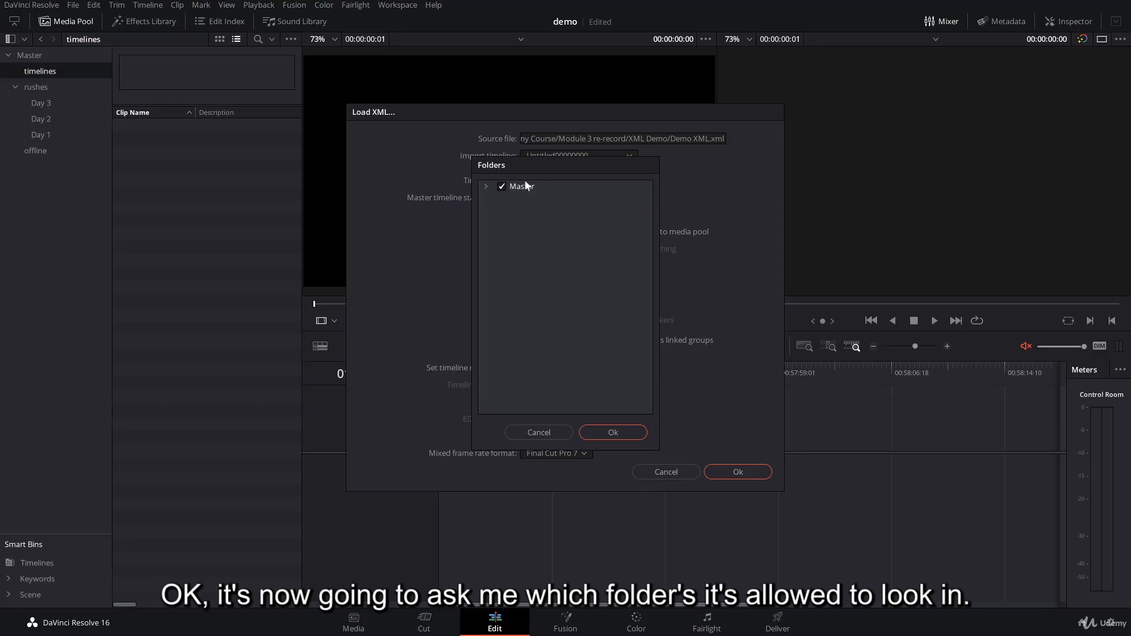
Restrict clip matching to the rushes folder with Day 1, Day 2 and Day 3, excluding Master, timelines and offline, and load the timeline.
{"action": "left_click", "coordinate": [485, 187]}
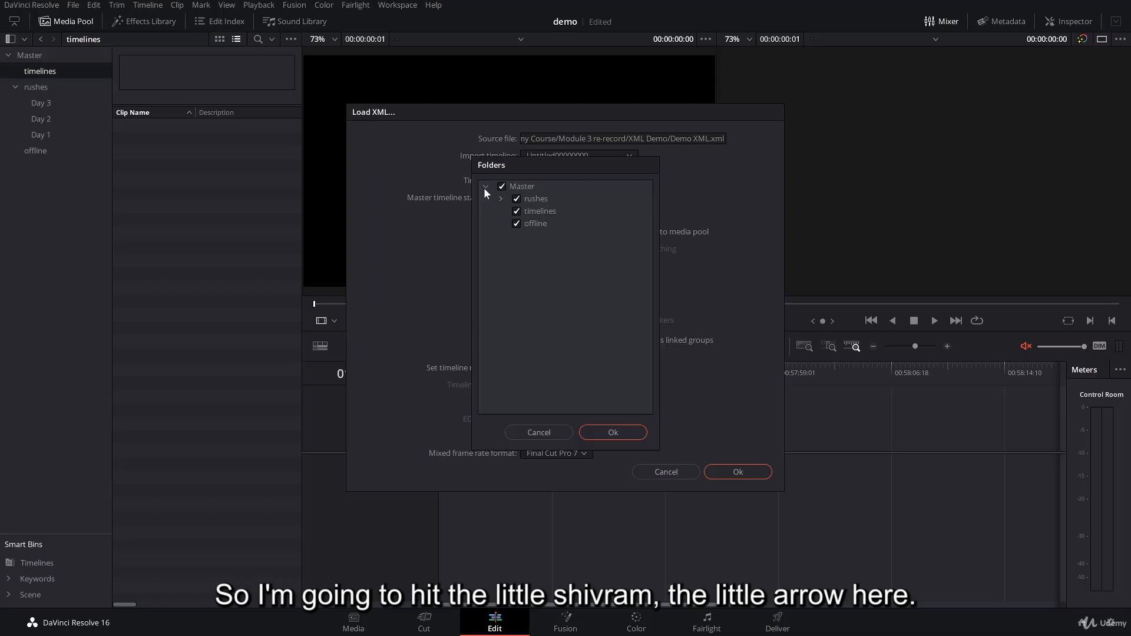
{"action": "left_click", "coordinate": [500, 199]}
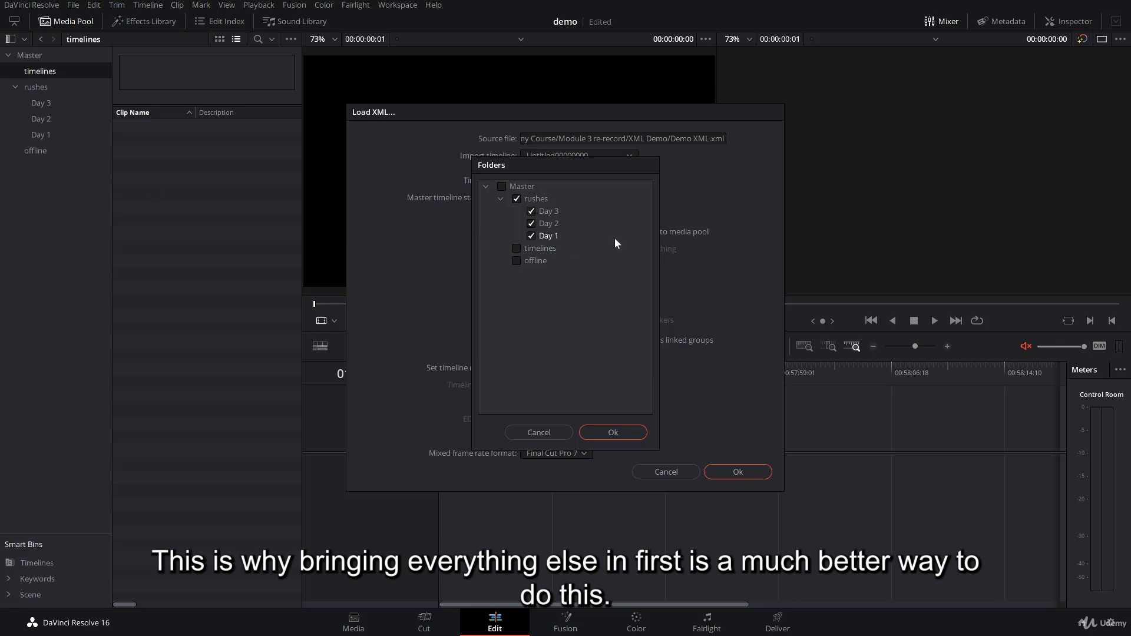
{"action": "left_click", "coordinate": [624, 434]}
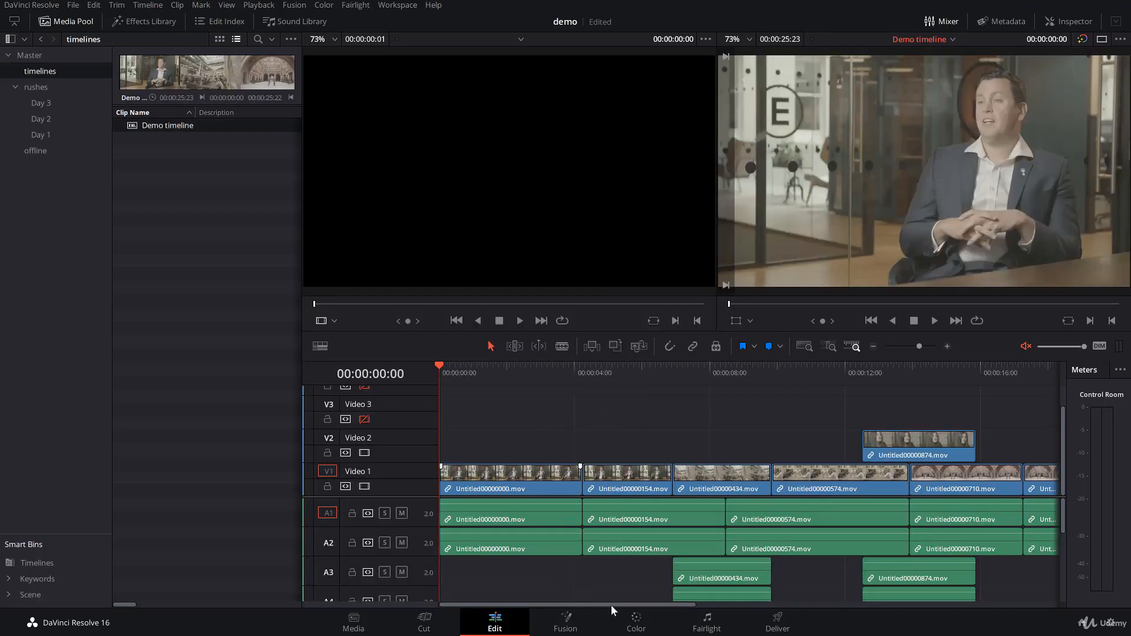
{"action": "left_click", "coordinate": [869, 347]}
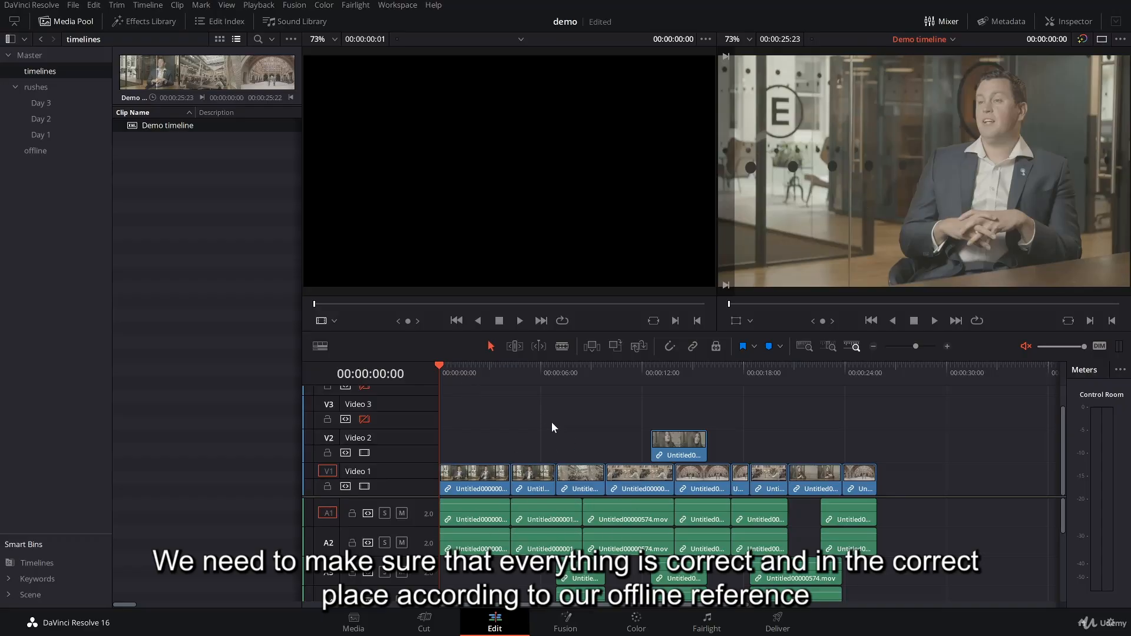
Open the timelines bin and select the Demo timeline in it.
{"action": "left_click", "coordinate": [24, 150]}
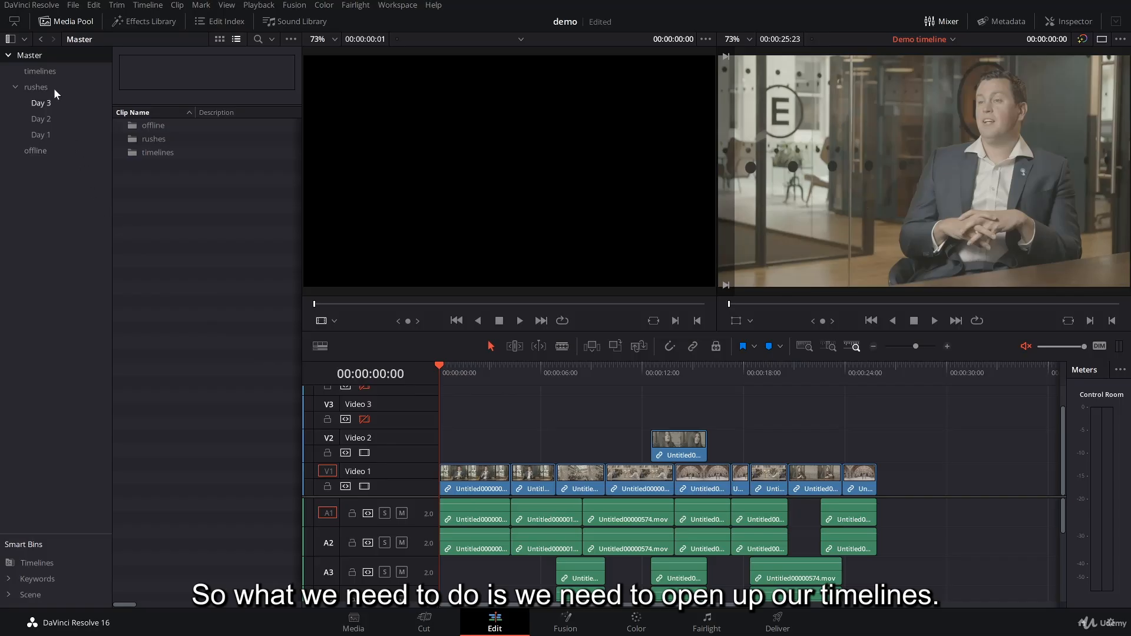
{"action": "left_click", "coordinate": [39, 72]}
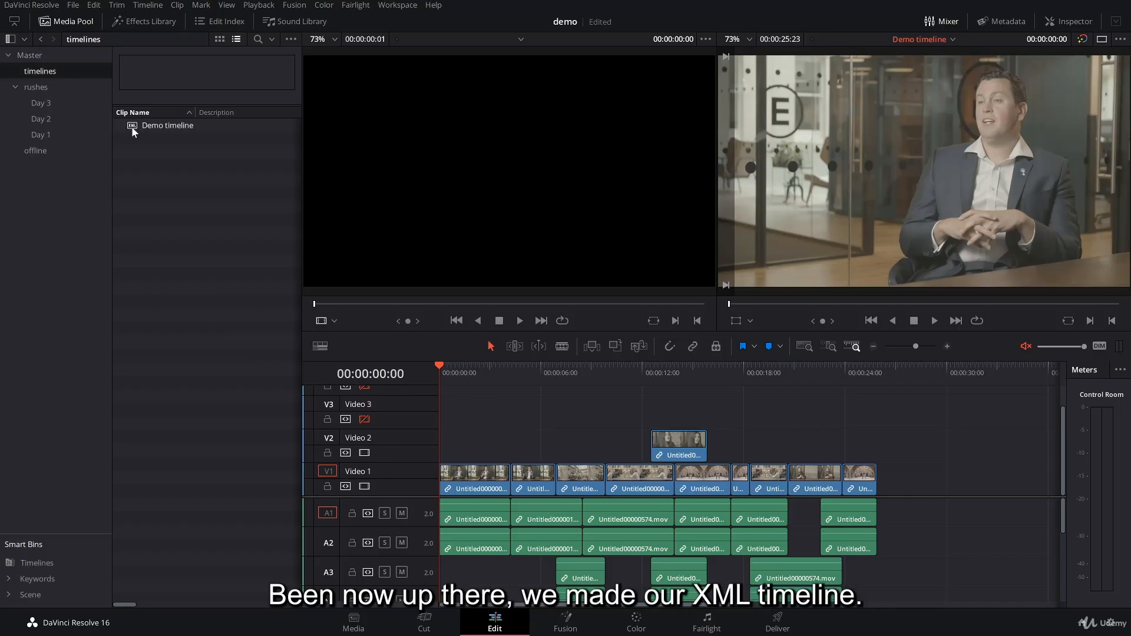
{"action": "left_click", "coordinate": [158, 126]}
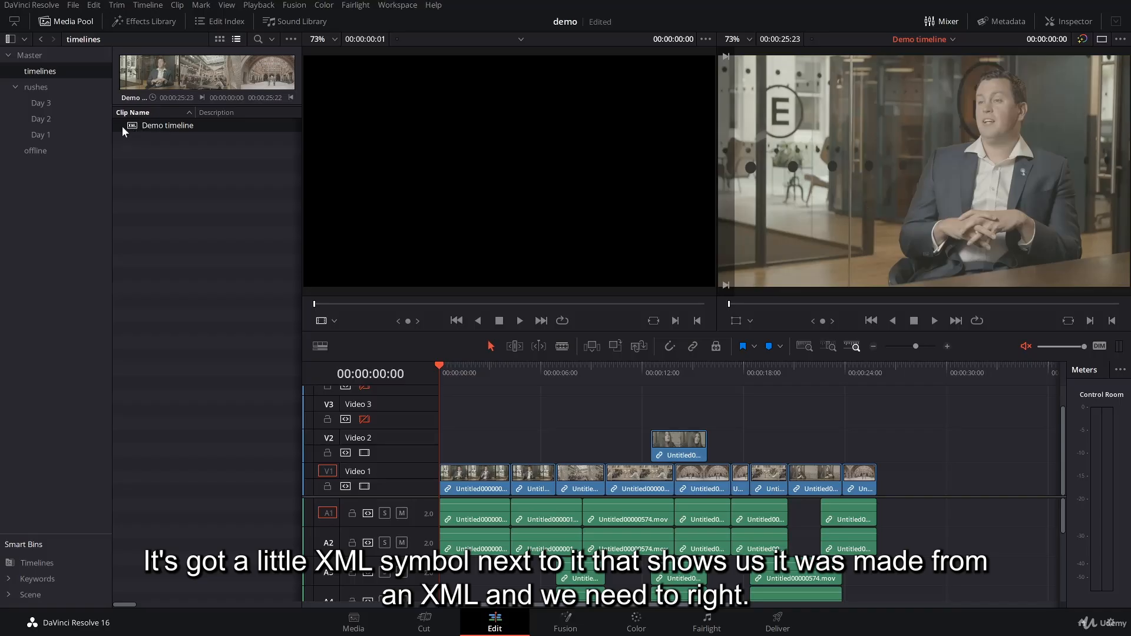
{"action": "right_click", "coordinate": [153, 126]}
{"action": "mouse_move", "coordinate": [208, 137]}
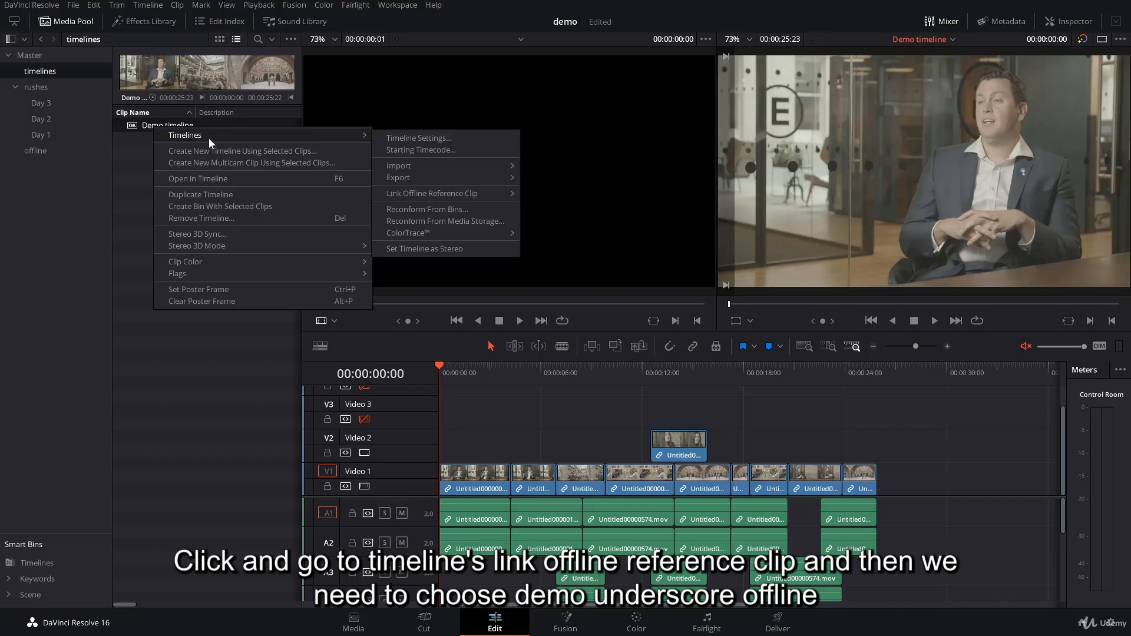
{"action": "mouse_move", "coordinate": [464, 192]}
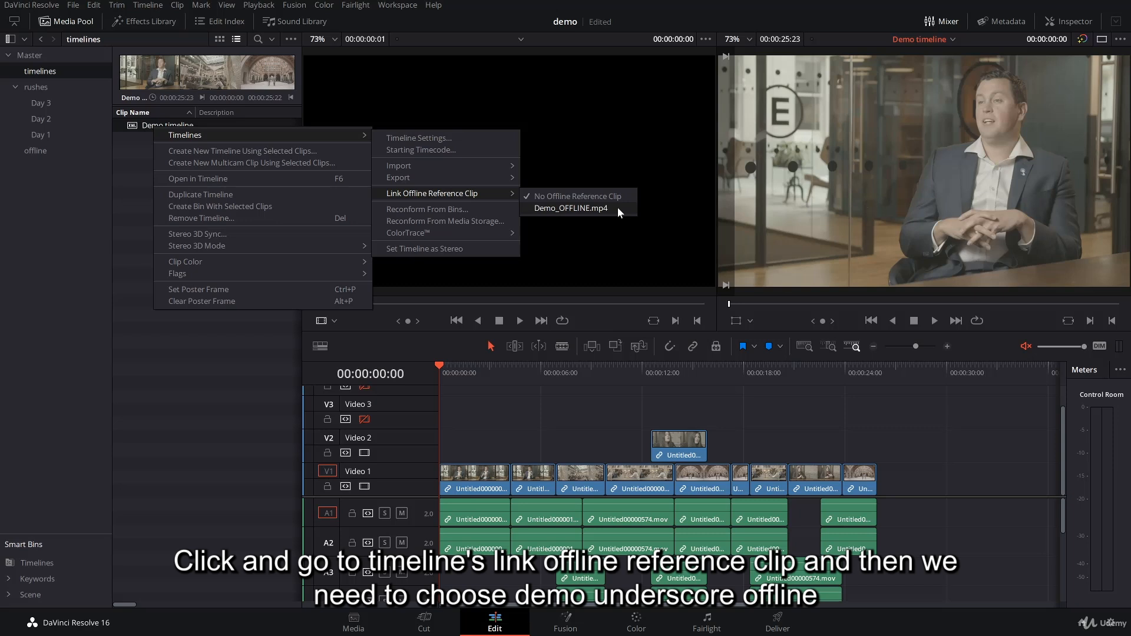
{"action": "left_click", "coordinate": [118, 165]}
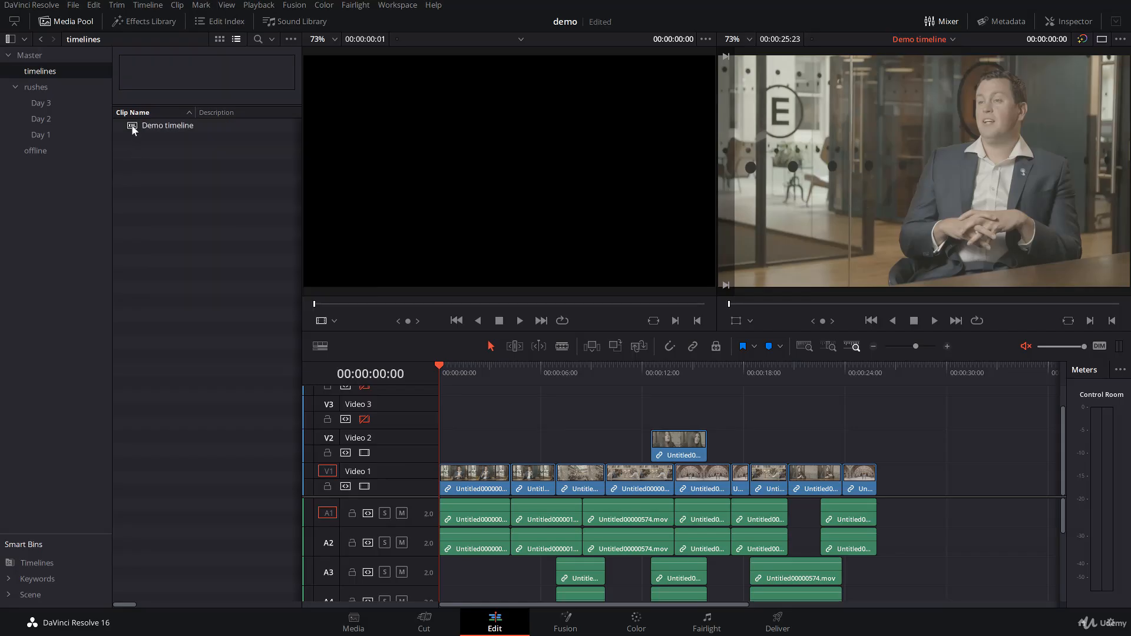
Link Demo_OFFLINE.mp4 to the Demo timeline as its offline reference clip and set the source viewer to Offline mode.
{"action": "right_click", "coordinate": [133, 129]}
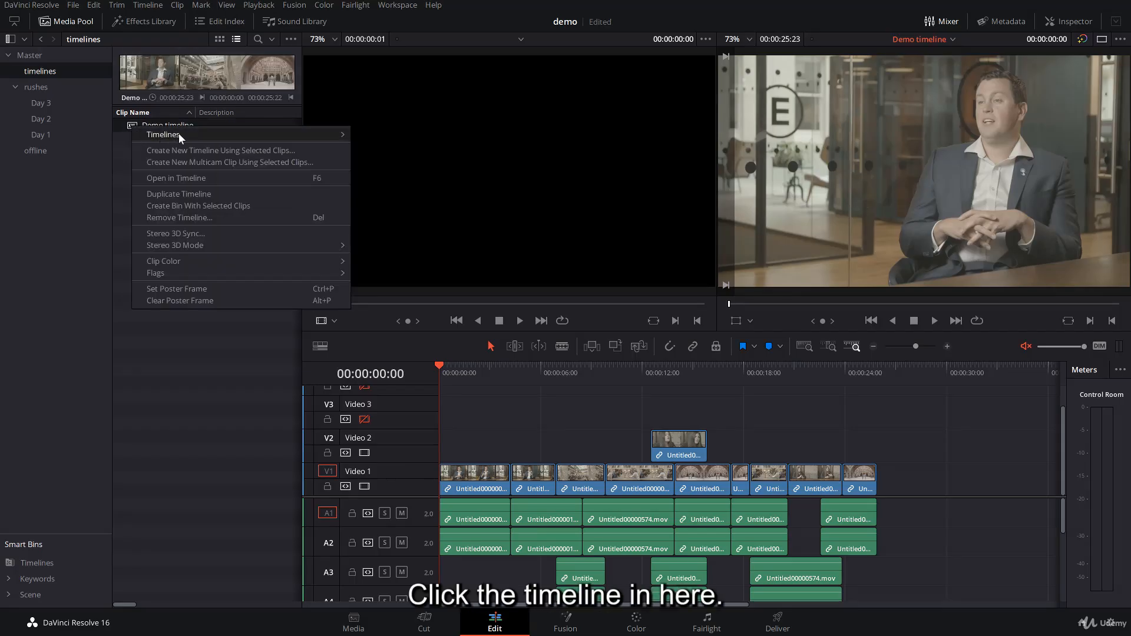
{"action": "mouse_move", "coordinate": [309, 133]}
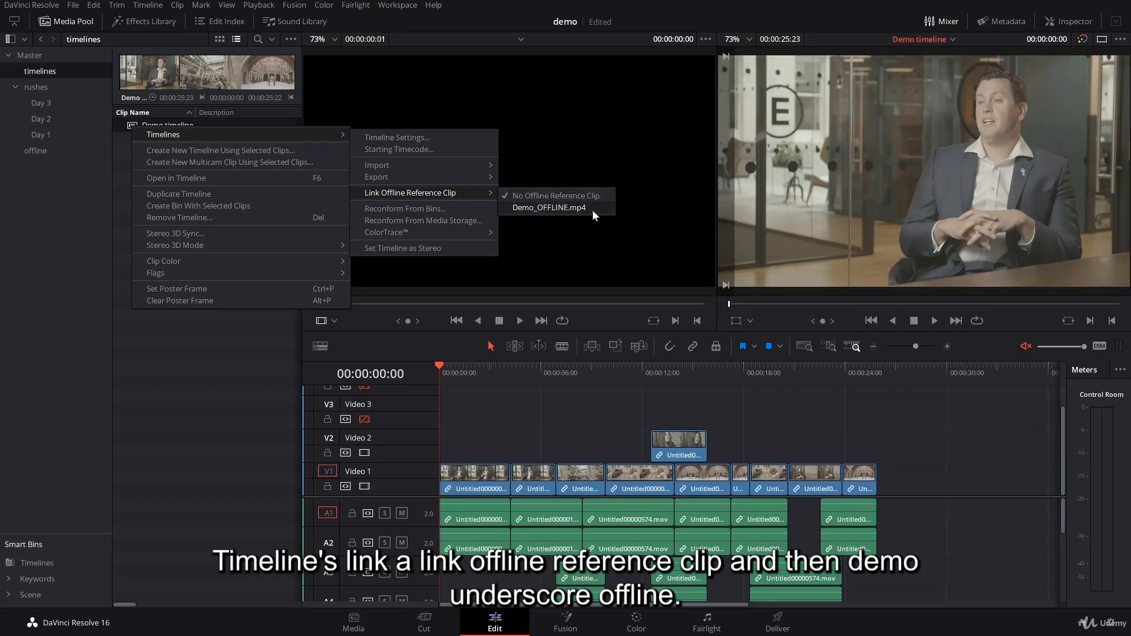
{"action": "left_click", "coordinate": [549, 207]}
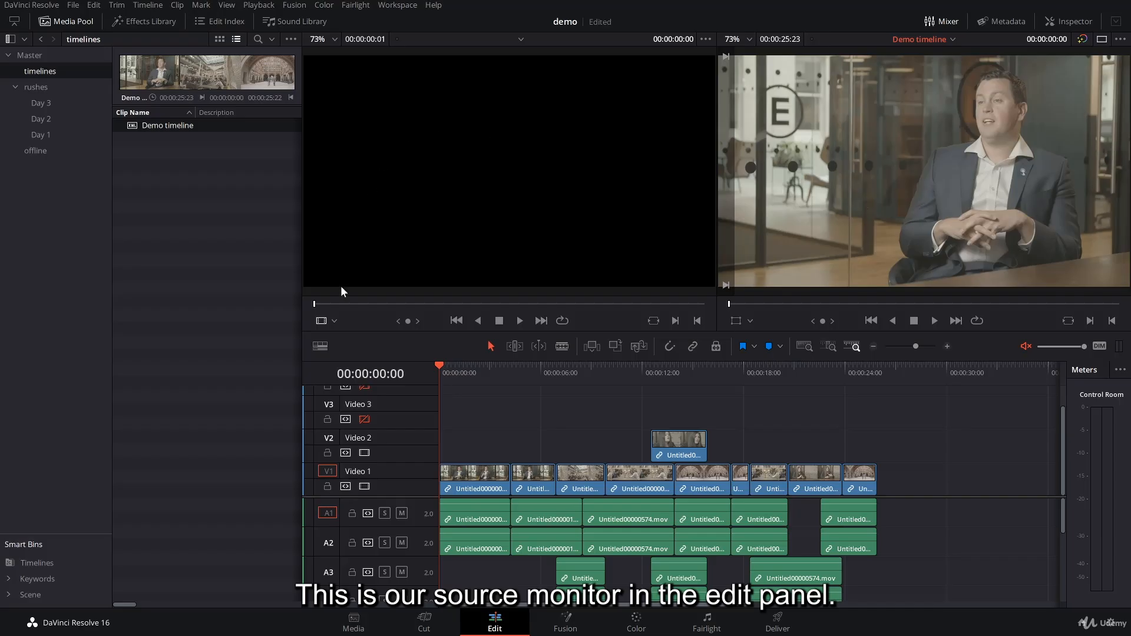
{"action": "left_click", "coordinate": [334, 320]}
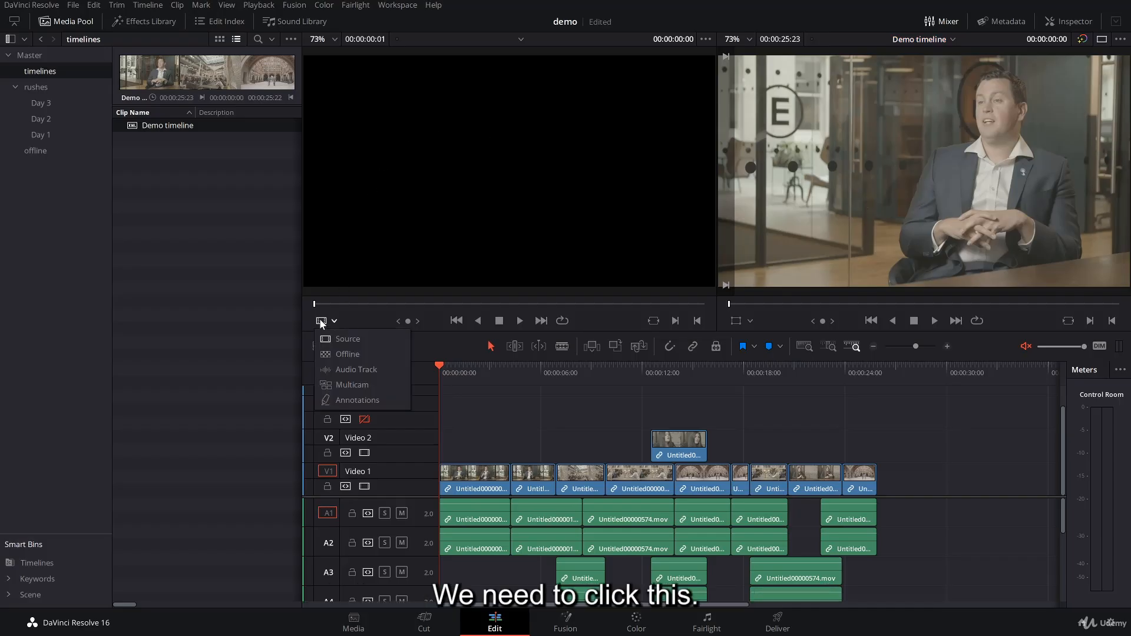
{"action": "left_click", "coordinate": [374, 353]}
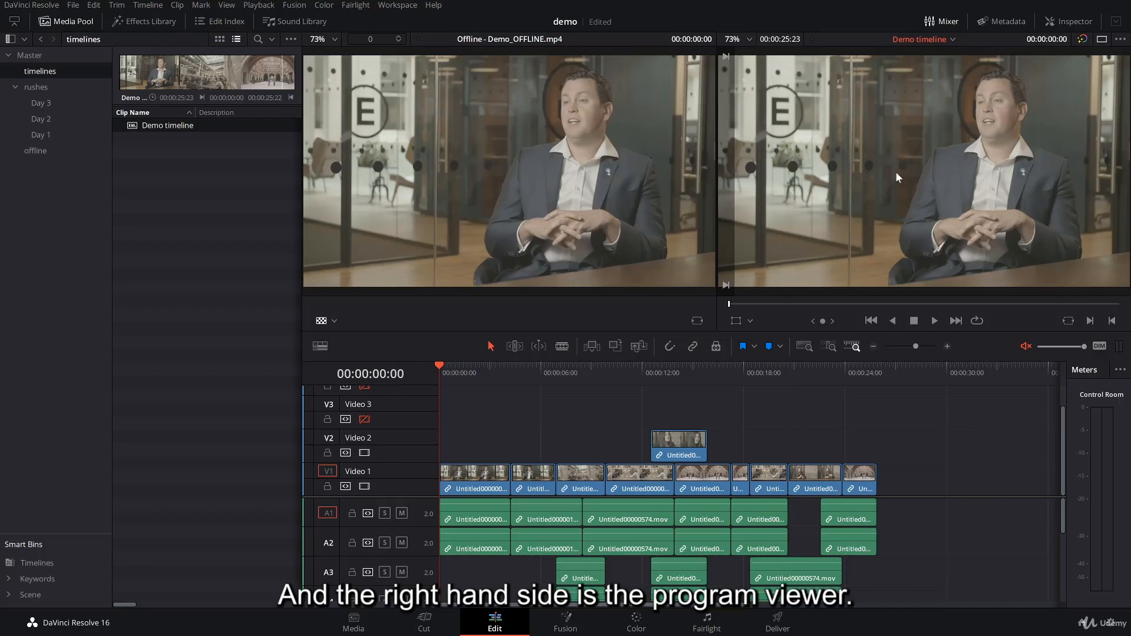
Scrub through the opening clips of the Demo timeline to compare both viewers, ending with the playhead back at the start.
{"action": "left_click", "coordinate": [463, 371]}
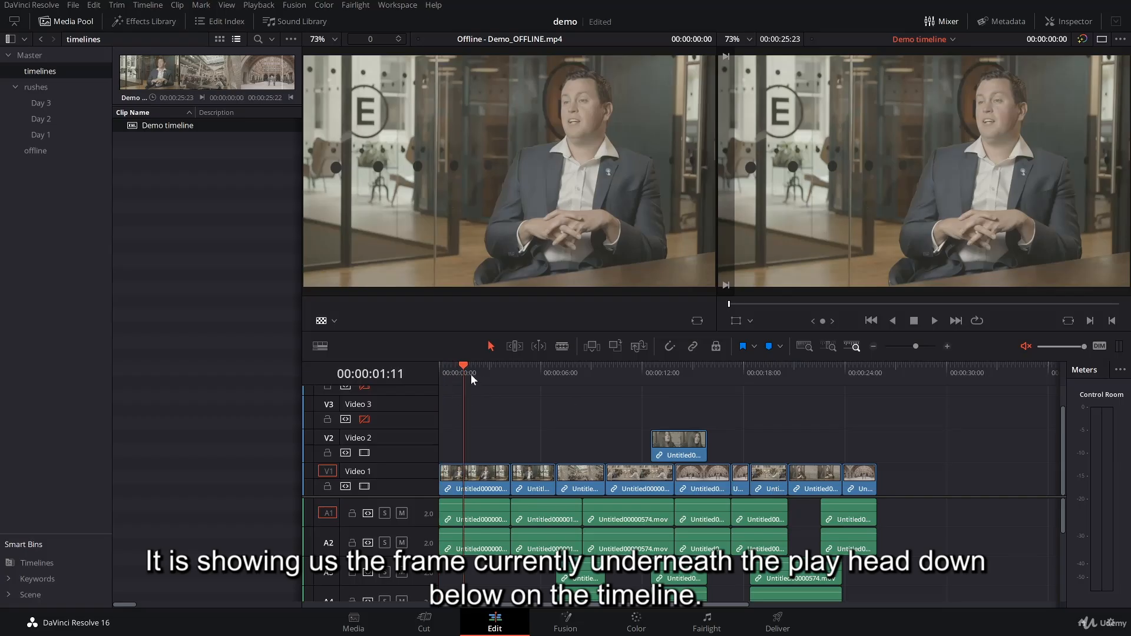
{"action": "left_click", "coordinate": [488, 369]}
{"action": "left_click", "coordinate": [520, 365]}
{"action": "left_click_drag", "start_coordinate": [492, 369], "coordinate": [429, 369]}
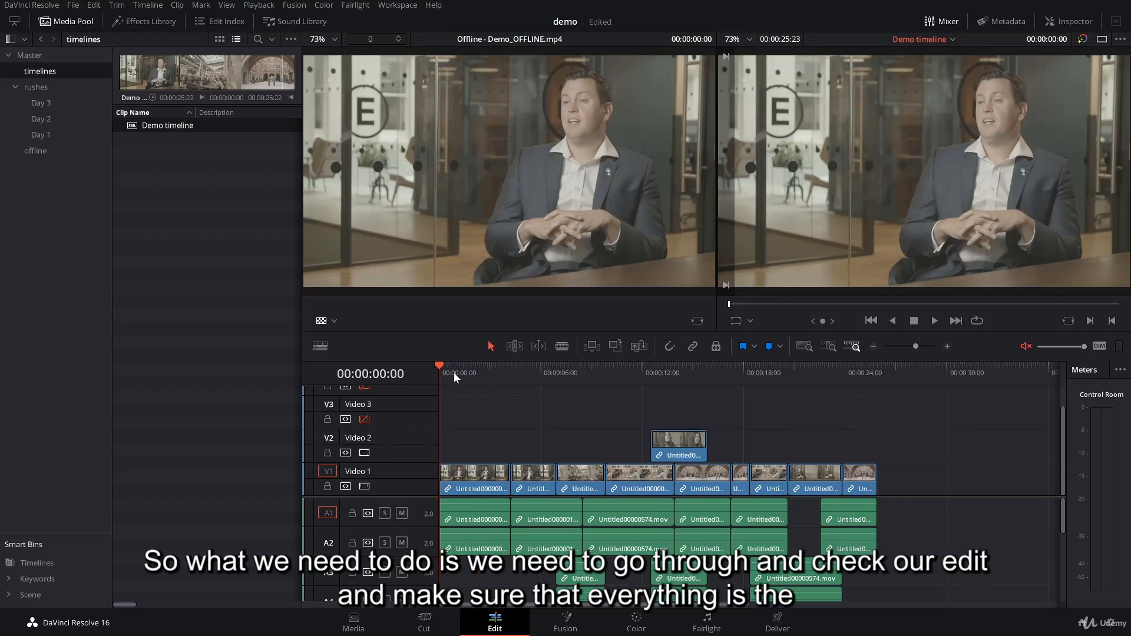
{"action": "left_click_drag", "start_coordinate": [453, 372], "coordinate": [422, 390]}
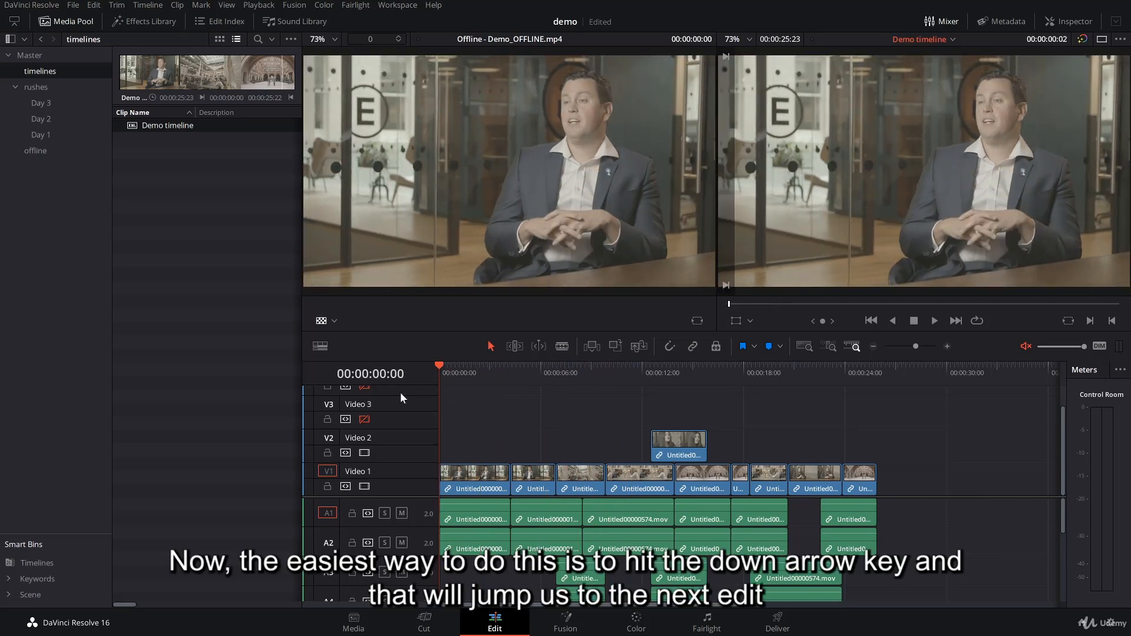
Jump through successive edit points from the start to 00:00:15:22, comparing the timeline frames with the offline reference.
{"action": "key", "text": "Down"}
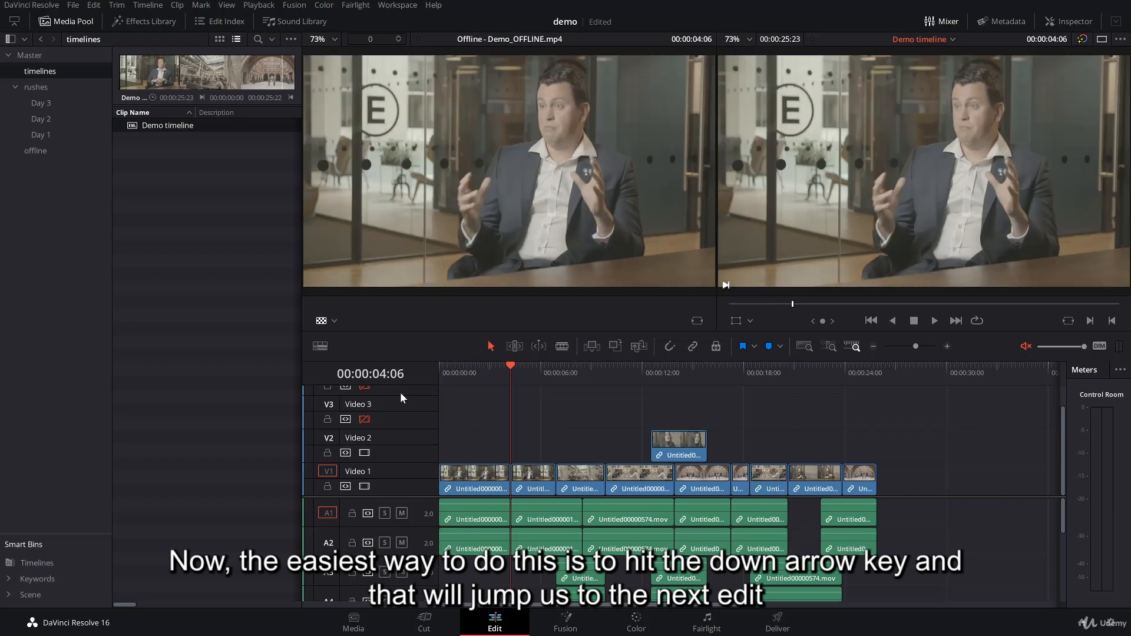
{"action": "key", "text": "Down"}
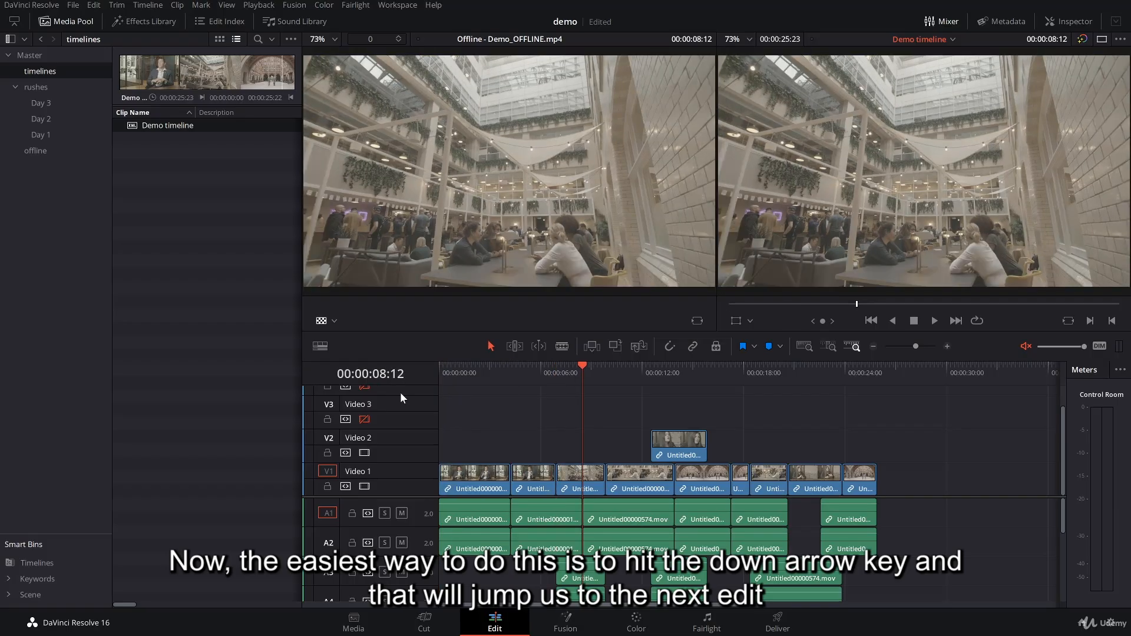
{"action": "key", "text": "Down"}
{"action": "key", "text": "Down"}
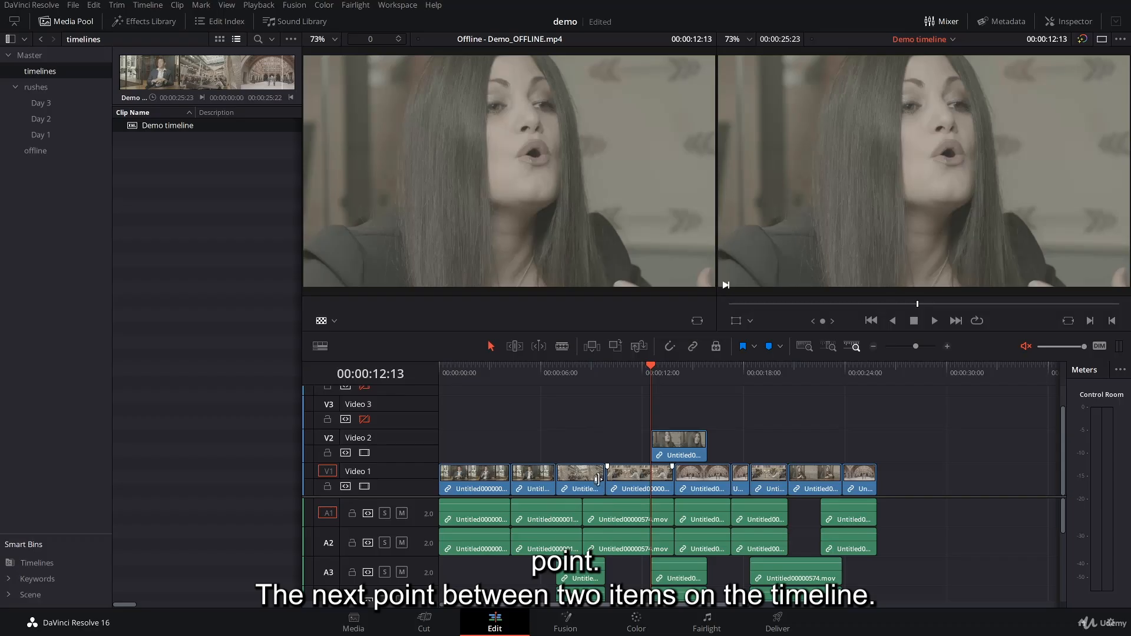
{"action": "key", "text": "Down"}
{"action": "key", "text": "Down"}
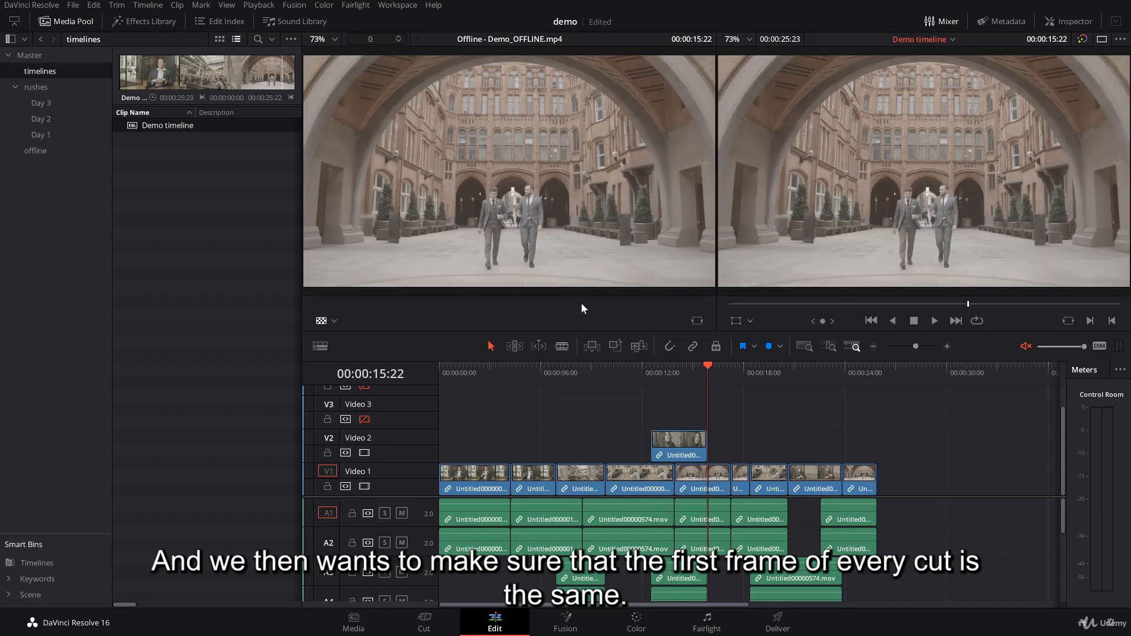
Return to the timeline's start and check the first frame of each cut against the offline reference, up to the edit at 00:00:23:21.
{"action": "key", "text": "Home"}
{"action": "key", "text": "Down"}
{"action": "key", "text": "Down"}
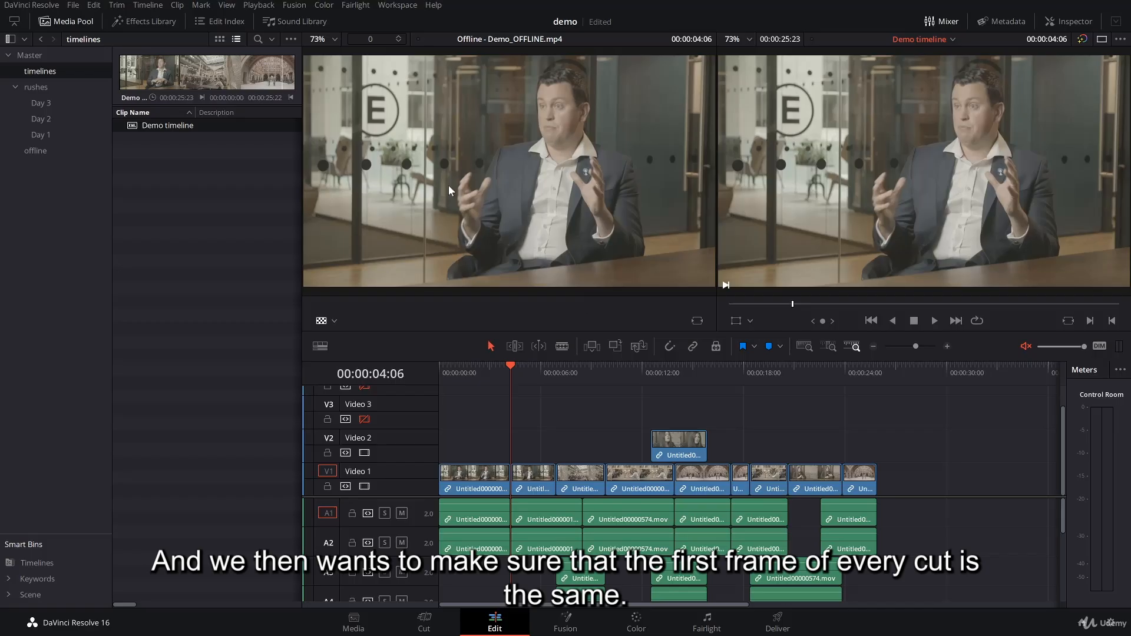
{"action": "key", "text": "Down"}
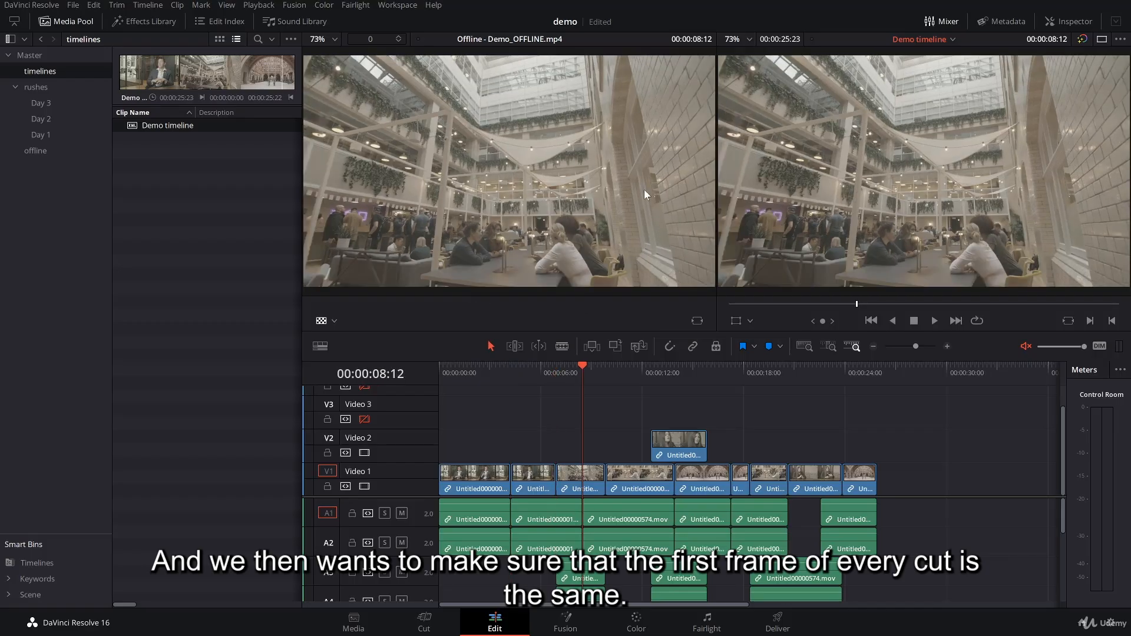
{"action": "key", "text": "Down"}
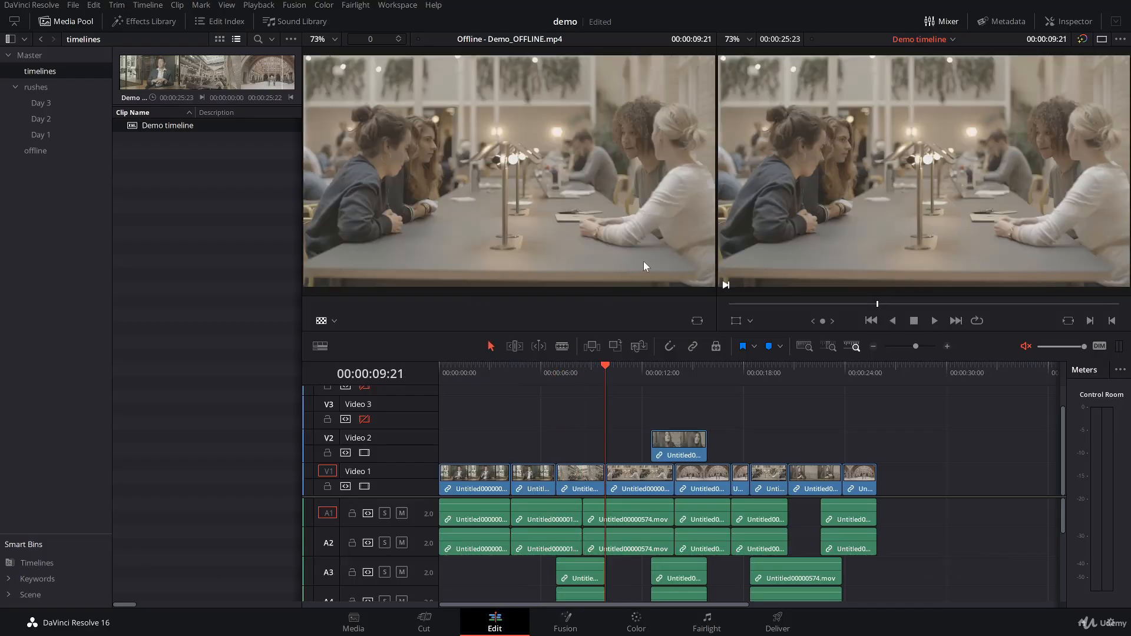
{"action": "key", "text": "Down"}
{"action": "key", "text": "Down"}
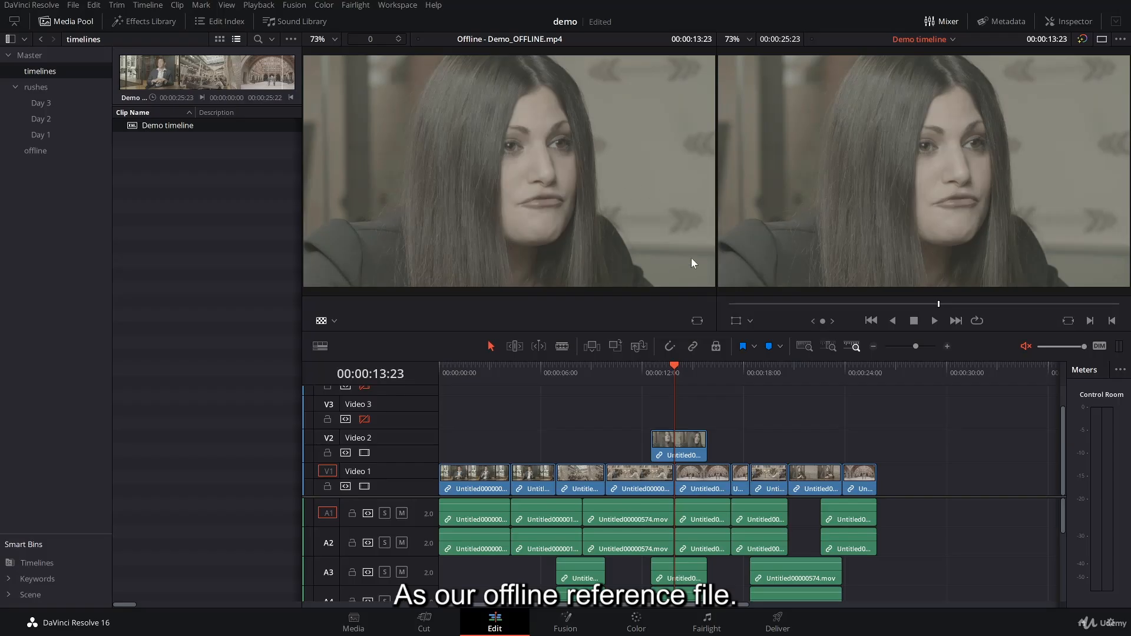
{"action": "key", "text": "Down"}
{"action": "key", "text": "Down"}
{"action": "key", "text": "Down"}
{"action": "key", "text": "Down"}
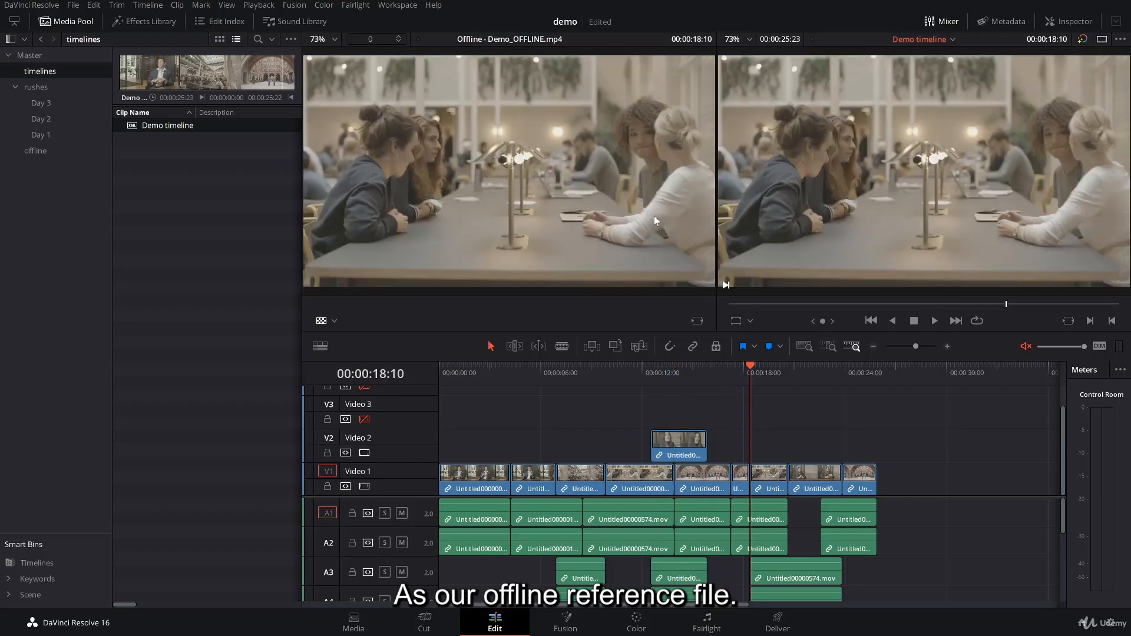
{"action": "key", "text": "Down"}
{"action": "key", "text": "Down"}
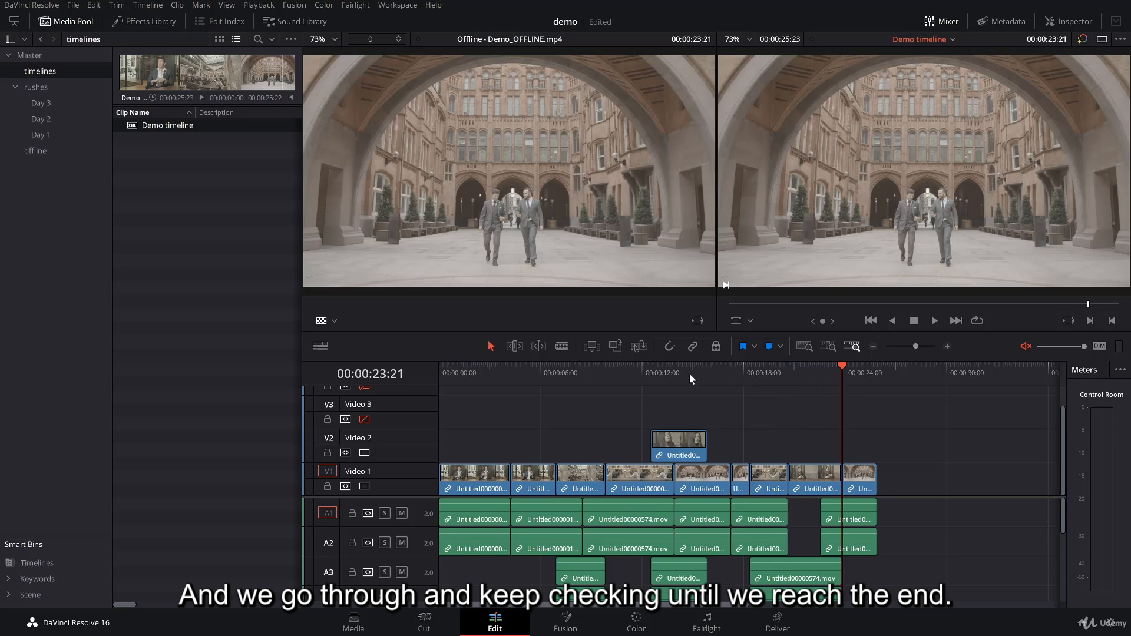
Select the clip on Video 2 and park the playhead over it at 00:00:13:19.
{"action": "left_click_drag", "start_coordinate": [689, 373], "coordinate": [637, 377]}
{"action": "left_click", "coordinate": [680, 452]}
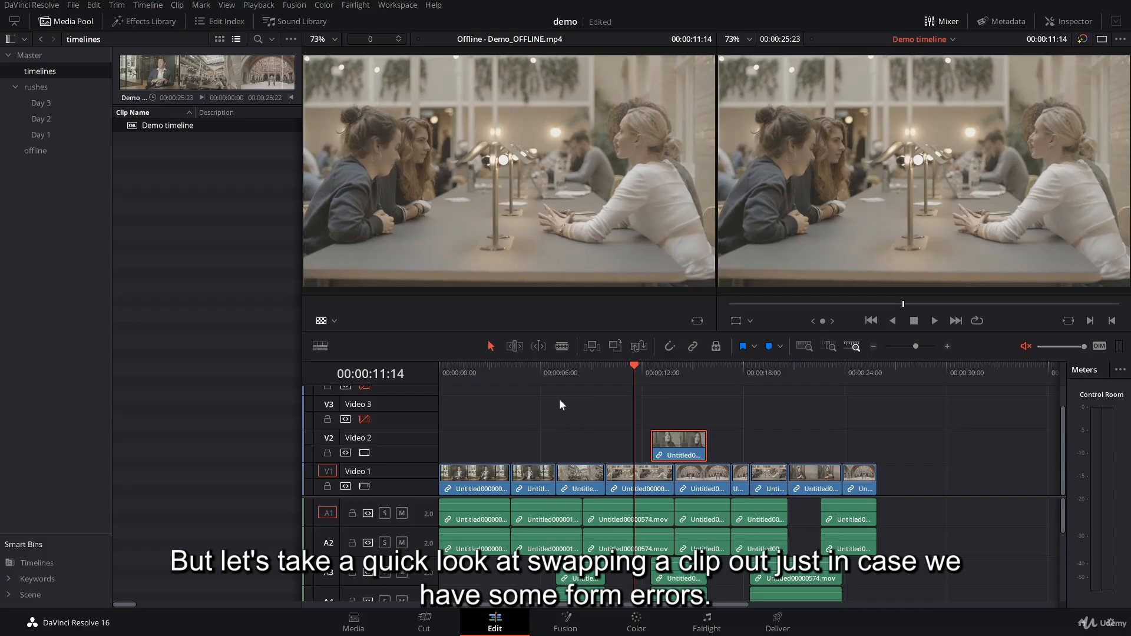
{"action": "left_click", "coordinate": [688, 407]}
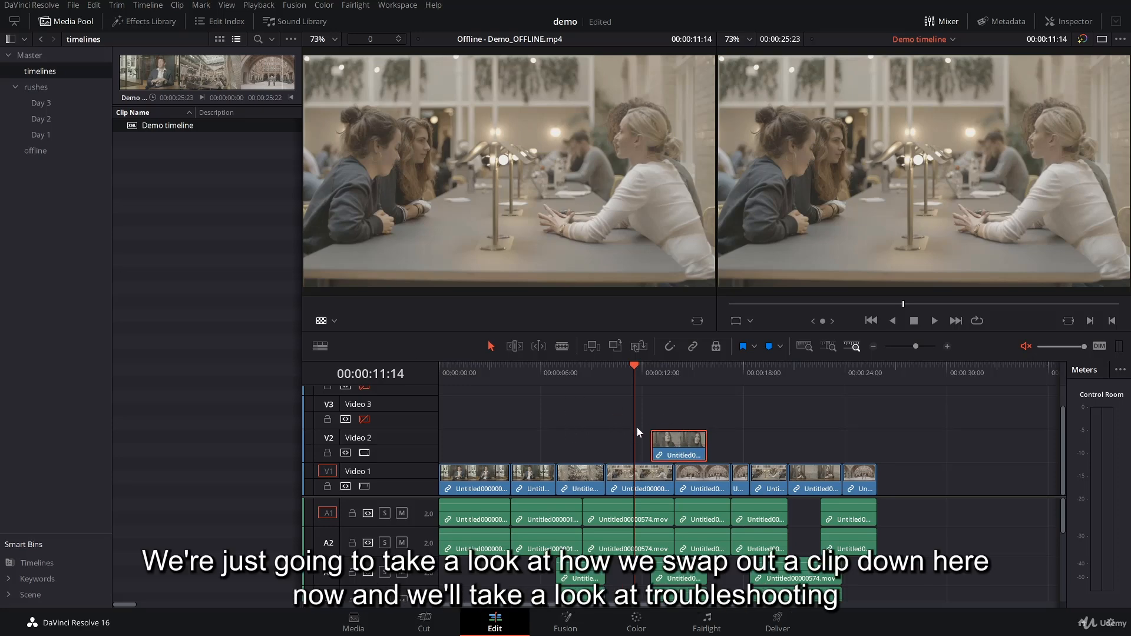
{"action": "left_click", "coordinate": [583, 412]}
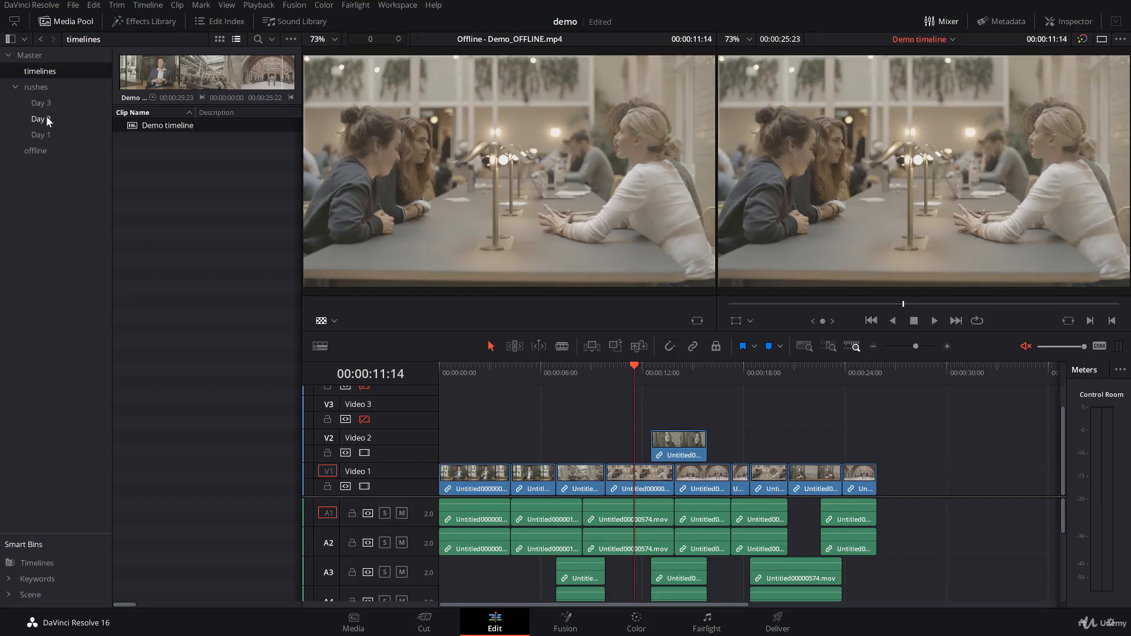
{"action": "left_click", "coordinate": [699, 452]}
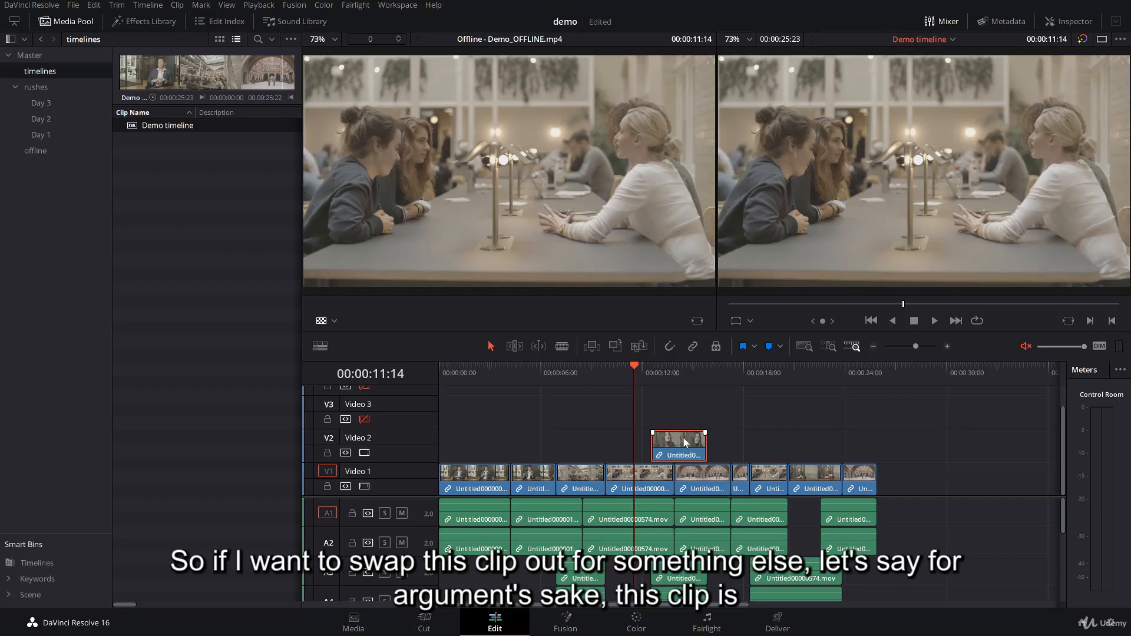
{"action": "left_click_drag", "start_coordinate": [665, 374], "coordinate": [672, 378]}
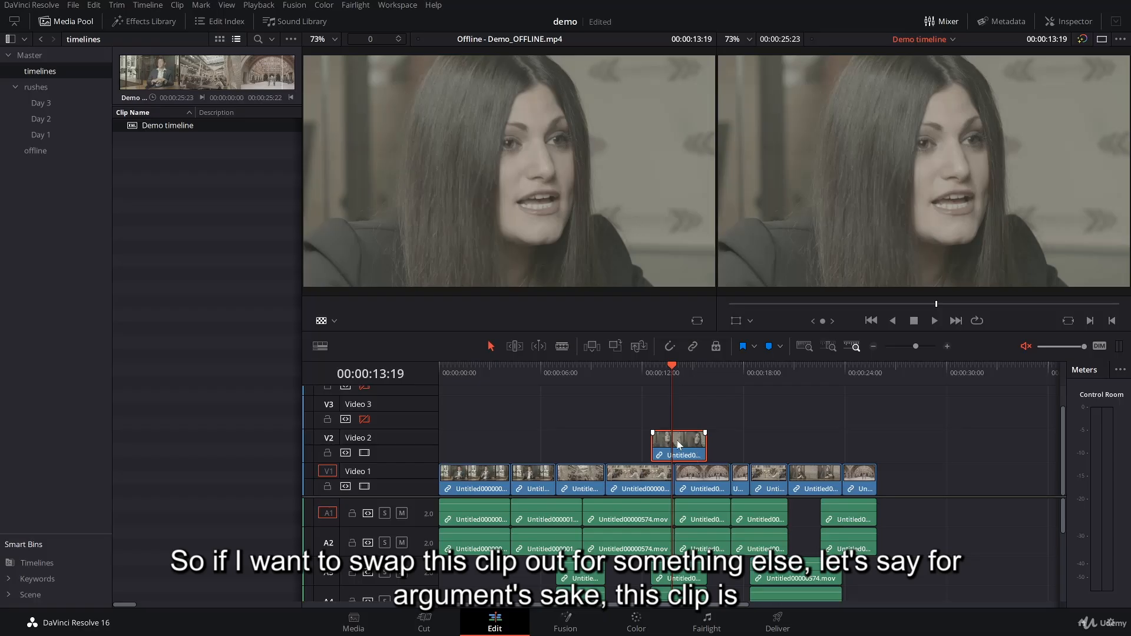
Swap the Video 2 clip for the second clip in the Day 2 bin using Conform Lock with Media Pool Clip.
{"action": "left_click", "coordinate": [41, 120]}
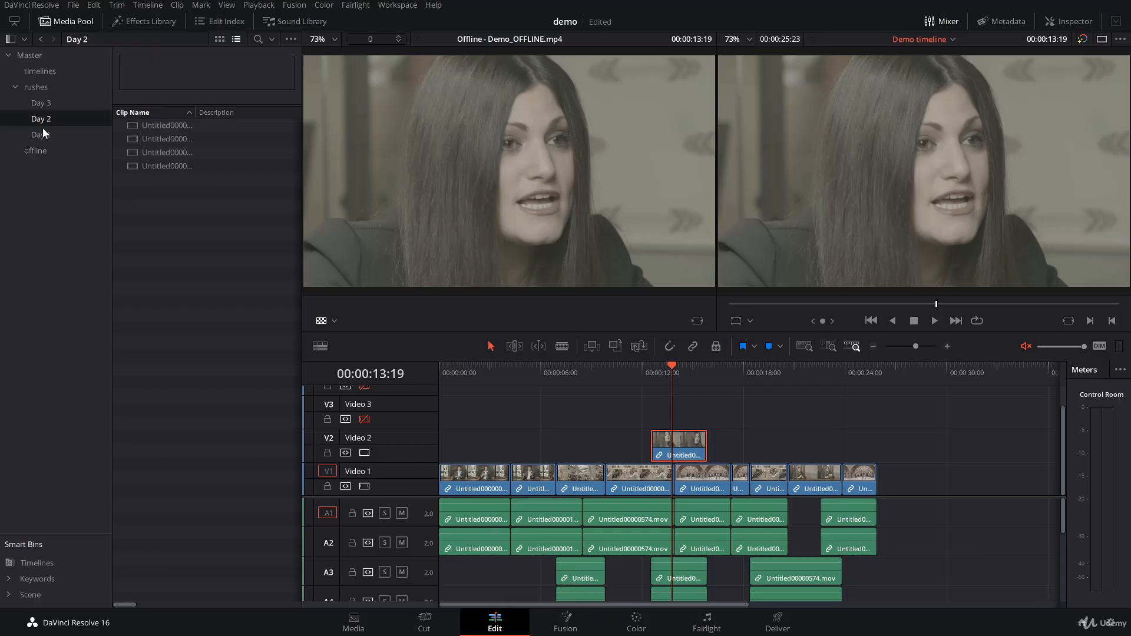
{"action": "left_click", "coordinate": [136, 138]}
{"action": "left_click", "coordinate": [130, 151]}
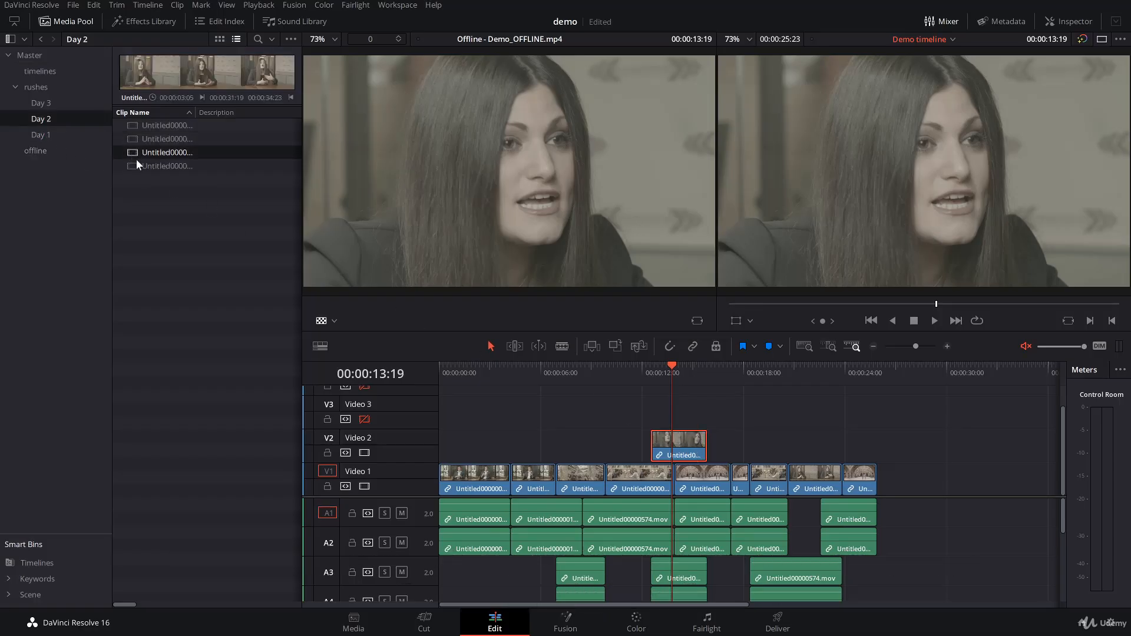
{"action": "left_click", "coordinate": [136, 164]}
{"action": "left_click", "coordinate": [139, 139]}
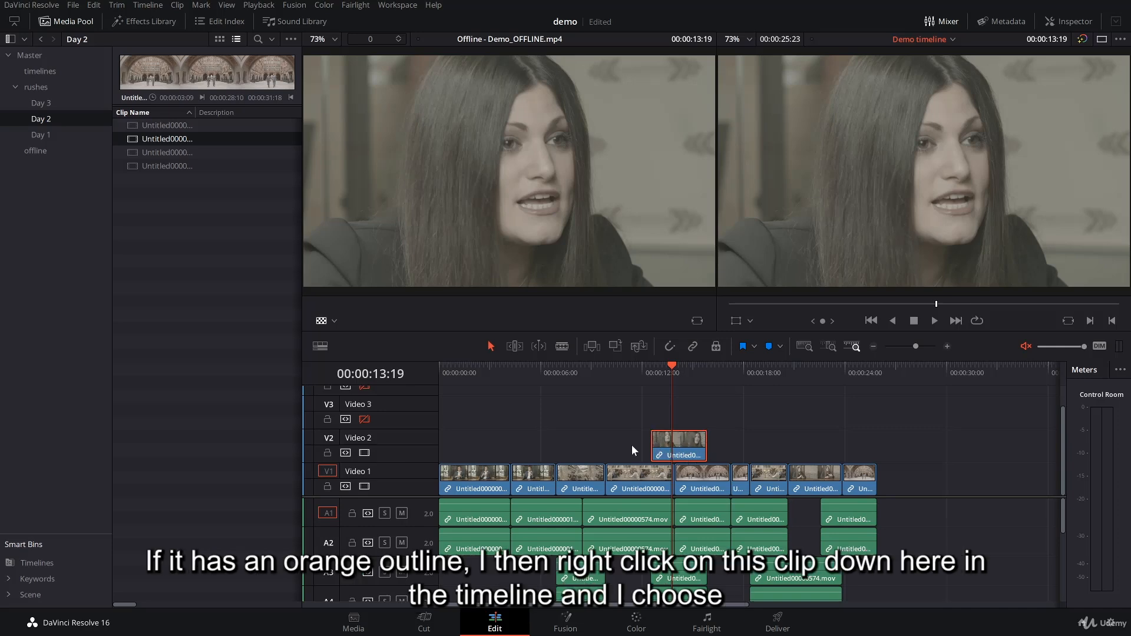
{"action": "right_click", "coordinate": [687, 449]}
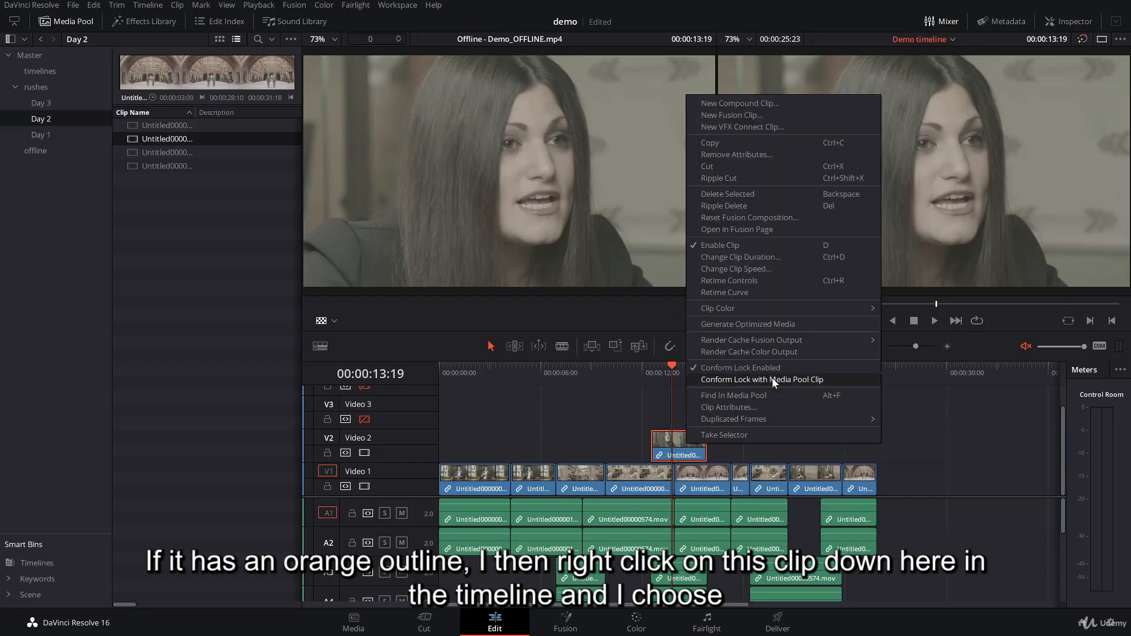
{"action": "left_click", "coordinate": [830, 380]}
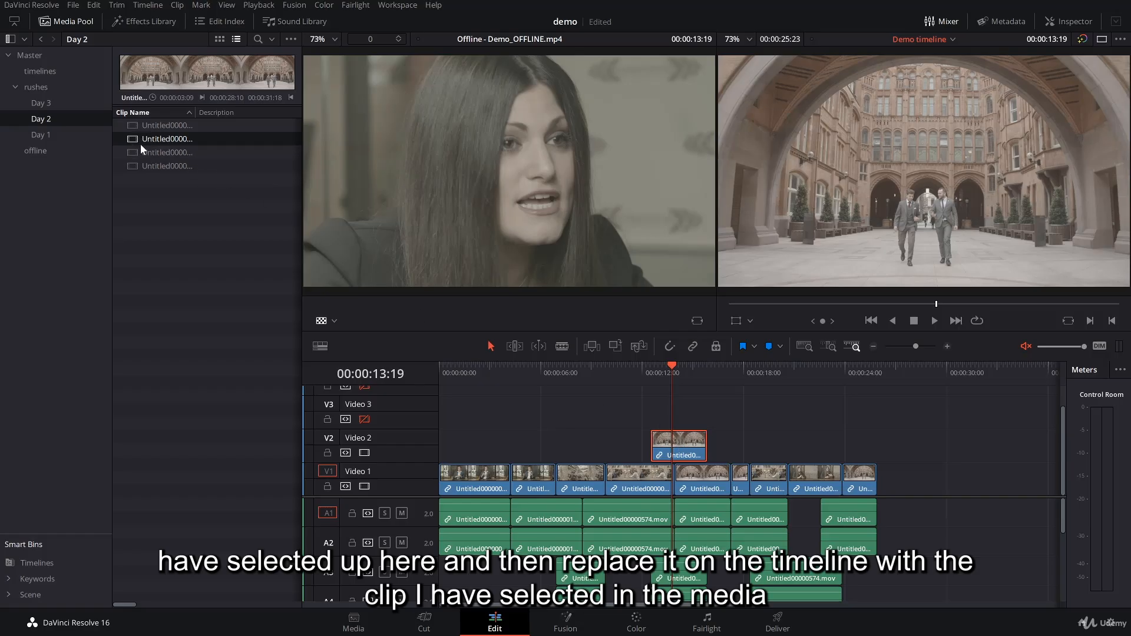
Replace the Video 2 clip with the fourth clip in the Day 2 bin using Conform Lock with Media Pool Clip.
{"action": "left_click", "coordinate": [159, 165]}
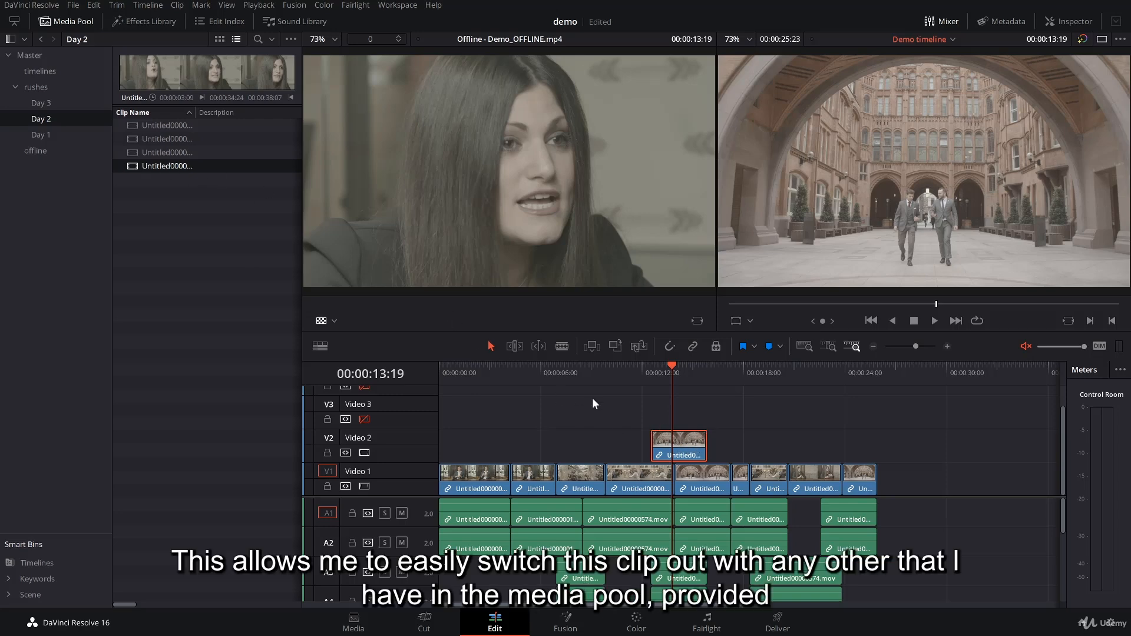
{"action": "right_click", "coordinate": [695, 453]}
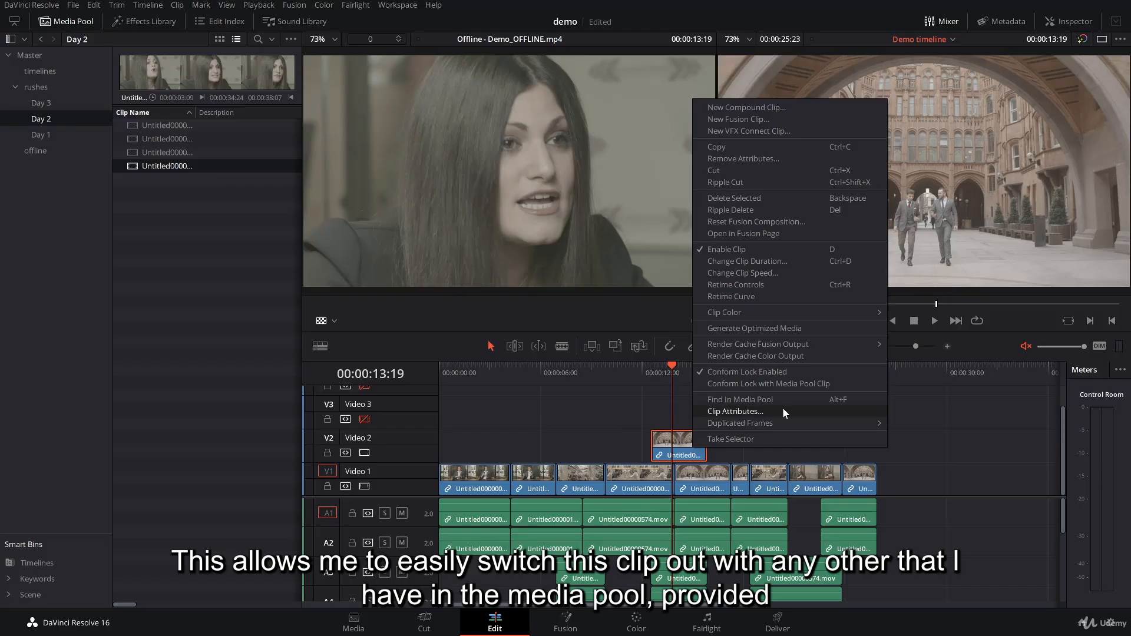
{"action": "left_click", "coordinate": [158, 186]}
{"action": "left_click", "coordinate": [130, 166]}
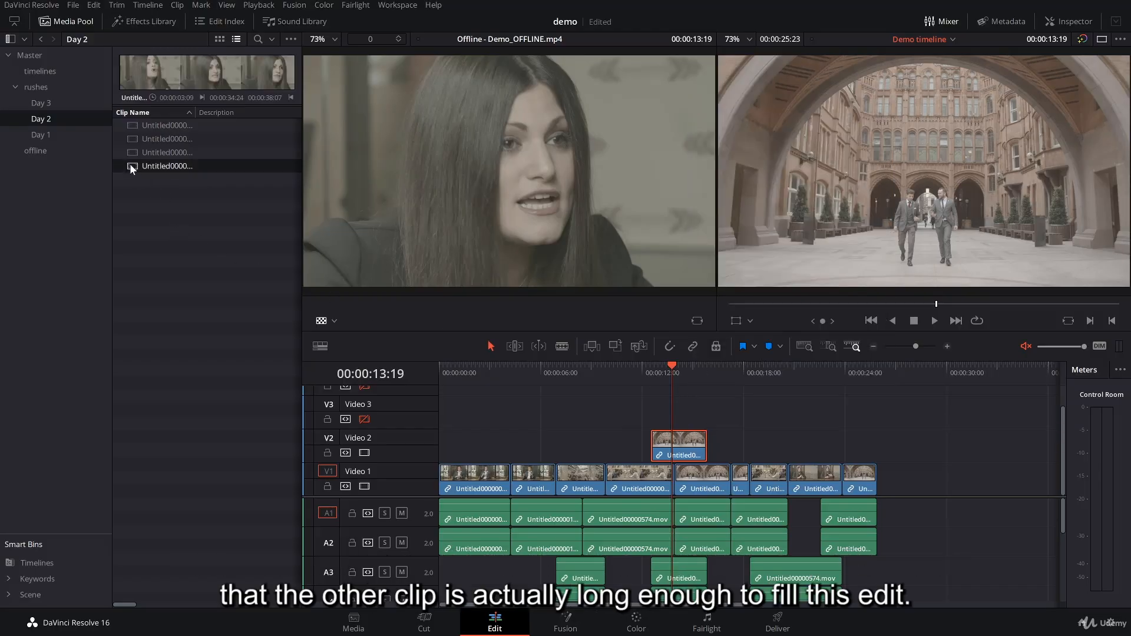
{"action": "right_click", "coordinate": [690, 452]}
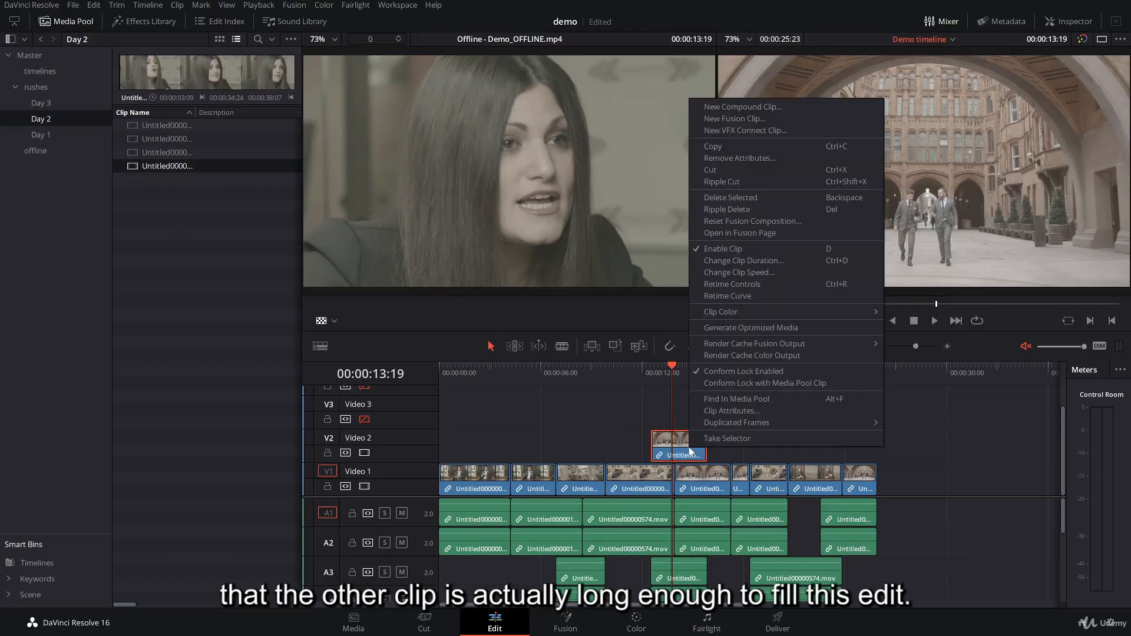
{"action": "left_click", "coordinate": [753, 384]}
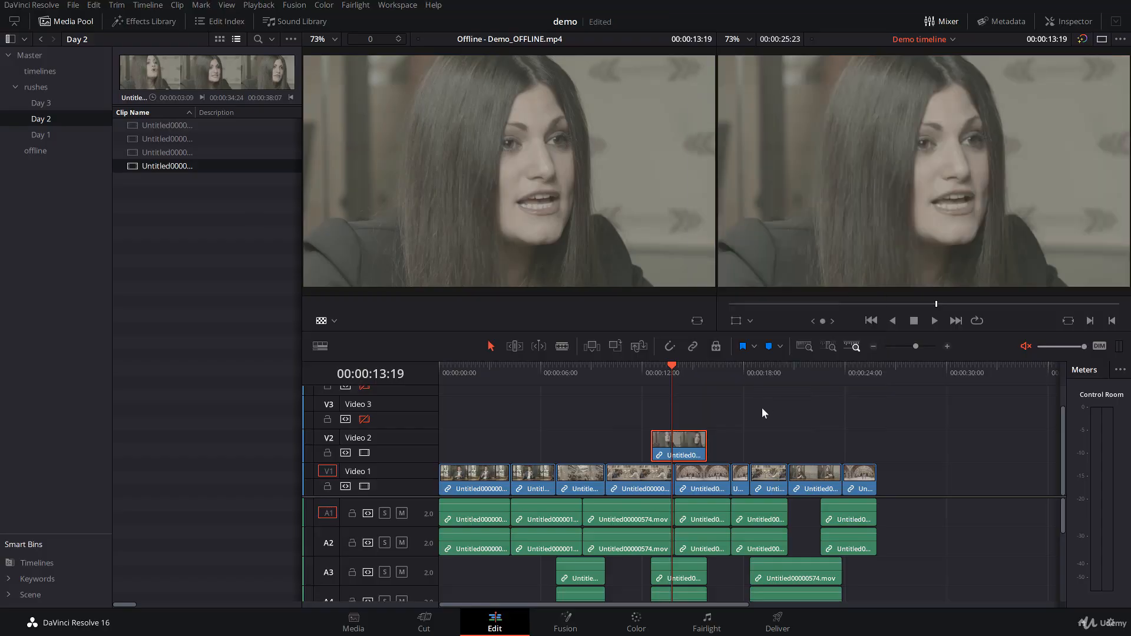
Scrub through the Demo timeline against the offline reference, ending in the last clip at 00:00:24:17.
{"action": "left_click", "coordinate": [627, 374]}
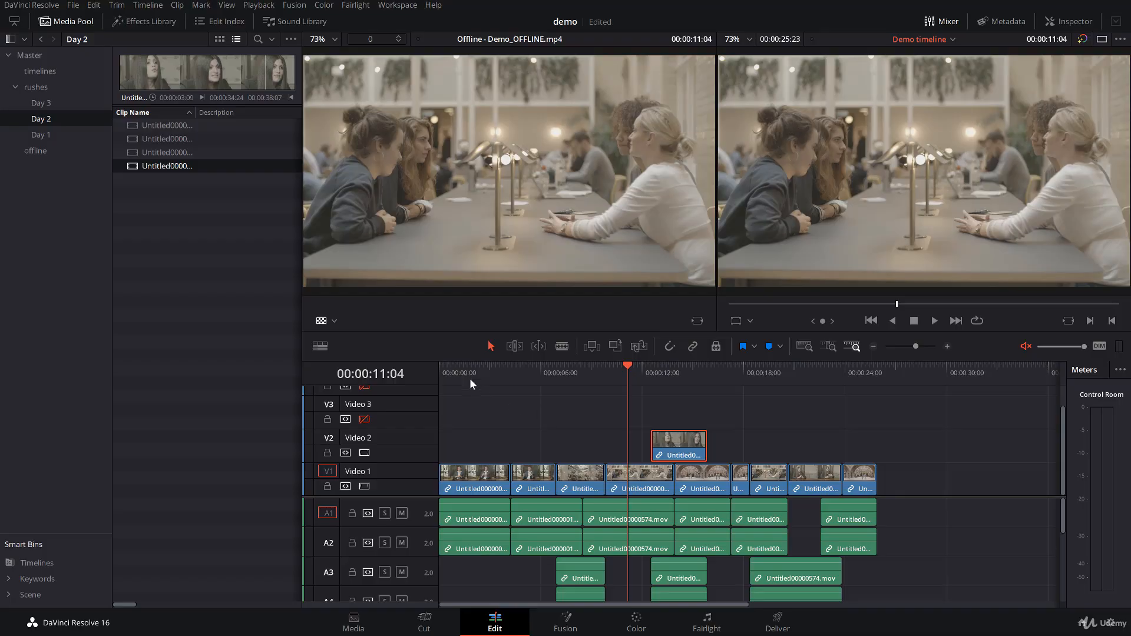
{"action": "left_click_drag", "start_coordinate": [469, 379], "coordinate": [775, 415]}
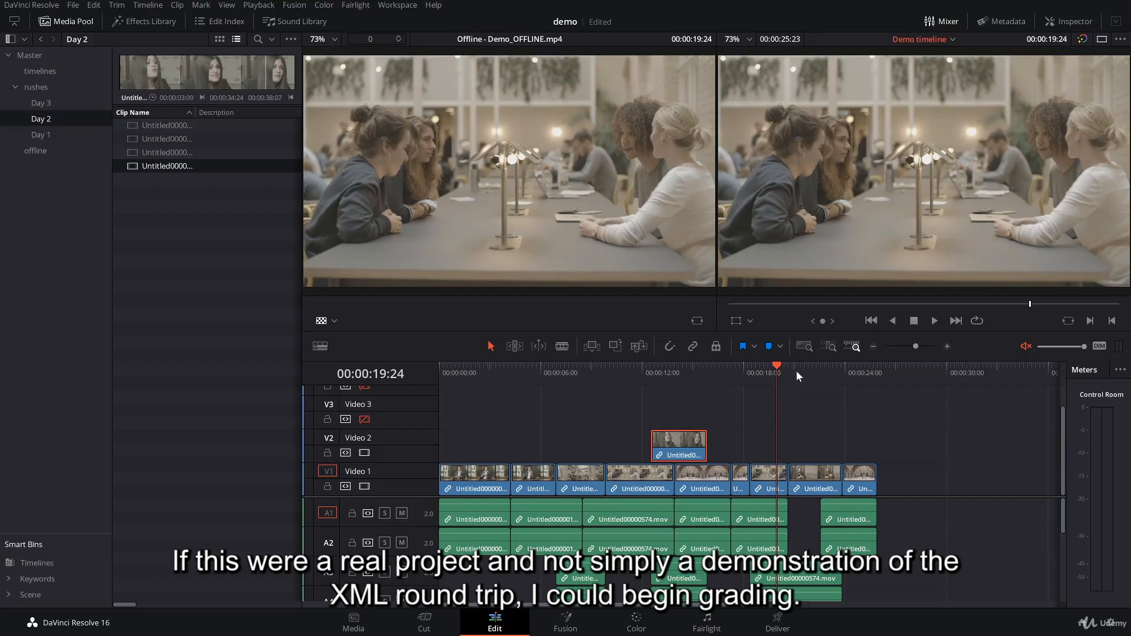
{"action": "left_click_drag", "start_coordinate": [780, 370], "coordinate": [855, 376]}
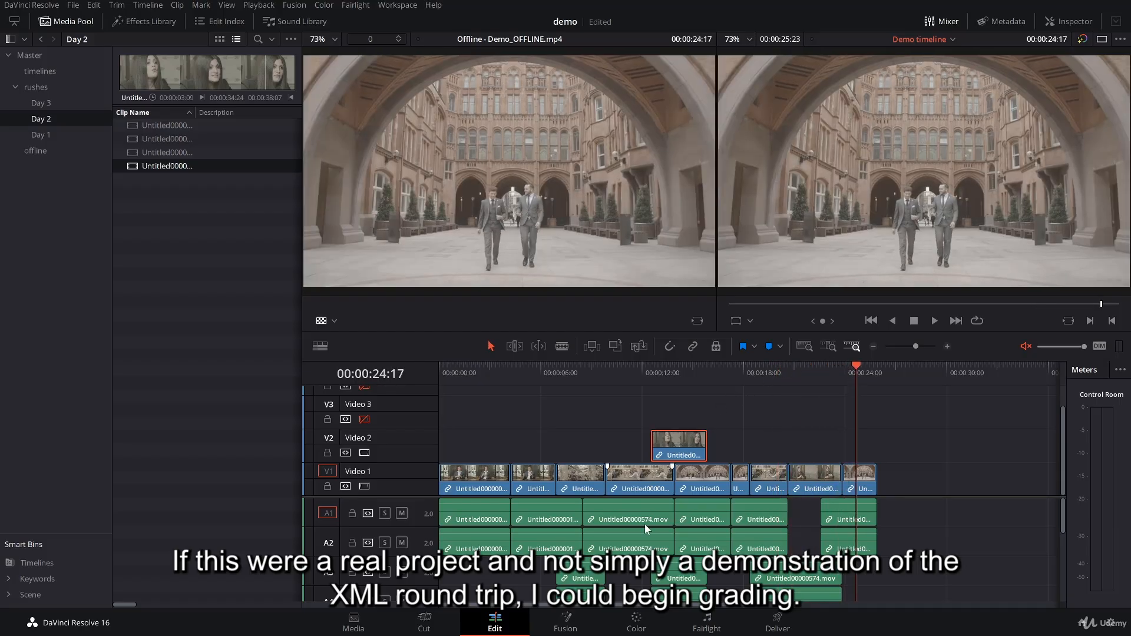
Switch to the Color page and enlarge the viewer area, with the OpenFX library hidden.
{"action": "left_click", "coordinate": [636, 623]}
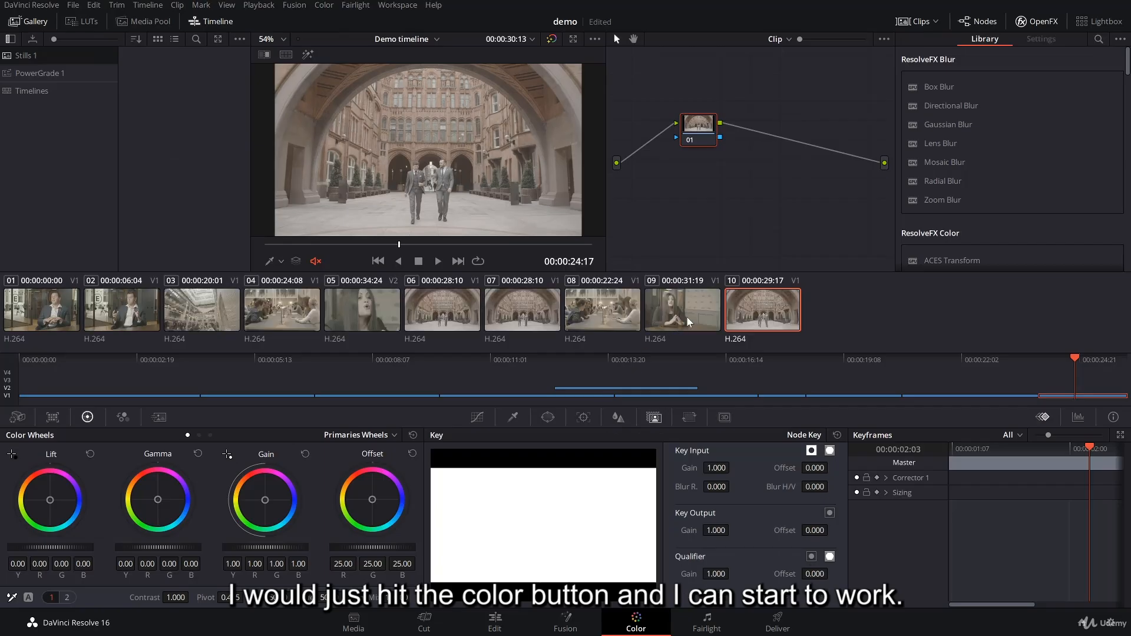
{"action": "left_click", "coordinate": [1037, 21]}
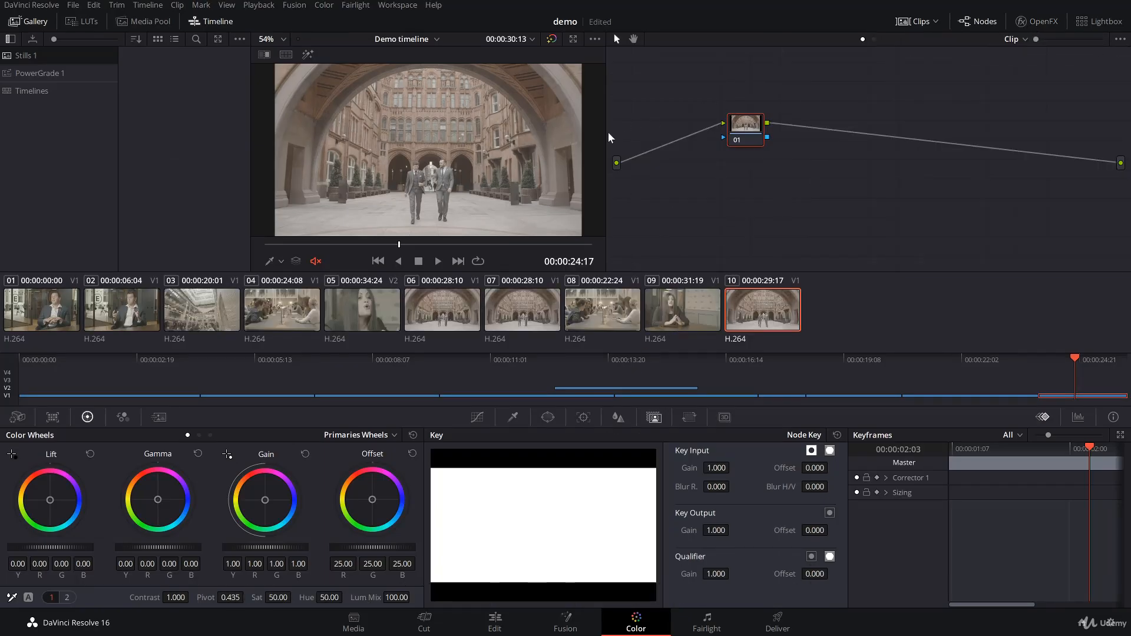
{"action": "left_click_drag", "start_coordinate": [608, 137], "coordinate": [774, 138]}
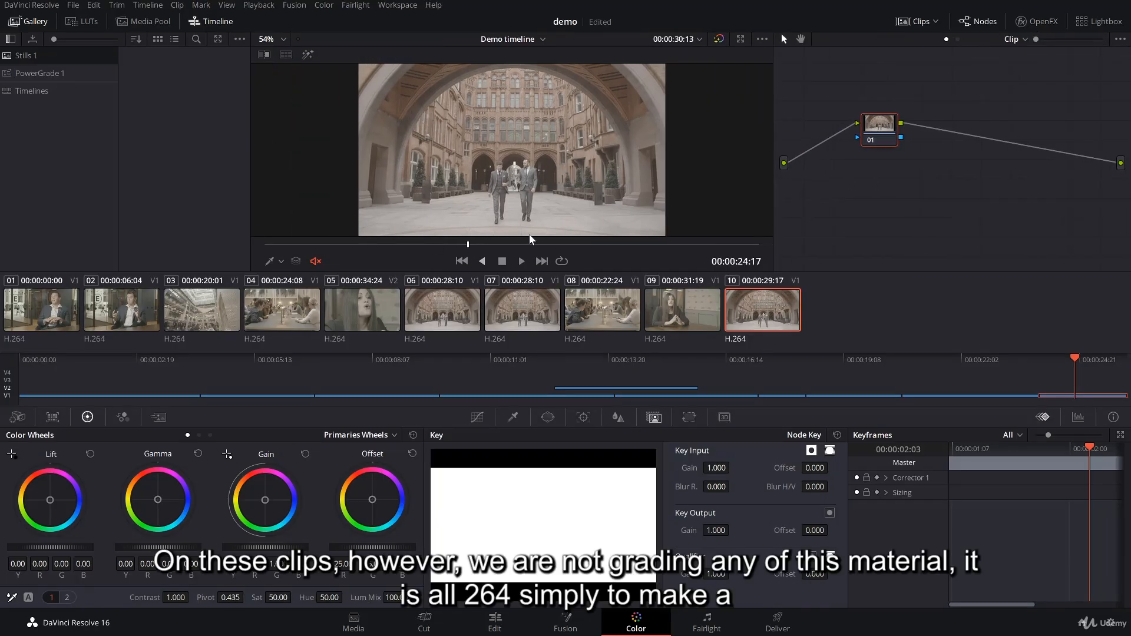
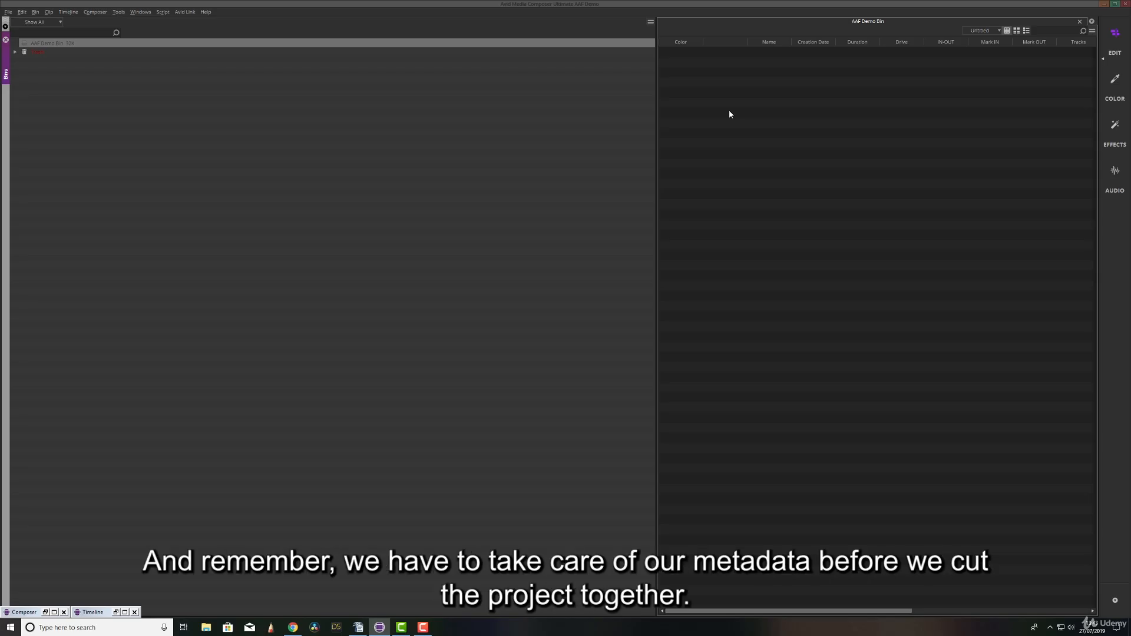
In Avid Media Composer, link the Day 1, Day 2 and Day 3 footage folders into the AAF Demo Bin and close the Source Browser.
{"action": "right_click", "coordinate": [704, 80]}
{"action": "mouse_move", "coordinate": [749, 99]}
{"action": "left_click", "coordinate": [800, 95]}
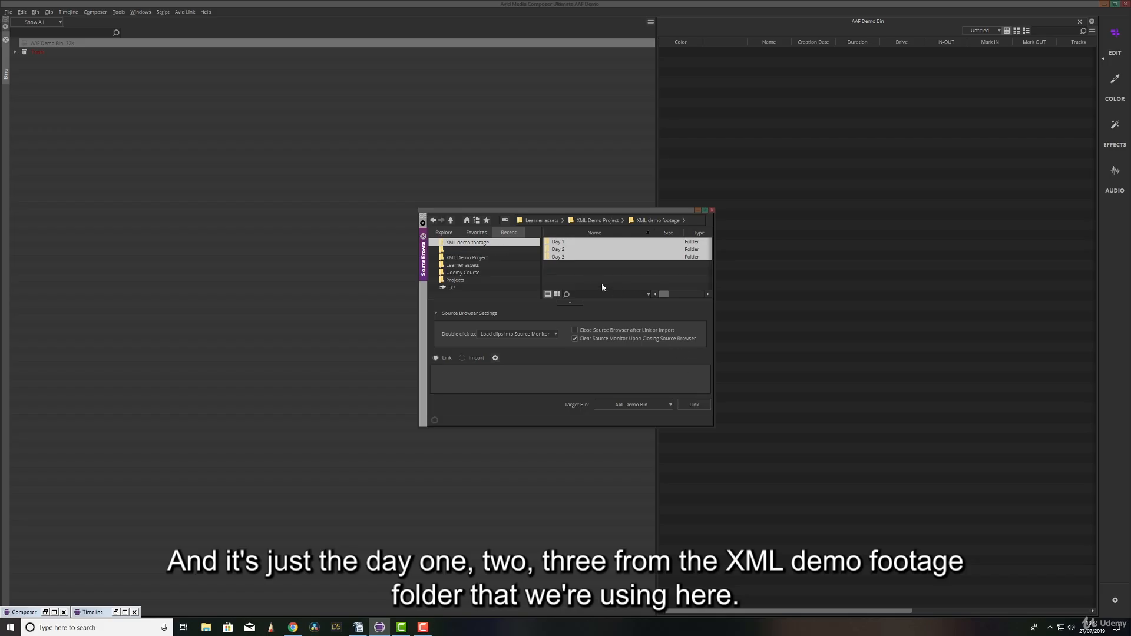
{"action": "left_click_drag", "start_coordinate": [560, 268], "coordinate": [558, 241]}
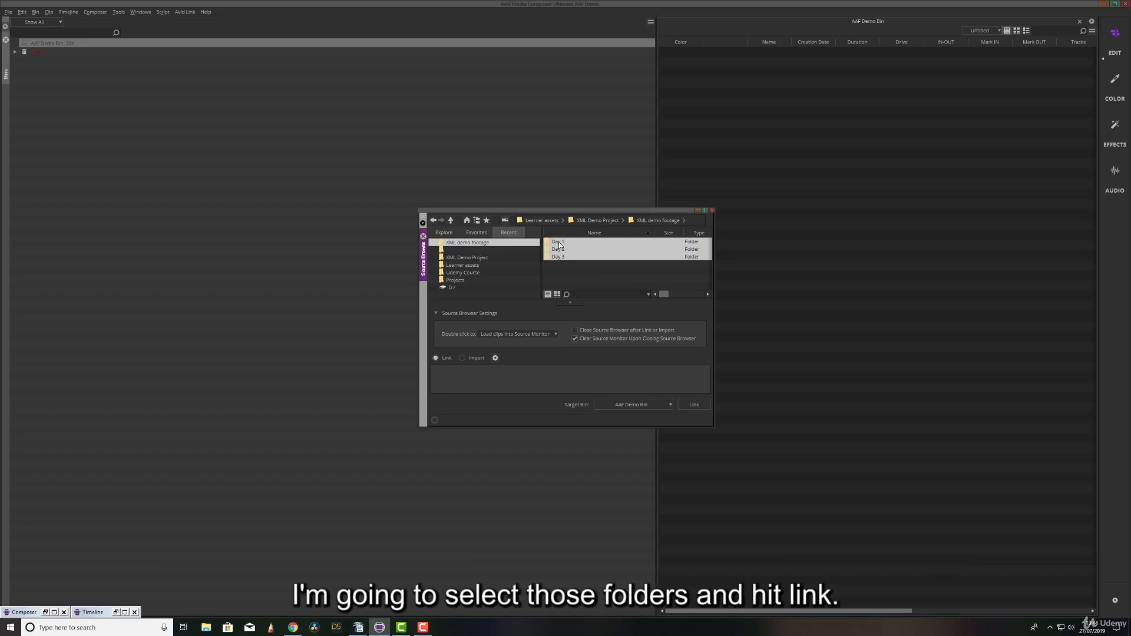
{"action": "left_click", "coordinate": [694, 404]}
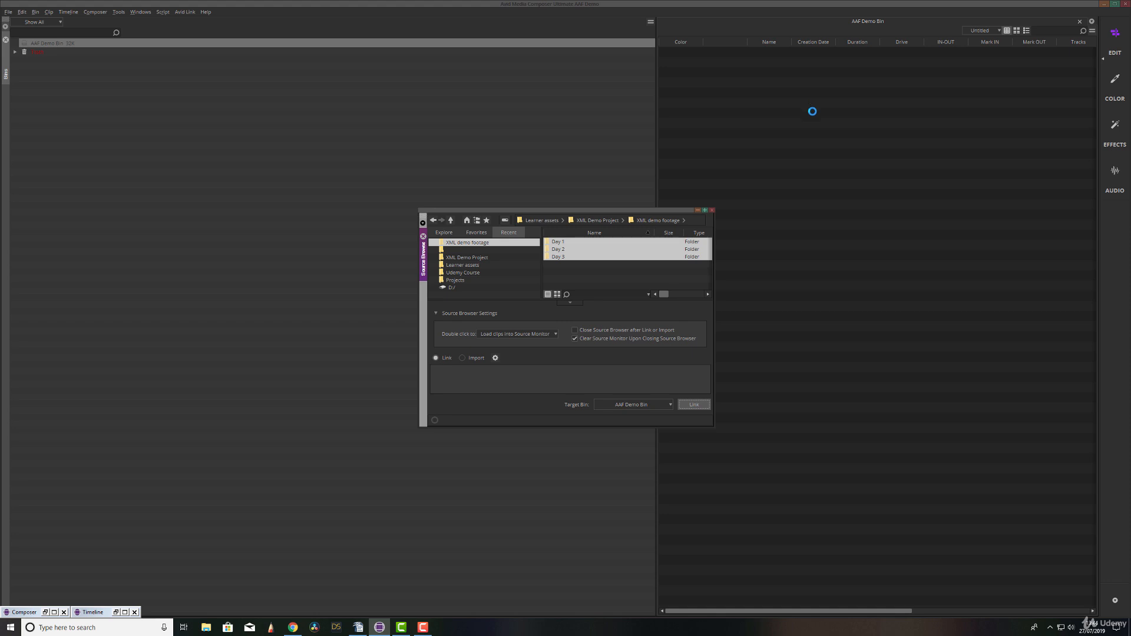
{"action": "left_click", "coordinate": [713, 210]}
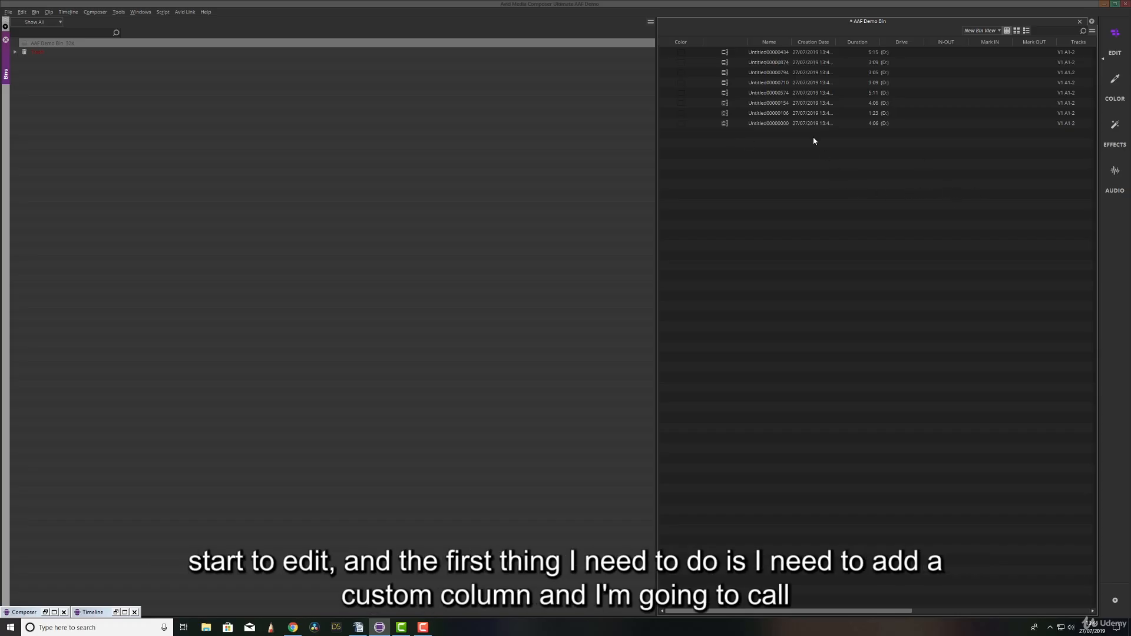
Add a custom column named Backup Filename beside the Name column in the AAF Demo Bin.
{"action": "right_click", "coordinate": [779, 46]}
{"action": "left_click", "coordinate": [812, 58]}
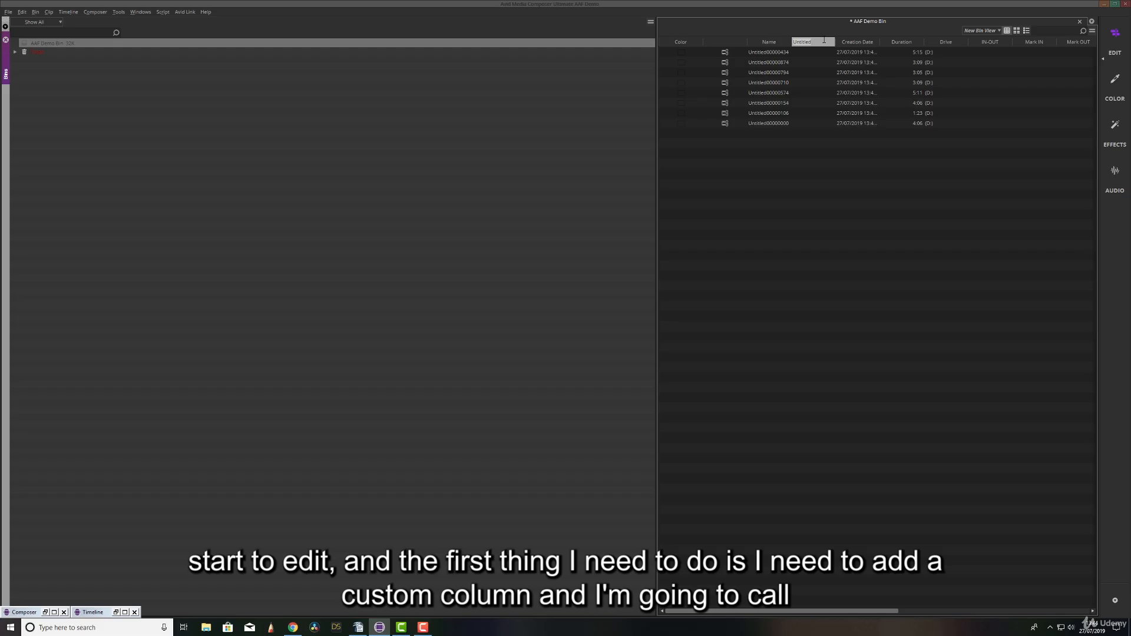
{"action": "type", "text": "Backup Filename"}
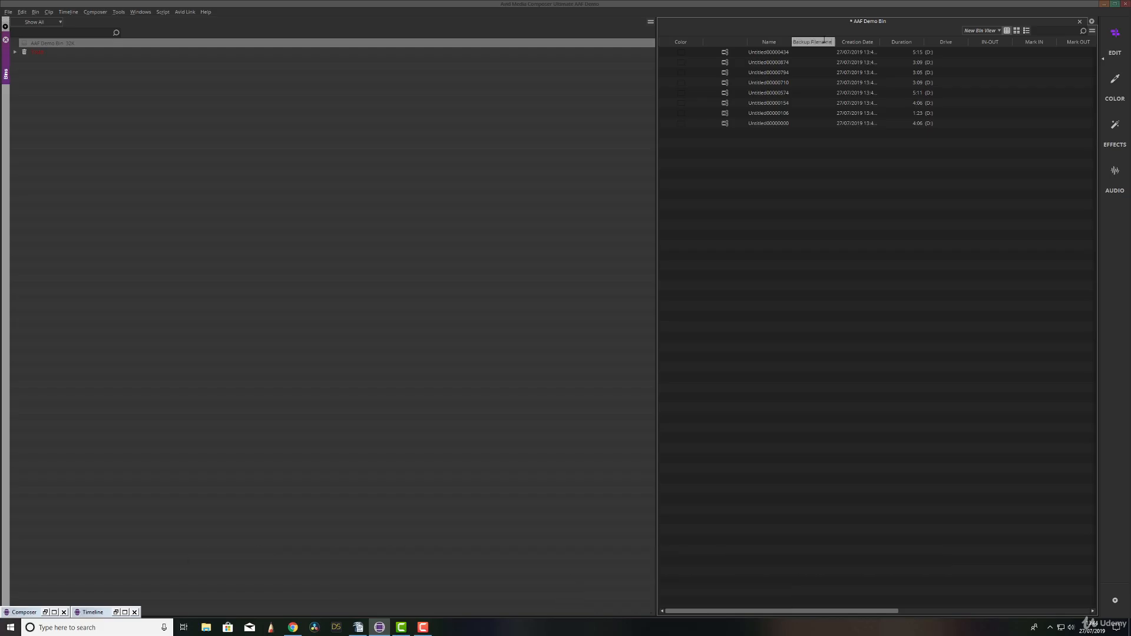
{"action": "key", "text": "Return"}
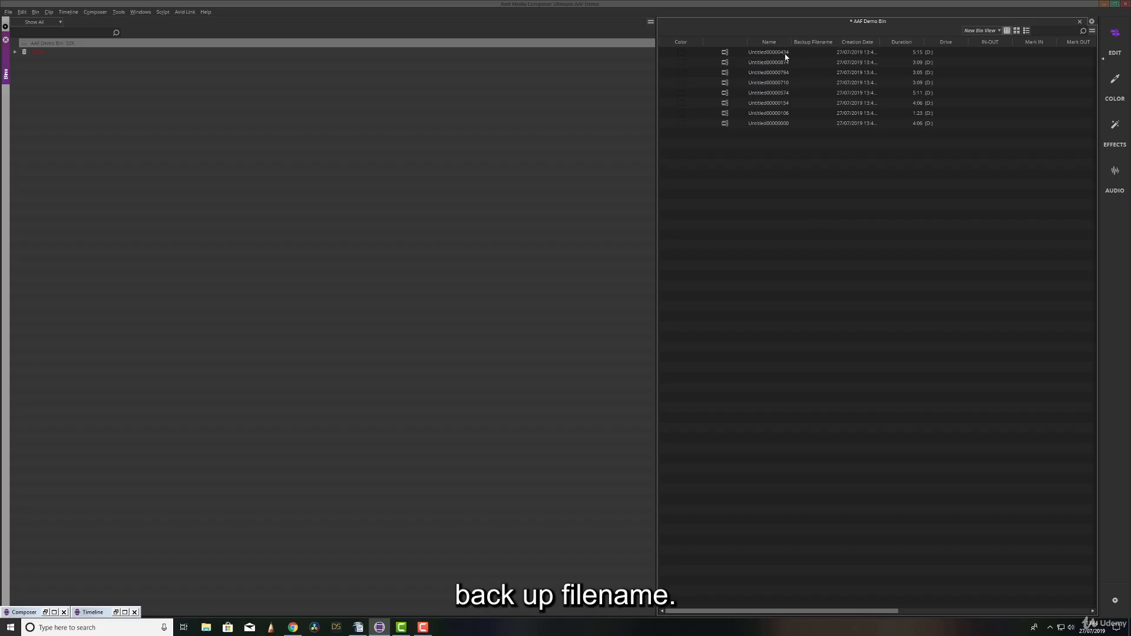
{"action": "left_click", "coordinate": [768, 42]}
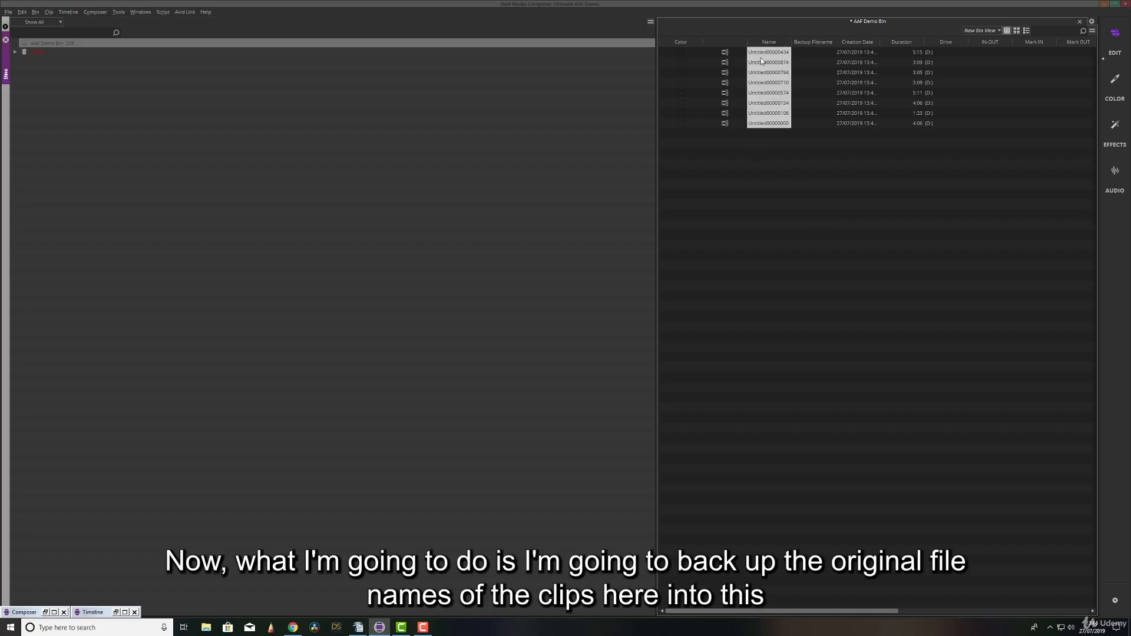
{"action": "left_click", "coordinate": [812, 42]}
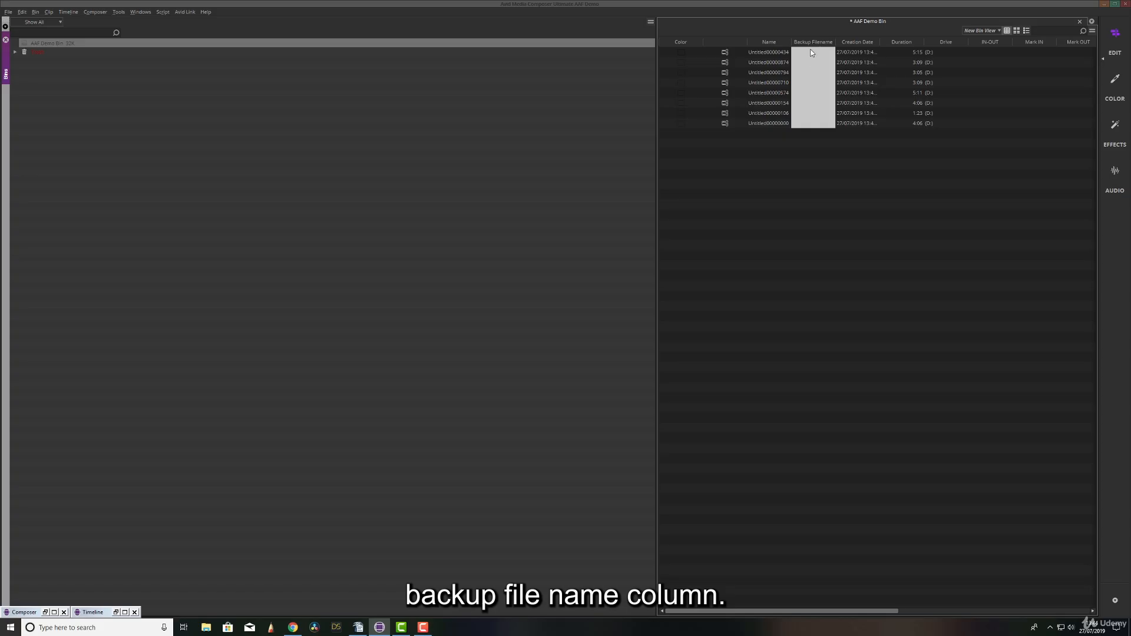
{"action": "left_click", "coordinate": [775, 63]}
{"action": "left_click", "coordinate": [774, 42]}
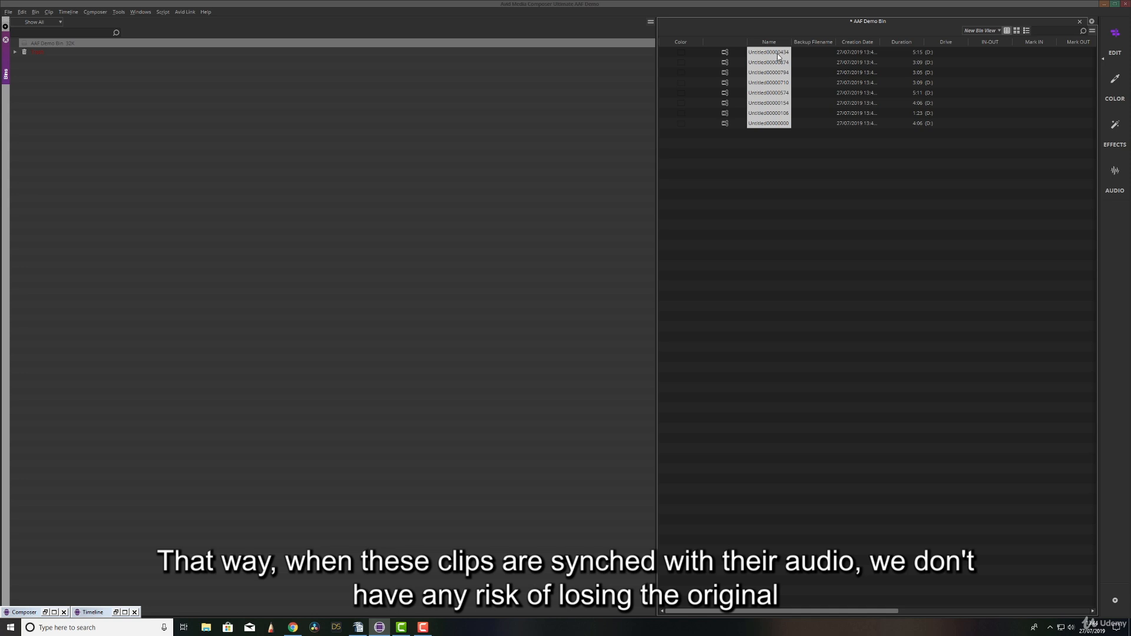
{"action": "left_click", "coordinate": [816, 52]}
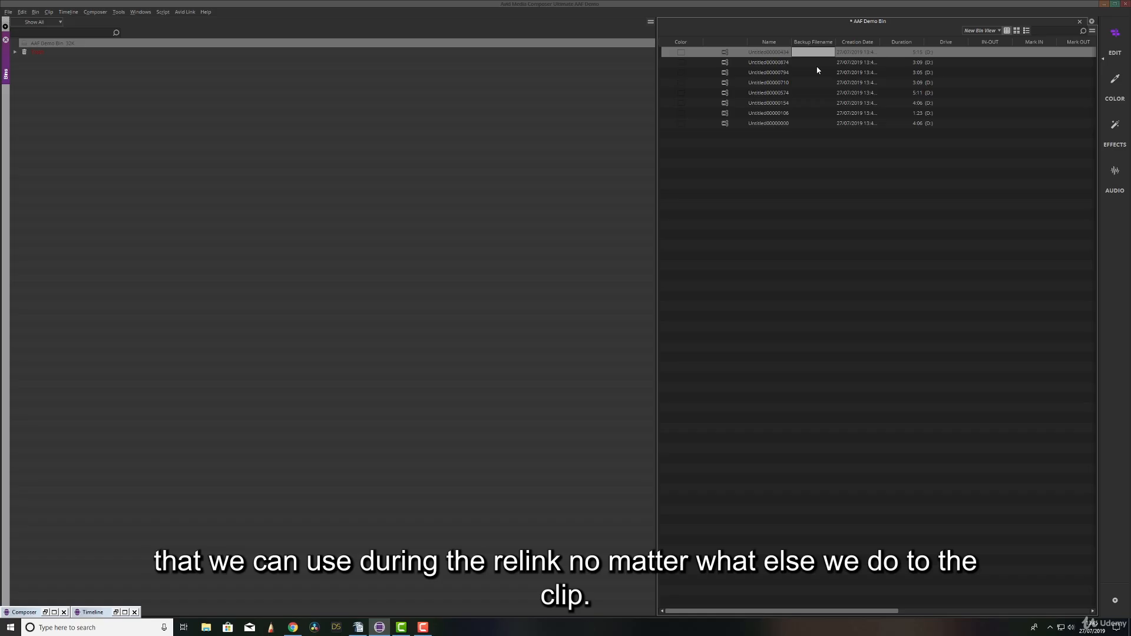
Duplicate the Name column of all clips into the Backup Filename column and compare the two columns.
{"action": "left_click", "coordinate": [769, 42]}
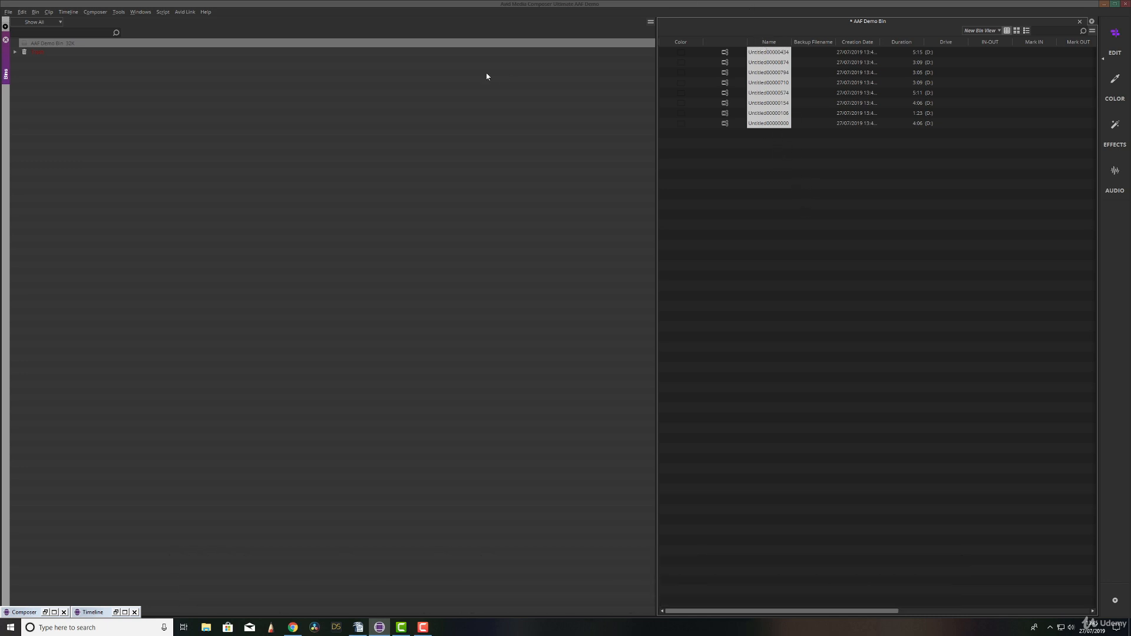
{"action": "left_click", "coordinate": [22, 11]}
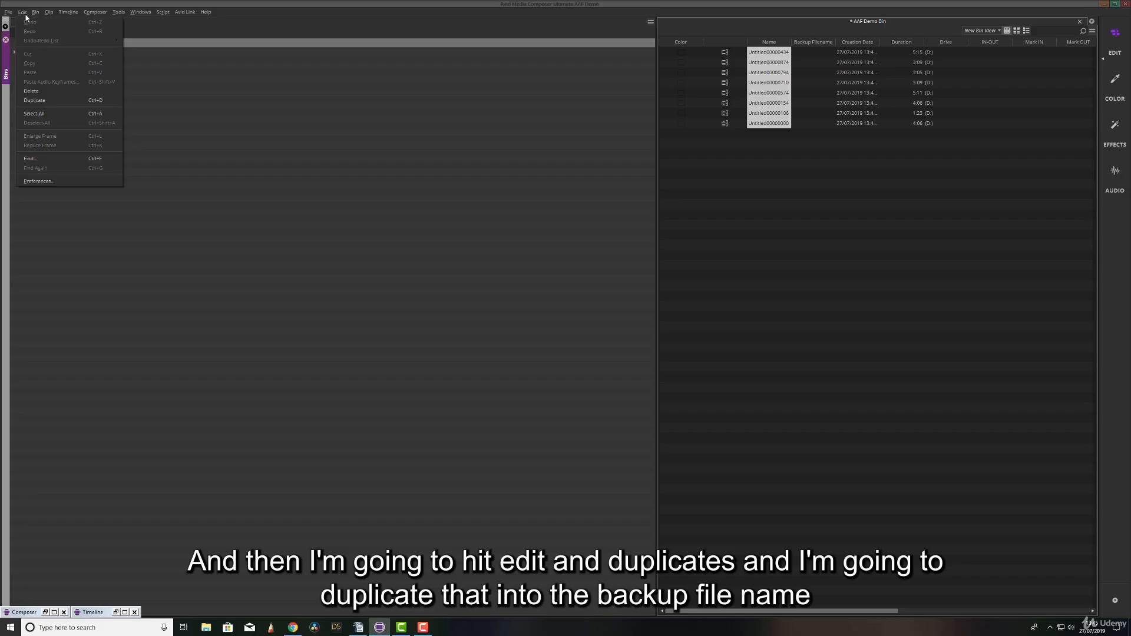
{"action": "left_click", "coordinate": [66, 100]}
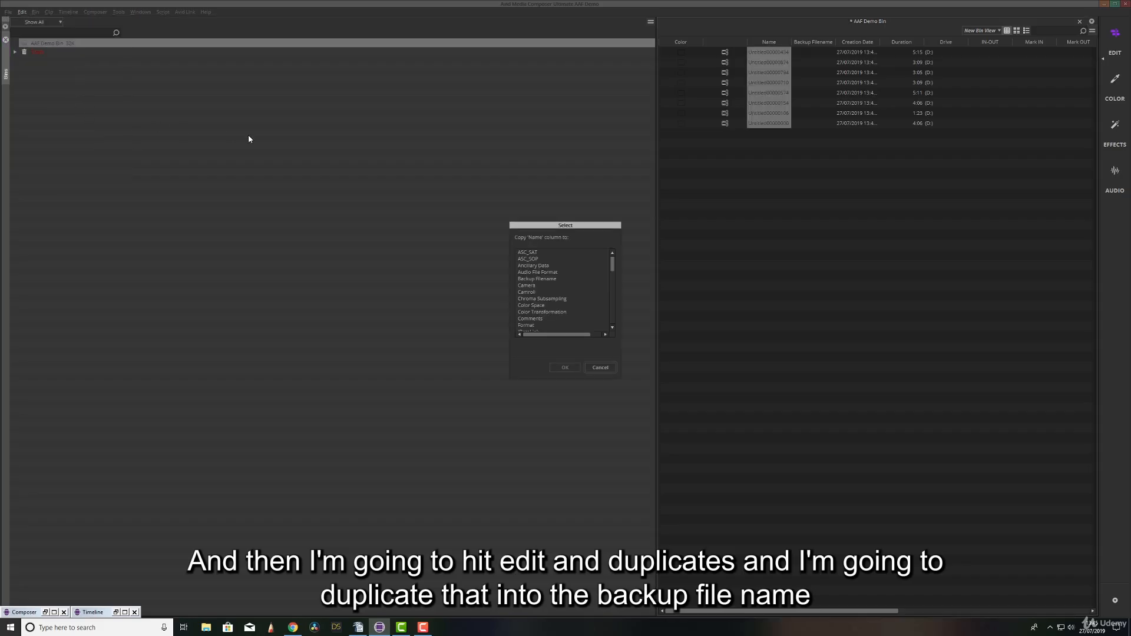
{"action": "left_click", "coordinate": [541, 281]}
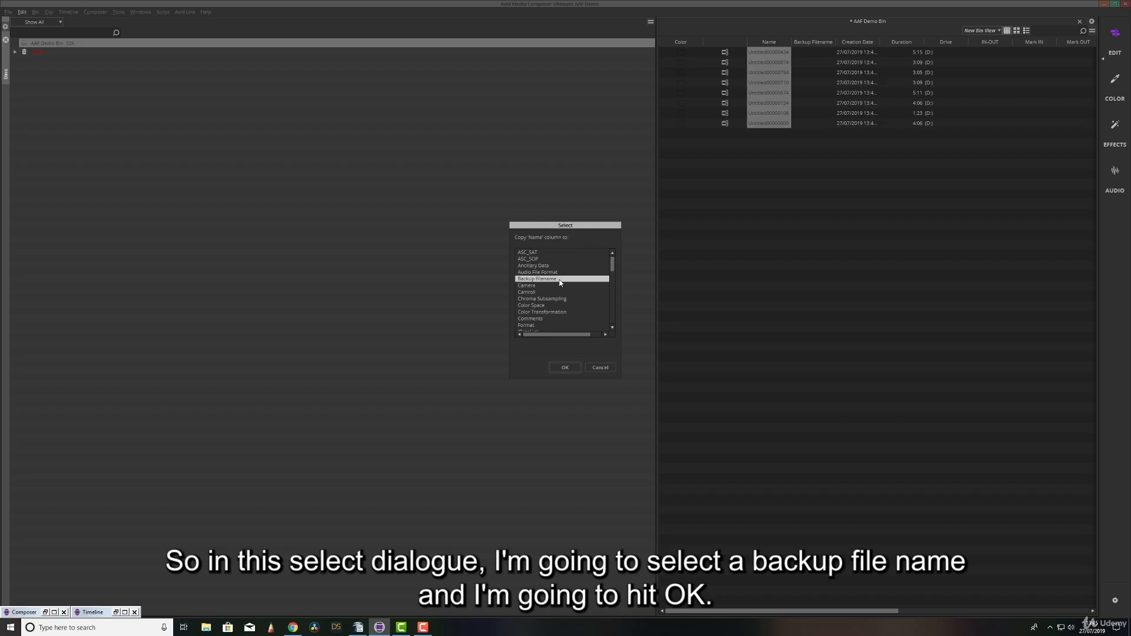
{"action": "left_click", "coordinate": [564, 368]}
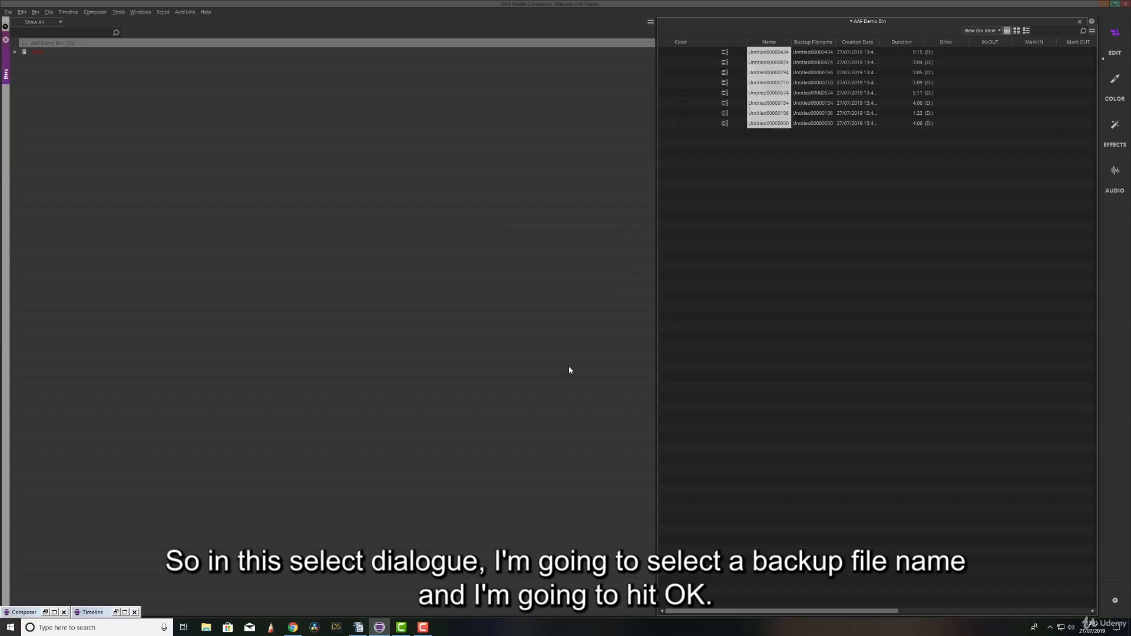
{"action": "left_click", "coordinate": [791, 201]}
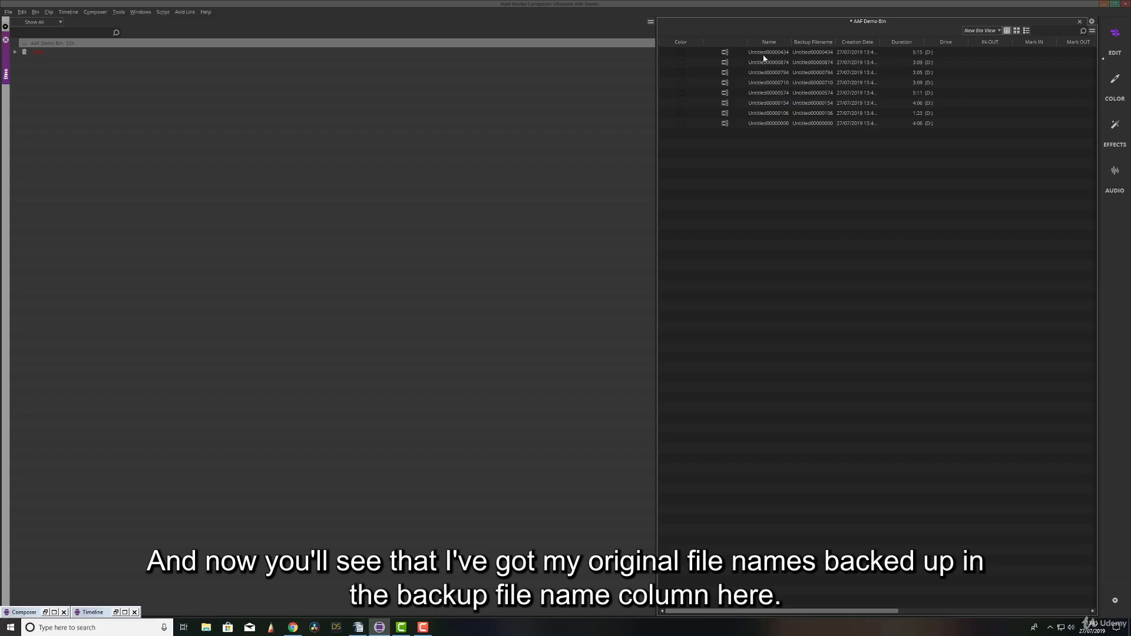
{"action": "left_click", "coordinate": [766, 52]}
{"action": "left_click", "coordinate": [816, 52]}
{"action": "left_click", "coordinate": [822, 133]}
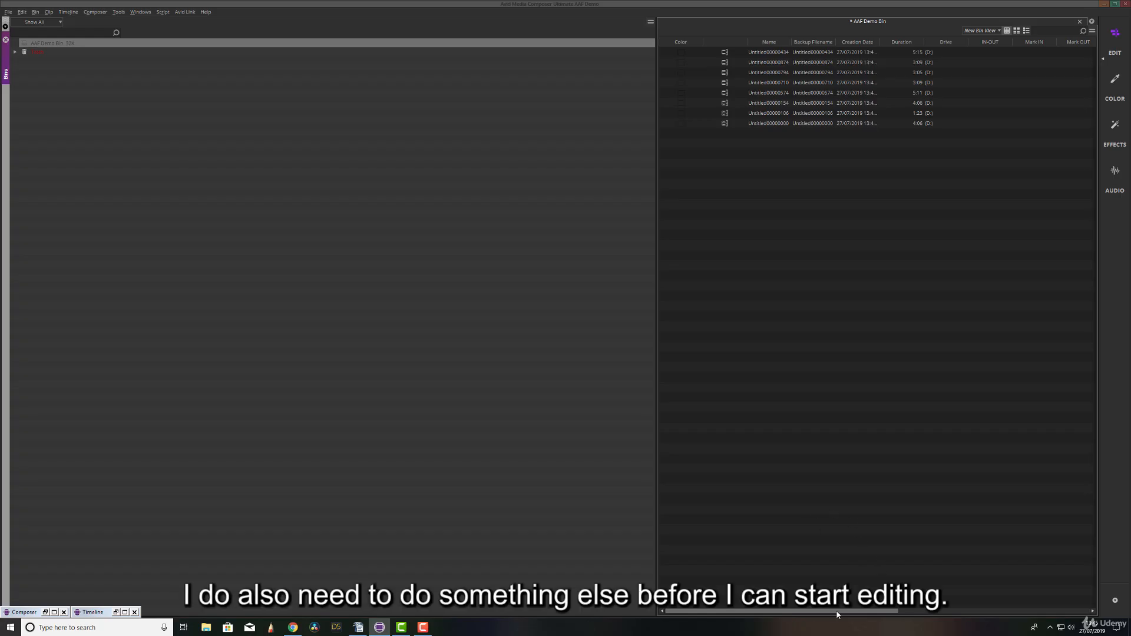
Move the Start timecode column so it sits directly after the Backup Filename column.
{"action": "left_click_drag", "start_coordinate": [832, 609], "coordinate": [1054, 608]}
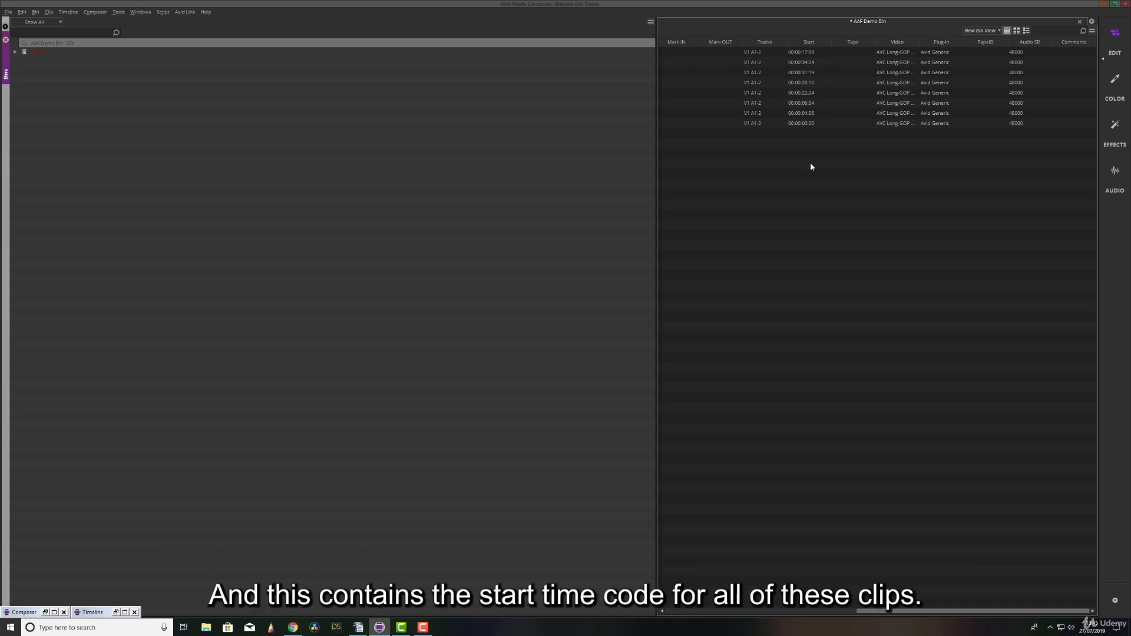
{"action": "left_click_drag", "start_coordinate": [811, 43], "coordinate": [665, 49]}
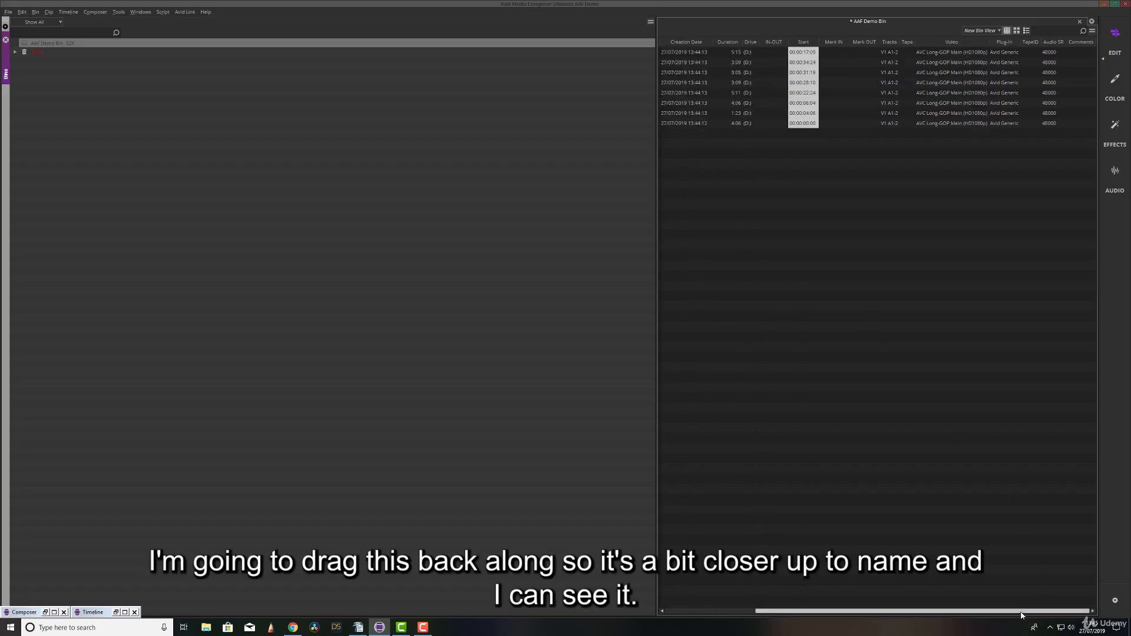
{"action": "left_click_drag", "start_coordinate": [1023, 612], "coordinate": [913, 611]}
{"action": "left_click_drag", "start_coordinate": [917, 47], "coordinate": [789, 46]}
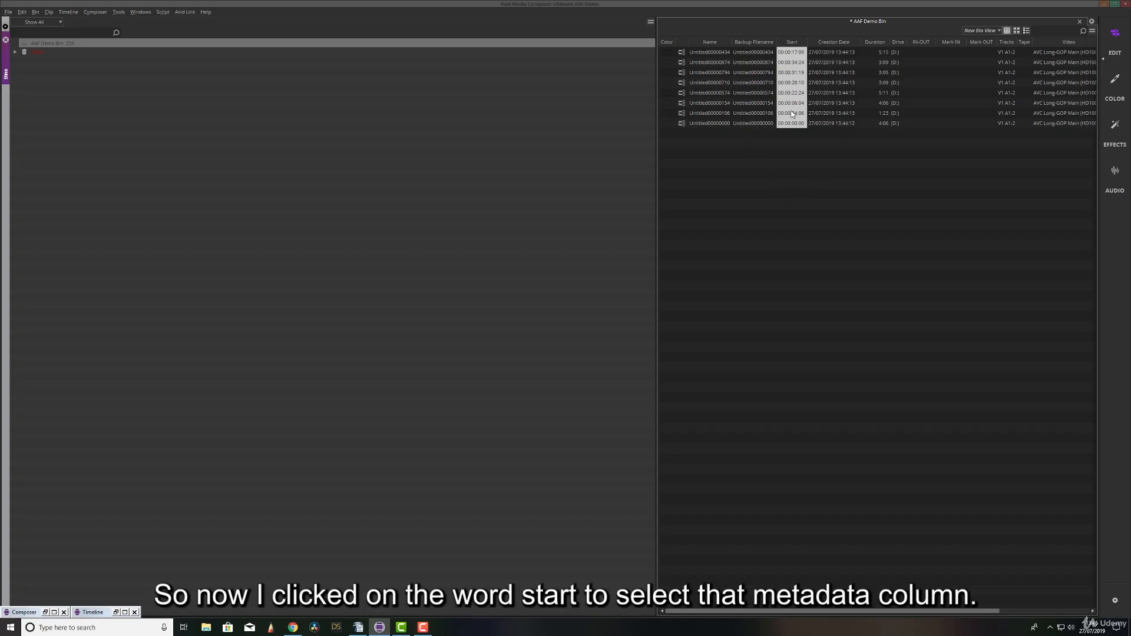
Duplicate the clips' Start timecode column into Auxiliary TC2 and check it alongside the backed-up filenames.
{"action": "left_click", "coordinate": [22, 12]}
{"action": "left_click", "coordinate": [47, 104]}
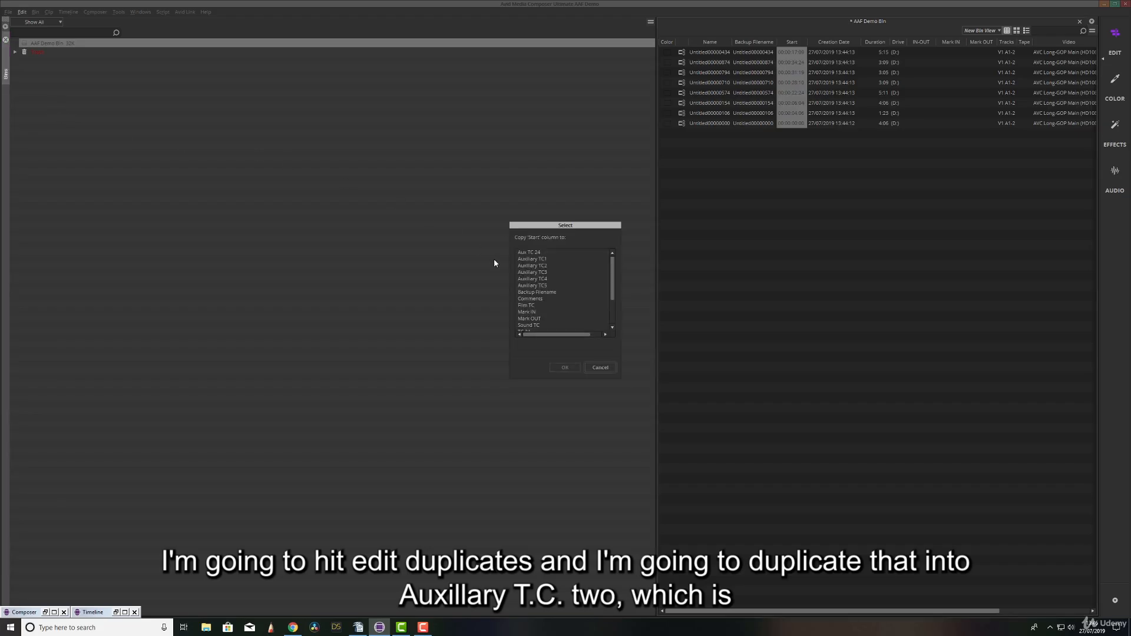
{"action": "left_click", "coordinate": [549, 266]}
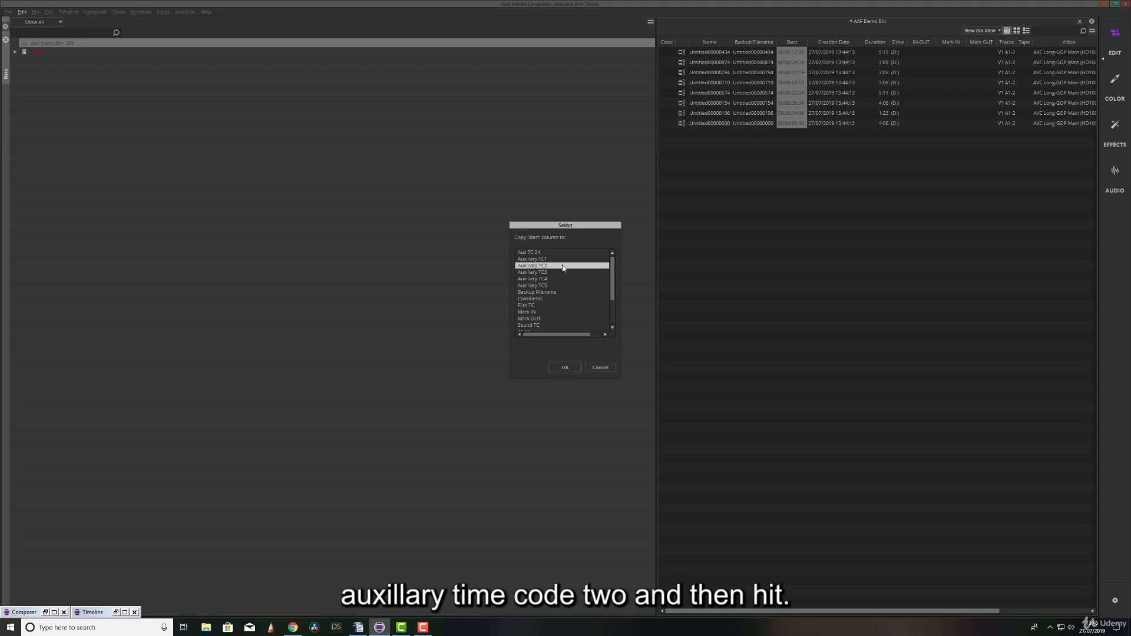
{"action": "left_click", "coordinate": [568, 367]}
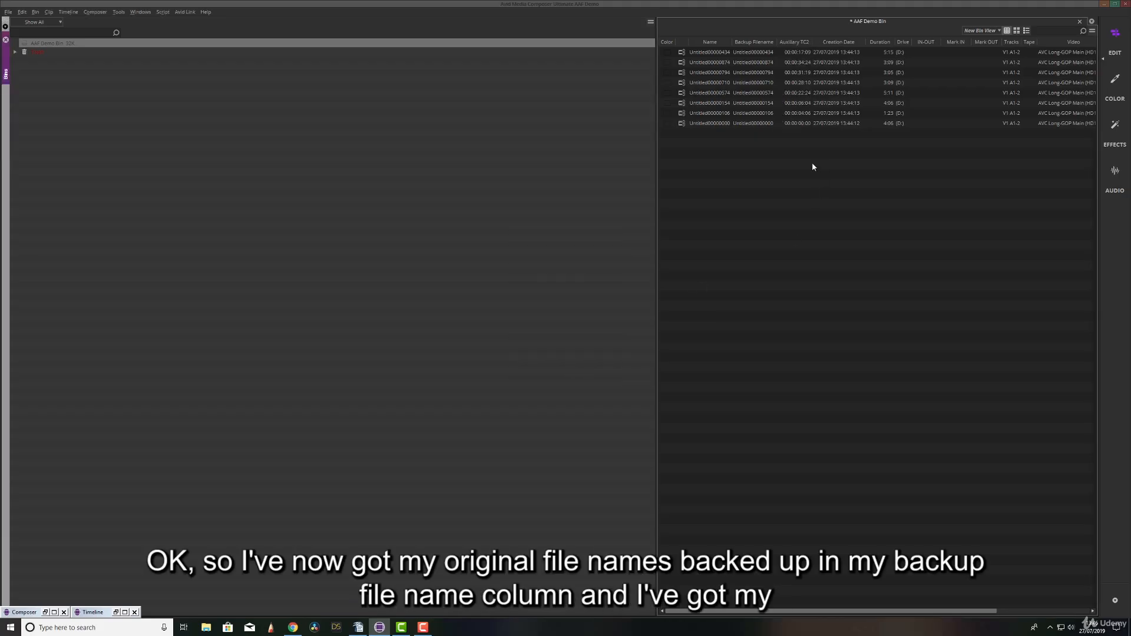
{"action": "left_click", "coordinate": [708, 54]}
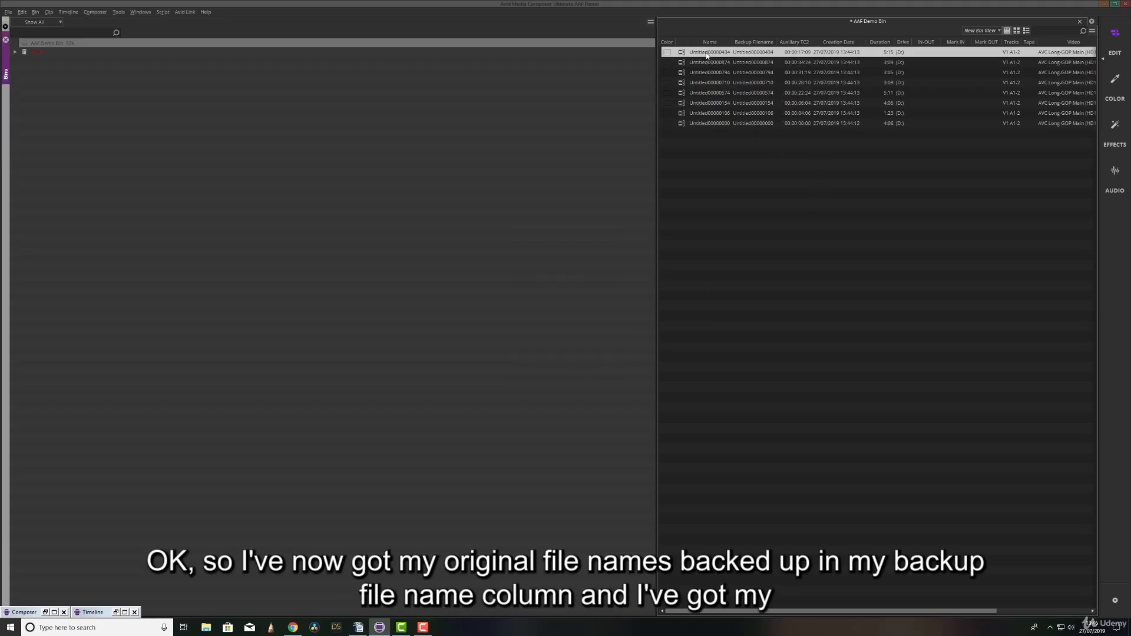
{"action": "left_click", "coordinate": [754, 42]}
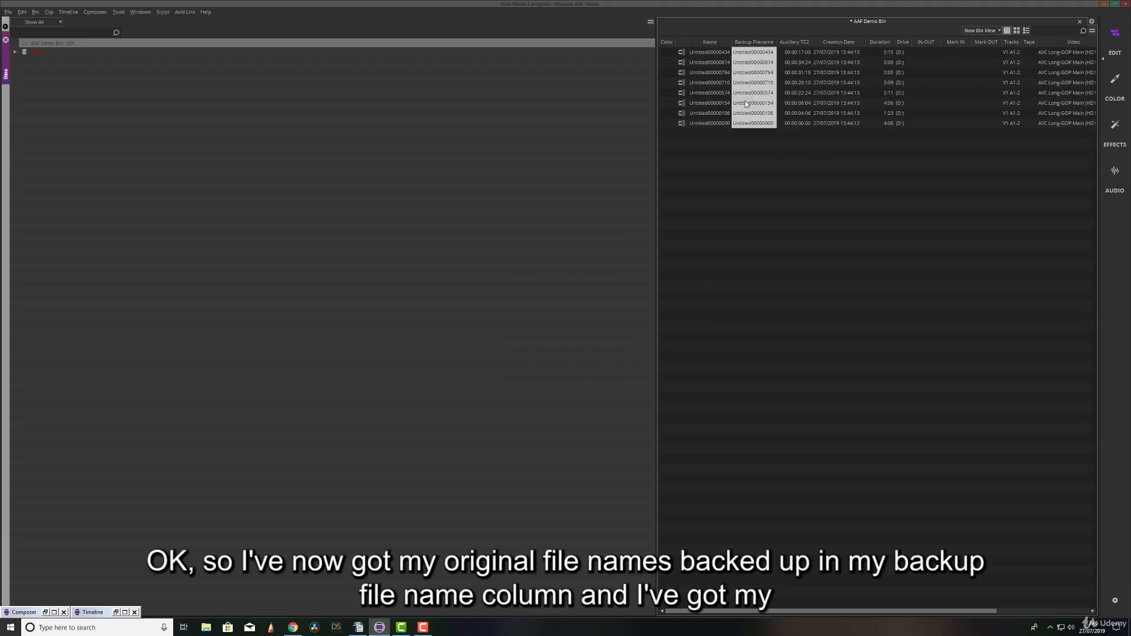
{"action": "left_click", "coordinate": [801, 41]}
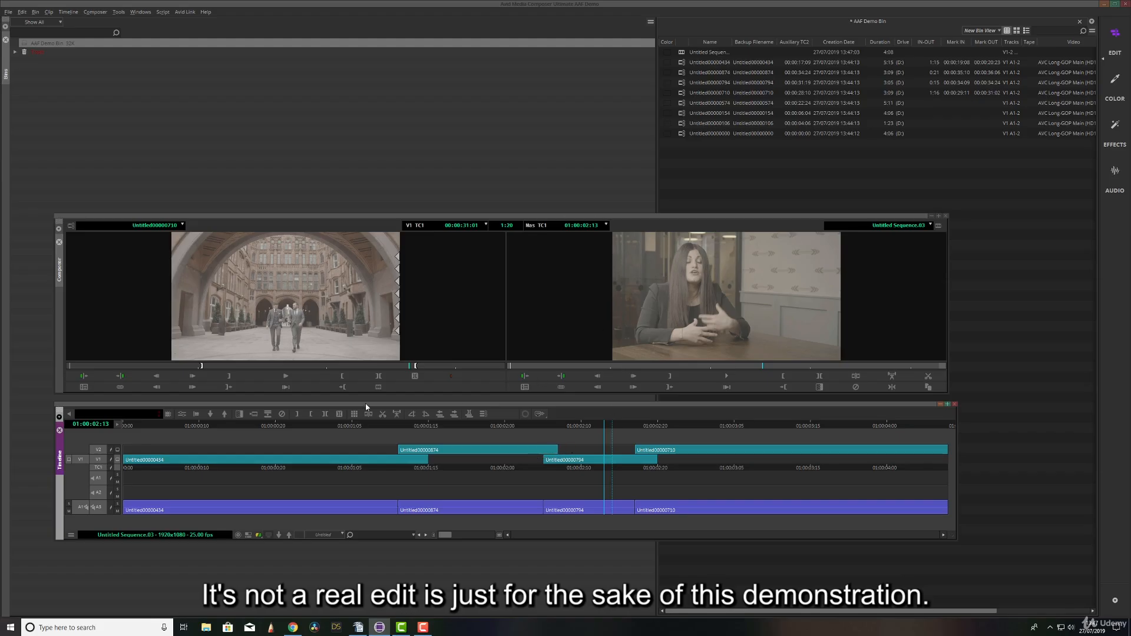
Duplicate the edited sequence from the record monitor and select the copy in the AAF Demo Bin.
{"action": "key", "text": "Home"}
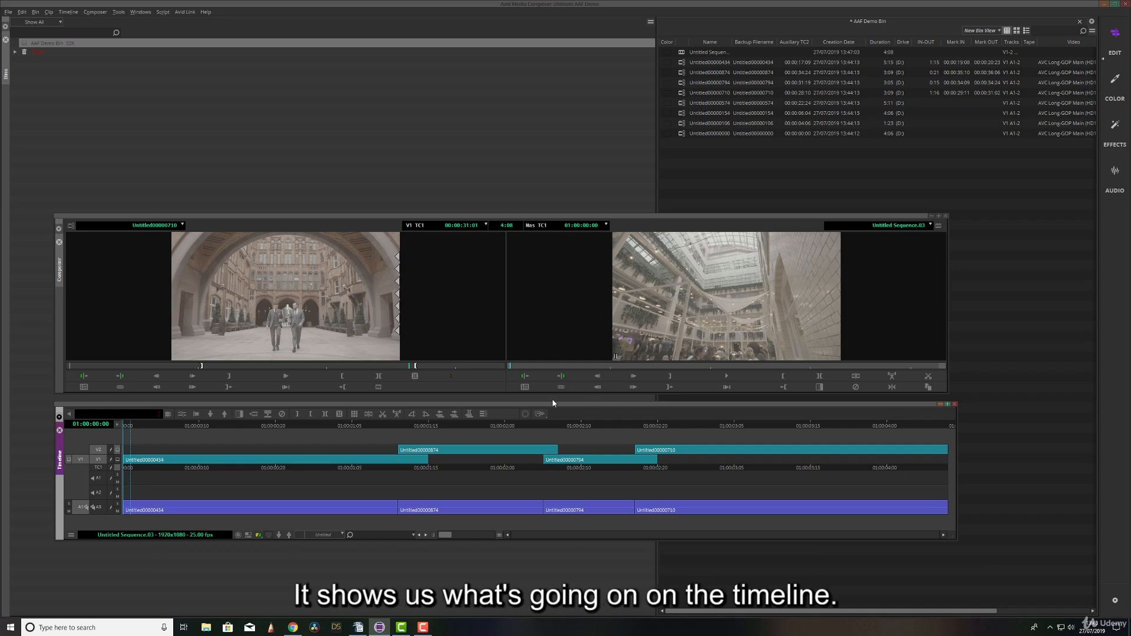
{"action": "right_click", "coordinate": [715, 281]}
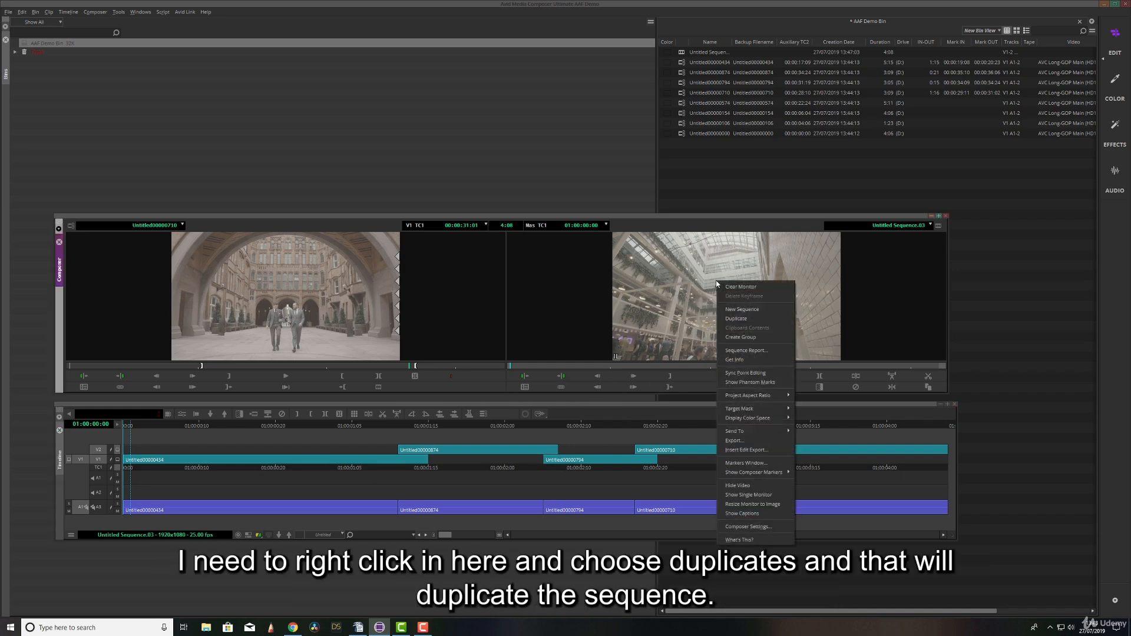
{"action": "left_click", "coordinate": [746, 318]}
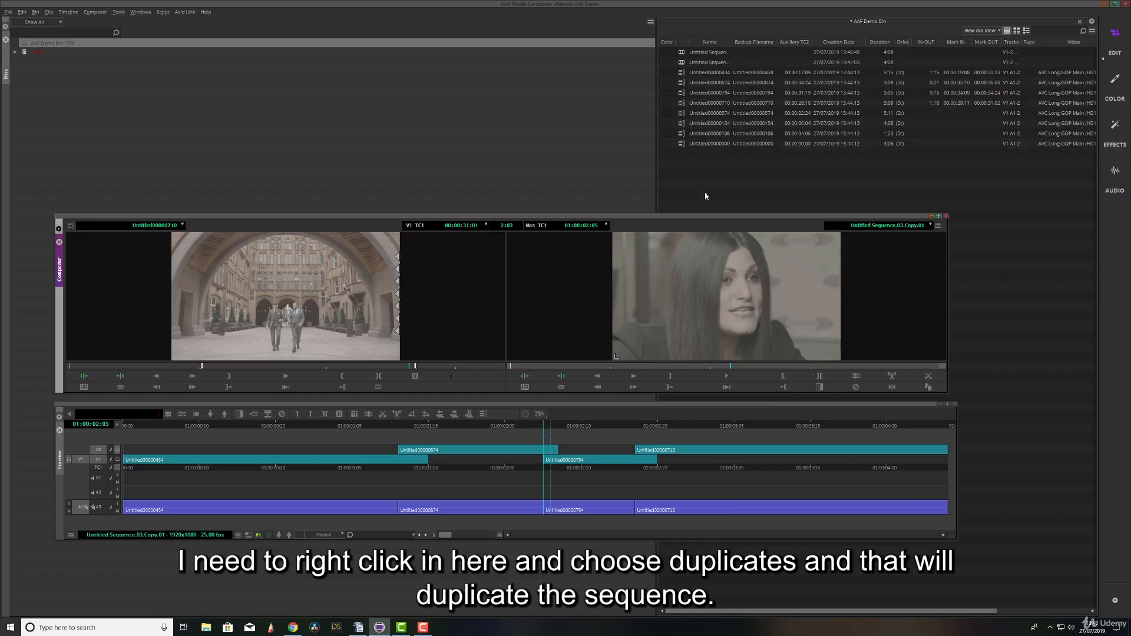
{"action": "left_click", "coordinate": [726, 51]}
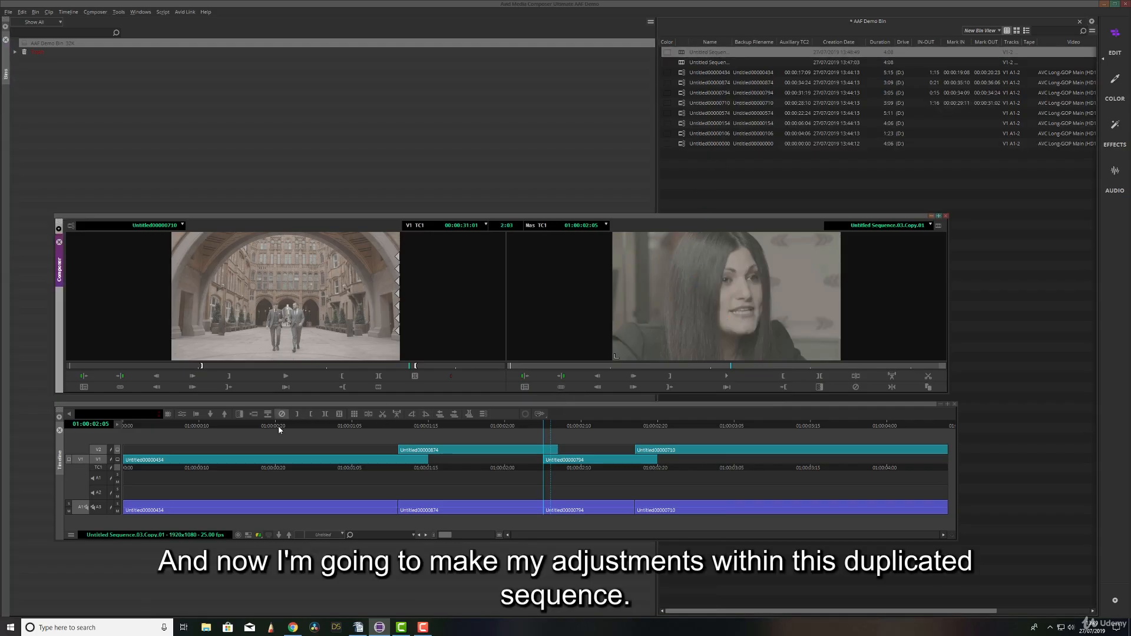
Trim the overlapping V1 and V2 clips in the duplicated sequence so their edits meet at 01:00:01:11, 01:00:02:05 and 01:00:02:20.
{"action": "left_click", "coordinate": [334, 424]}
{"action": "left_click", "coordinate": [197, 414]}
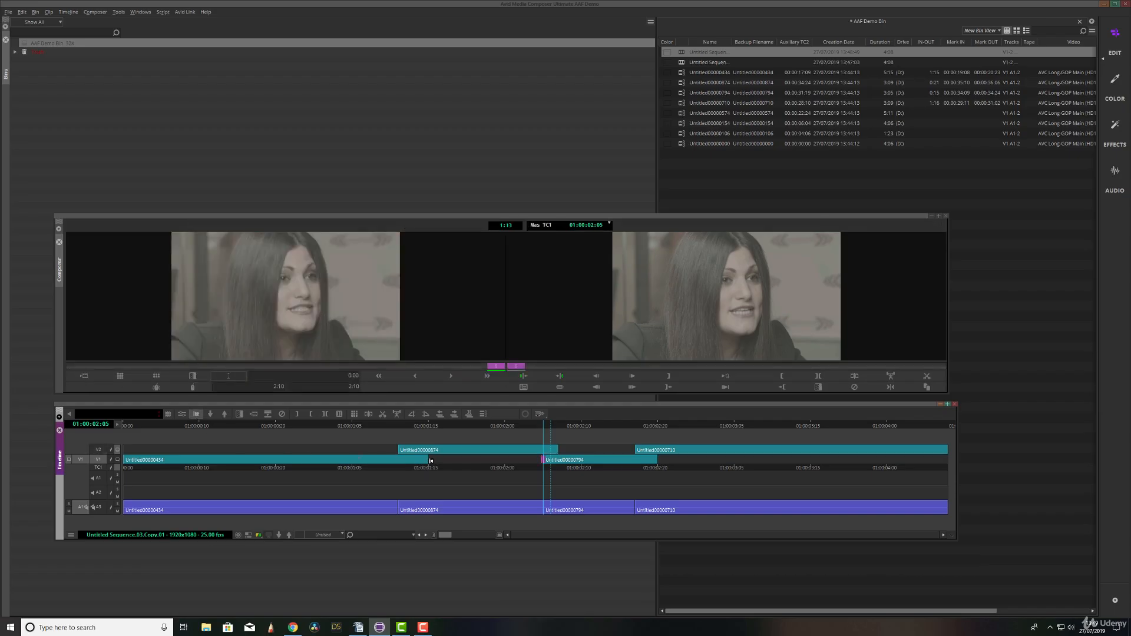
{"action": "left_click_drag", "start_coordinate": [430, 461], "coordinate": [401, 463]}
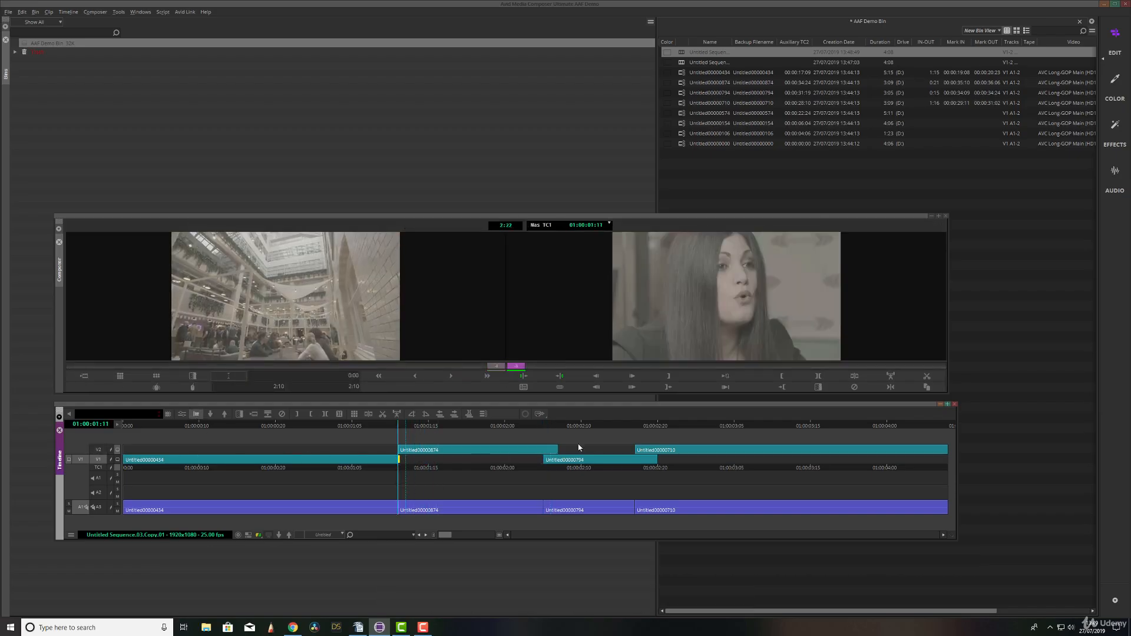
{"action": "left_click_drag", "start_coordinate": [558, 450], "coordinate": [546, 453]}
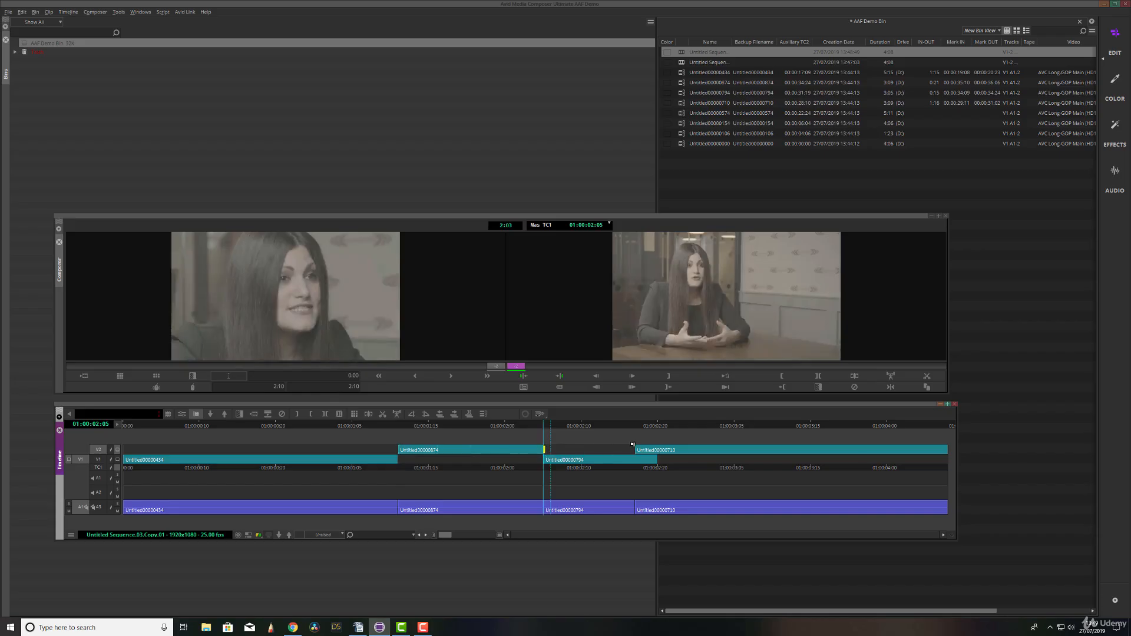
{"action": "left_click_drag", "start_coordinate": [634, 449], "coordinate": [656, 449]}
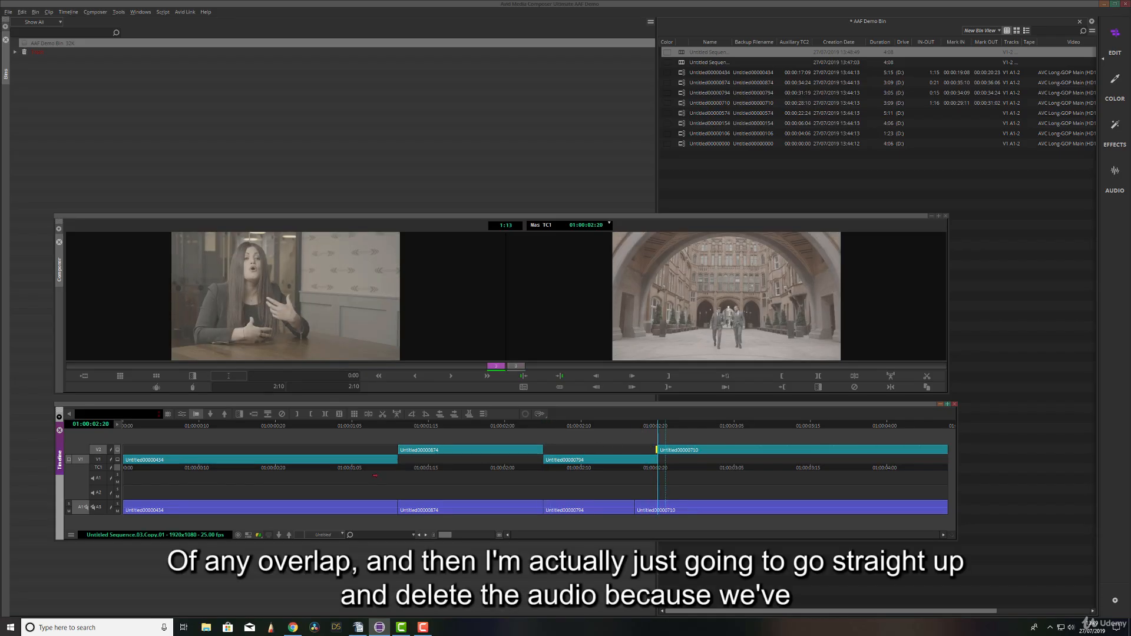
Delete all four audio clips from the duplicated sequence, keeping only its video tracks.
{"action": "left_click", "coordinate": [197, 414]}
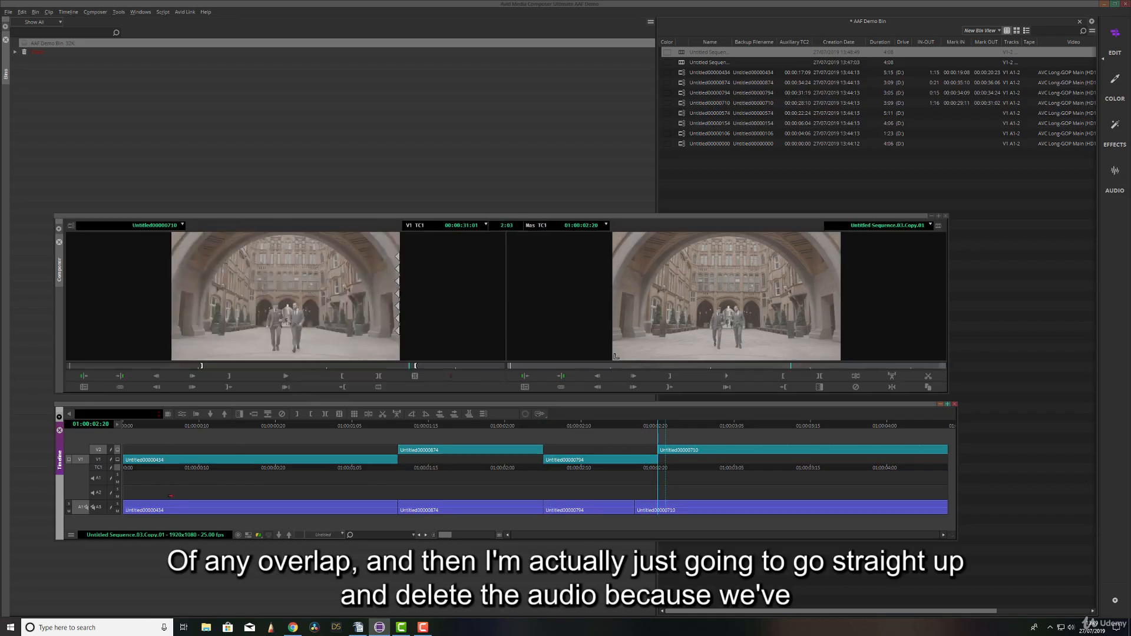
{"action": "left_click", "coordinate": [194, 508]}
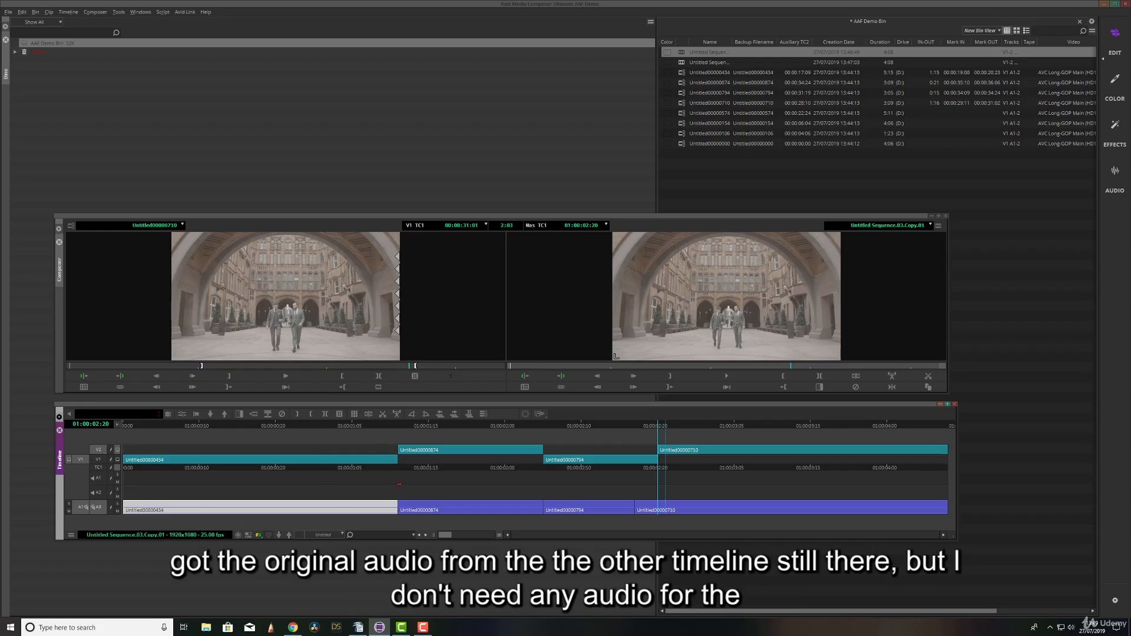
{"action": "key", "text": "Delete"}
{"action": "left_click", "coordinate": [488, 507]}
{"action": "key", "text": "Delete"}
{"action": "left_click", "coordinate": [589, 507]}
{"action": "key", "text": "Delete"}
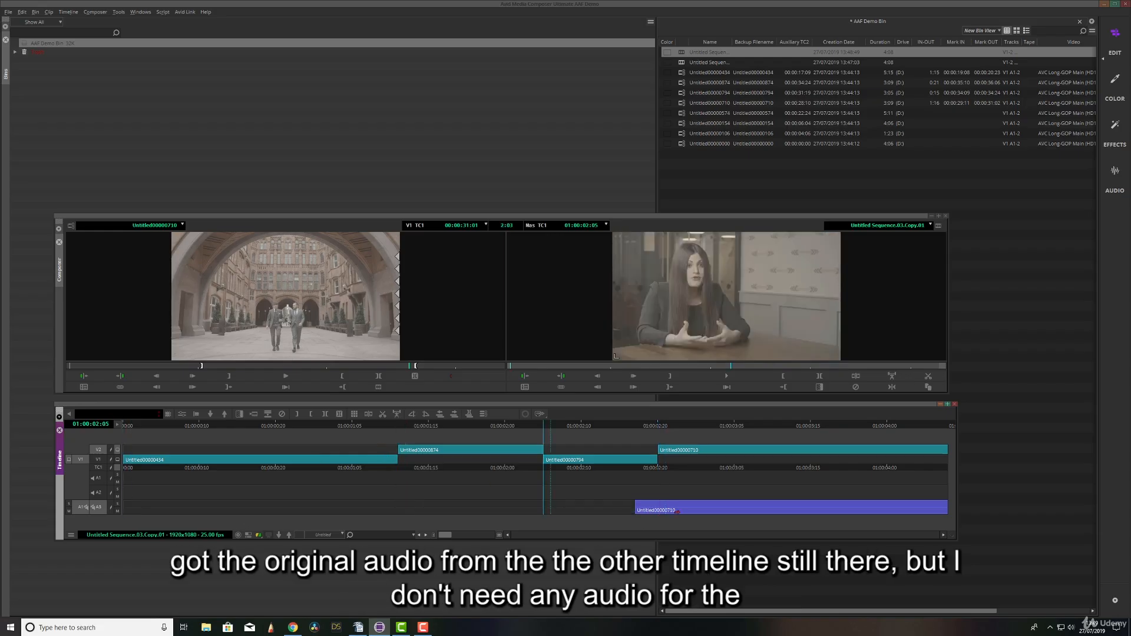
{"action": "left_click", "coordinate": [703, 506]}
{"action": "key", "text": "Delete"}
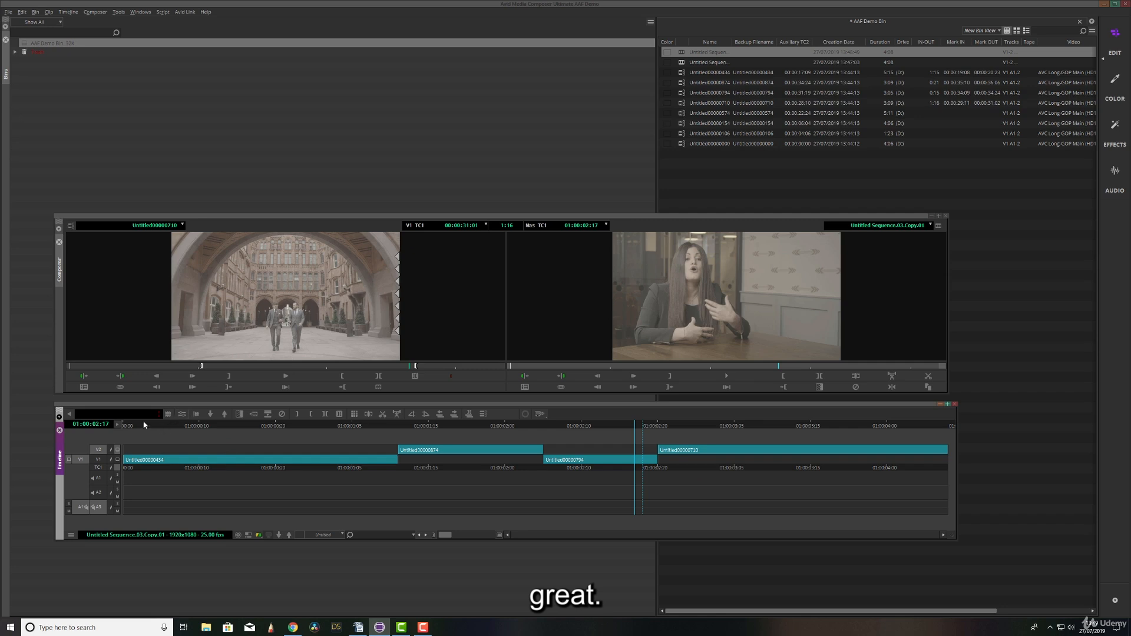
{"action": "left_click_drag", "start_coordinate": [144, 425], "coordinate": [254, 482]}
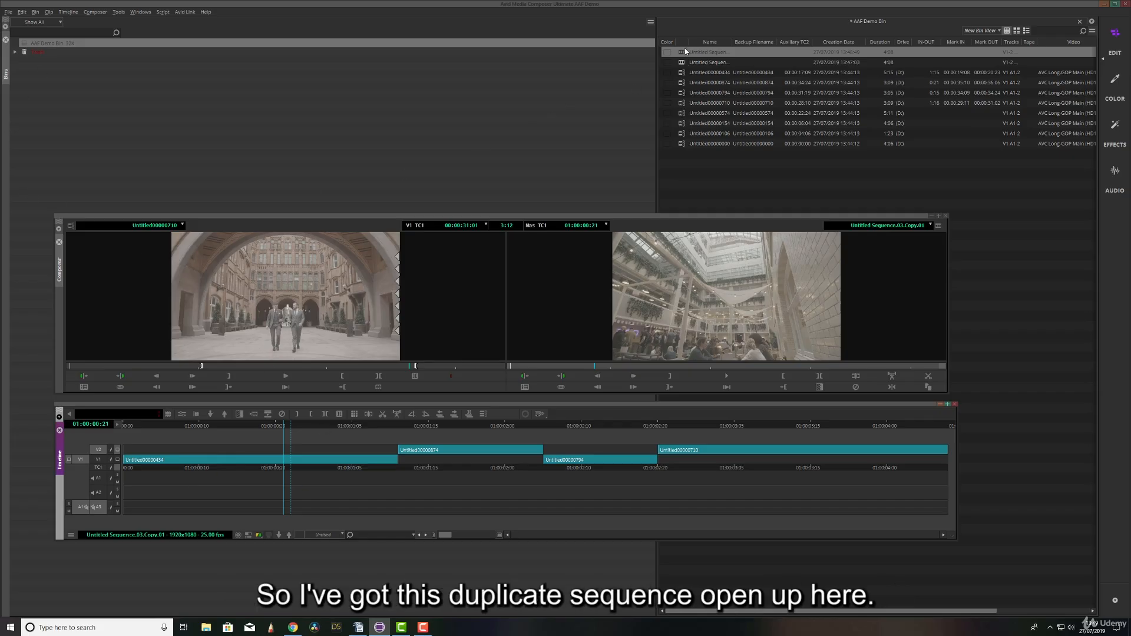
Start a file export of the duplicated sequence and set its export format to QuickTime Movie in the export options.
{"action": "left_click", "coordinate": [7, 12]}
{"action": "mouse_move", "coordinate": [82, 137]}
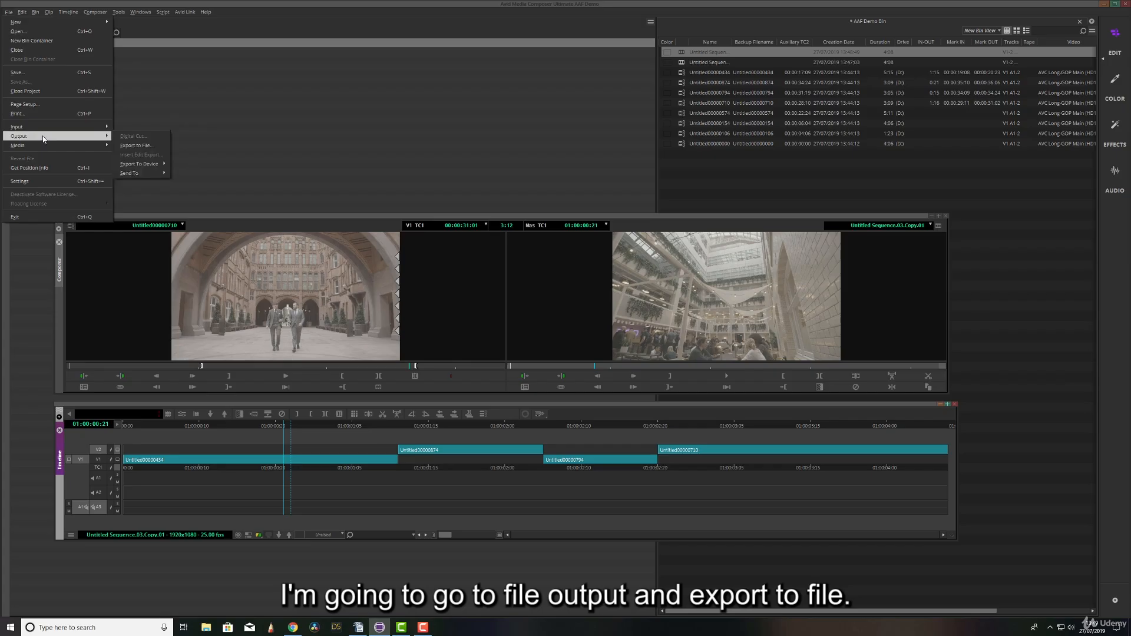
{"action": "left_click", "coordinate": [141, 146]}
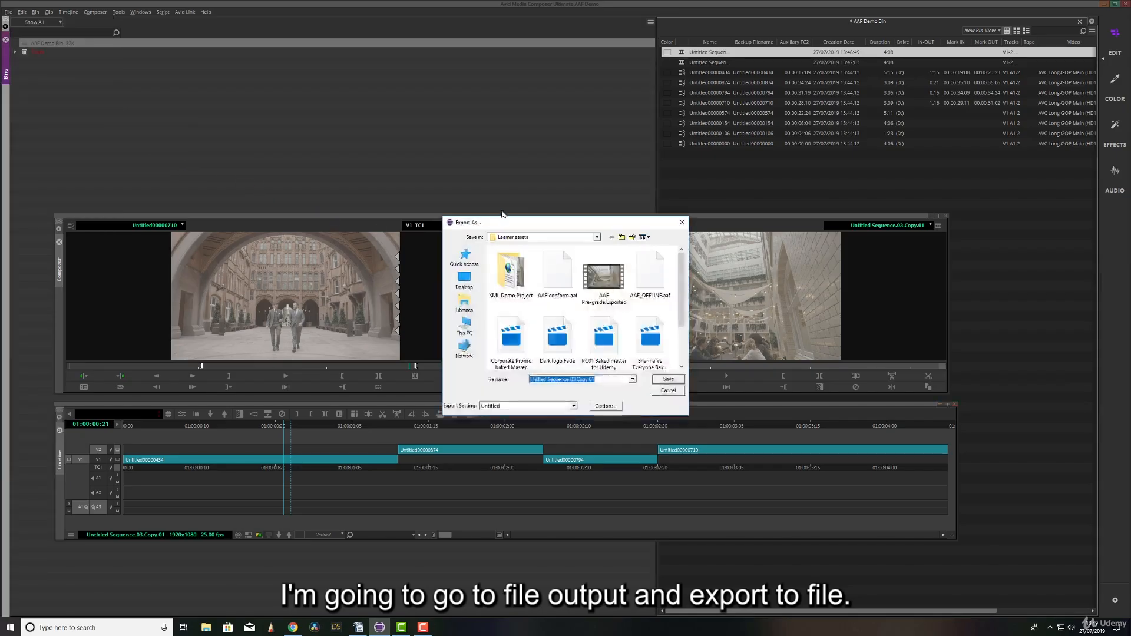
{"action": "left_click", "coordinate": [615, 404]}
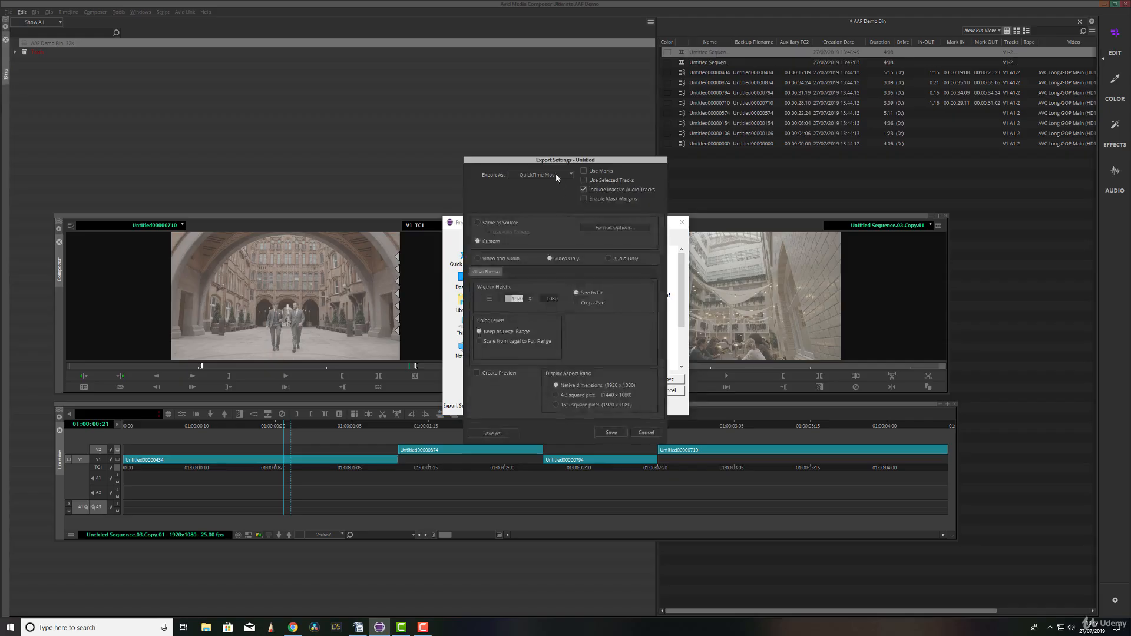
{"action": "left_click", "coordinate": [556, 175]}
{"action": "left_click", "coordinate": [545, 186]}
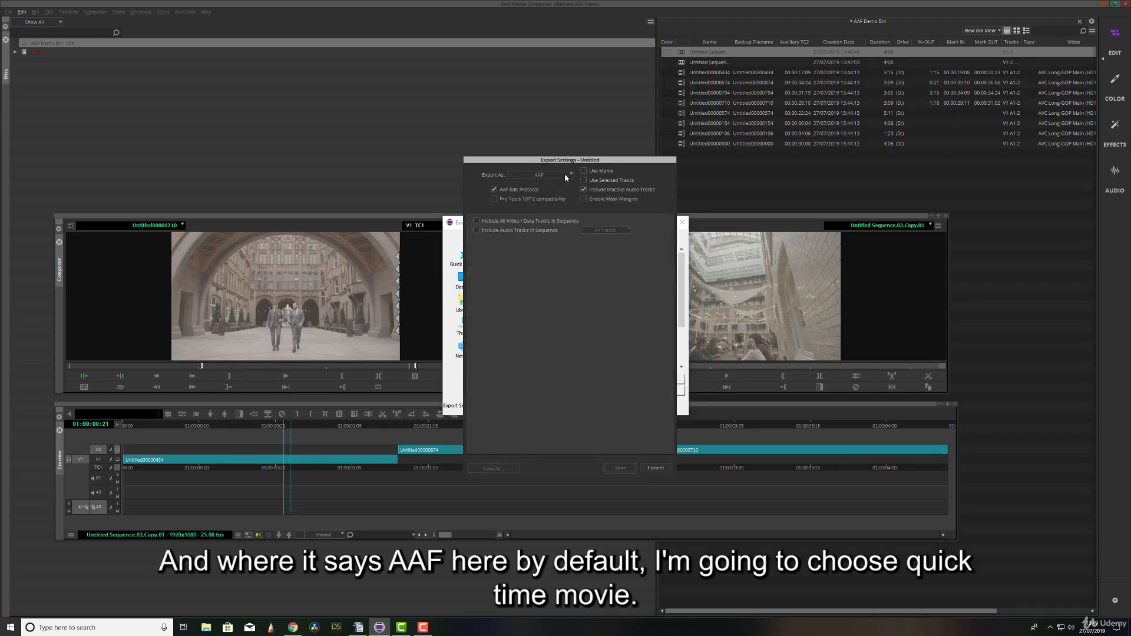
{"action": "left_click", "coordinate": [564, 175]}
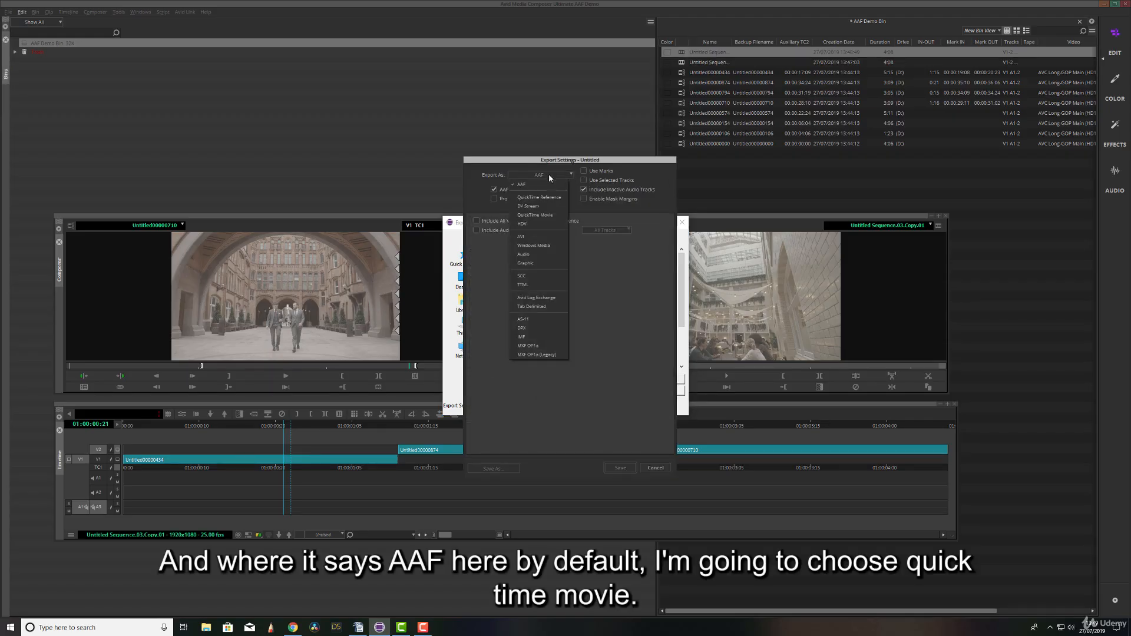
{"action": "left_click", "coordinate": [541, 215]}
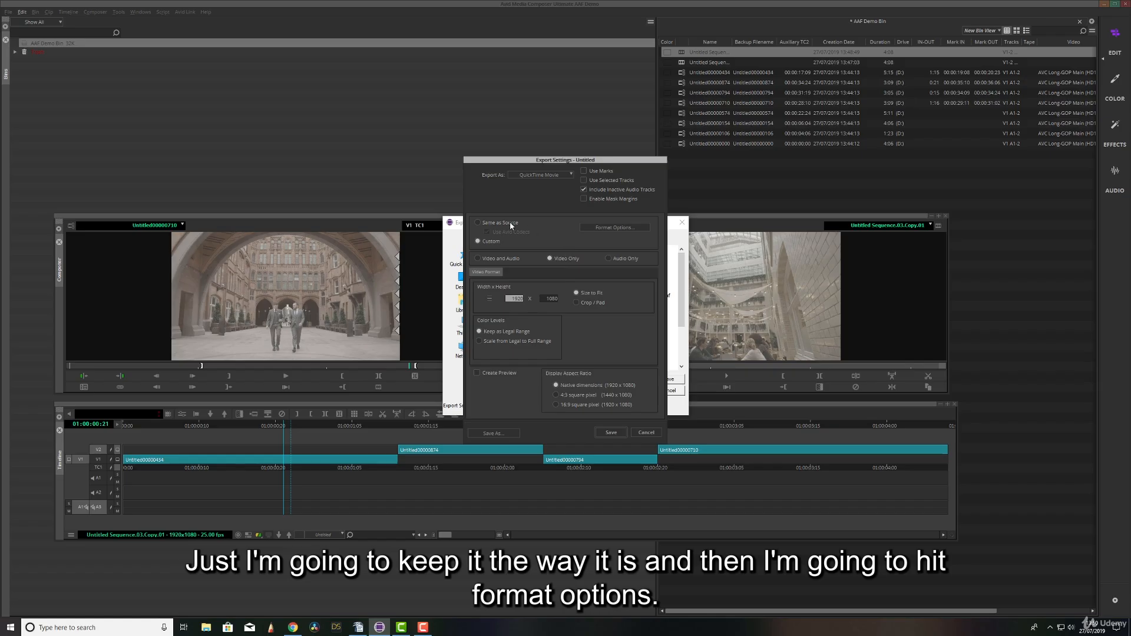
Open the QuickTime format options and set the video compression type to H.264.
{"action": "left_click", "coordinate": [612, 229]}
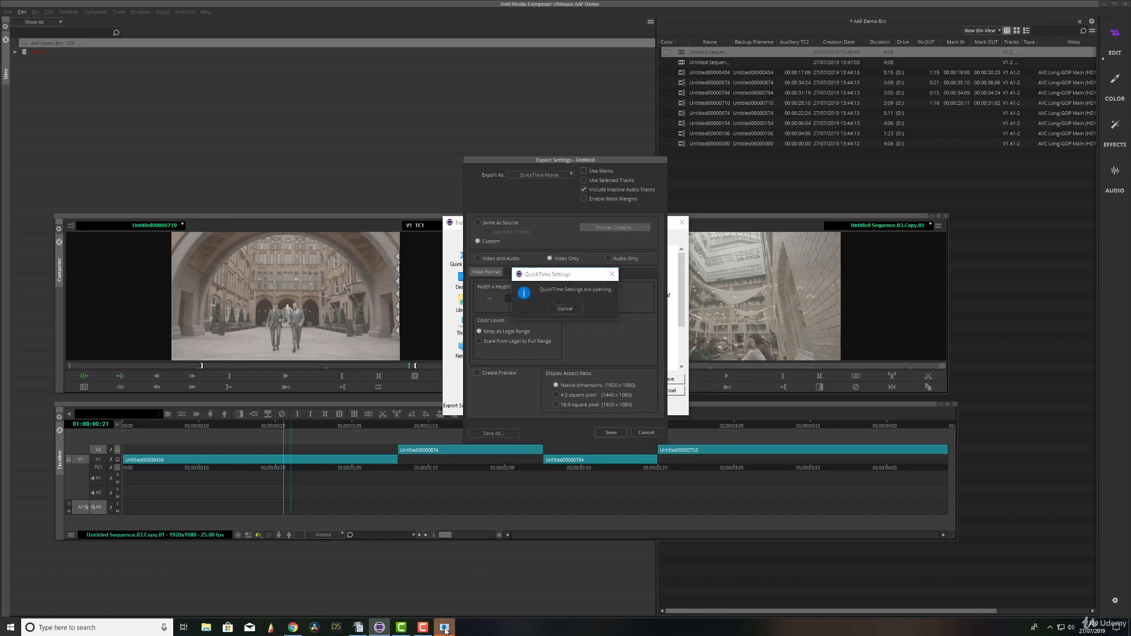
{"action": "left_click_drag", "start_coordinate": [585, 144], "coordinate": [562, 153]}
{"action": "left_click", "coordinate": [500, 179]}
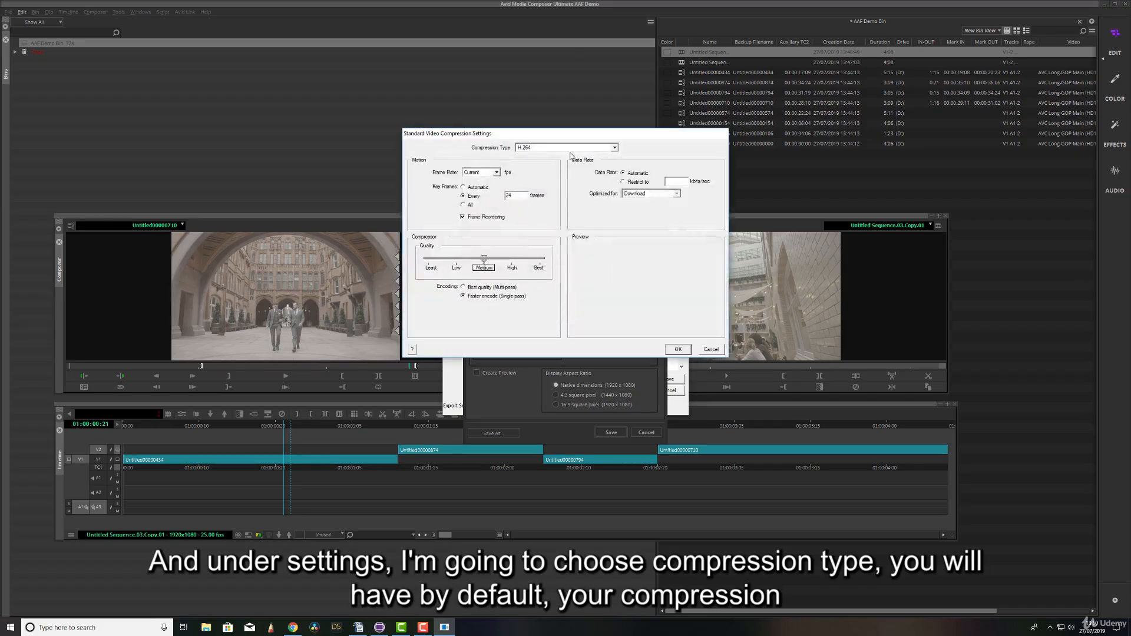
{"action": "left_click", "coordinate": [615, 148]}
{"action": "scroll", "coordinate": [589, 168], "scroll_direction": "up", "scroll_amount": 5}
{"action": "left_click", "coordinate": [580, 155]}
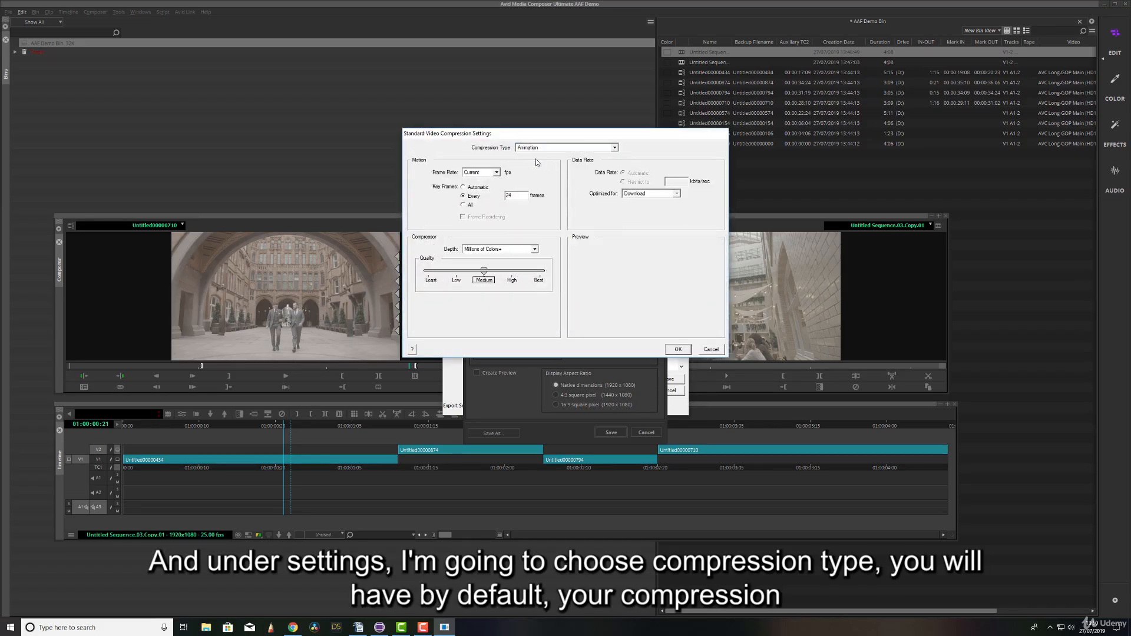
{"action": "left_click", "coordinate": [615, 148]}
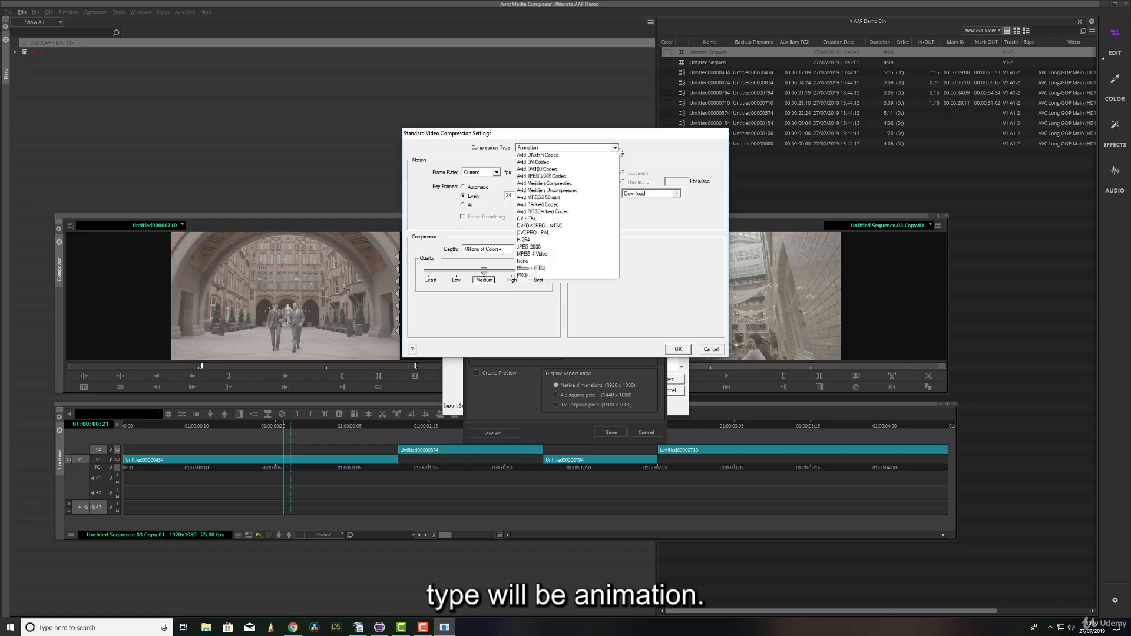
{"action": "left_click", "coordinate": [565, 262]}
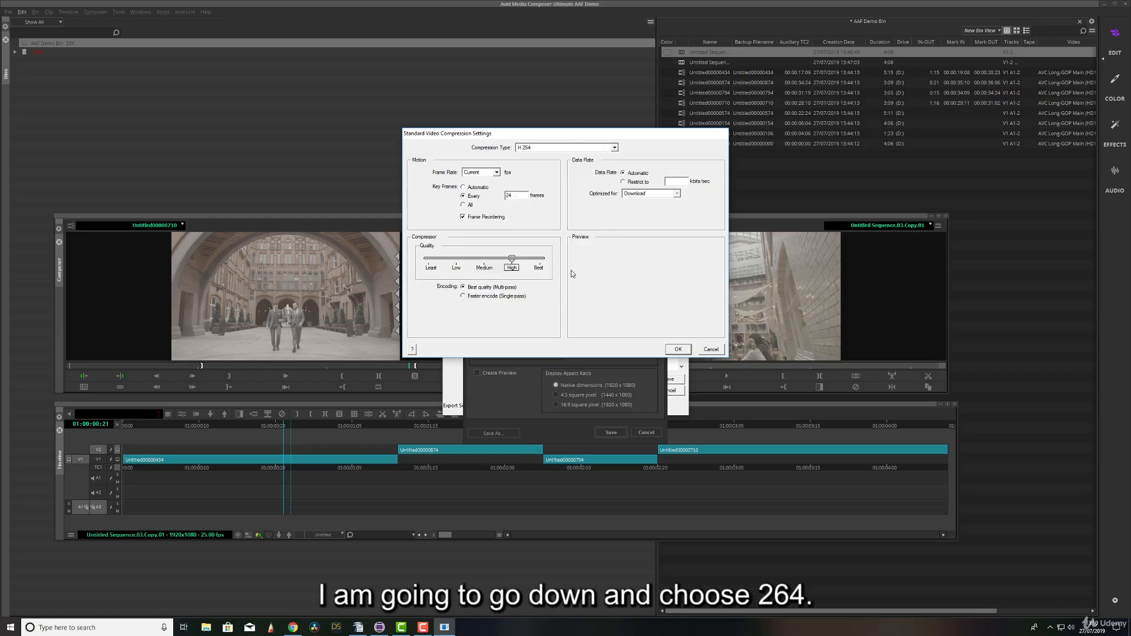
Set the H.264 compression to faster single-pass encoding at Medium quality and save the movie export settings.
{"action": "left_click", "coordinate": [463, 298]}
{"action": "left_click_drag", "start_coordinate": [512, 259], "coordinate": [484, 259]}
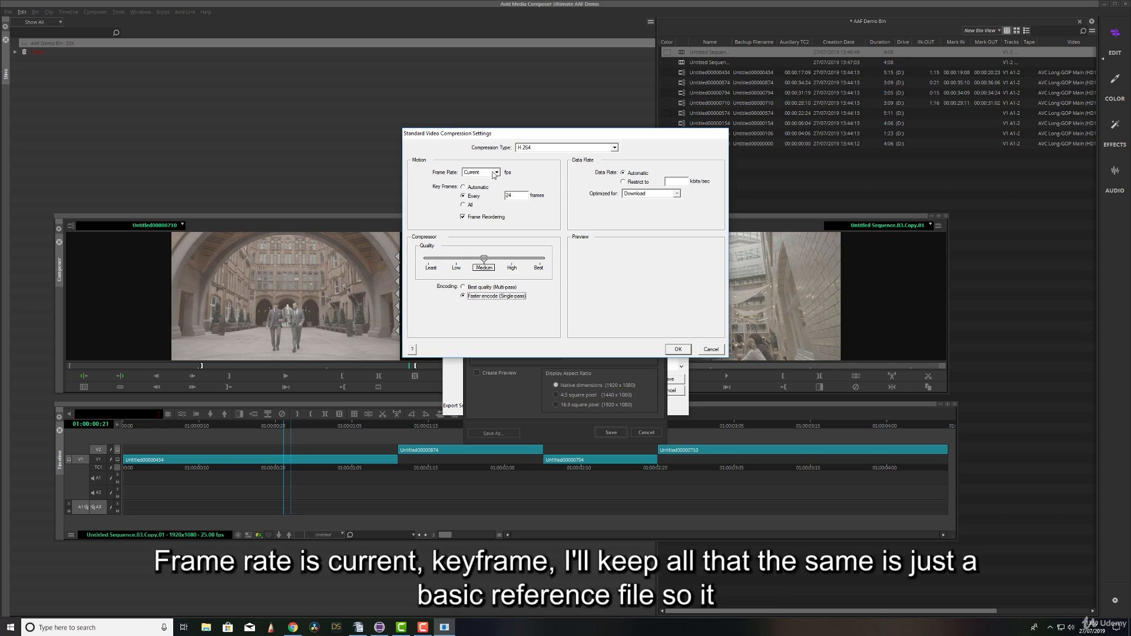
{"action": "left_click", "coordinate": [684, 349]}
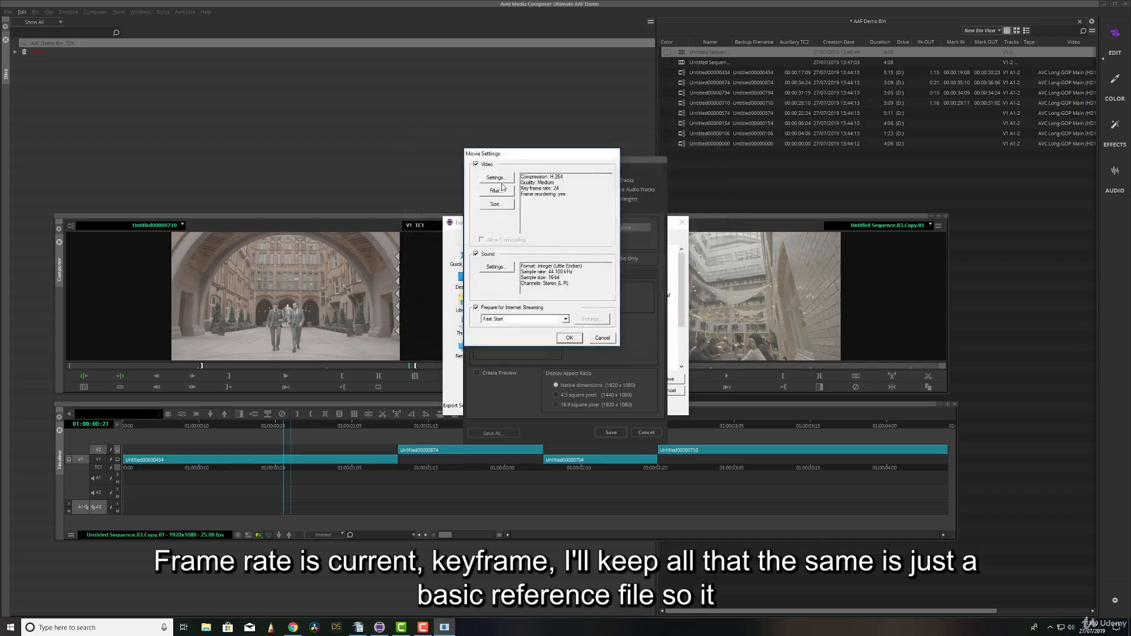
{"action": "left_click", "coordinate": [570, 338]}
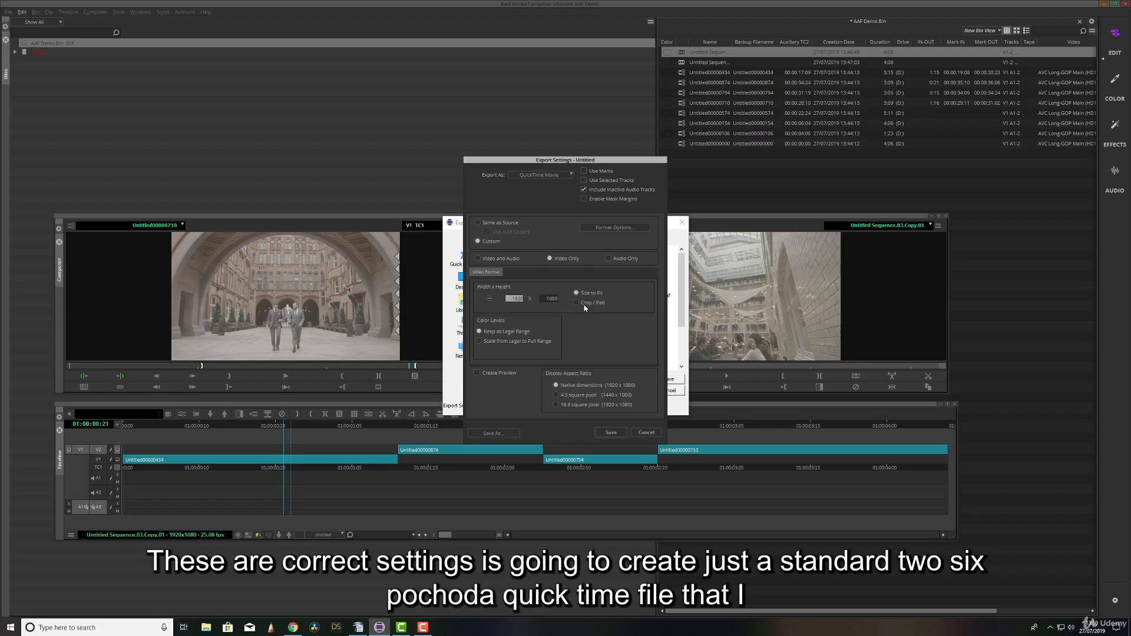
{"action": "left_click", "coordinate": [610, 432]}
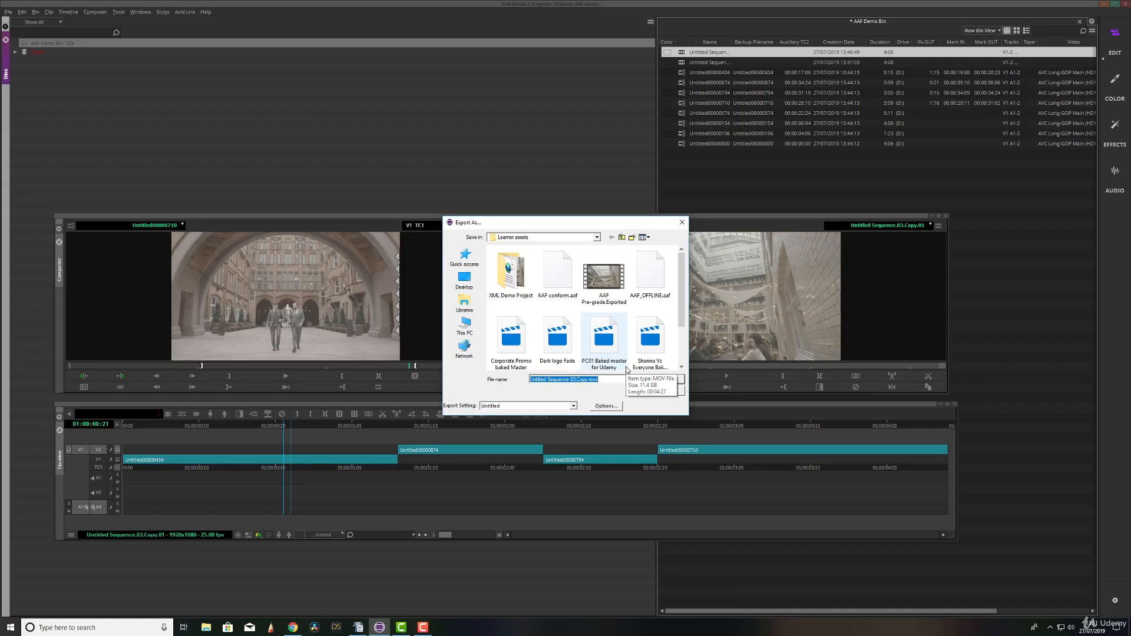
Name the reference movie AAF_OFFLINE and export it into a new AAF Demo folder inside Learner assets.
{"action": "type", "text": "AAF_"}
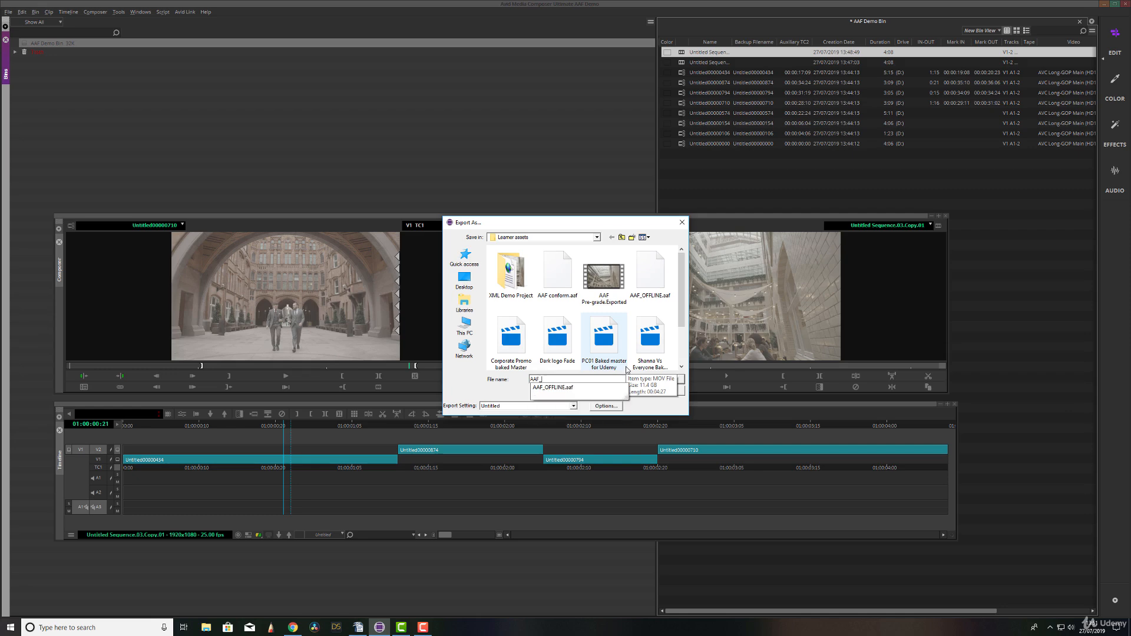
{"action": "type", "text": "OFFLINE"}
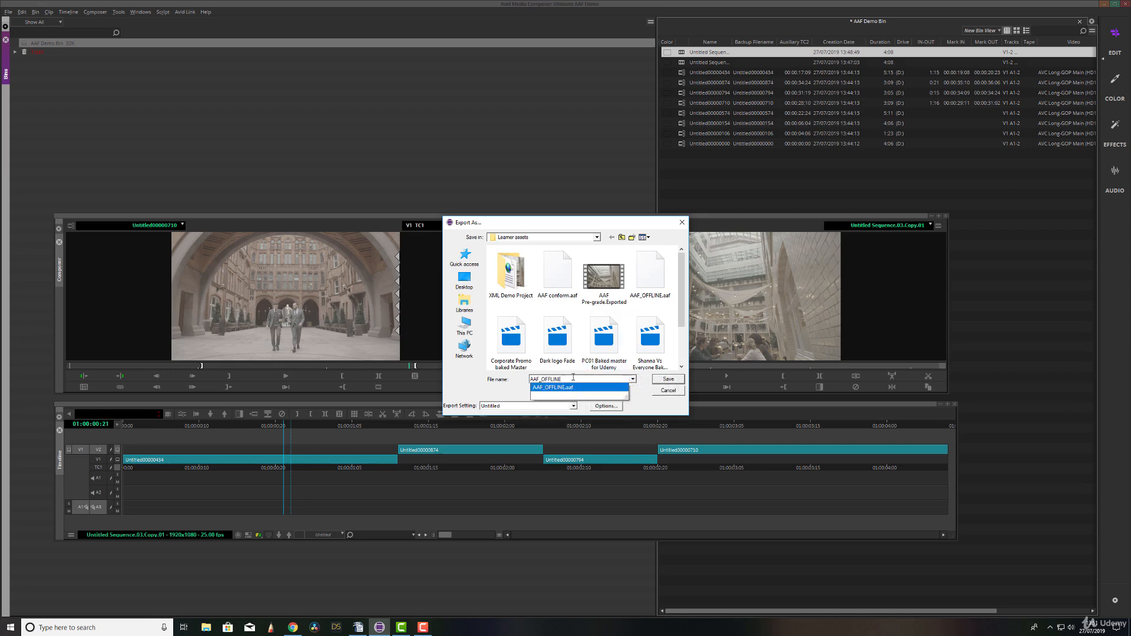
{"action": "left_click", "coordinate": [644, 400]}
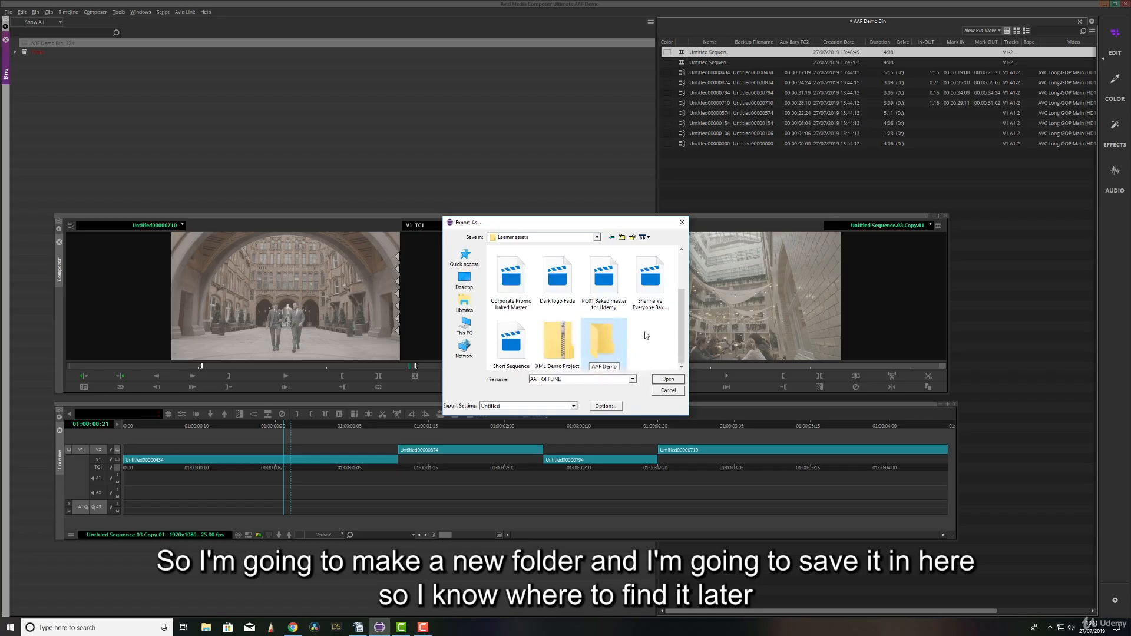
{"action": "key", "text": "Return"}
{"action": "double_click", "coordinate": [610, 345]}
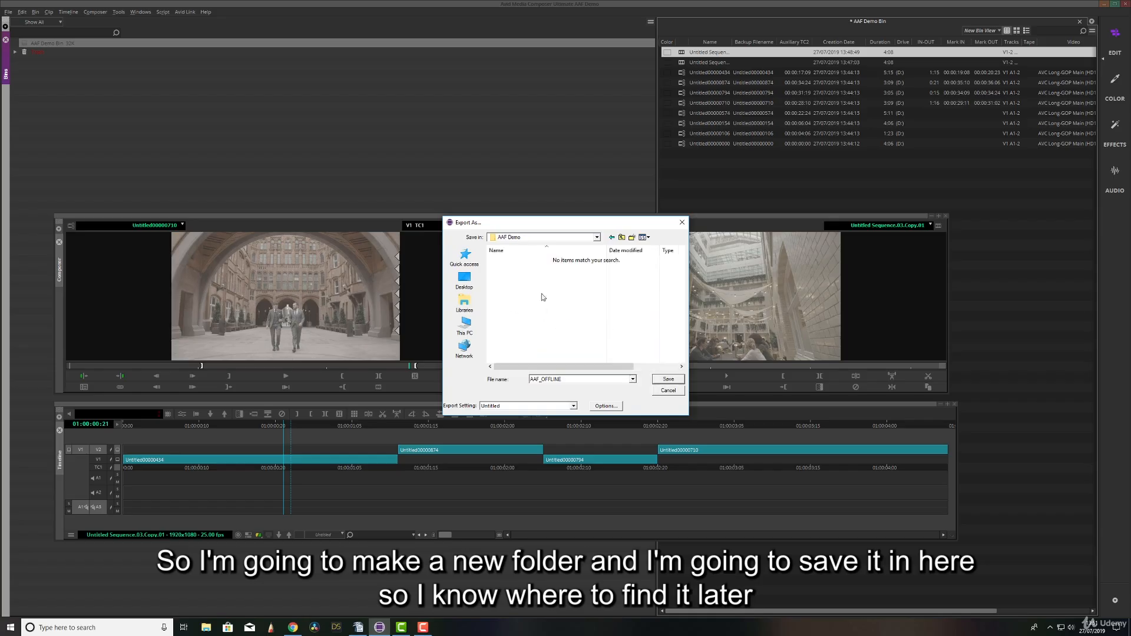
{"action": "left_click", "coordinate": [668, 379]}
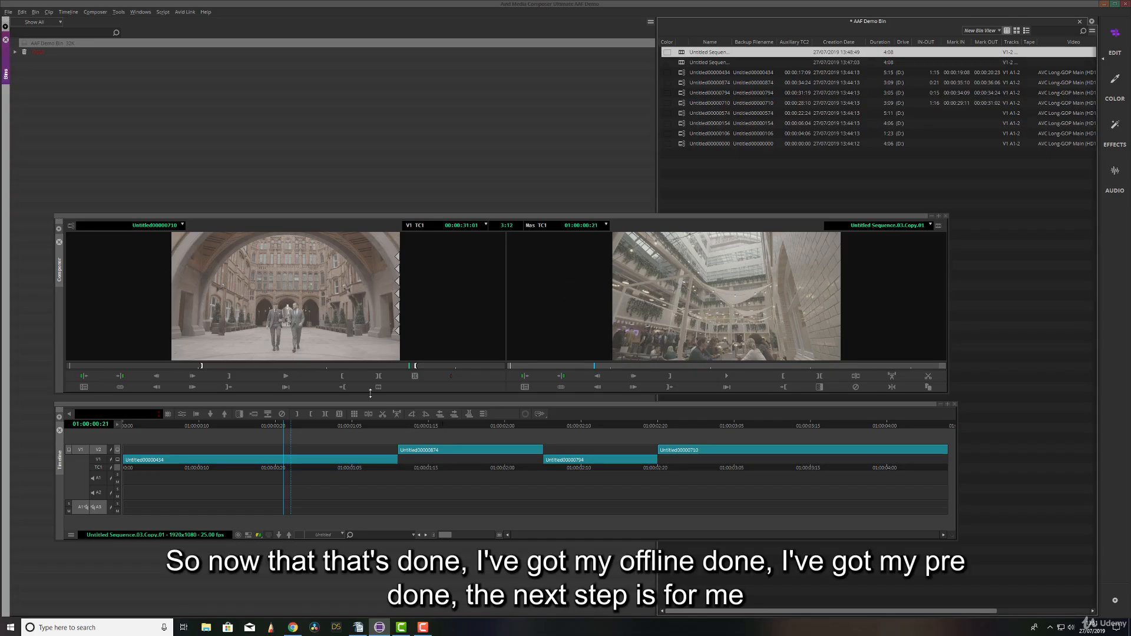
Select the duplicated sequence in the bin, start another file export and set its format to AAF in the export options.
{"action": "left_click", "coordinate": [486, 455]}
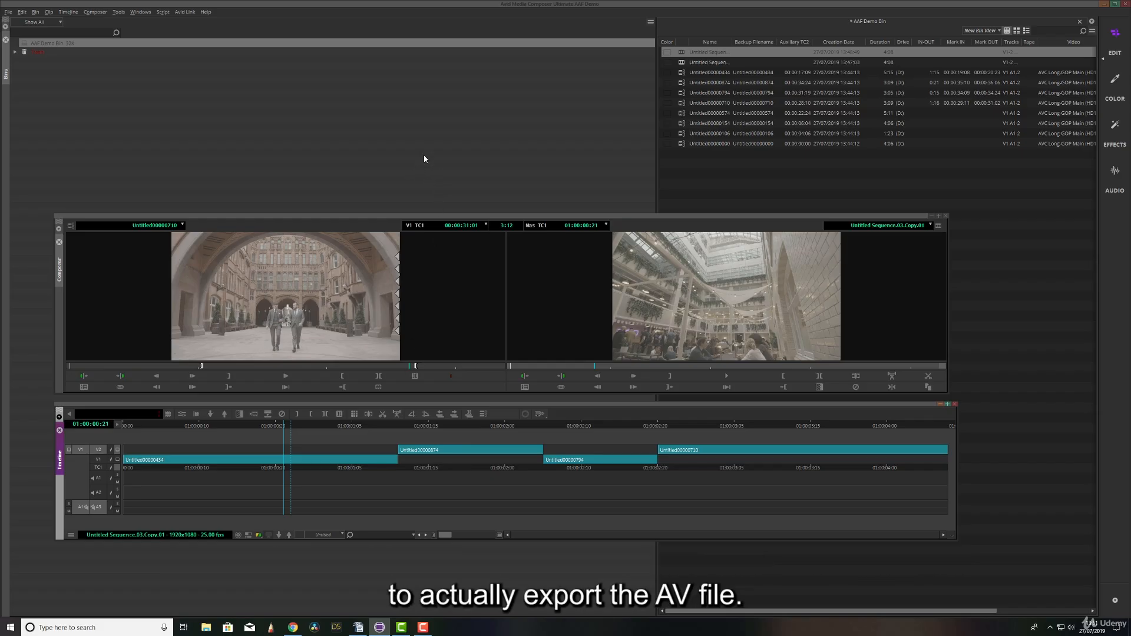
{"action": "left_click", "coordinate": [682, 56]}
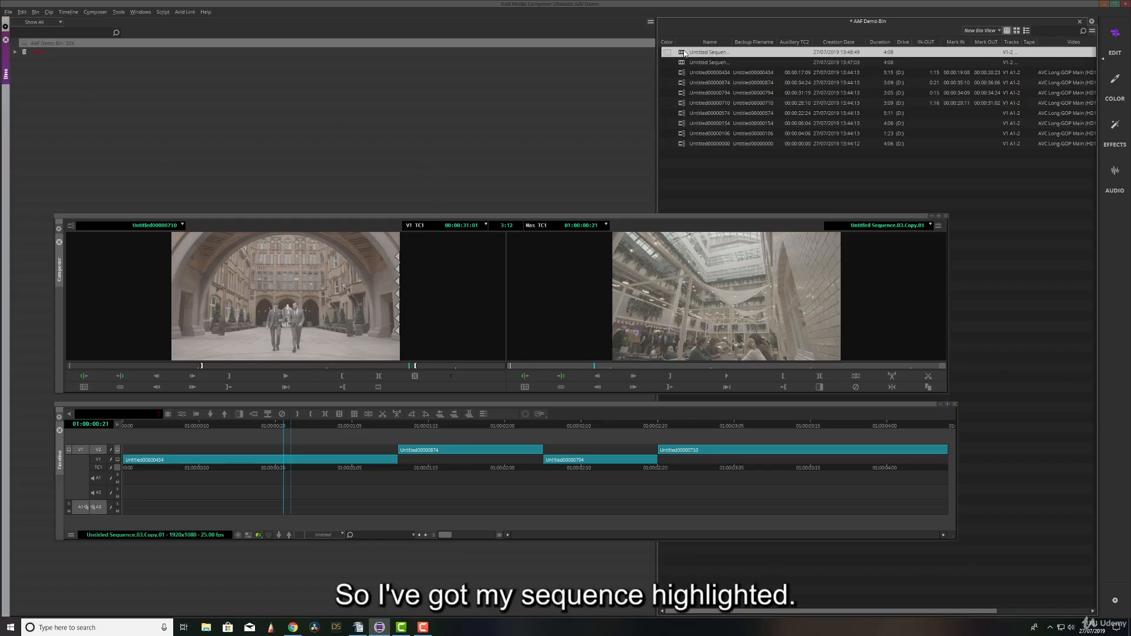
{"action": "left_click", "coordinate": [9, 12]}
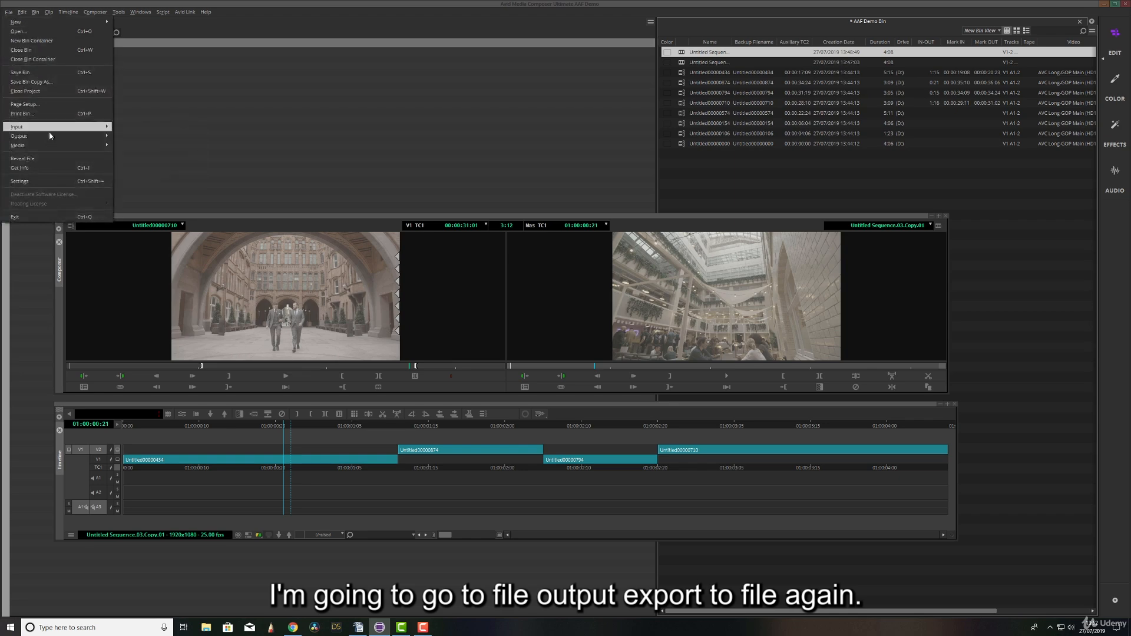
{"action": "mouse_move", "coordinate": [88, 136]}
{"action": "left_click", "coordinate": [131, 150]}
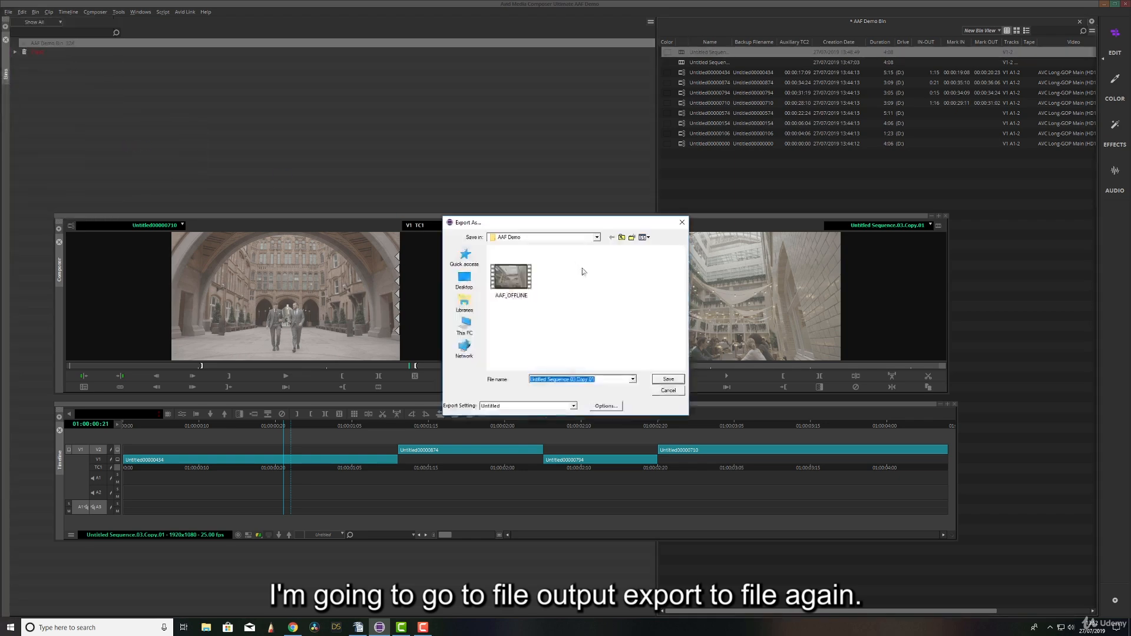
{"action": "left_click", "coordinate": [614, 408]}
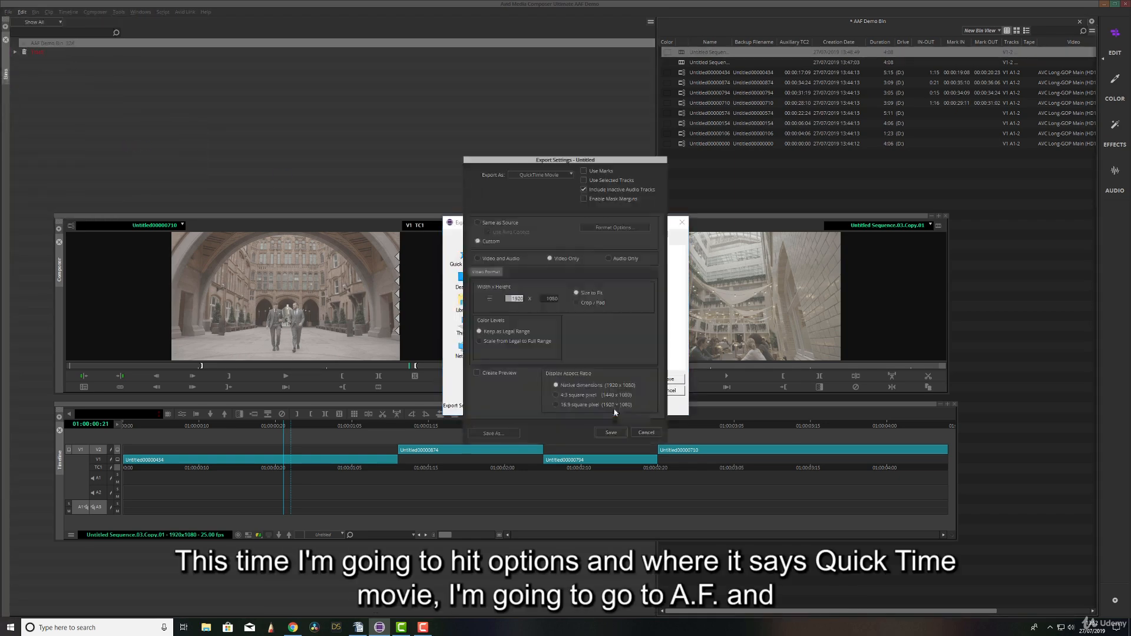
{"action": "left_click", "coordinate": [567, 175]}
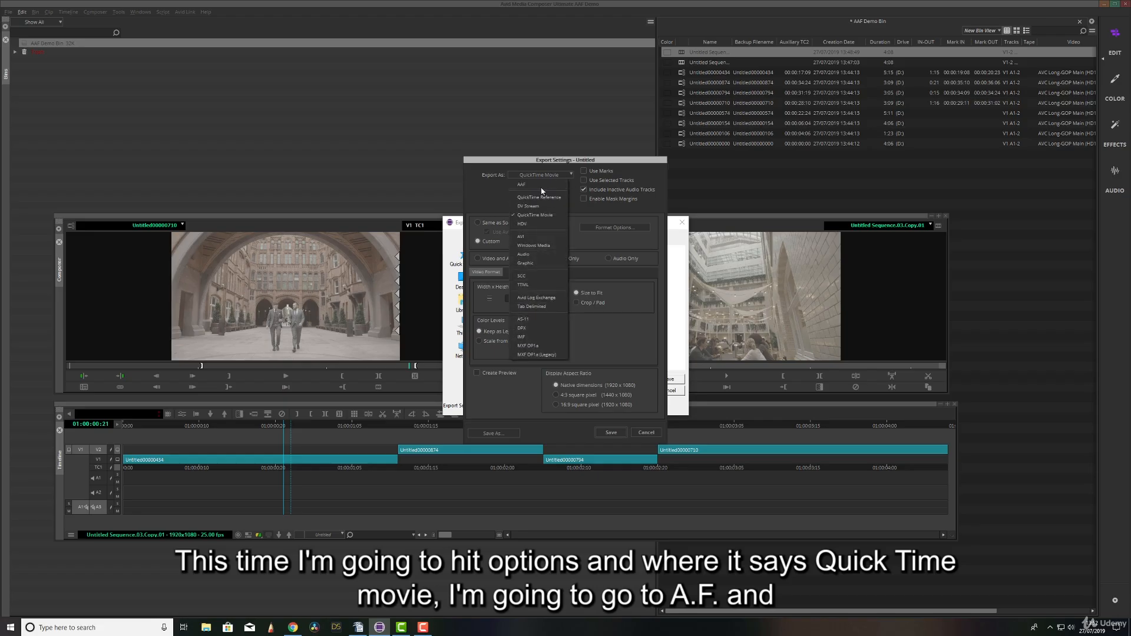
{"action": "left_click", "coordinate": [541, 186]}
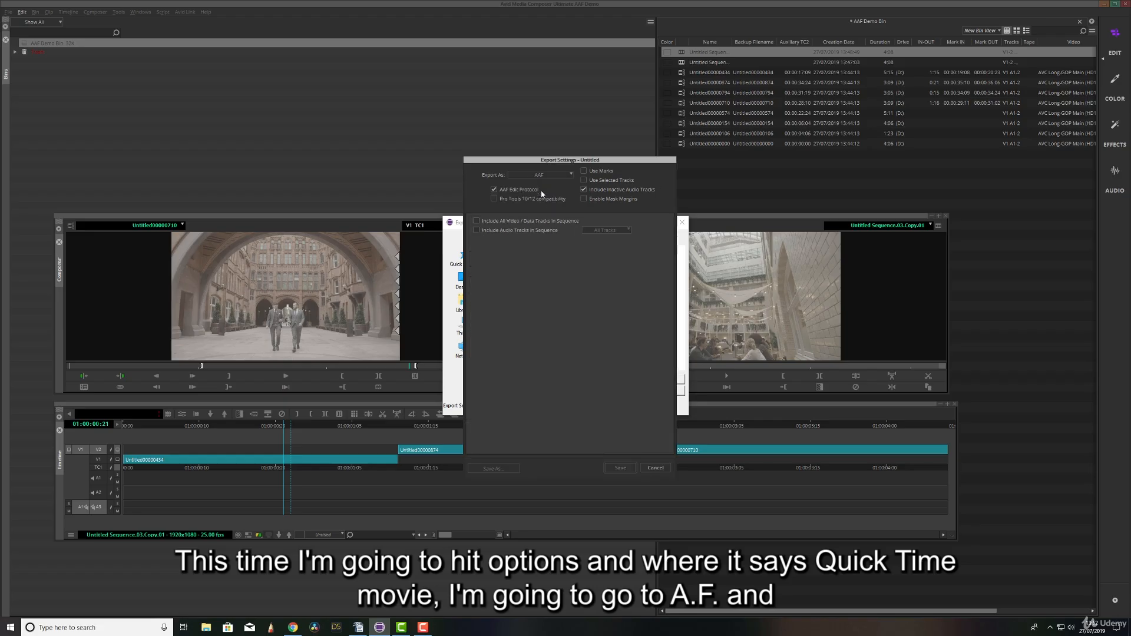
Include all video and data tracks in the AAF, keep the export method as Link to (Don't Export) Media and save the settings.
{"action": "left_click", "coordinate": [477, 221]}
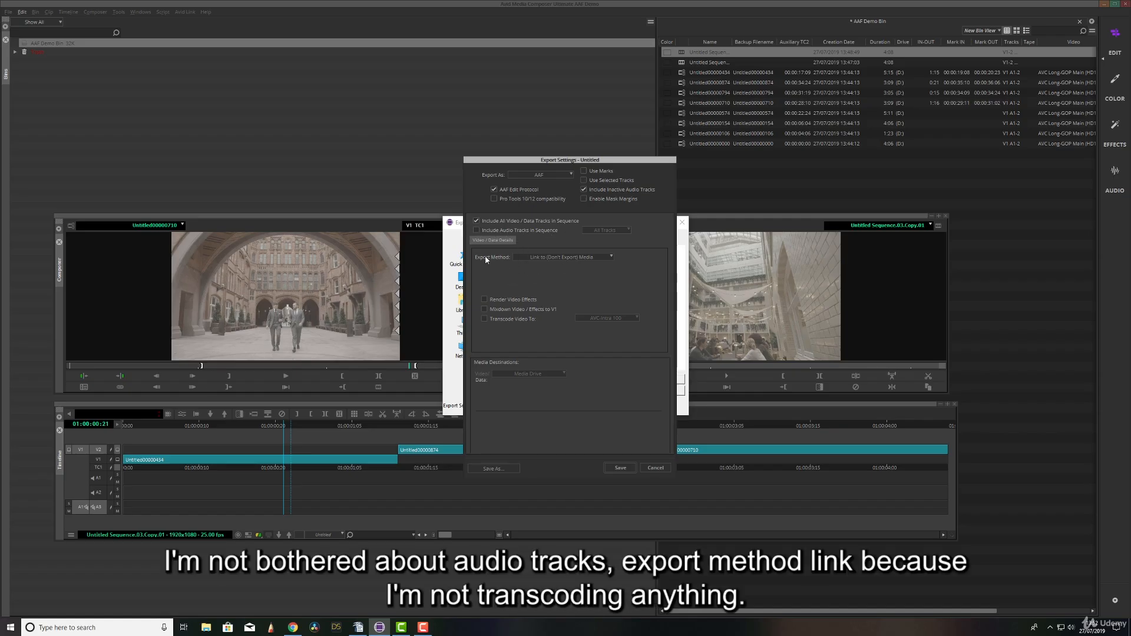
{"action": "left_click", "coordinate": [603, 258]}
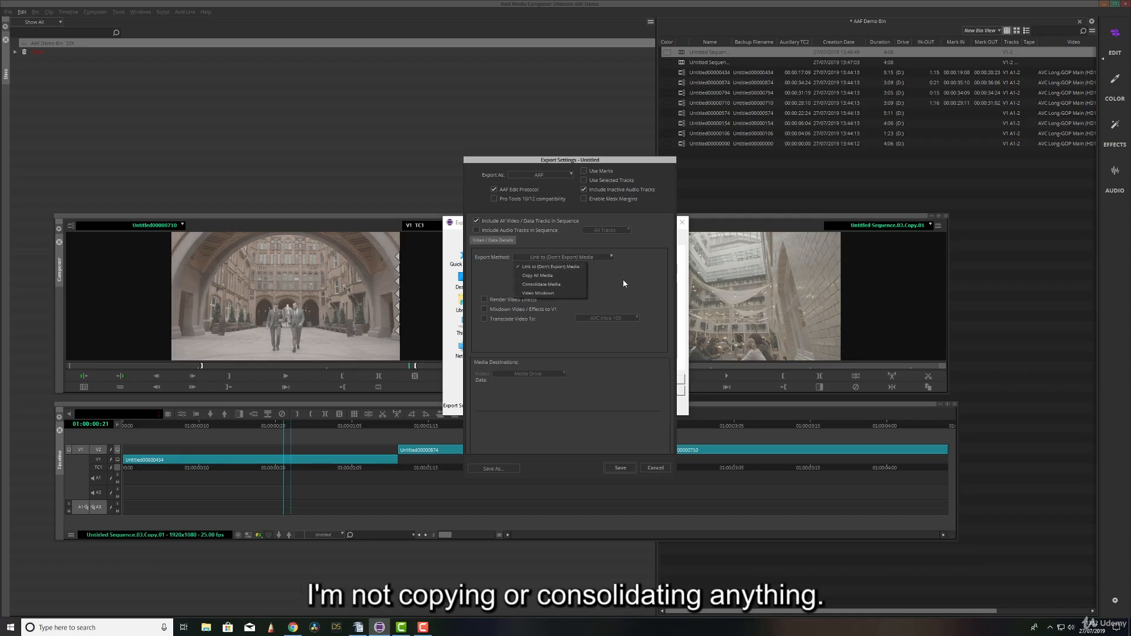
{"action": "left_click", "coordinate": [632, 284]}
{"action": "left_click", "coordinate": [602, 257]}
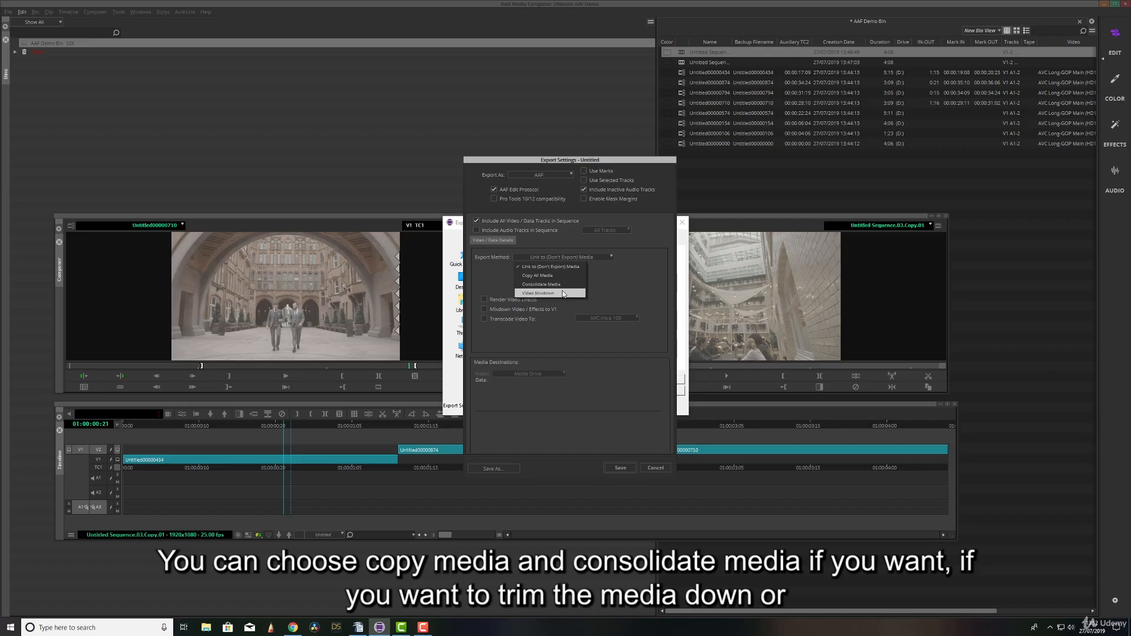
{"action": "left_click", "coordinate": [618, 284]}
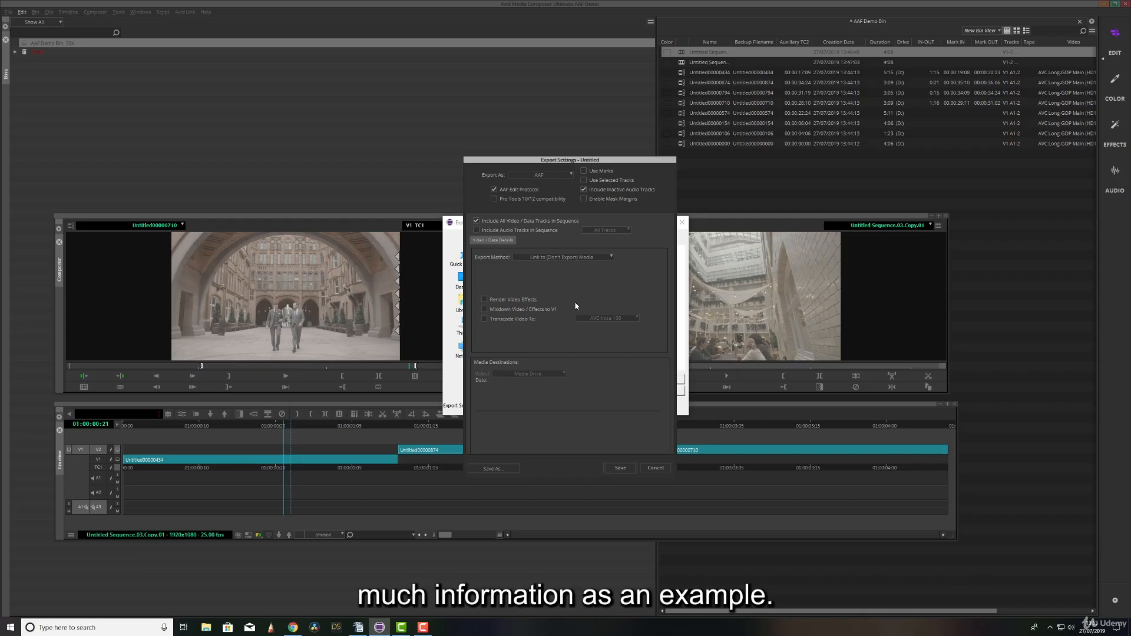
{"action": "left_click", "coordinate": [620, 468]}
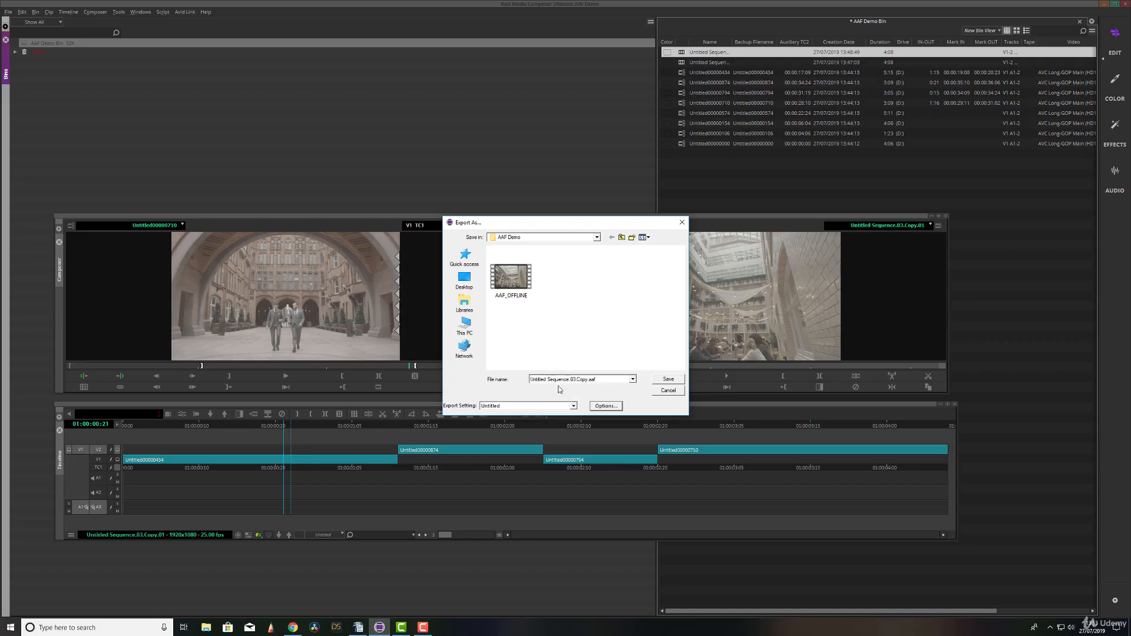
Name the file AAF DEMO and export the AAF into the AAF Demo folder.
{"action": "left_click", "coordinate": [587, 380]}
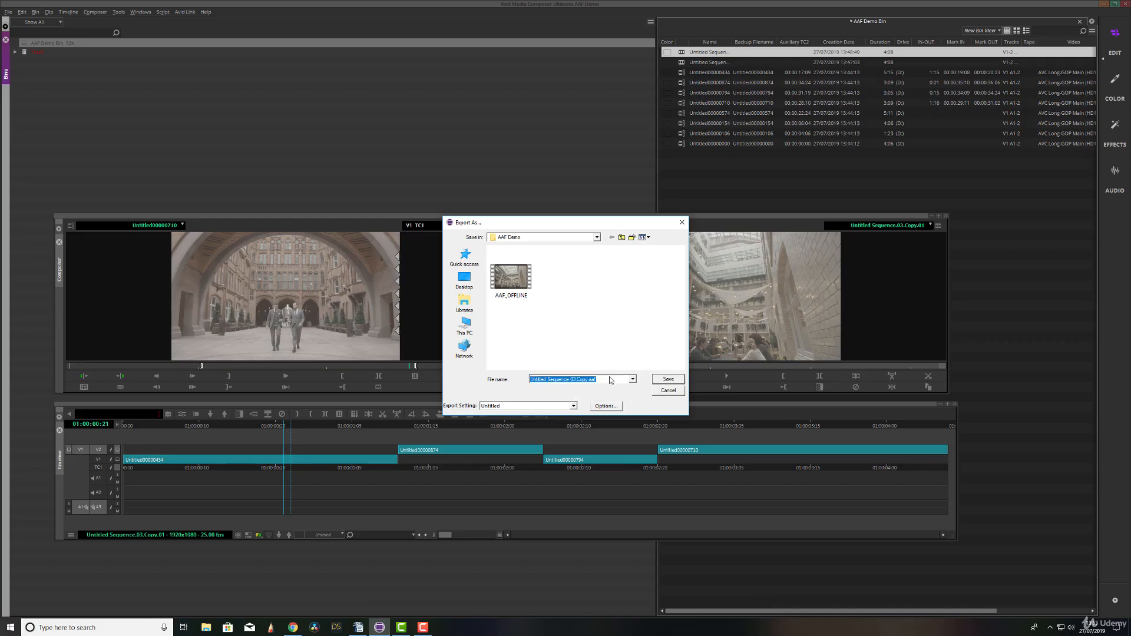
{"action": "type", "text": "AAF DEMO"}
{"action": "left_click", "coordinate": [667, 379]}
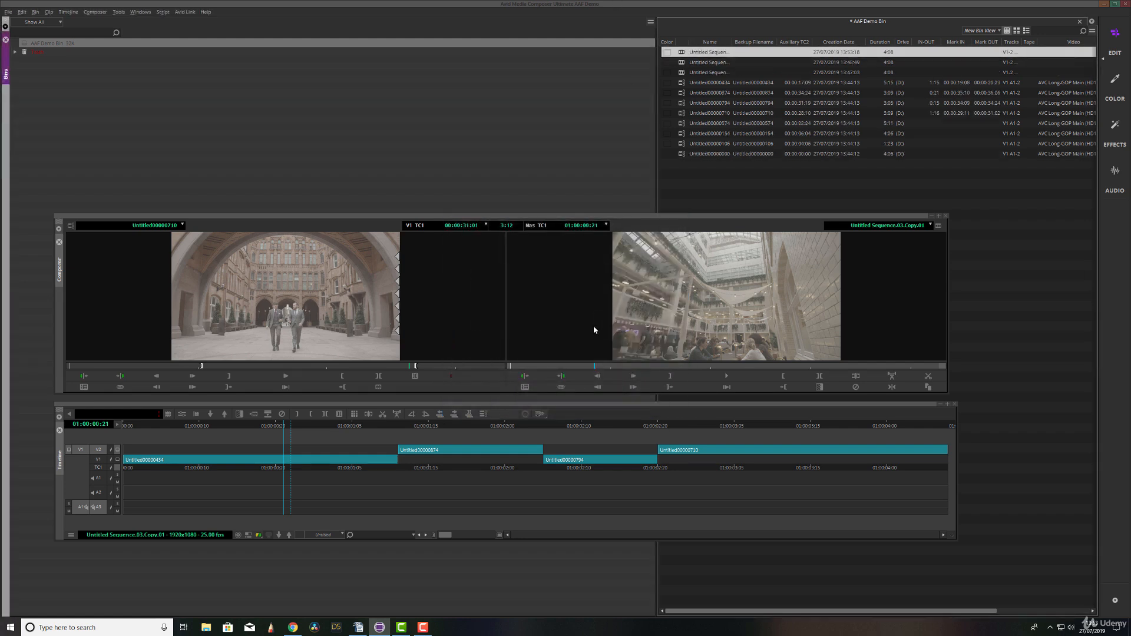
{"action": "double_click", "coordinate": [680, 56]}
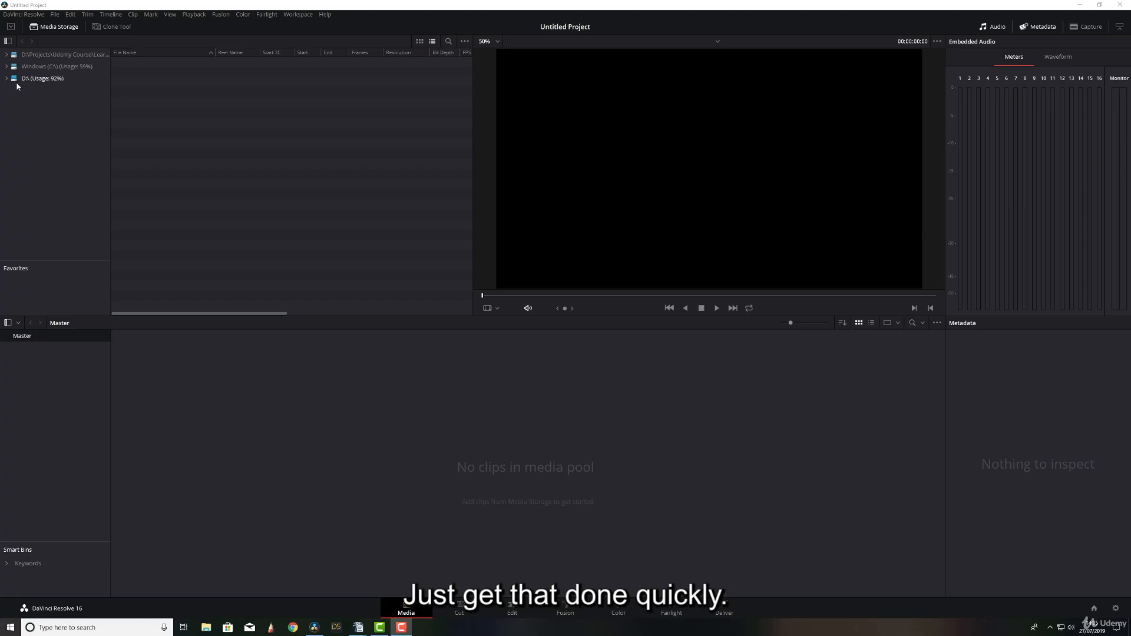
In DaVinci Resolve, bring the XML demo footage from the D drive into the media pool and move the clips into a new bin.
{"action": "left_click", "coordinate": [41, 78]}
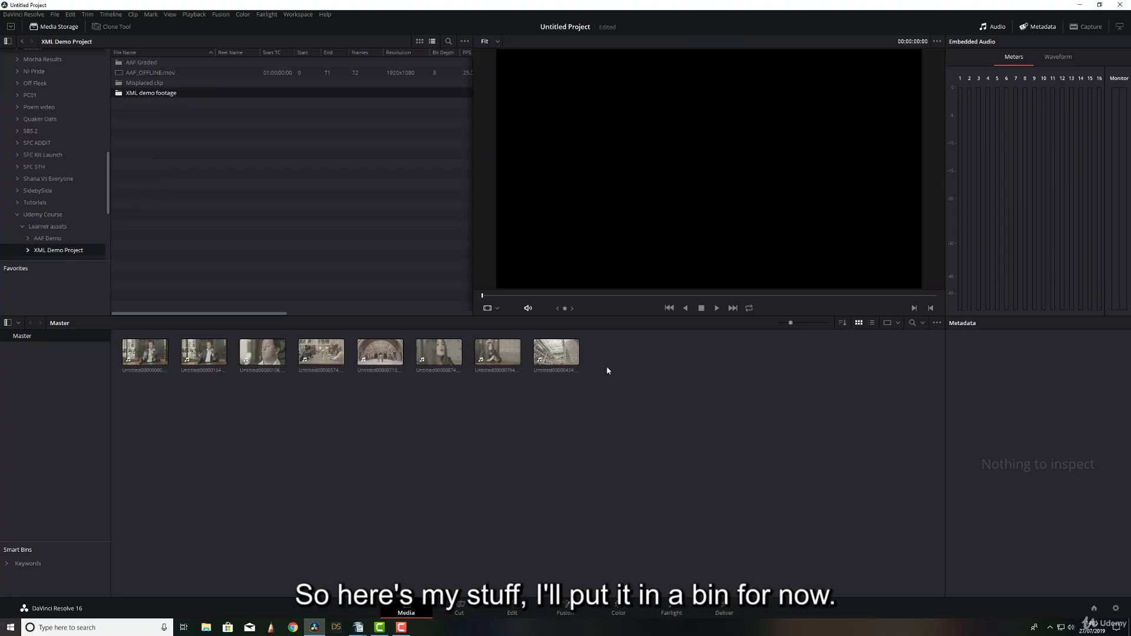
{"action": "right_click", "coordinate": [61, 376]}
{"action": "left_click", "coordinate": [74, 383]}
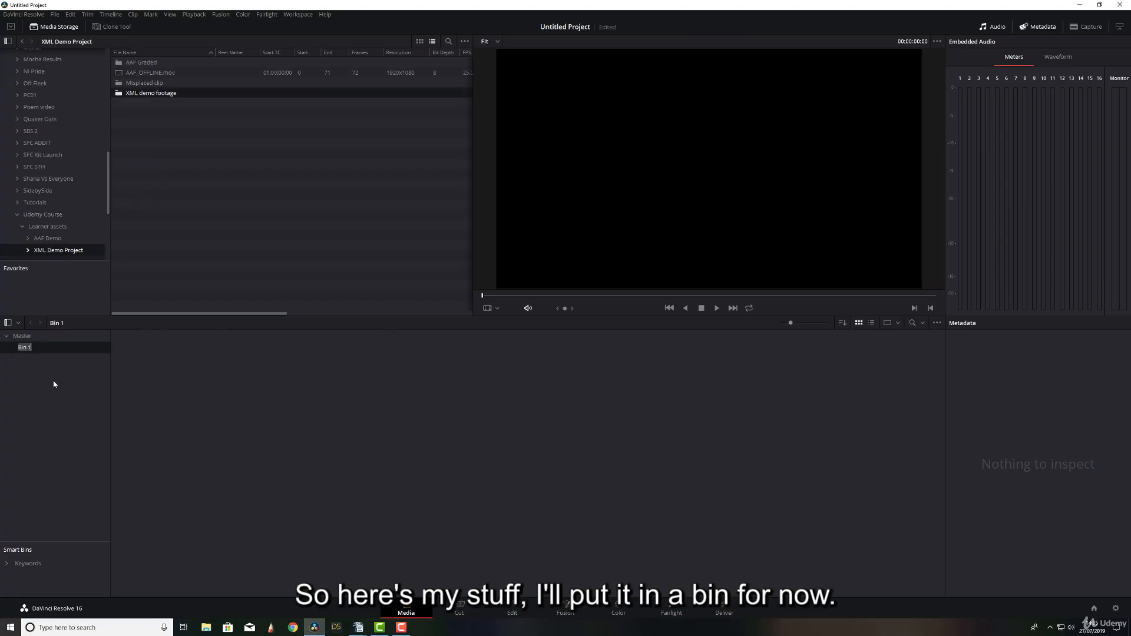
{"action": "left_click", "coordinate": [27, 339]}
{"action": "left_click_drag", "start_coordinate": [661, 357], "coordinate": [151, 362]}
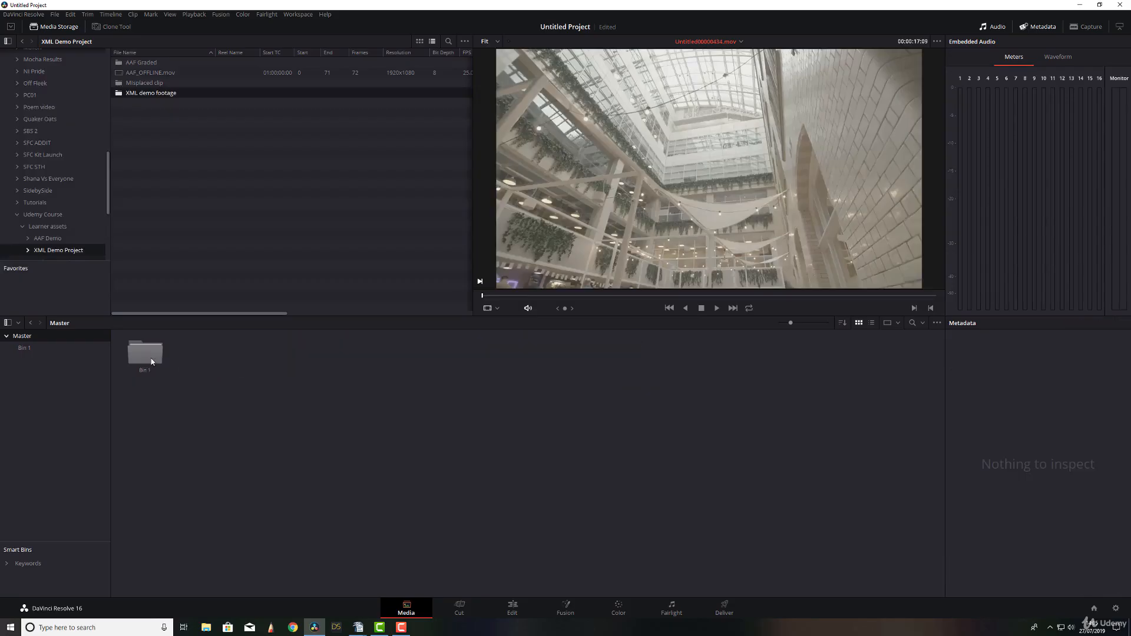
Rename the new footage bin as rushes and return to the Master bin.
{"action": "left_click", "coordinate": [24, 348]}
{"action": "left_click", "coordinate": [27, 347]}
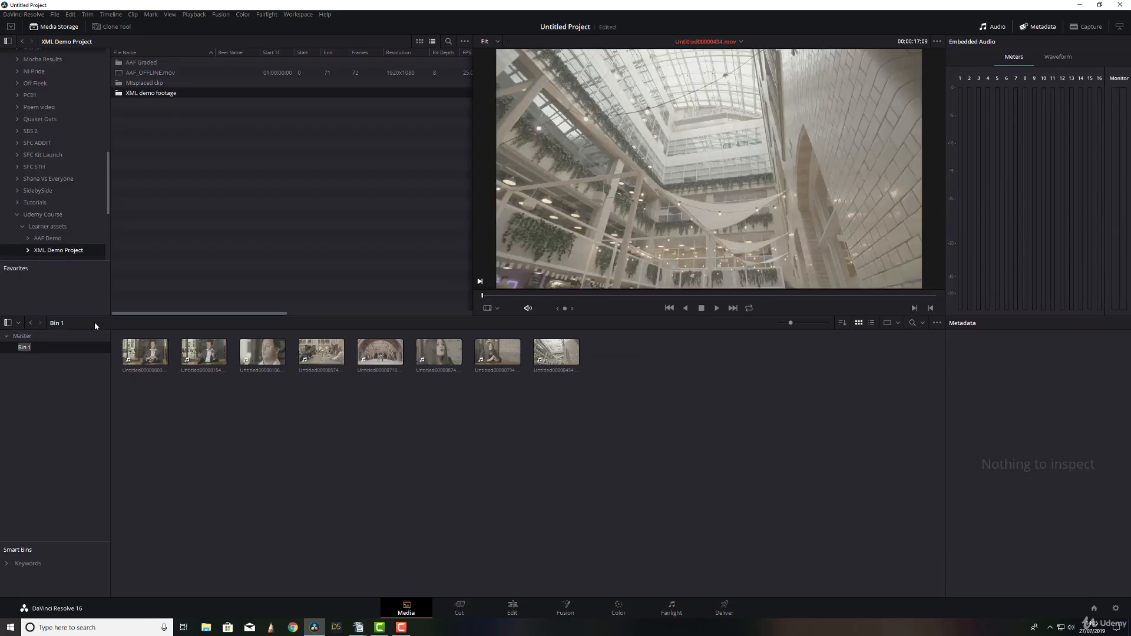
{"action": "type", "text": "rushes"}
{"action": "key", "text": "Return"}
{"action": "left_click", "coordinate": [31, 338]}
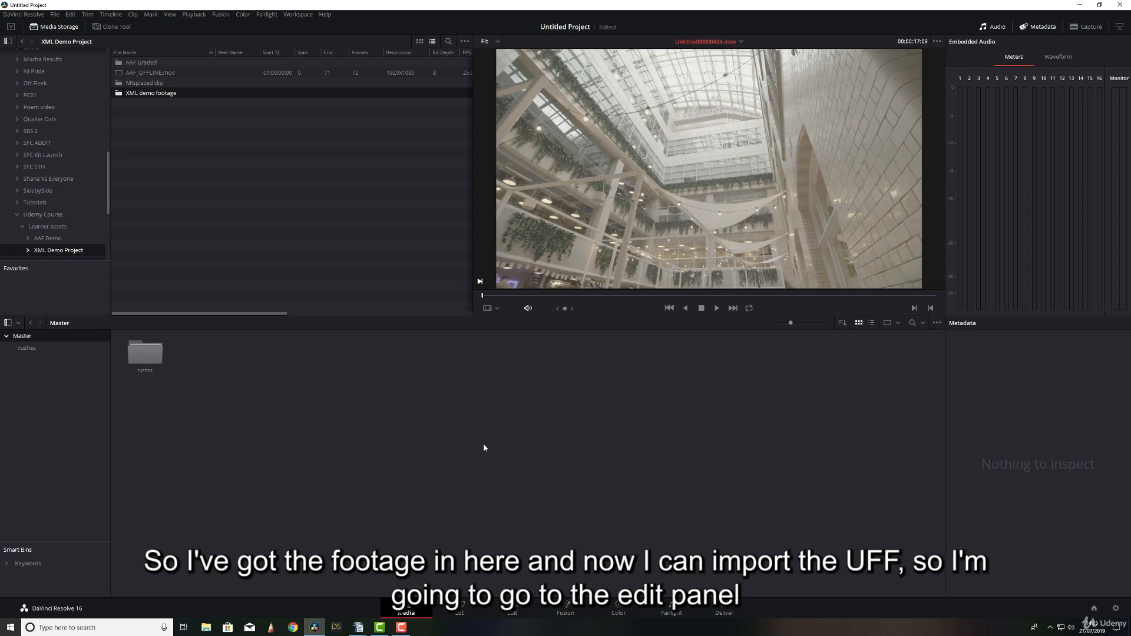
On the Edit page, start a timeline import into the Master bin using AAF DEMO.aaf from the AAF Demo folder.
{"action": "left_click", "coordinate": [512, 612]}
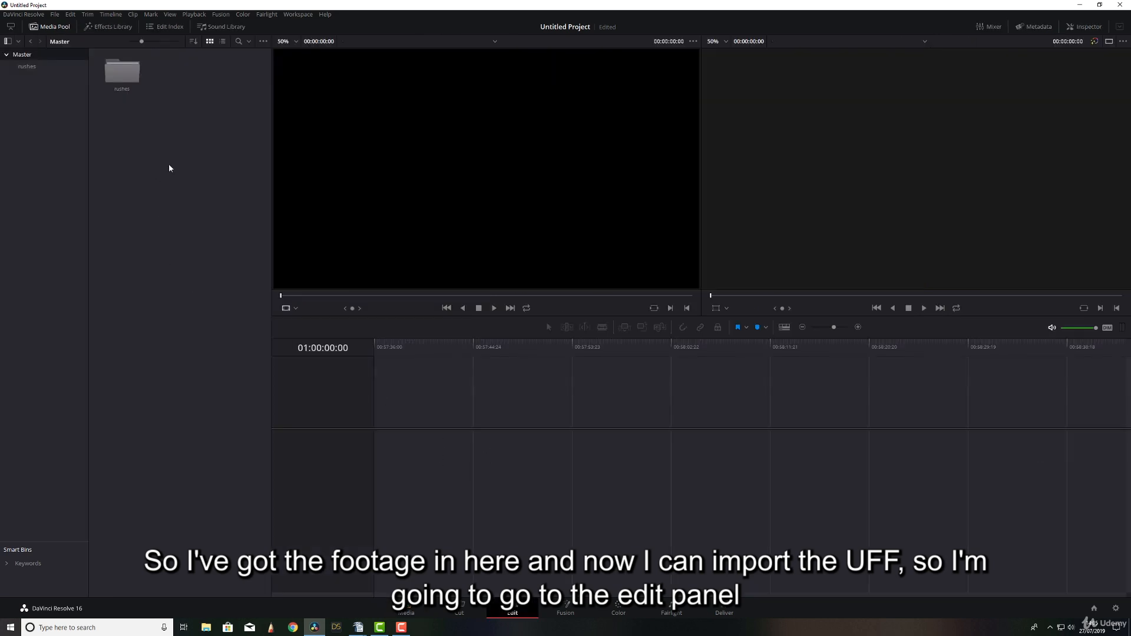
{"action": "right_click", "coordinate": [198, 97]}
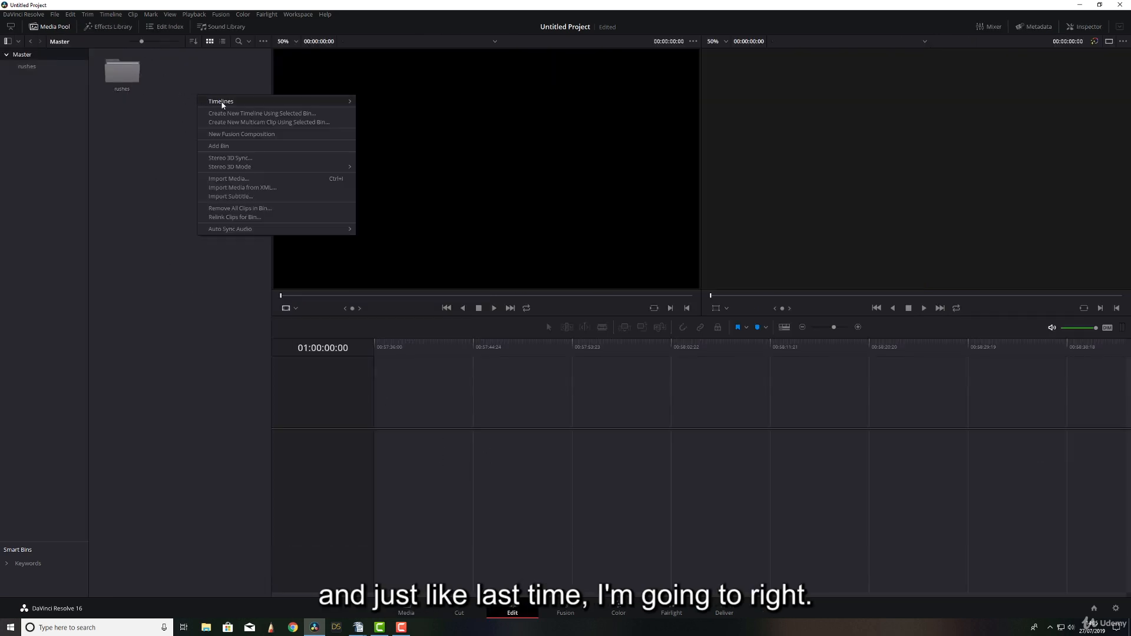
{"action": "mouse_move", "coordinate": [274, 100]}
{"action": "mouse_move", "coordinate": [397, 115]}
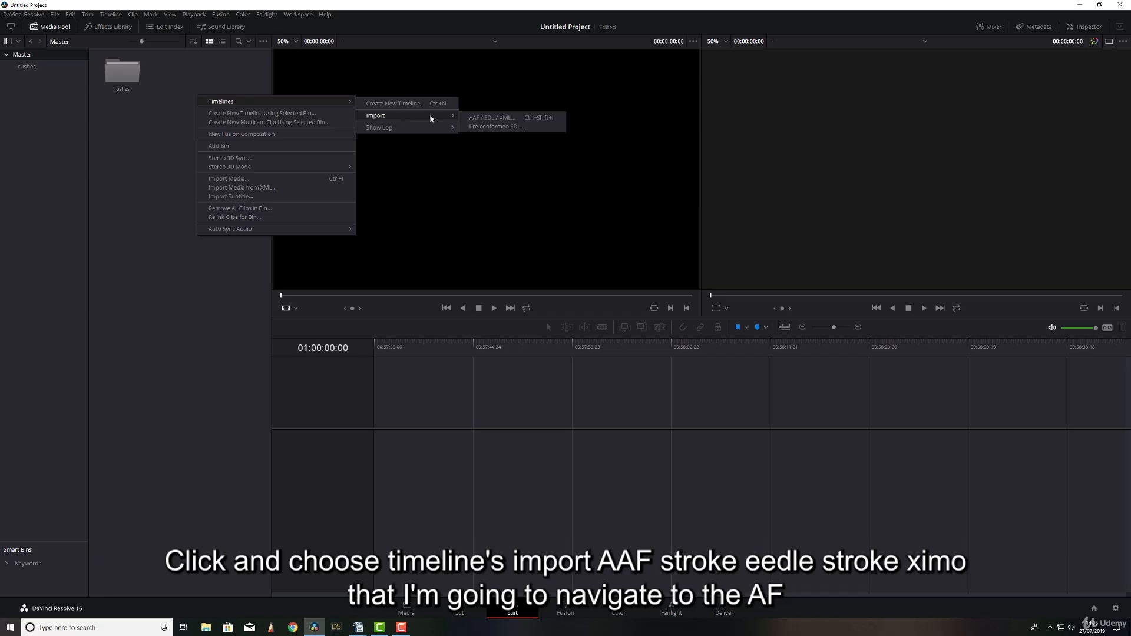
{"action": "left_click", "coordinate": [509, 124]}
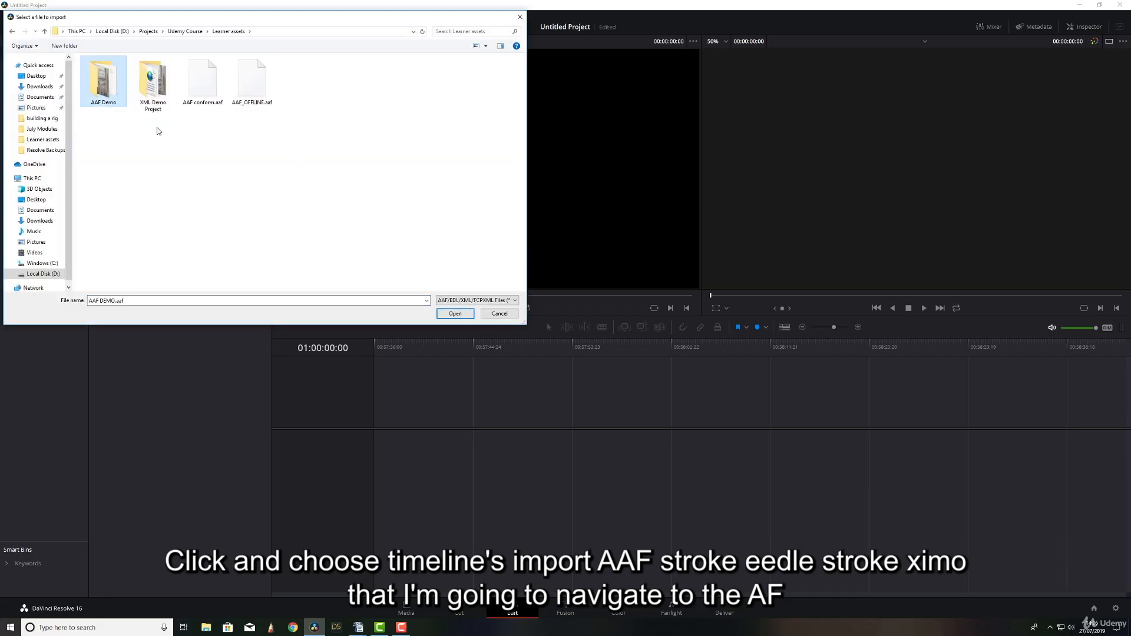
{"action": "double_click", "coordinate": [112, 87]}
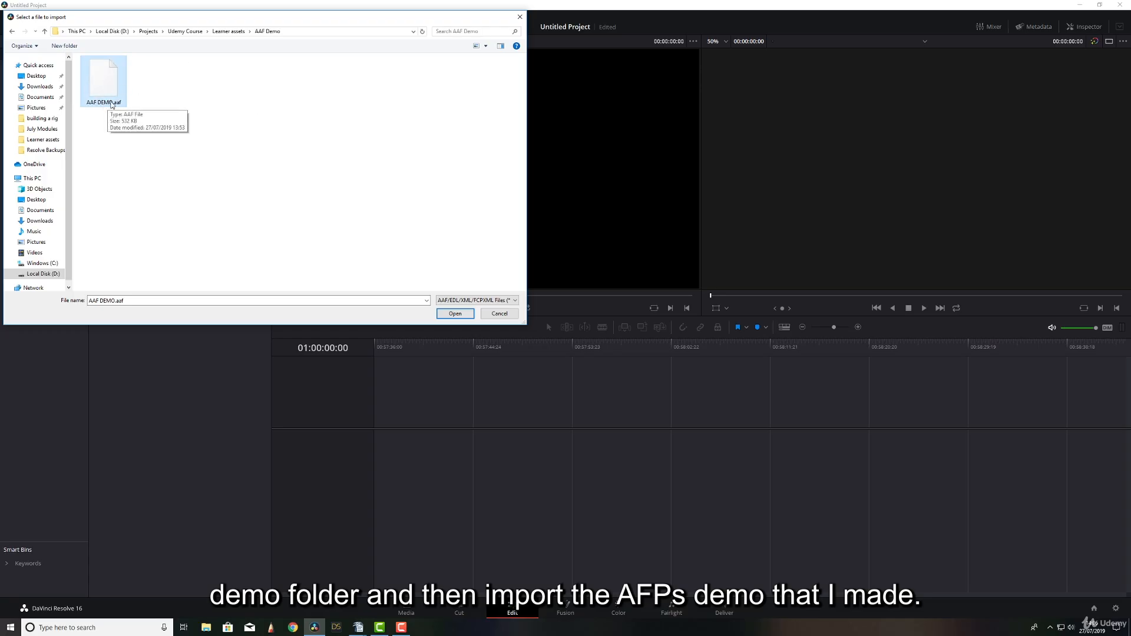
{"action": "left_click", "coordinate": [455, 313]}
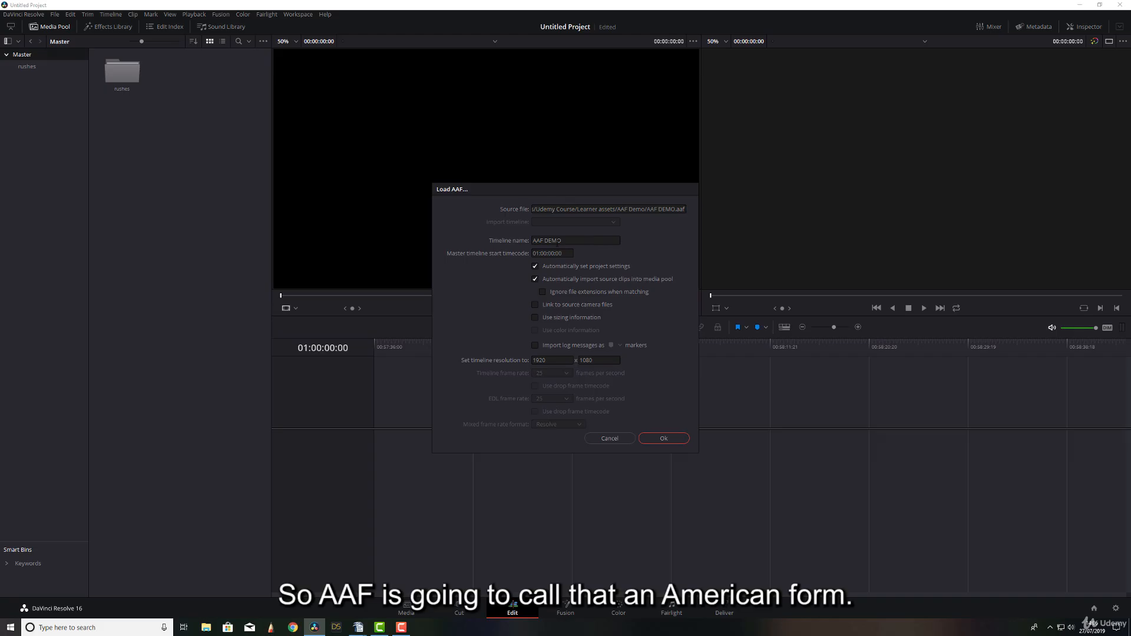
Name the timeline AAF DEMO reconform, disable automatic source clip import and load it against the Master and rushes folders.
{"action": "left_click", "coordinate": [598, 239]}
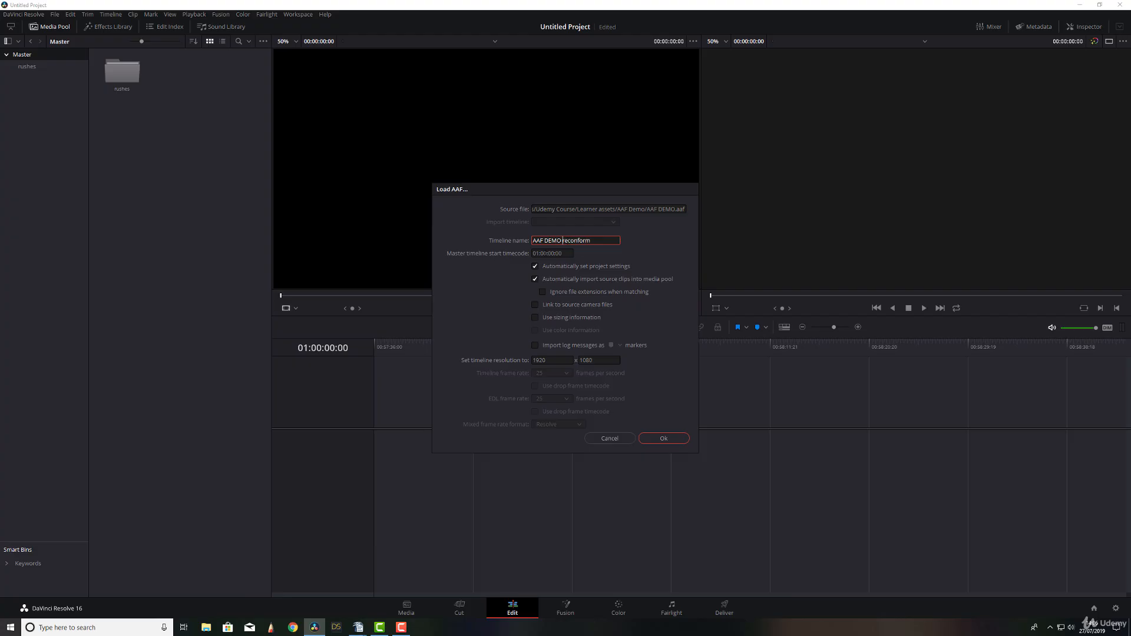
{"action": "left_click", "coordinate": [534, 280]}
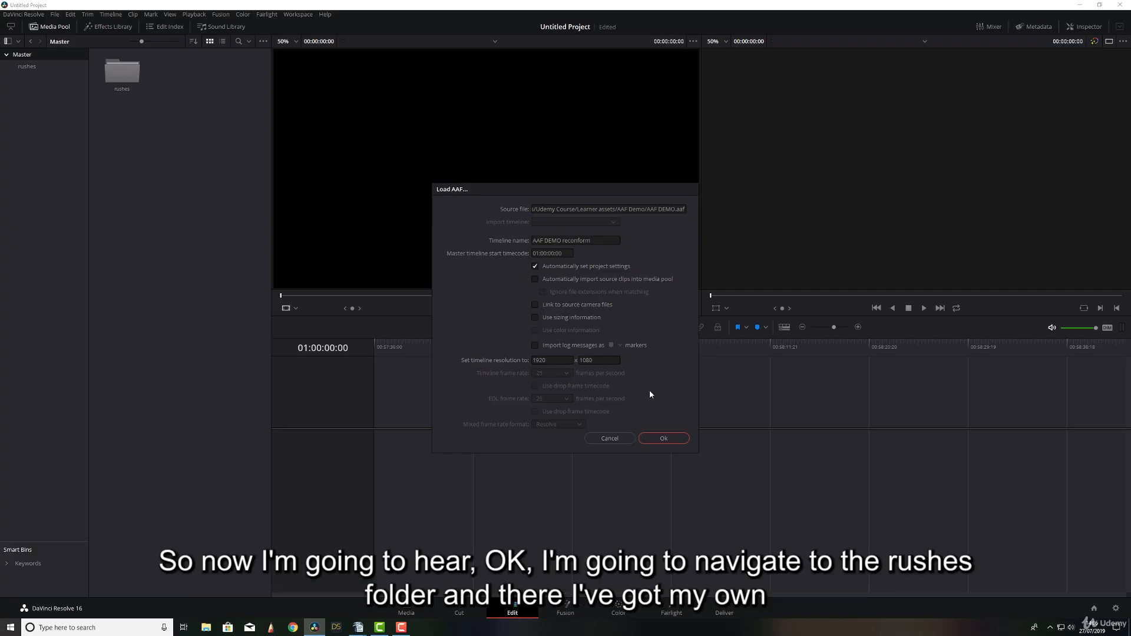
{"action": "left_click", "coordinate": [652, 439]}
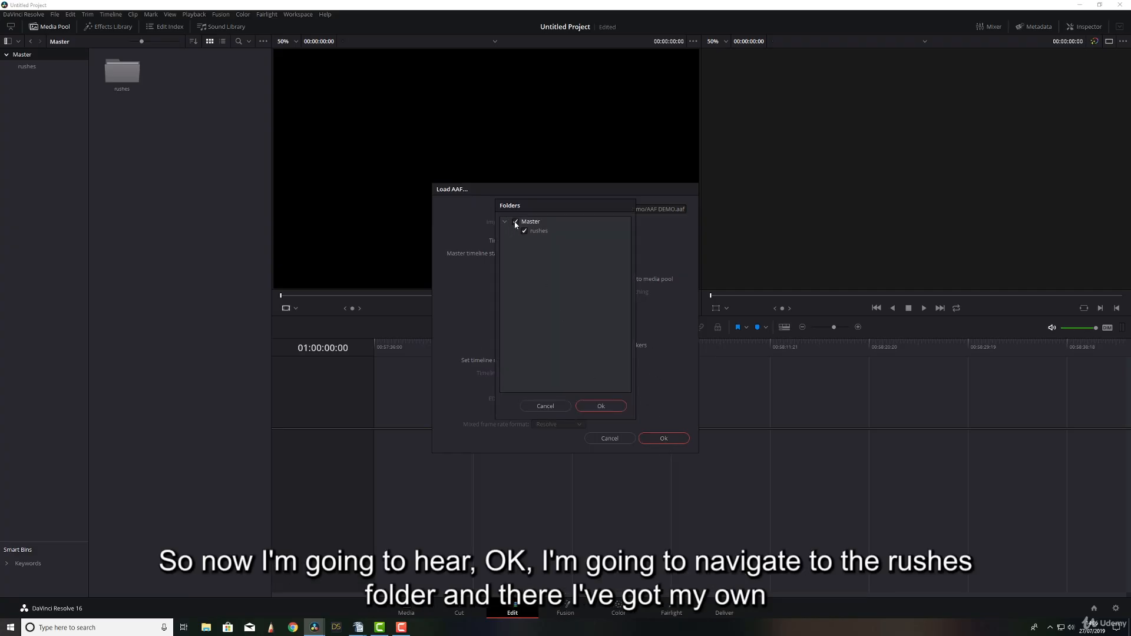
{"action": "left_click", "coordinate": [600, 406]}
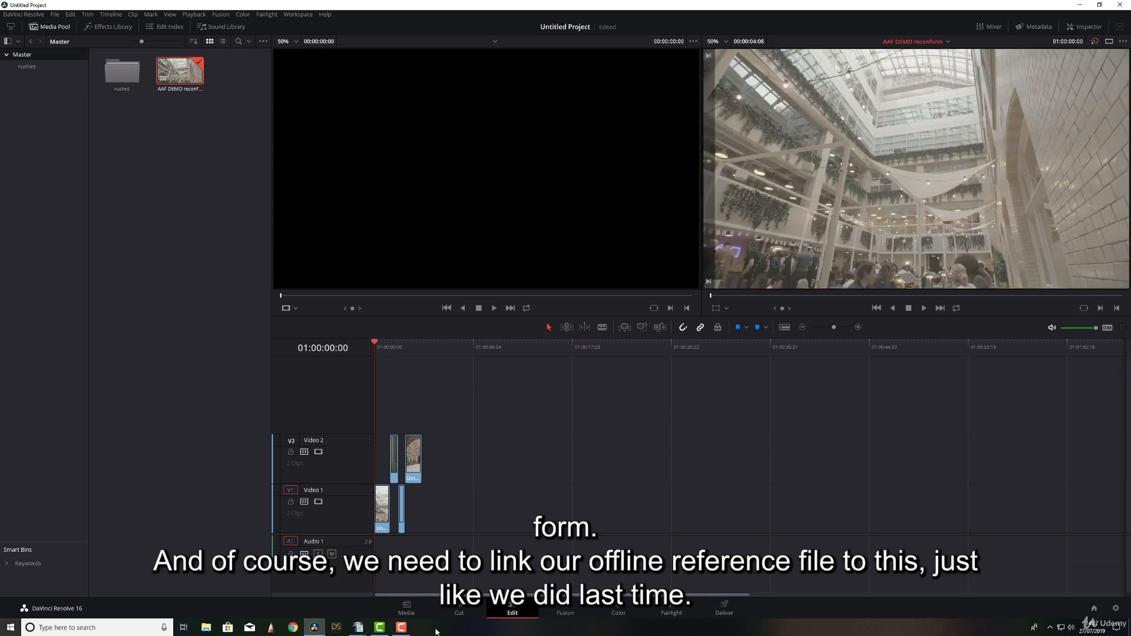
Find AAF_OFFLINE.mov in the AAF Demo folder under Learner assets and add it to the media pool as an offline reference clip.
{"action": "left_click", "coordinate": [406, 610]}
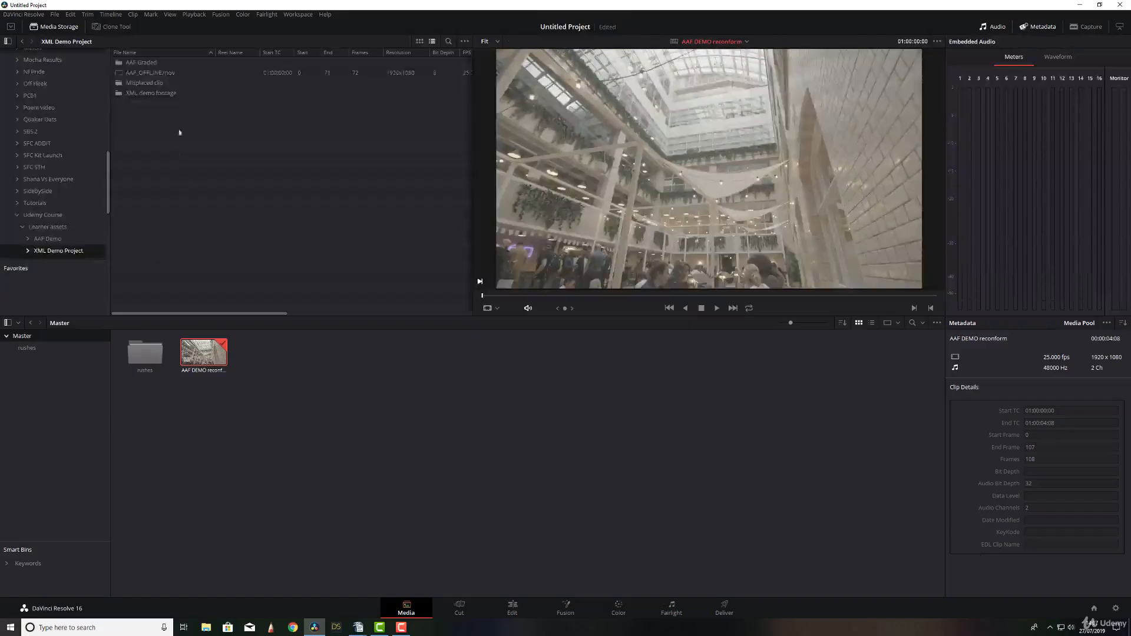
{"action": "left_click", "coordinate": [118, 64]}
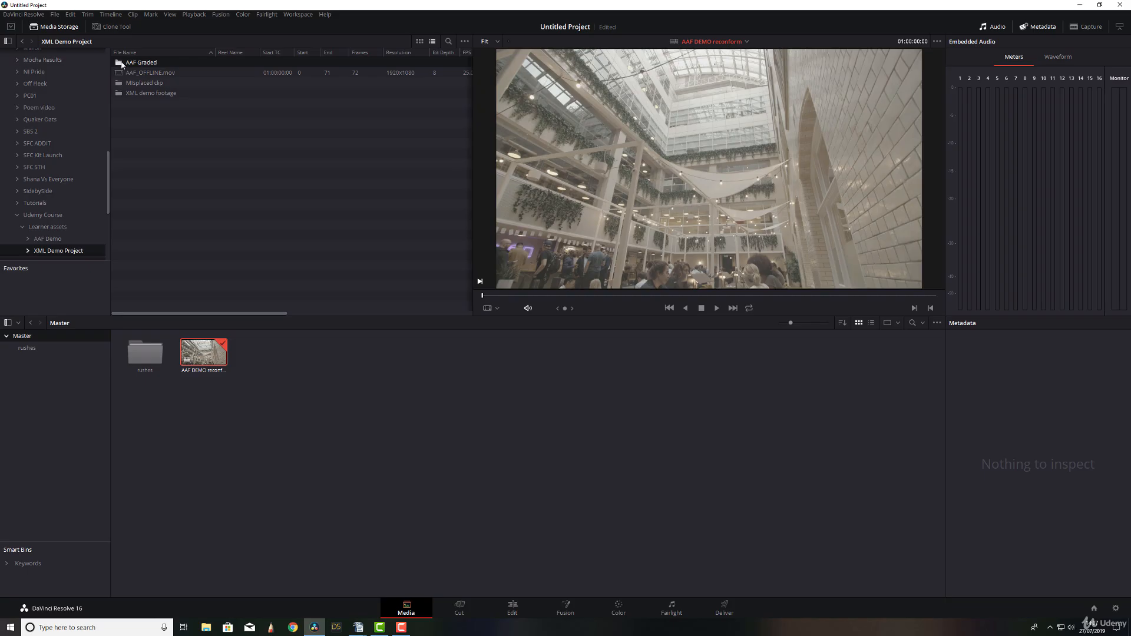
{"action": "left_click", "coordinate": [47, 228]}
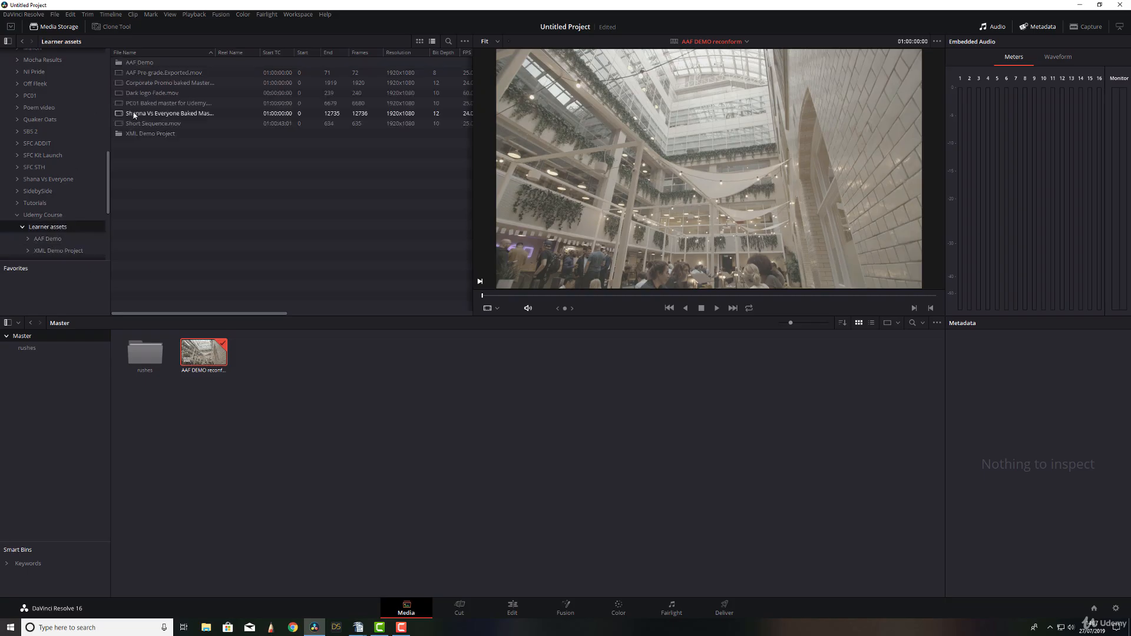
{"action": "double_click", "coordinate": [121, 62]}
{"action": "left_click", "coordinate": [139, 66]}
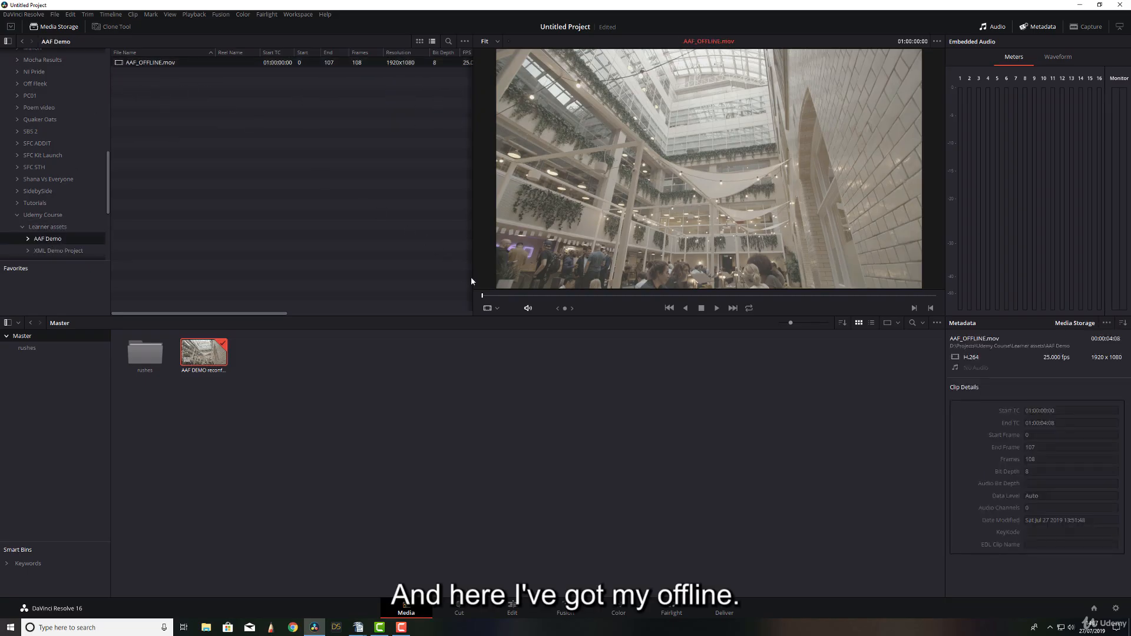
{"action": "mouse_move", "coordinate": [491, 296]}
{"action": "left_mouse_down"}
{"action": "mouse_move", "coordinate": [913, 322]}
{"action": "mouse_move", "coordinate": [495, 296]}
{"action": "left_mouse_up"}
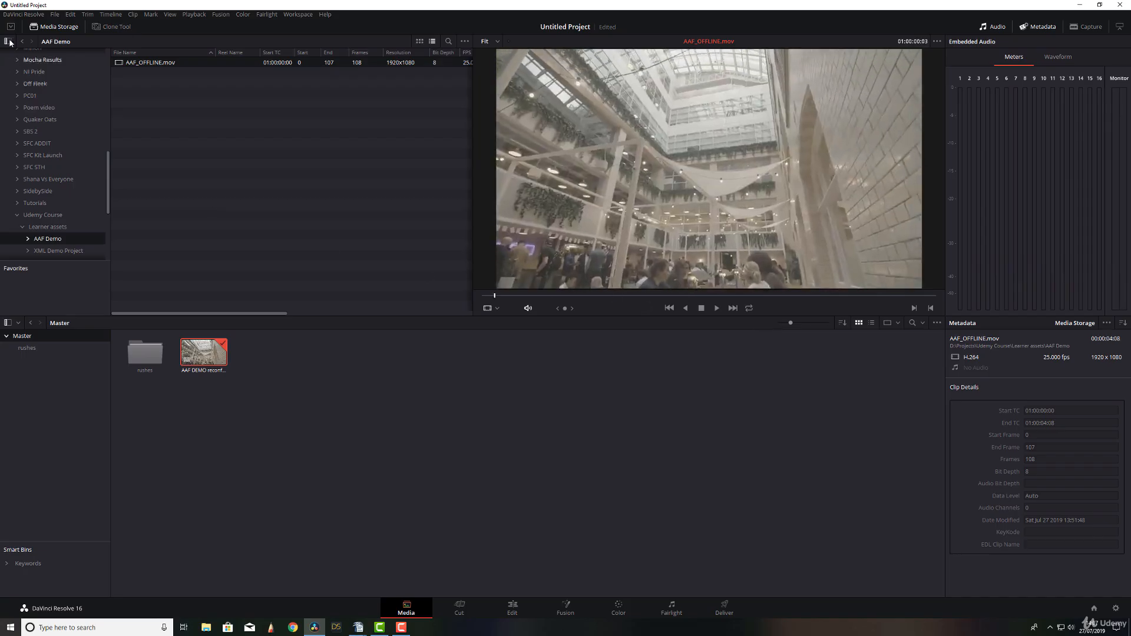
{"action": "right_click", "coordinate": [121, 62]}
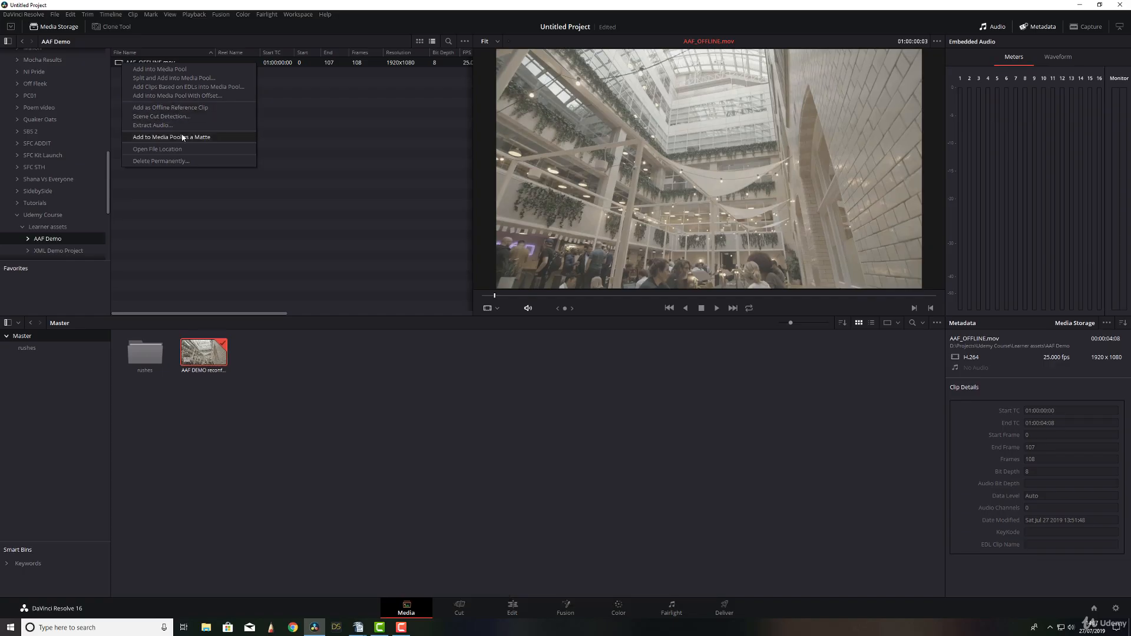
{"action": "left_click", "coordinate": [192, 108]}
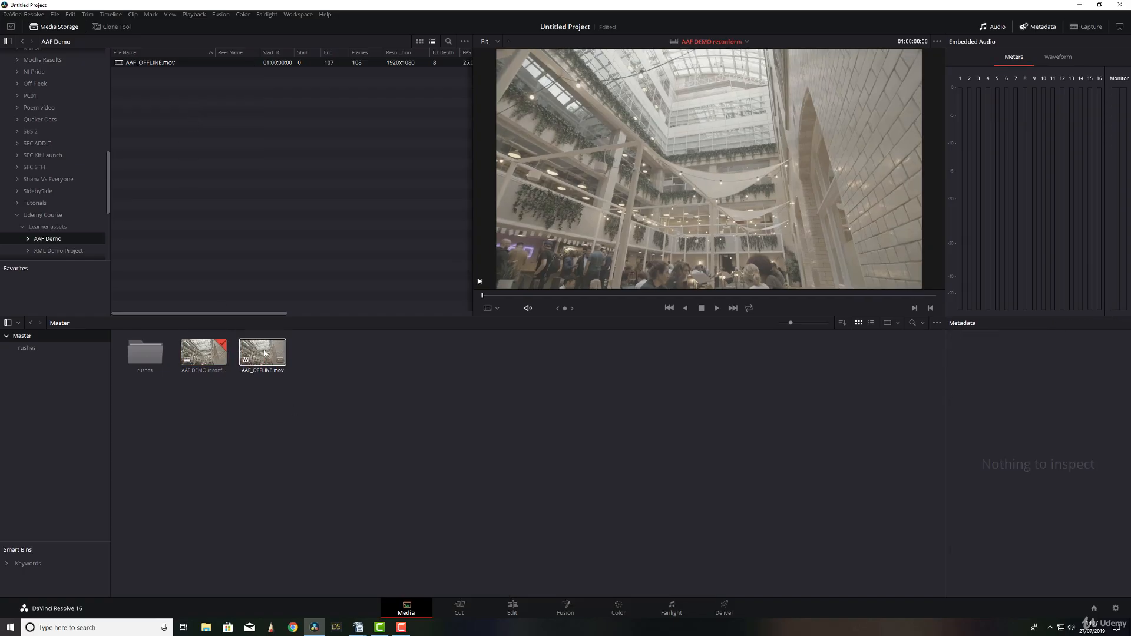
{"action": "left_click", "coordinate": [248, 360]}
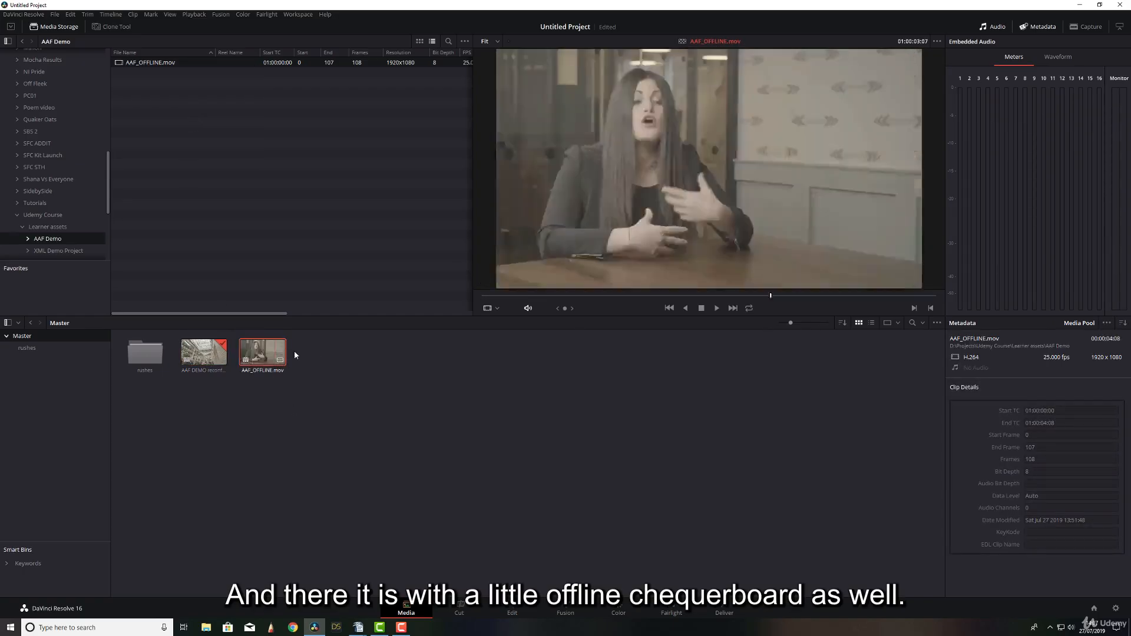
On the Edit page, link AAF_OFFLINE.mov to the AAF DEMO reconform timeline as its offline reference clip.
{"action": "left_click", "coordinate": [507, 604]}
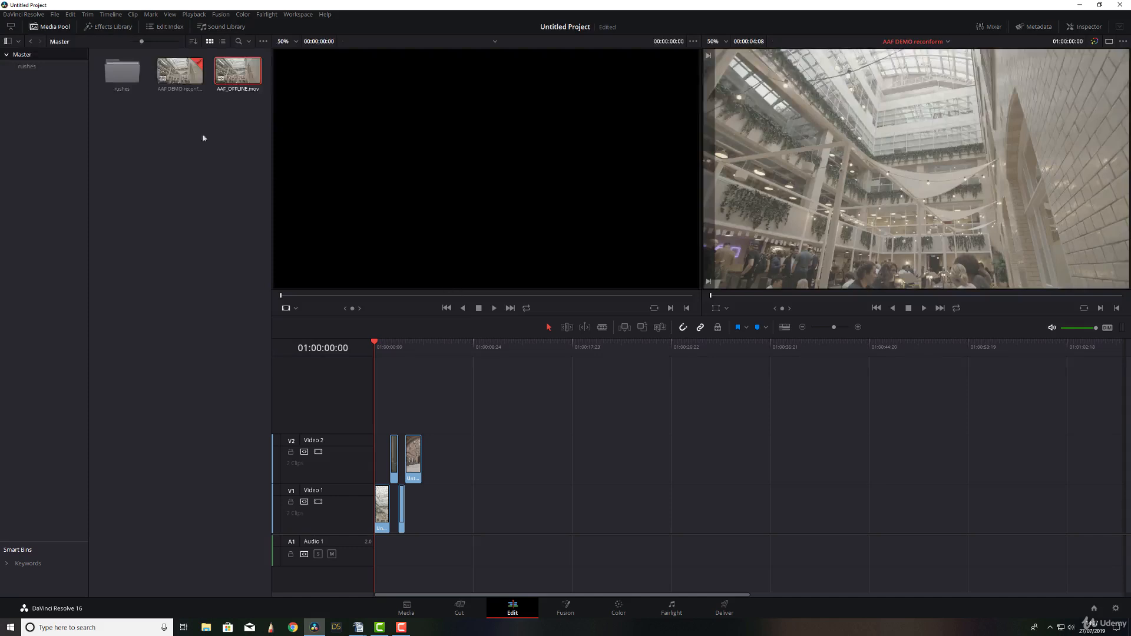
{"action": "left_click", "coordinate": [179, 74]}
{"action": "right_click", "coordinate": [179, 74]}
{"action": "mouse_move", "coordinate": [204, 78]}
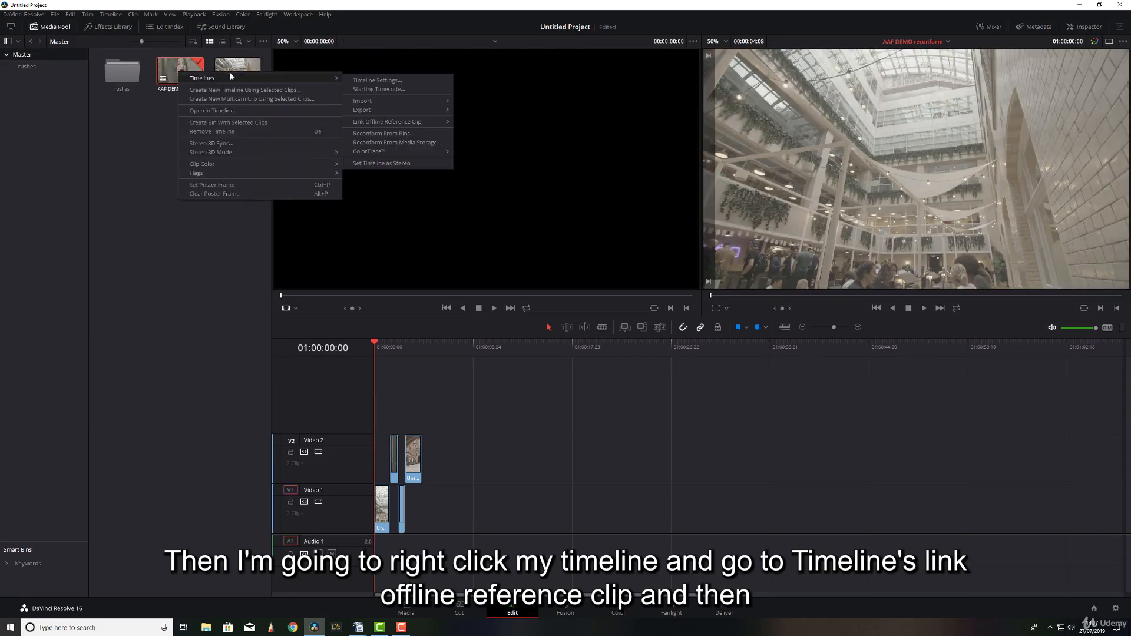
{"action": "mouse_move", "coordinate": [398, 126]}
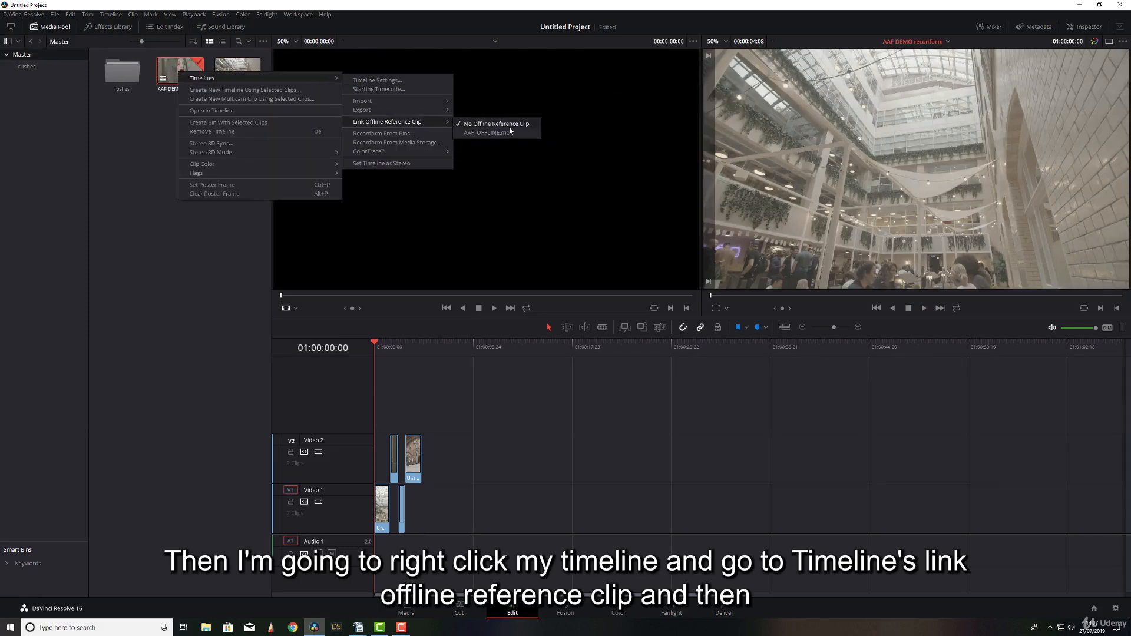
{"action": "left_click", "coordinate": [479, 135]}
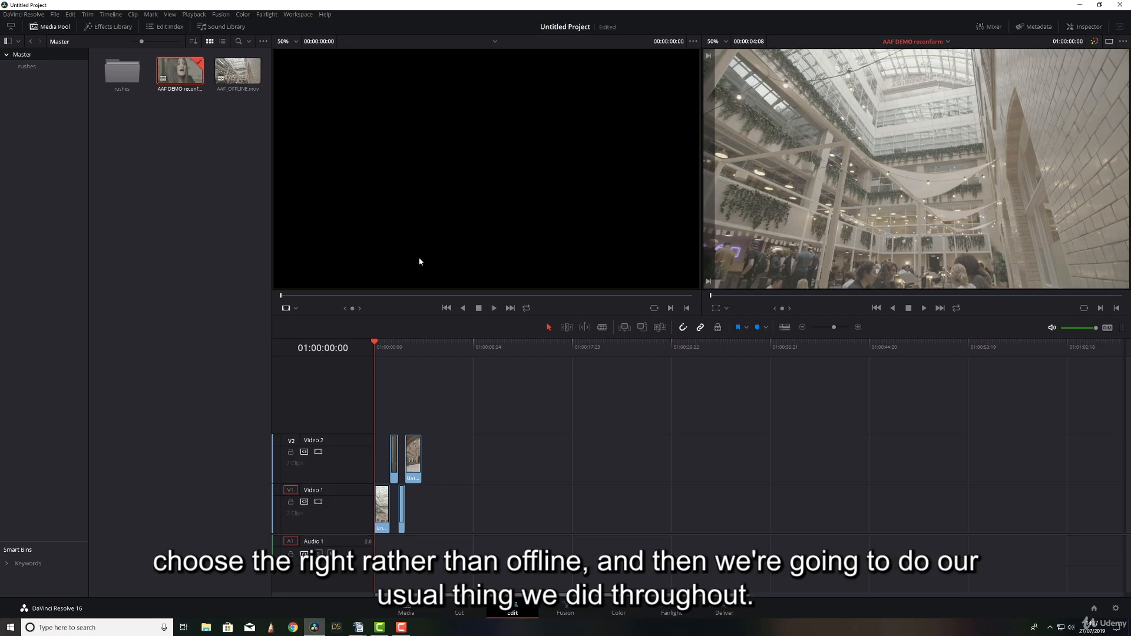
Switch the source viewer to Offline mode and place the playhead at the start of the timeline.
{"action": "left_click", "coordinate": [292, 308]}
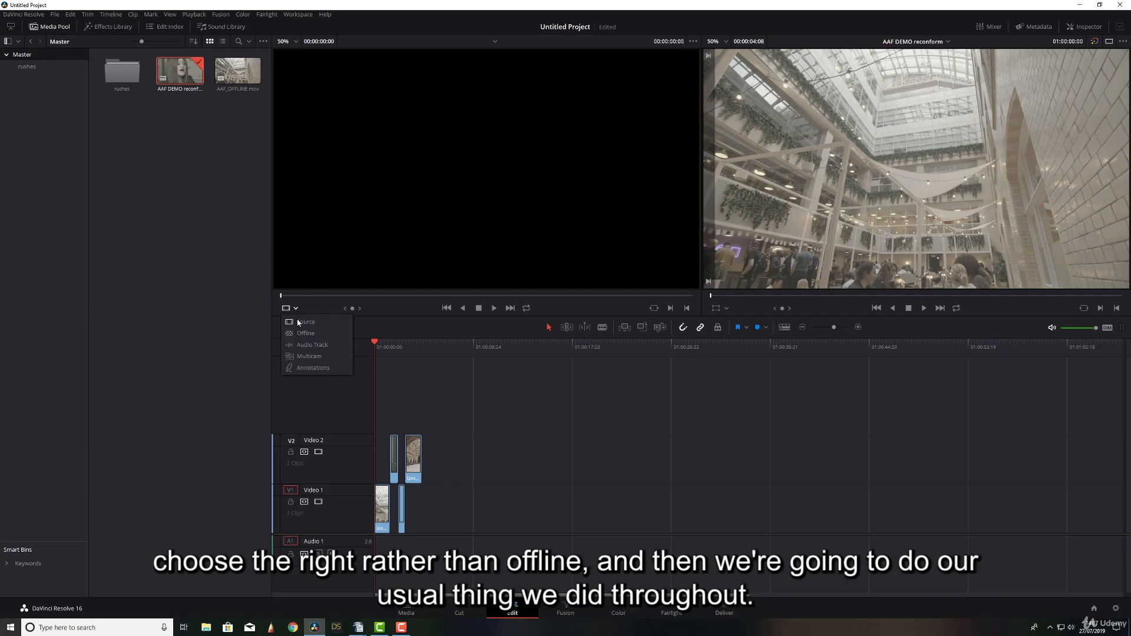
{"action": "left_click", "coordinate": [304, 333]}
{"action": "mouse_move", "coordinate": [380, 349]}
{"action": "left_mouse_down"}
{"action": "mouse_move", "coordinate": [404, 351]}
{"action": "mouse_move", "coordinate": [375, 356]}
{"action": "left_mouse_up"}
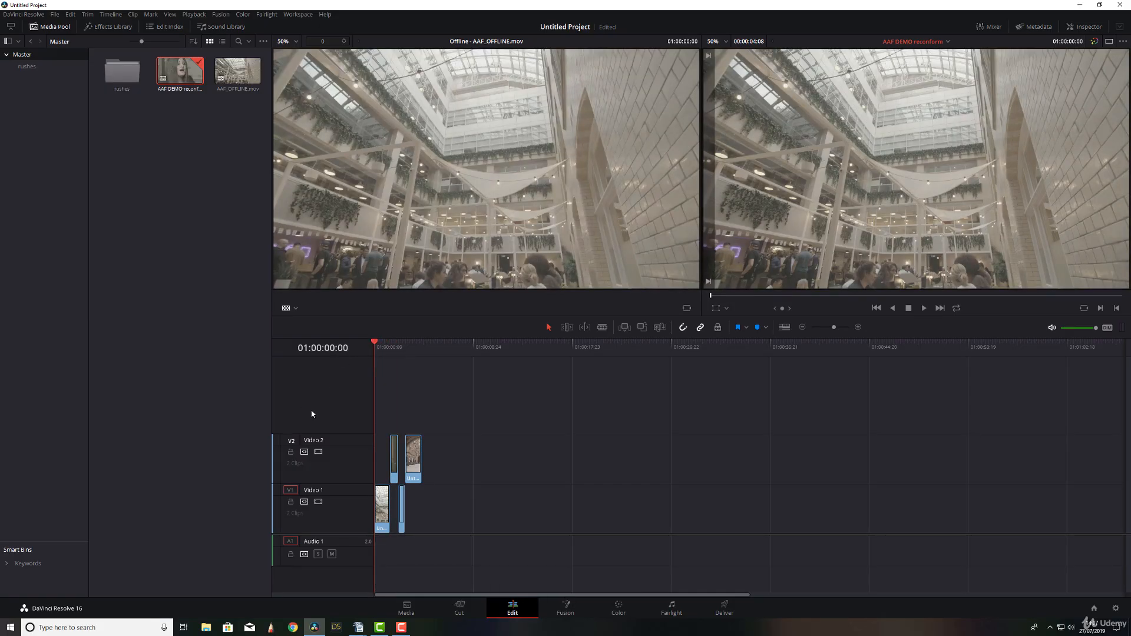
Compare the offline reference with the reconformed timeline at each successive edit point, and return to the Media page.
{"action": "key", "text": "Down"}
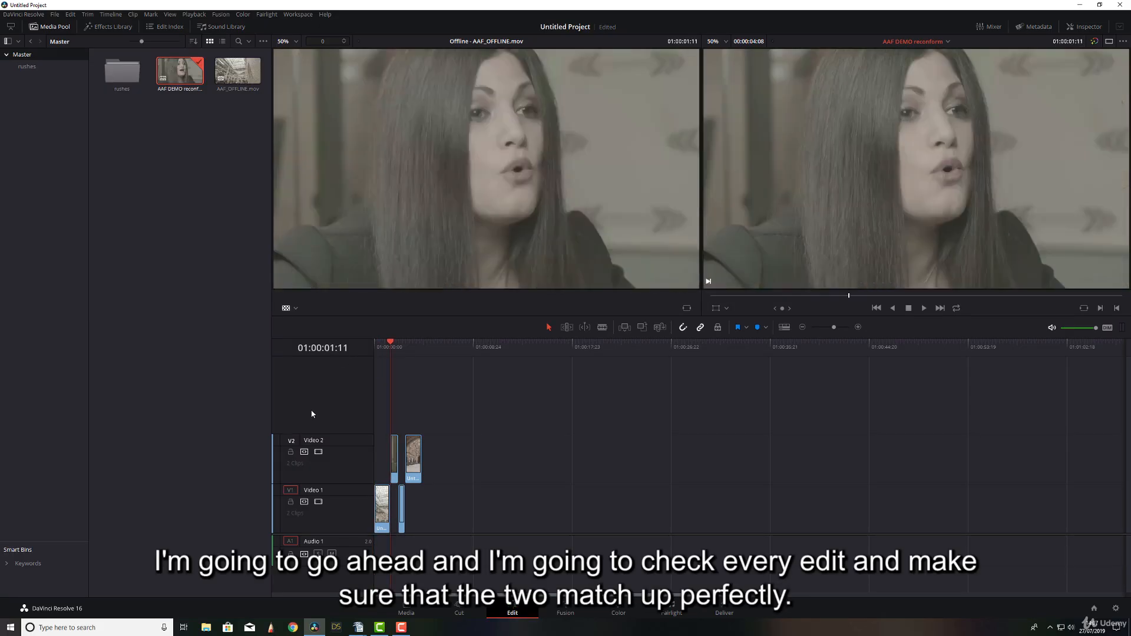
{"action": "key", "text": "Down"}
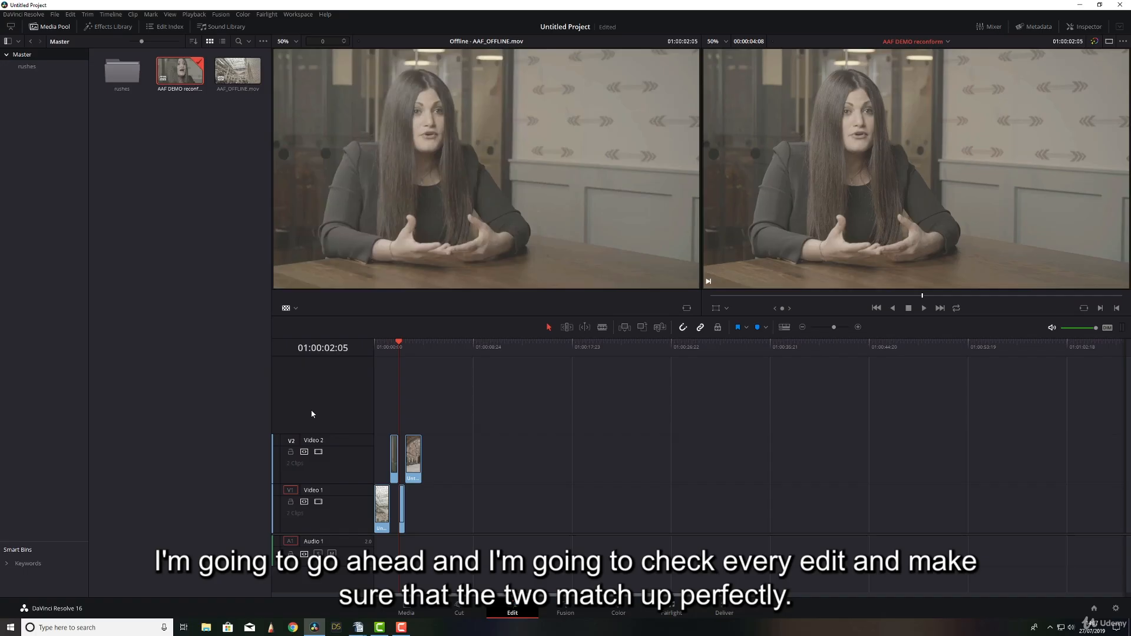
{"action": "key", "text": "Down"}
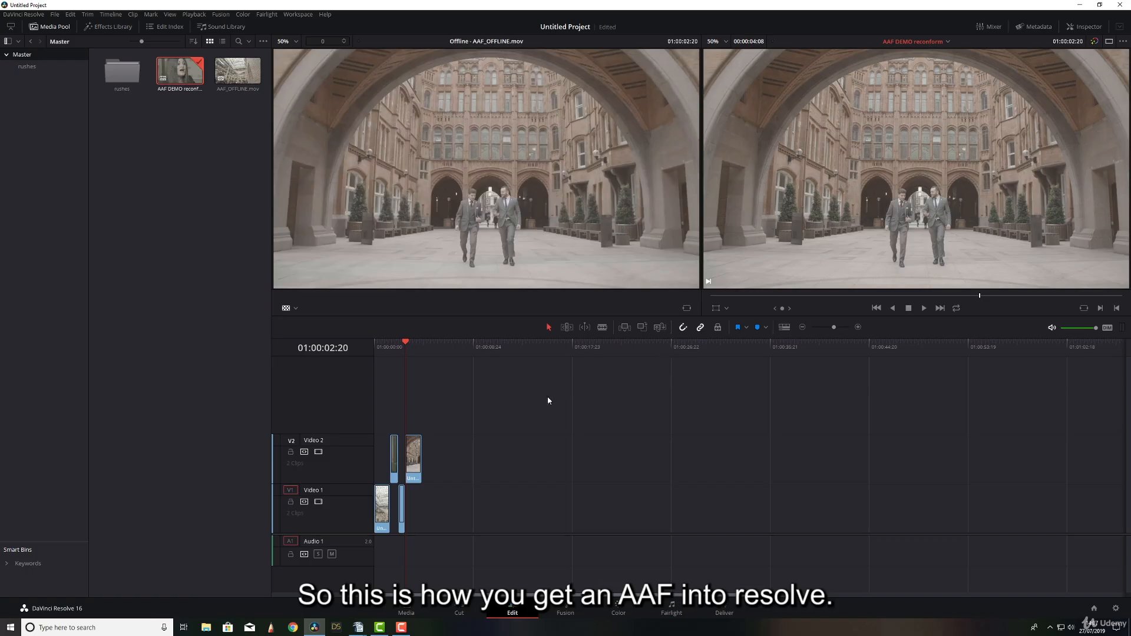
{"action": "left_click", "coordinate": [420, 606]}
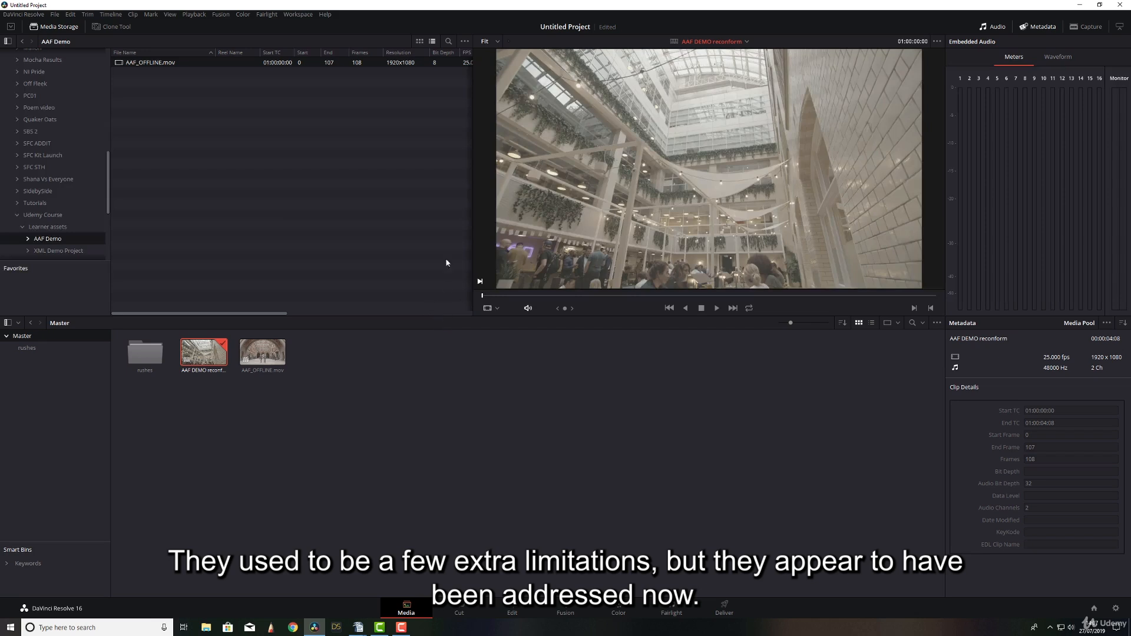